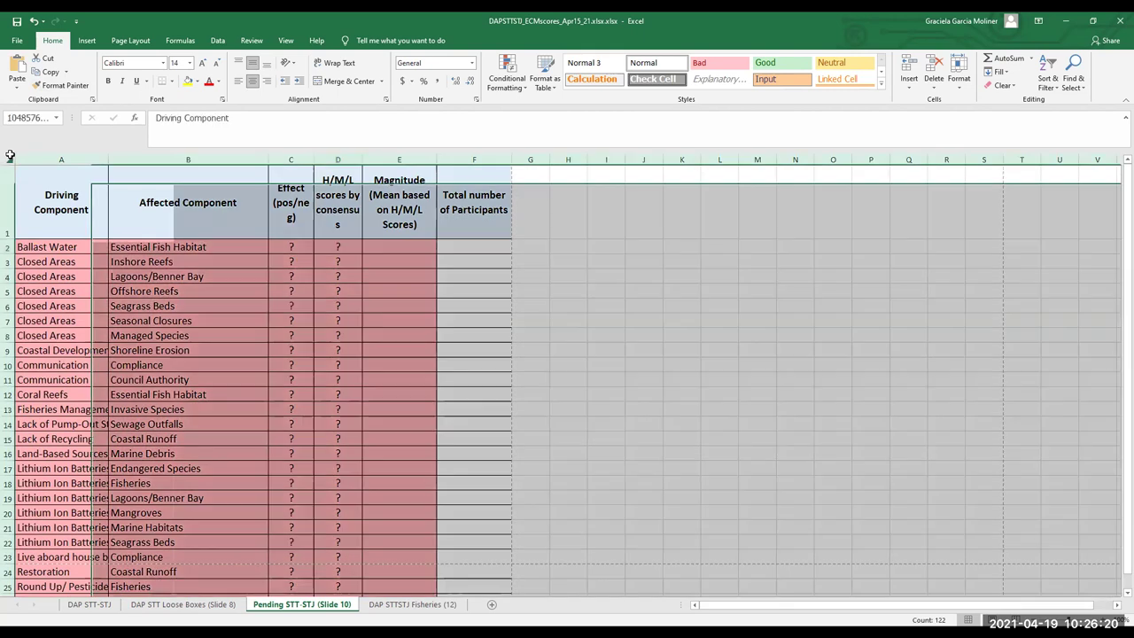
Set the font size of the entire Pending STT-STJ (Slide 10) sheet to 16
click(190, 65)
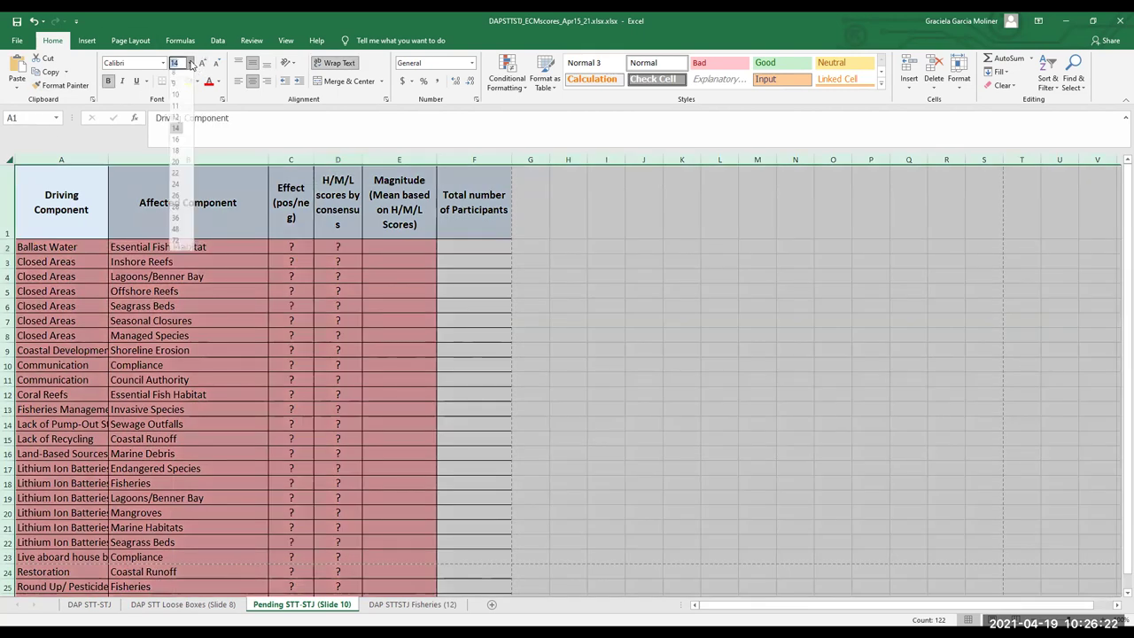
click(181, 140)
text(16)
key(Return)
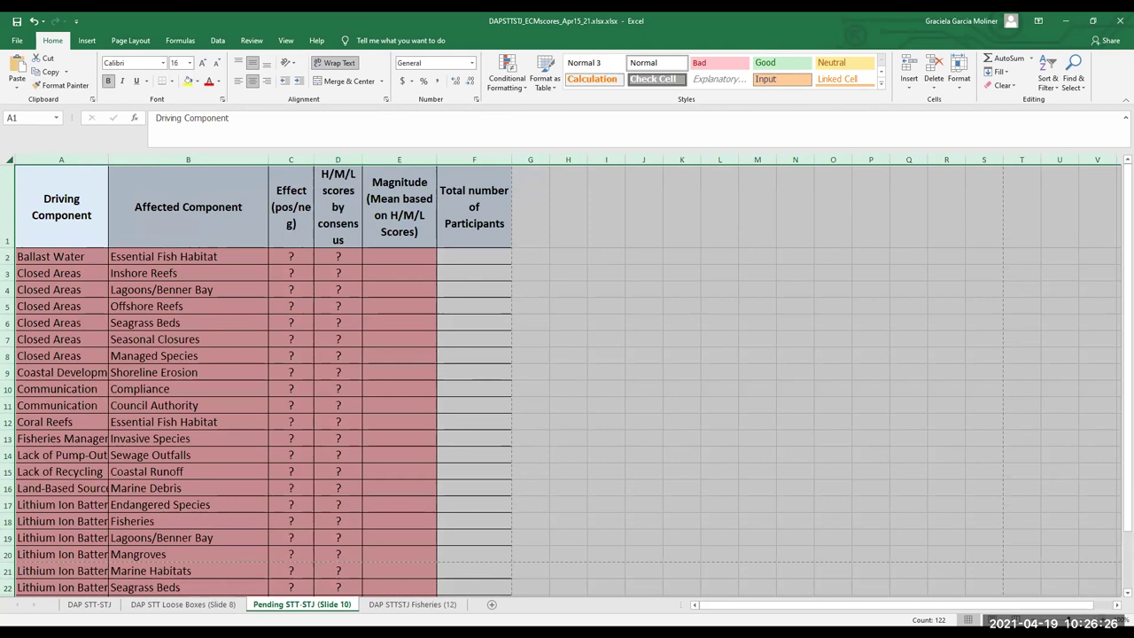
scroll(566, 372, up, 2)
scroll(567, 372, up, 2)
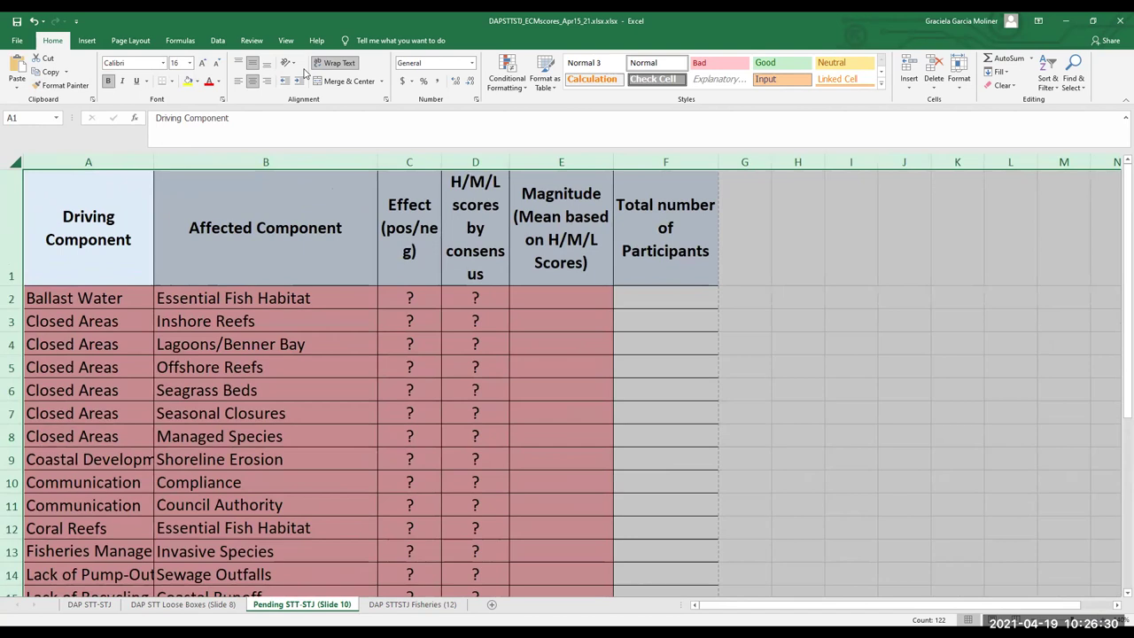
Clear the question marks from the effect and H/M/L score cells of the Ballast Water row
click(410, 298)
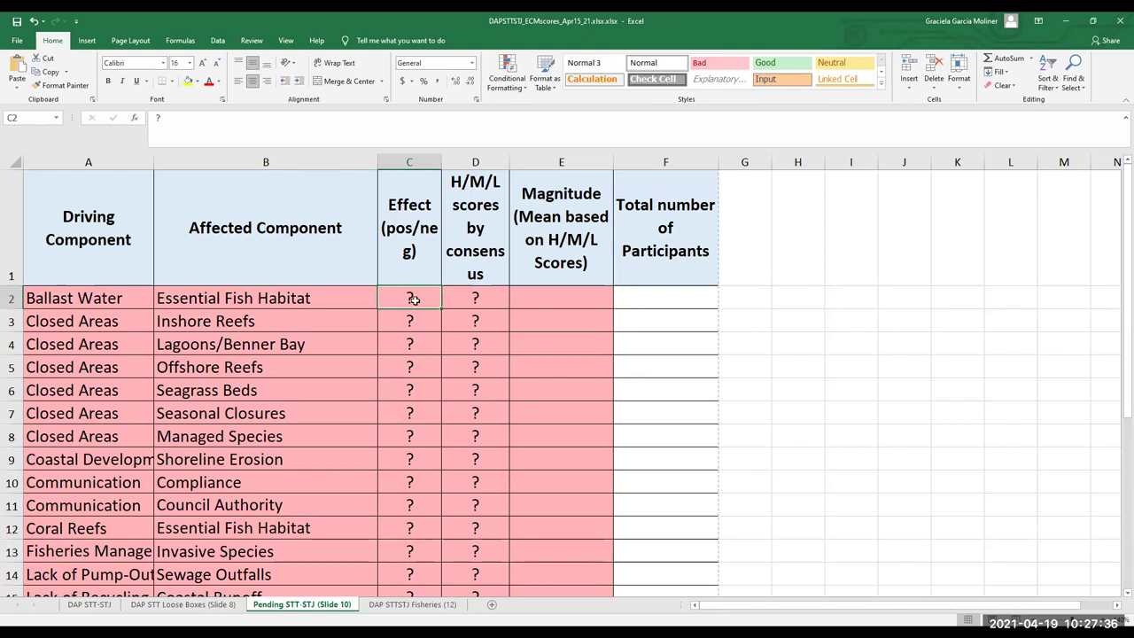
key(Delete)
click(463, 298)
key(Delete)
Enter "neg" as the effect of Ballast Water on Essential Fish Habitat in C2
click(399, 299)
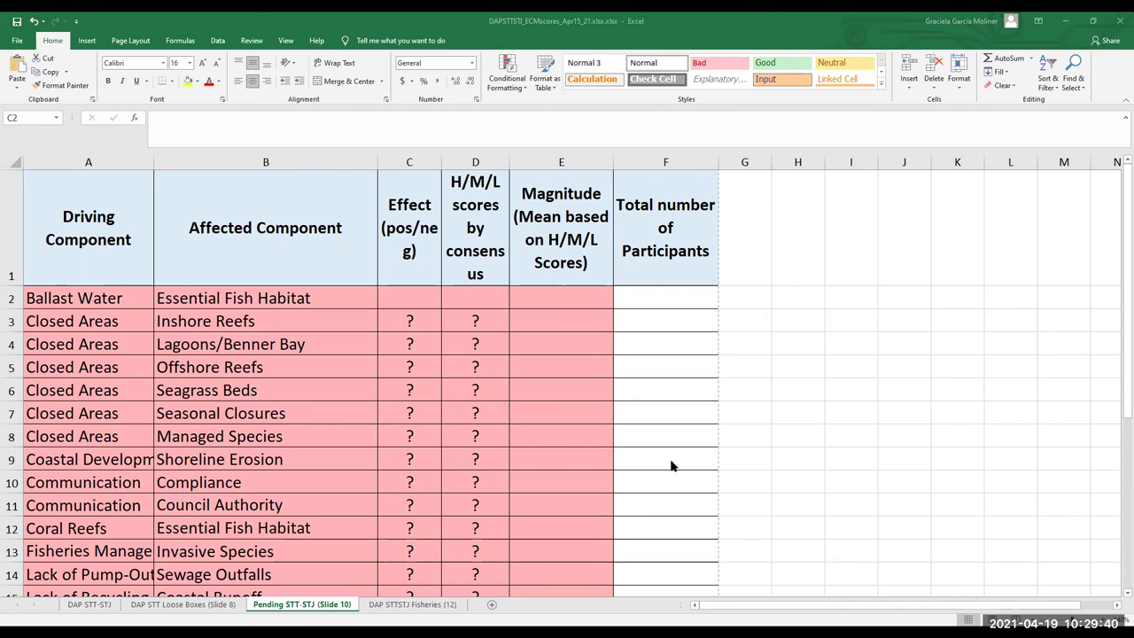
click(416, 298)
text(n)
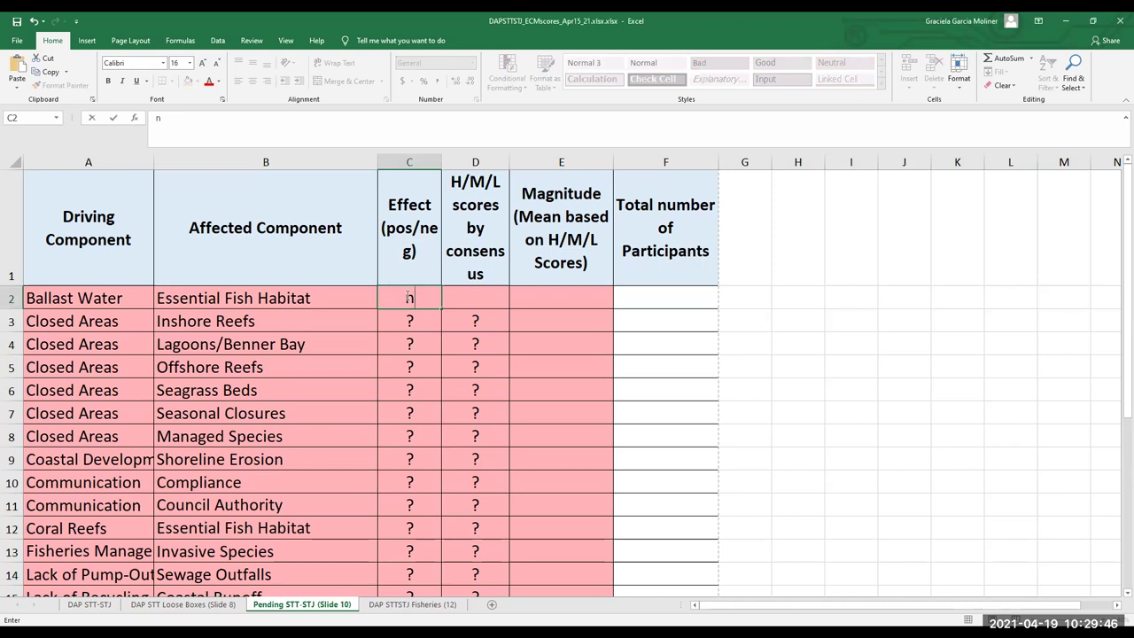
key(Return)
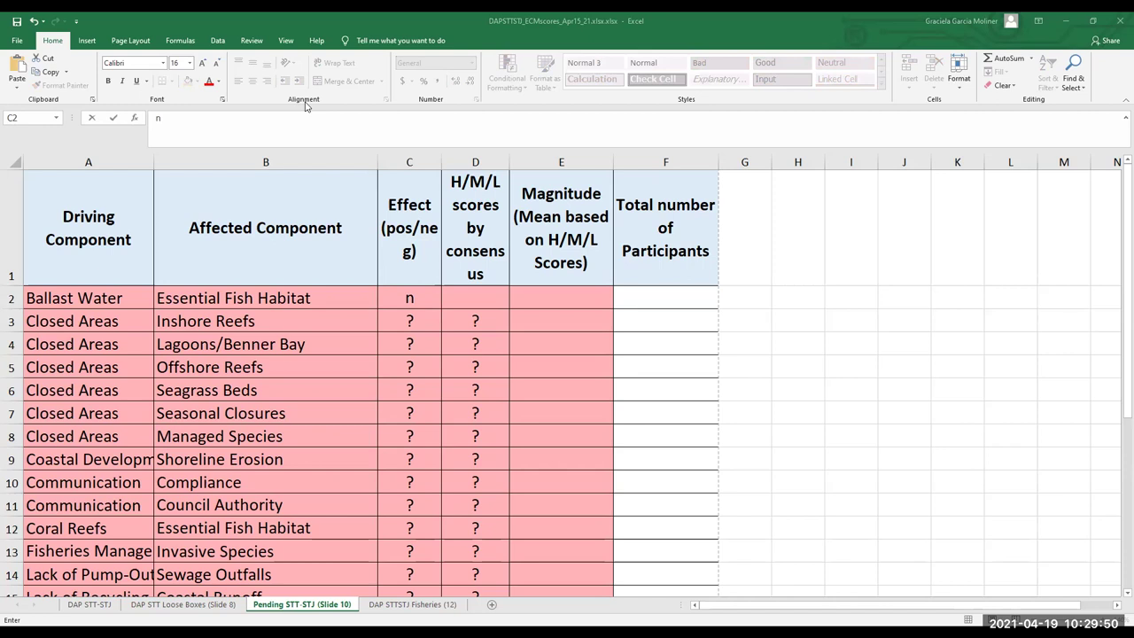
double_click(431, 296)
text(eg)
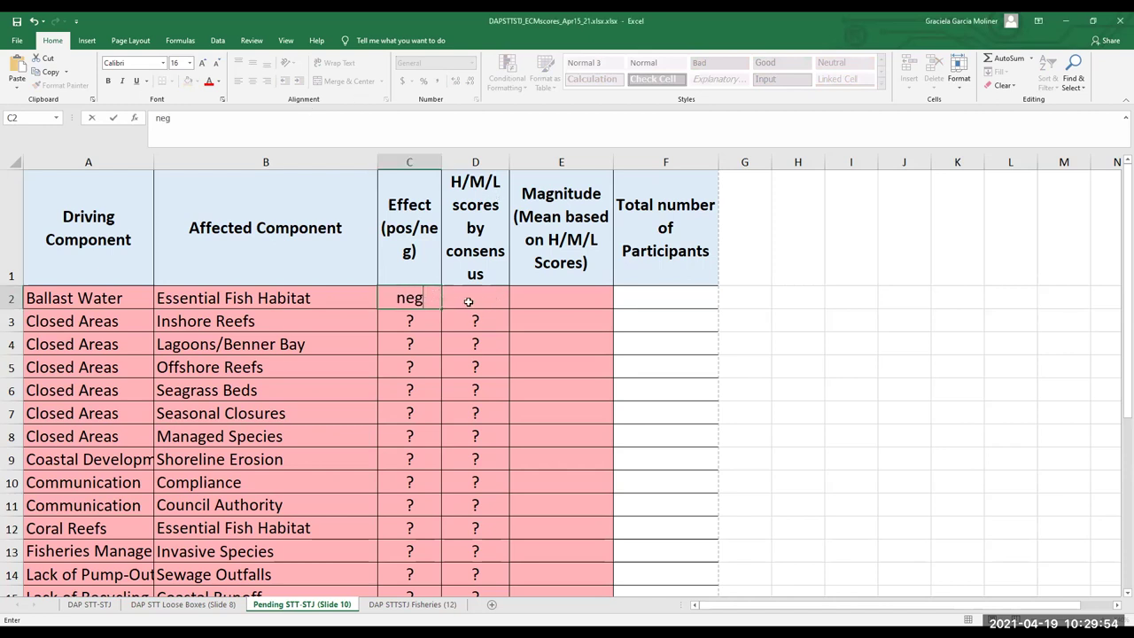
Enter "H" as the consensus score for Ballast Water on Essential Fish Habitat in D2
click(464, 300)
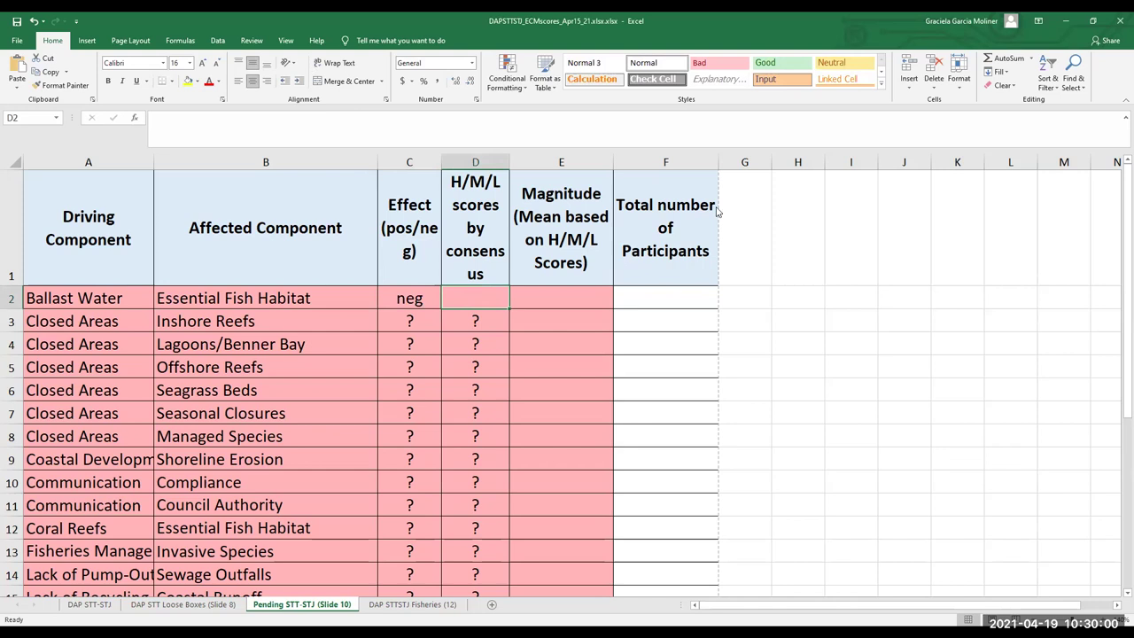
key(Delete)
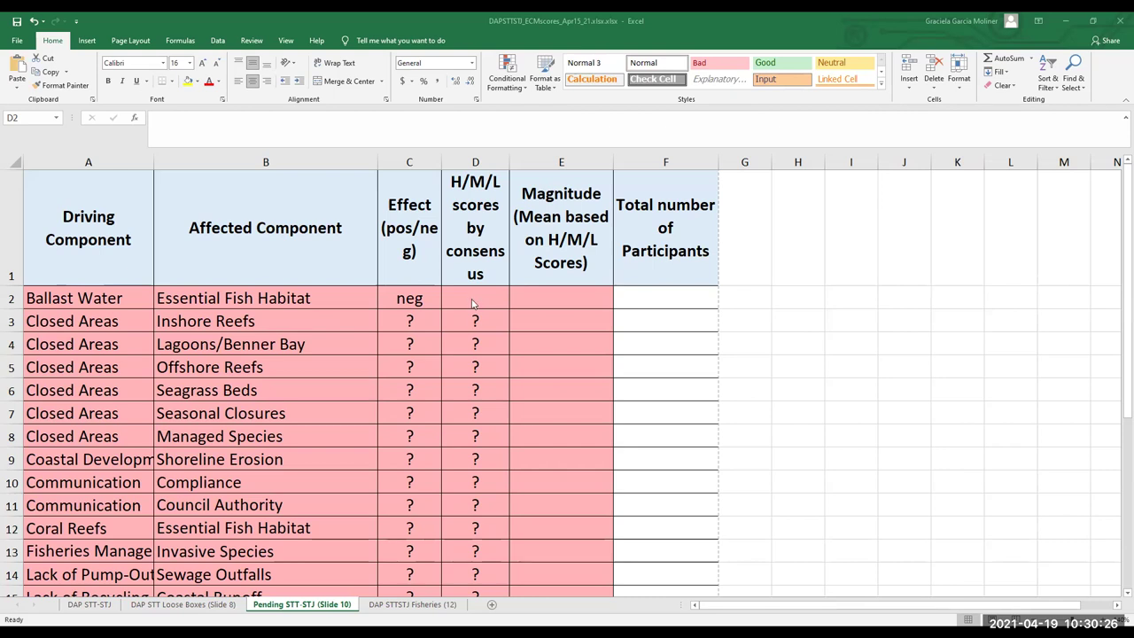
click(470, 298)
click(472, 298)
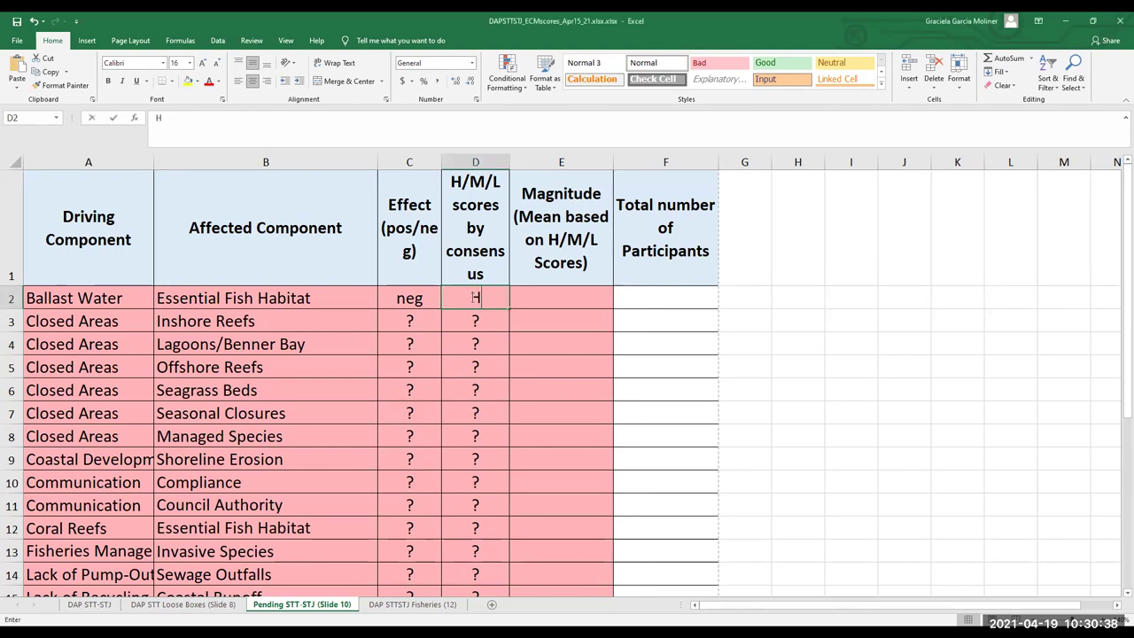
text(H)
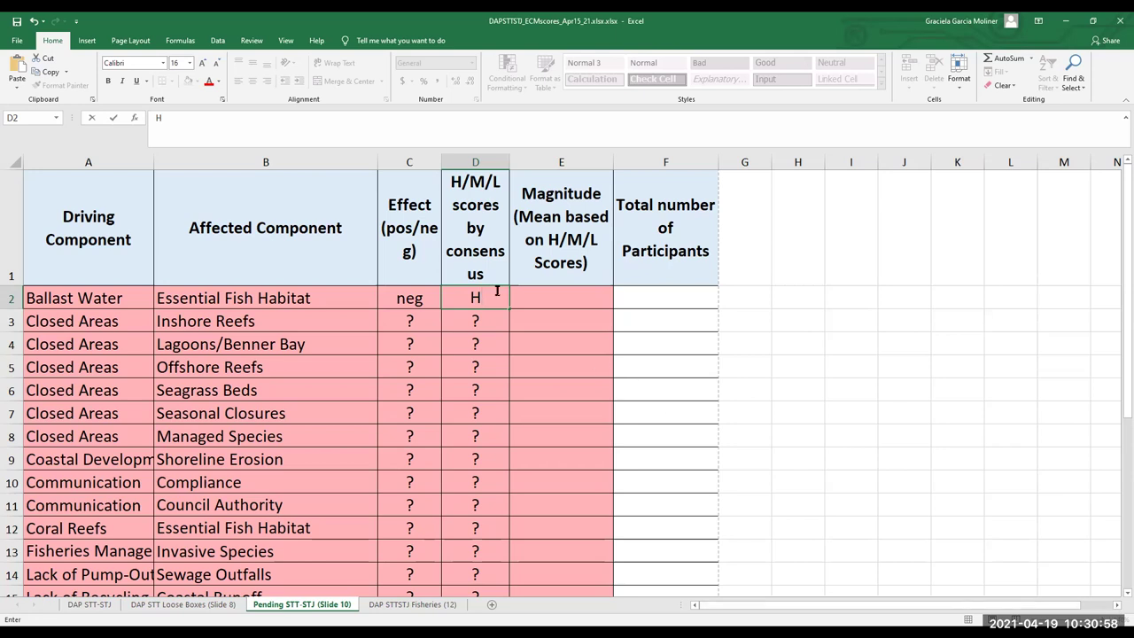
click(531, 301)
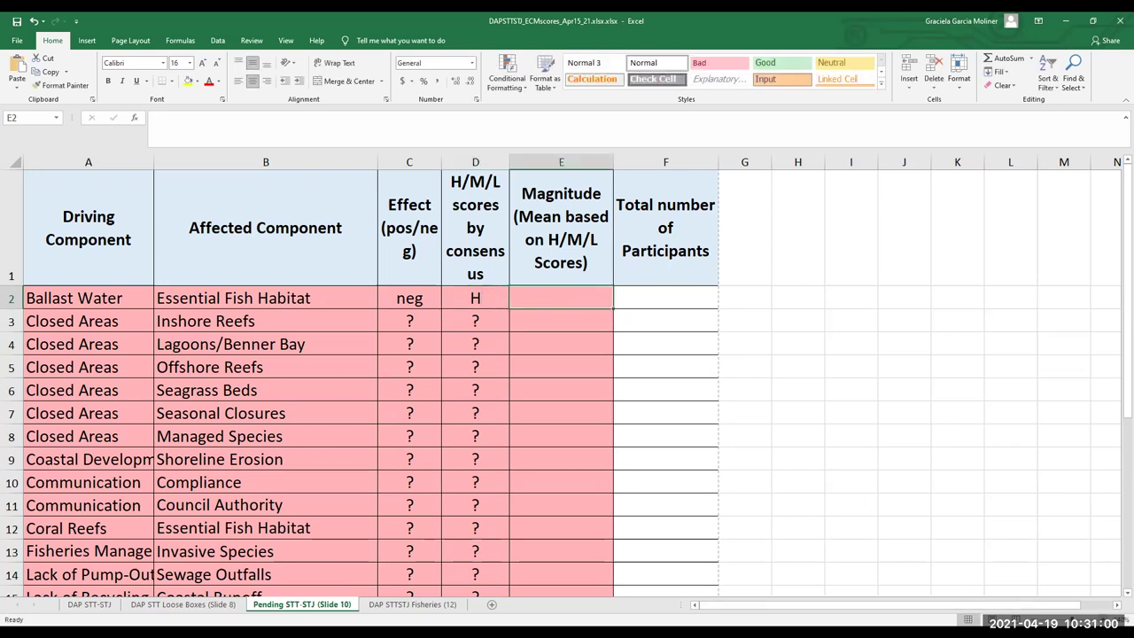
Enter 8 as the total number of participants for the Ballast Water row in F2
scroll(1059, 489, down, 1)
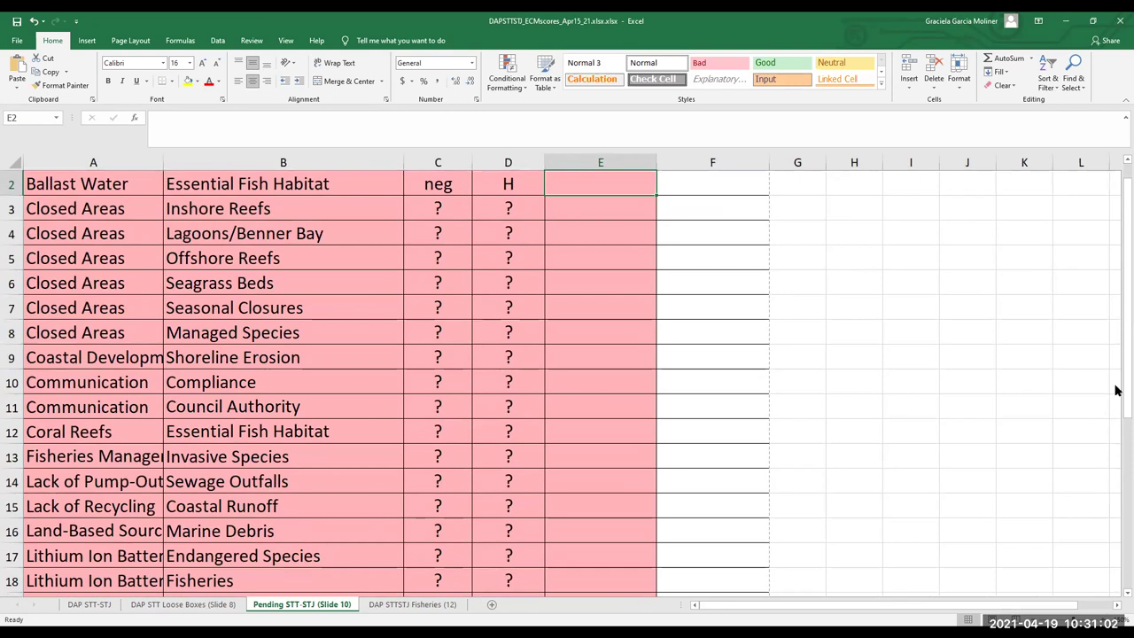
scroll(586, 309, up, 1)
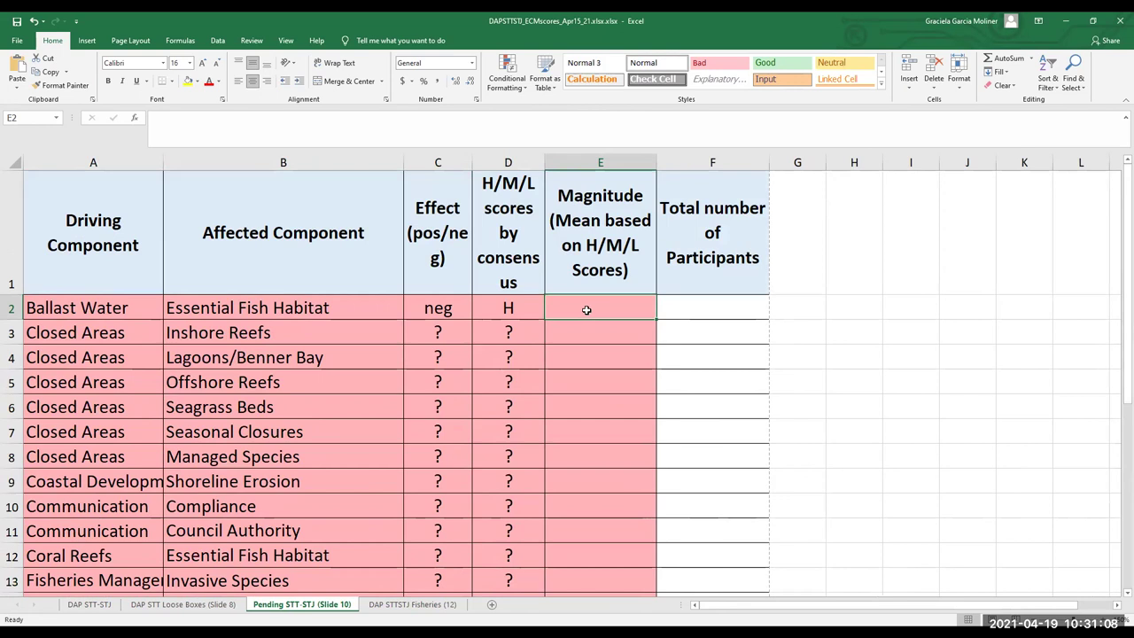
click(705, 306)
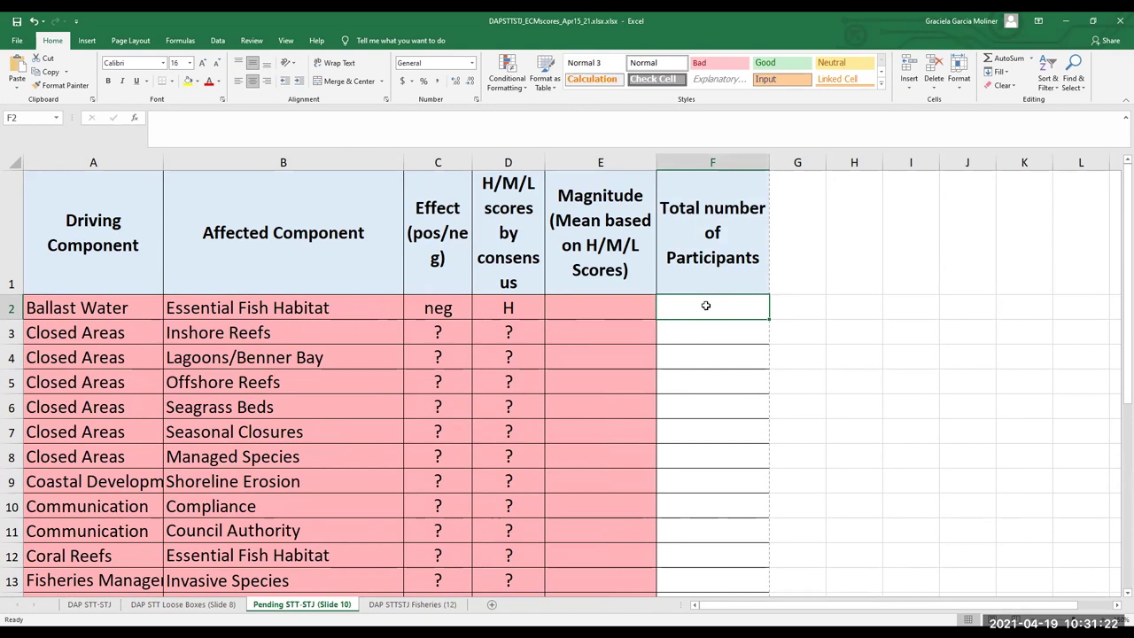
text(8)
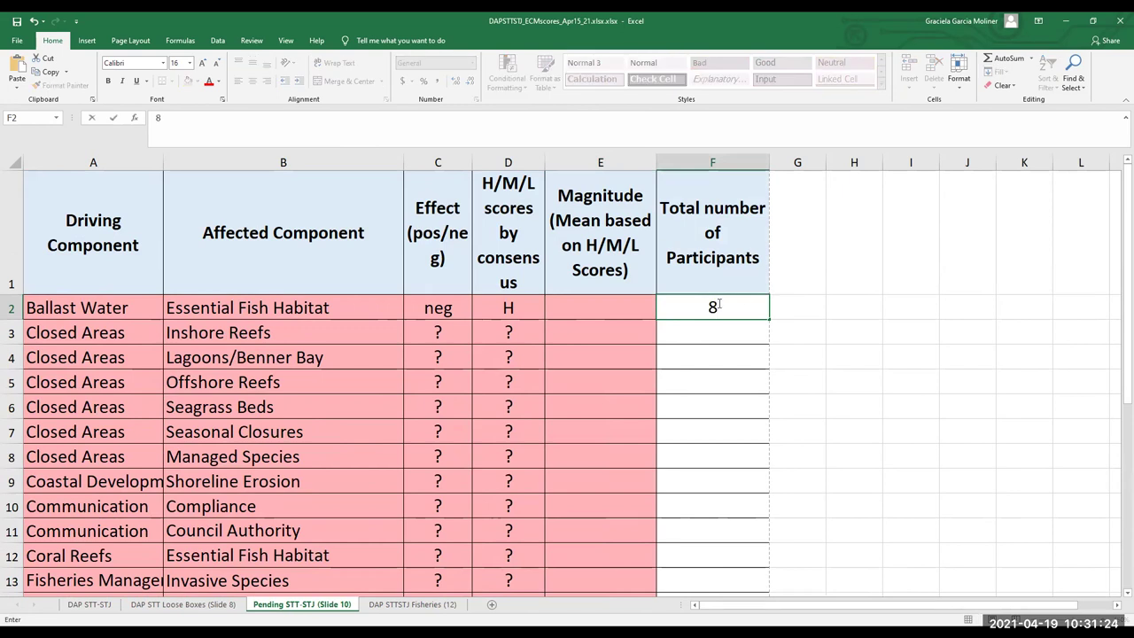
key(BackSpace)
text(8)
click(106, 333)
drag(106, 332, 92, 458)
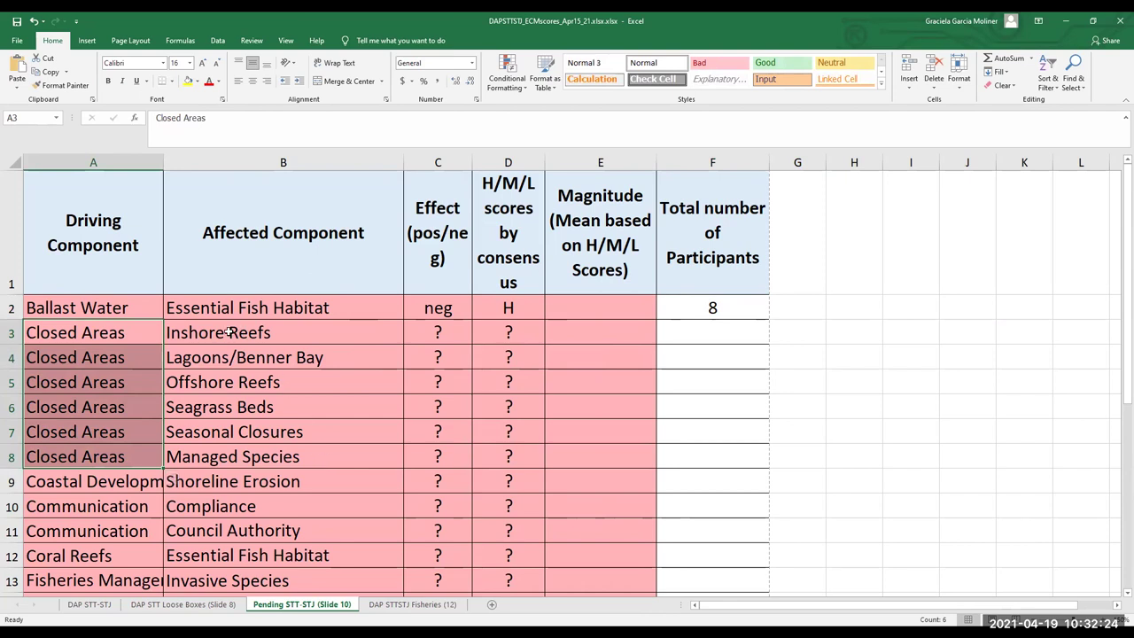
drag(230, 332, 239, 406)
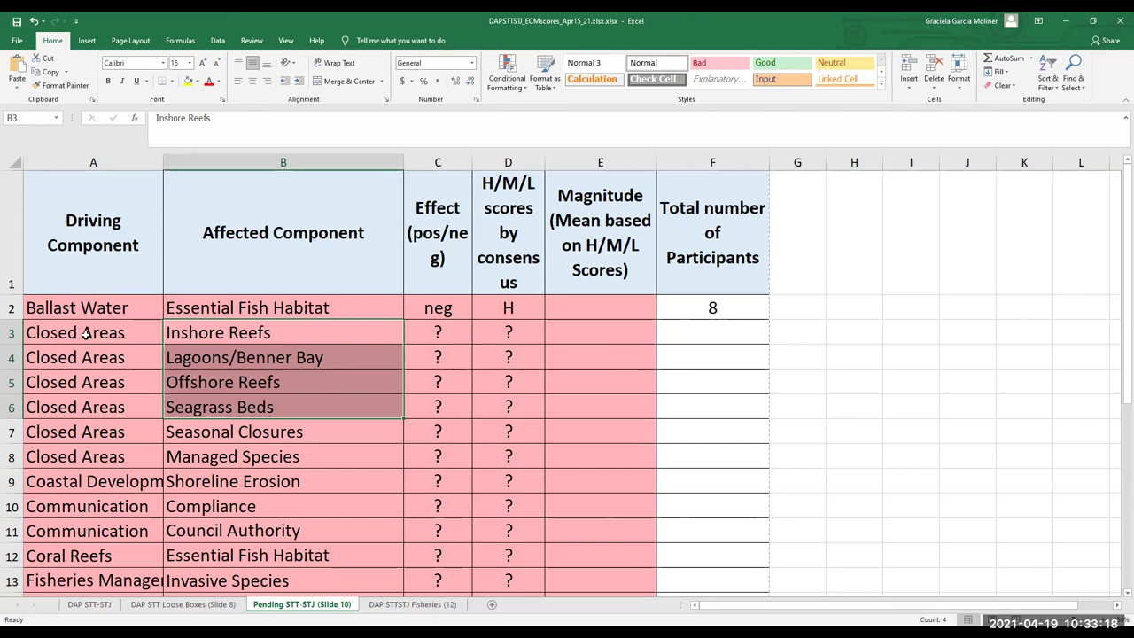
drag(240, 344, 388, 407)
Clear the question marks from the effect cells C3 to C6 of the first four Closed Areas rows
click(435, 333)
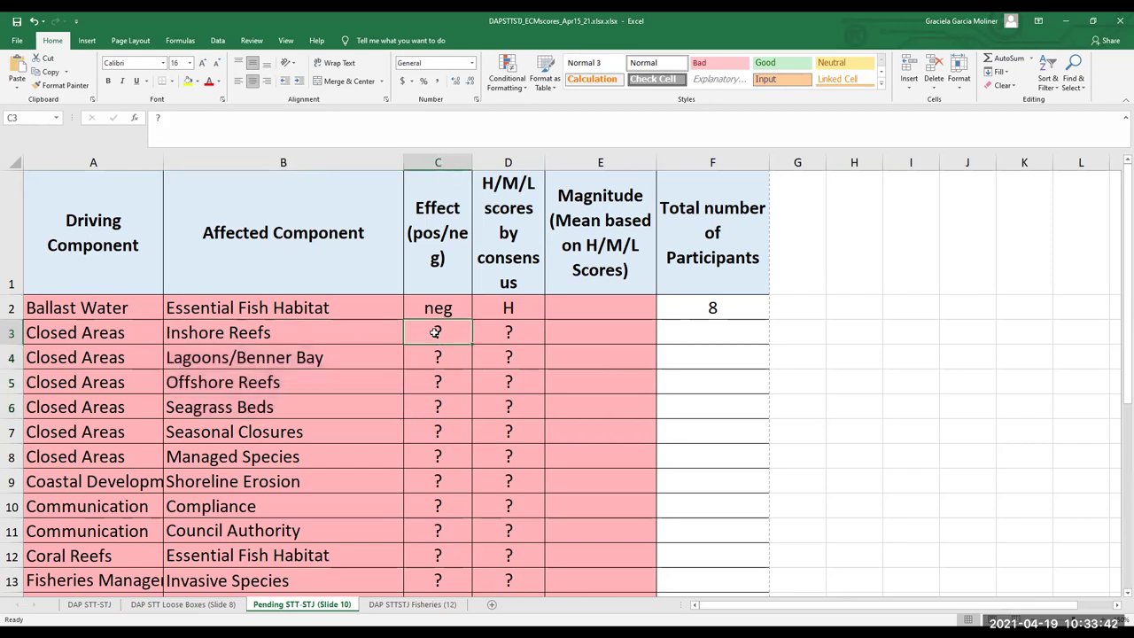
key(Delete)
click(435, 359)
key(Delete)
click(430, 381)
key(Delete)
click(430, 407)
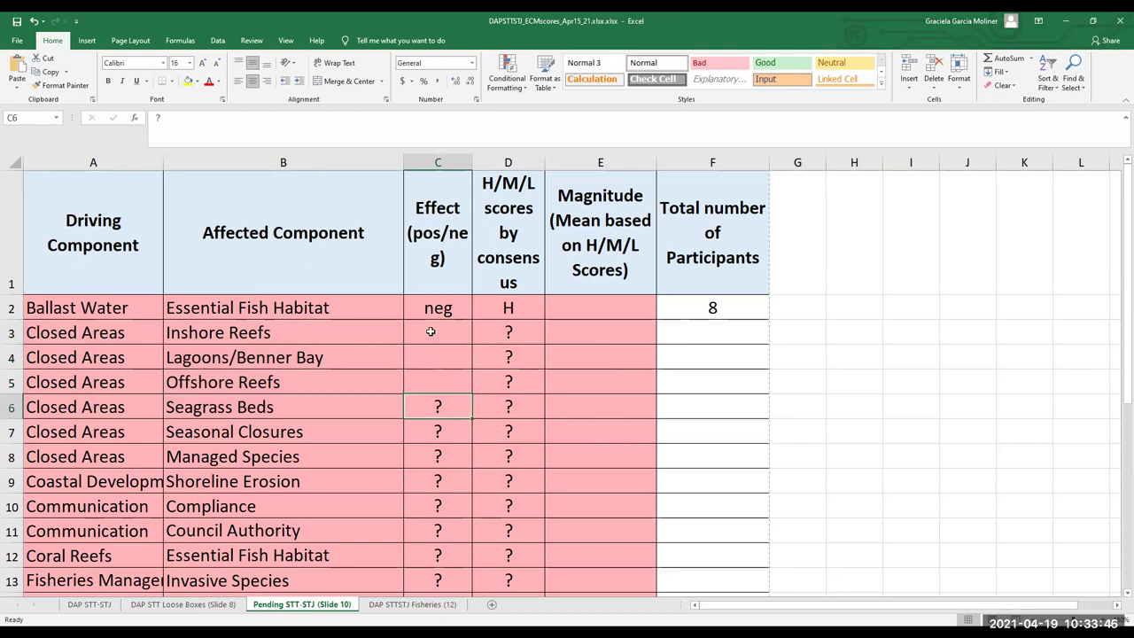
key(Delete)
Enter "pos" as the effect of Closed Areas on Inshore Reefs in C3 and fill it down through Seagrass Beds in C6
click(431, 334)
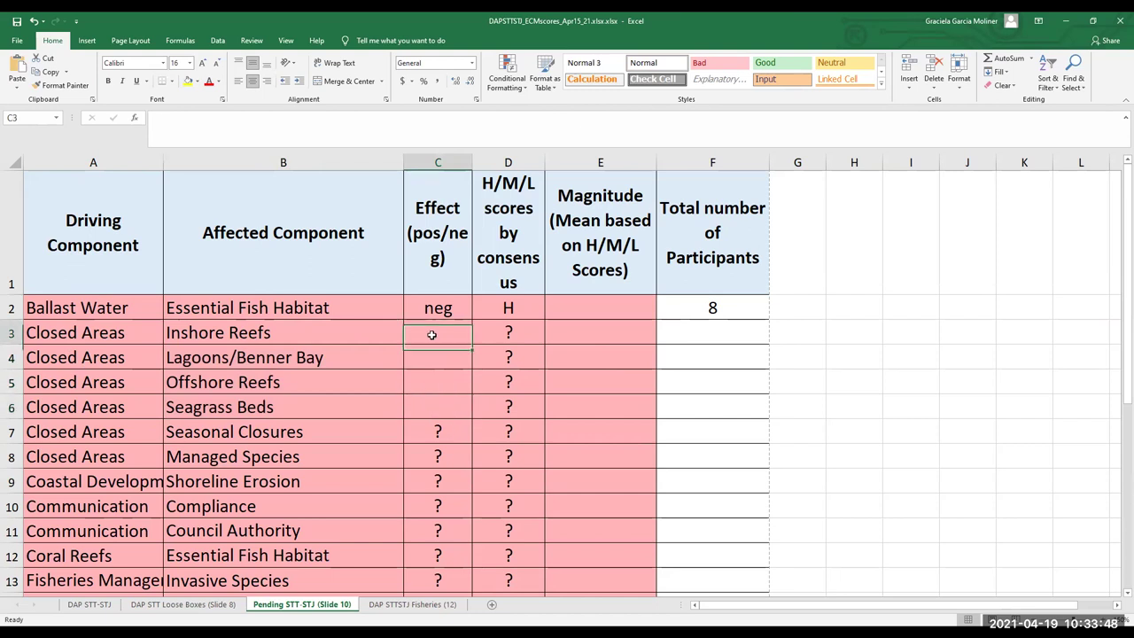
text(po)
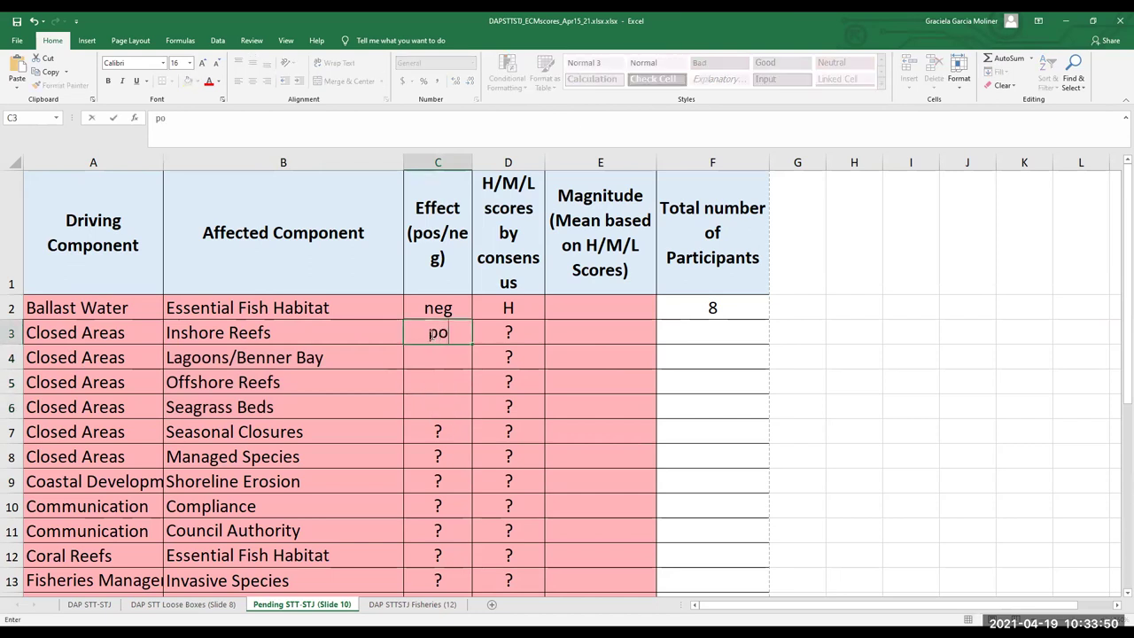
text(s)
key(Return)
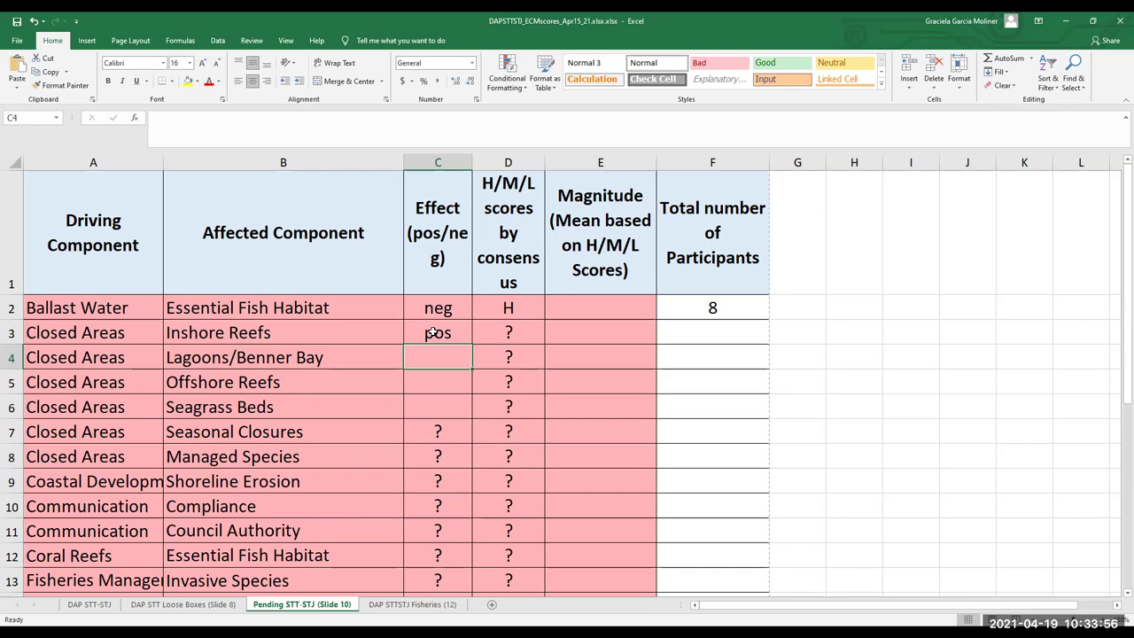
click(434, 332)
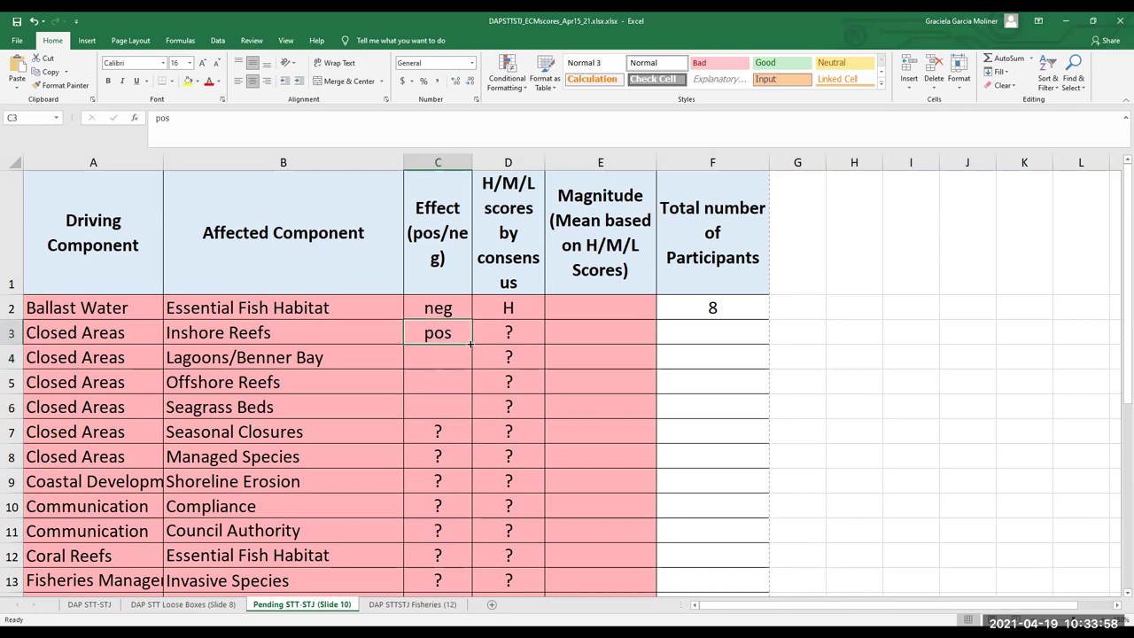
drag(470, 345, 464, 408)
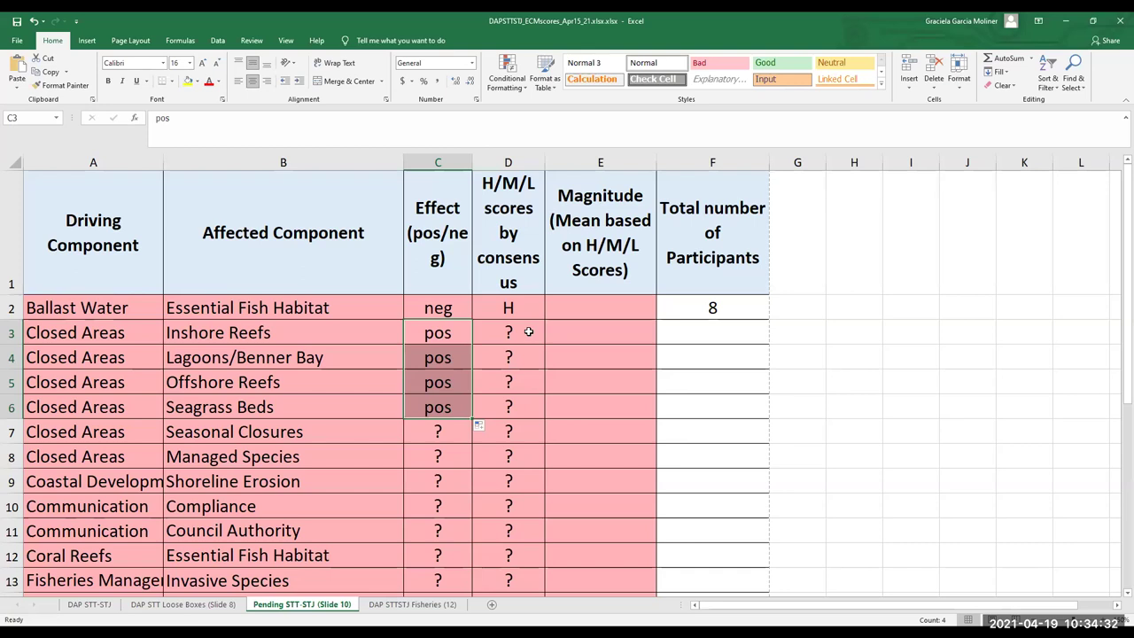
Clear the question marks from the H/M/L score cells D3 to D6 of the first four Closed Areas rows
click(526, 331)
drag(493, 330, 503, 403)
key(Delete)
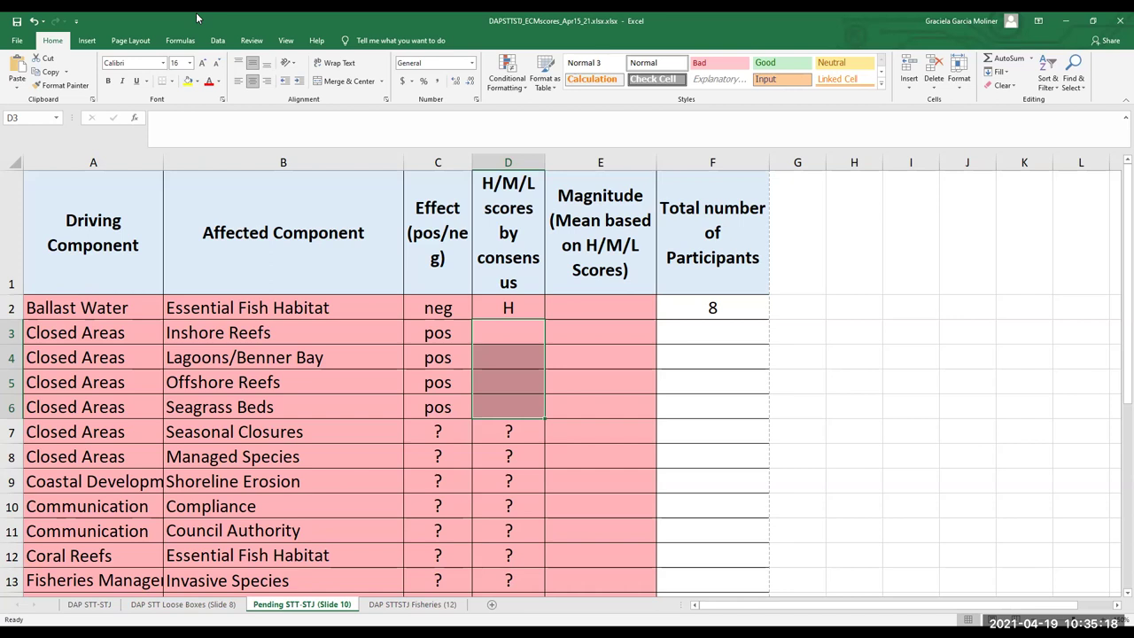
Enter the H/M/L scores for Closed Areas as M on Inshore Reefs in D3 and L on Lagoons/Benner Bay in D4
click(501, 338)
drag(501, 337, 507, 406)
click(507, 331)
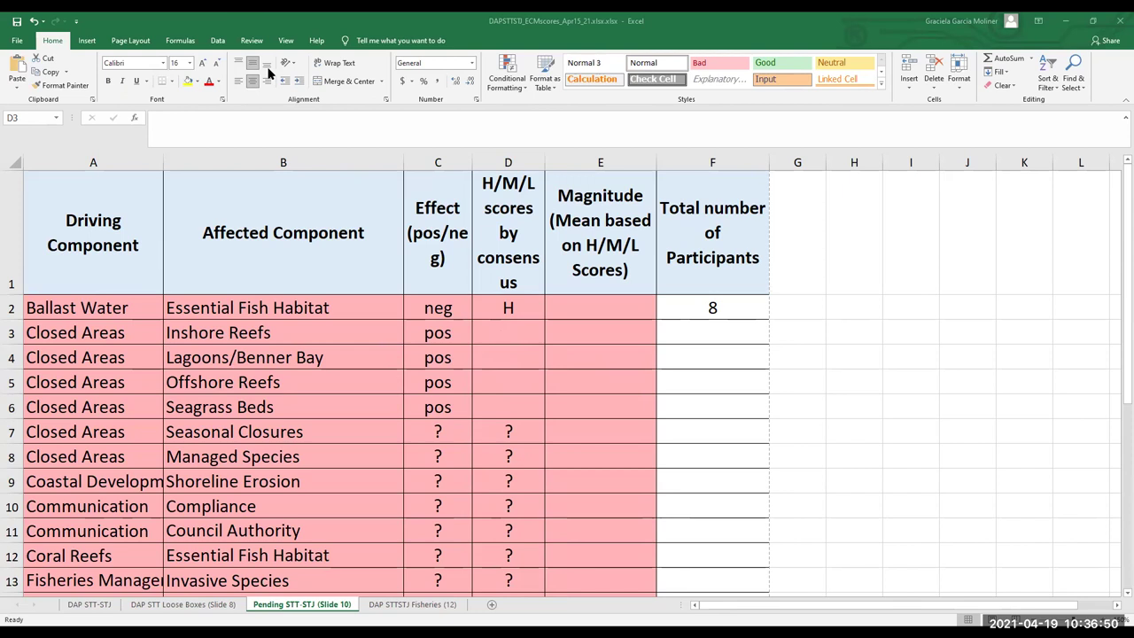
click(508, 331)
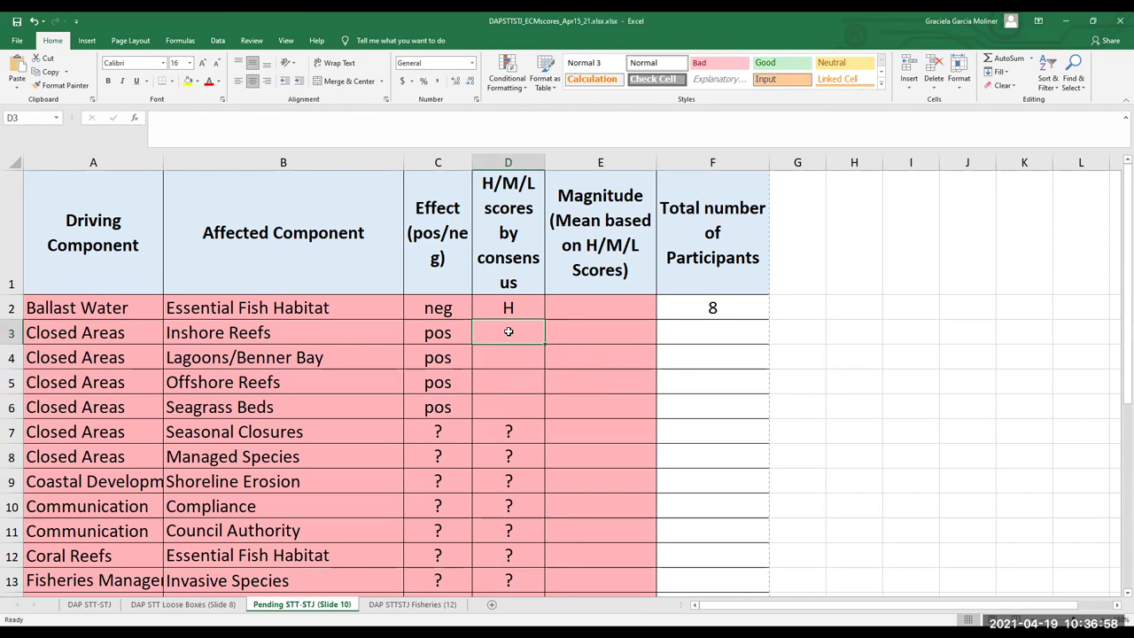
text(M)
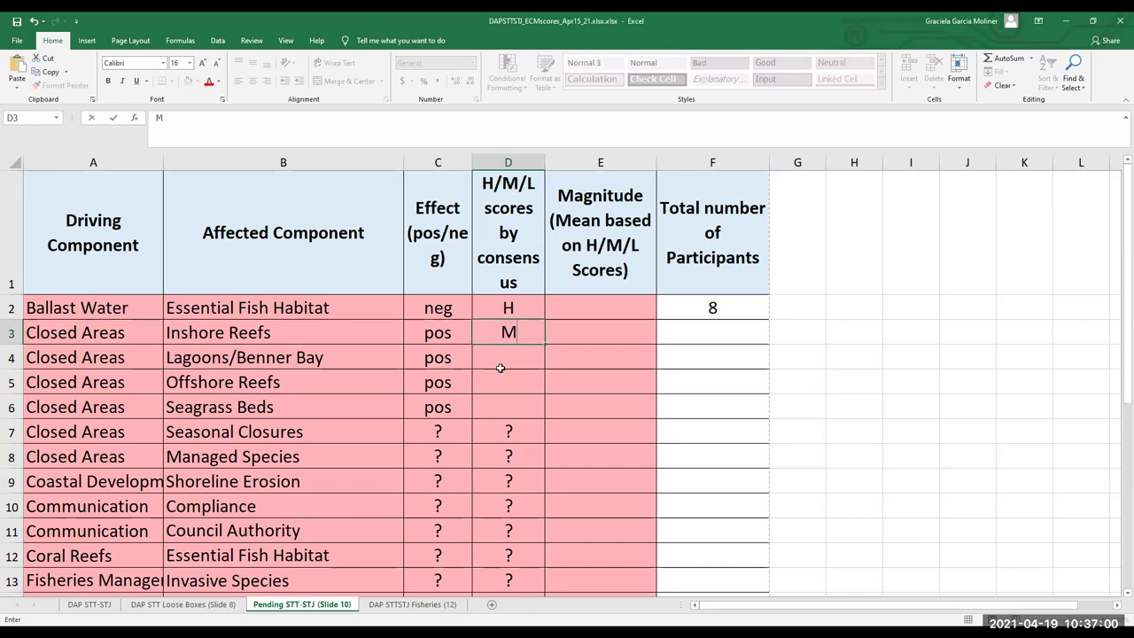
click(506, 357)
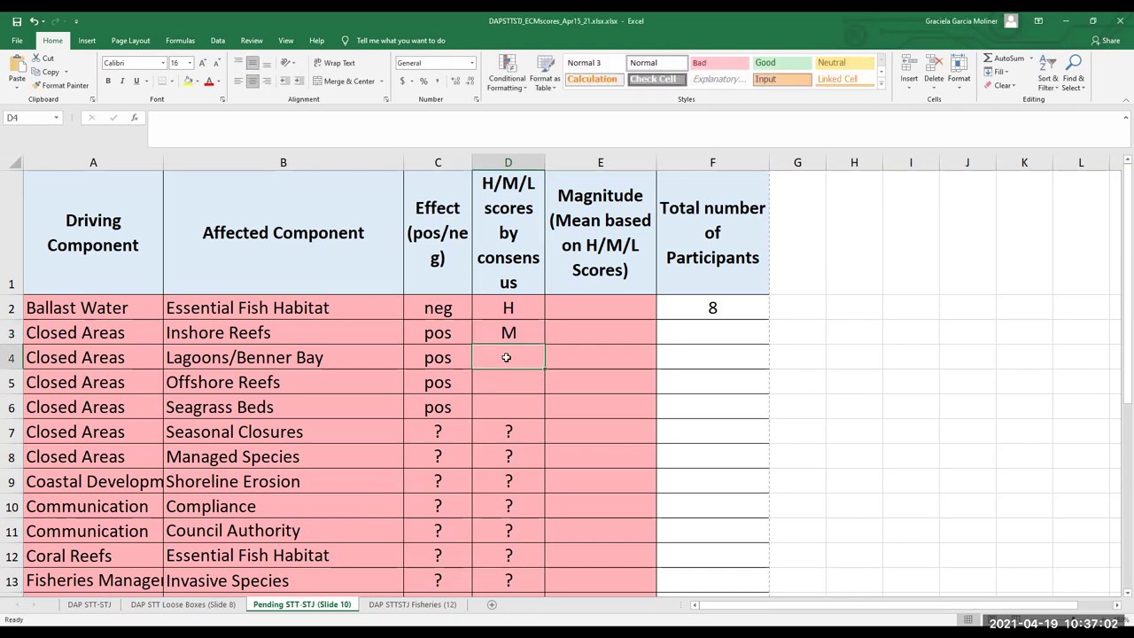
text(L)
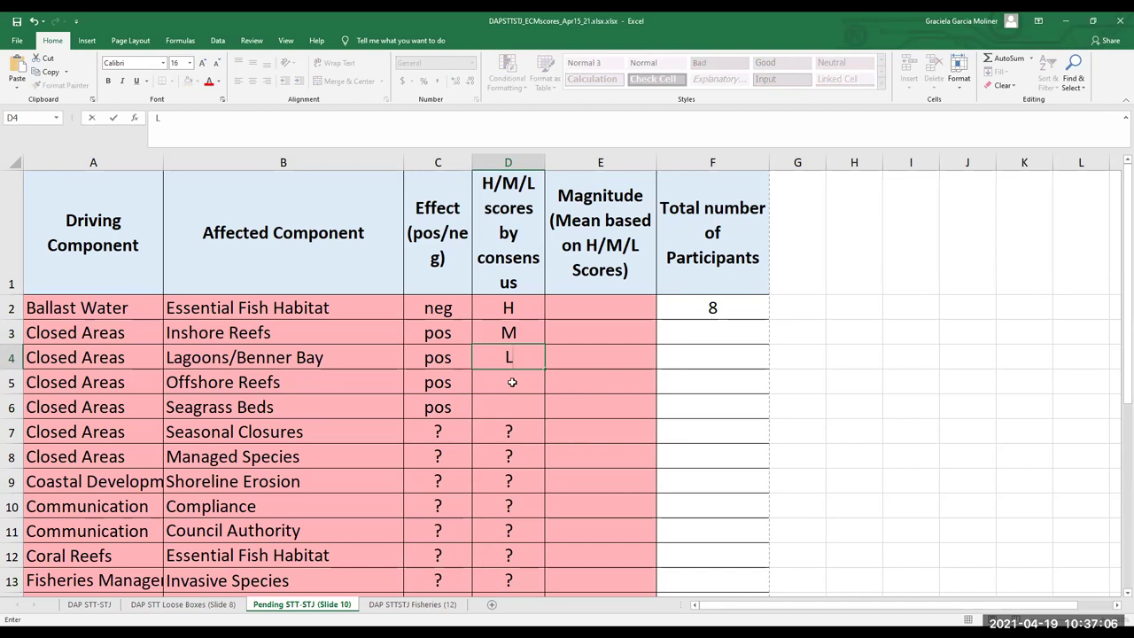
Score Offshore Reefs as H in D5 and Seagrass Beds as M in D6, and fill the participant count of 8 from F2 down through F6
click(512, 381)
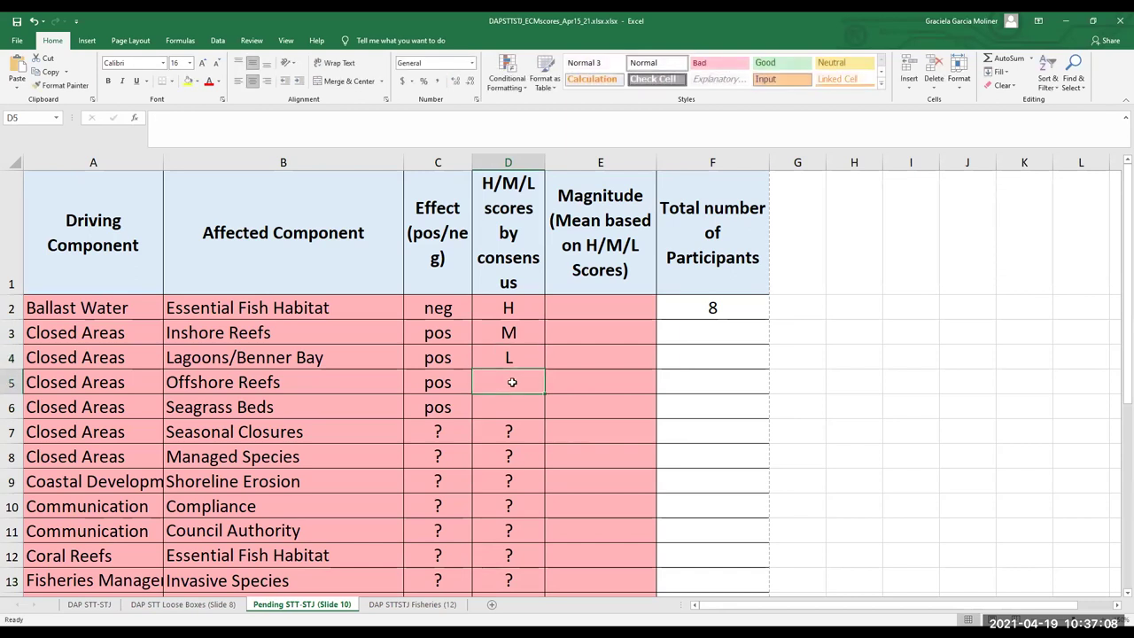
text(H)
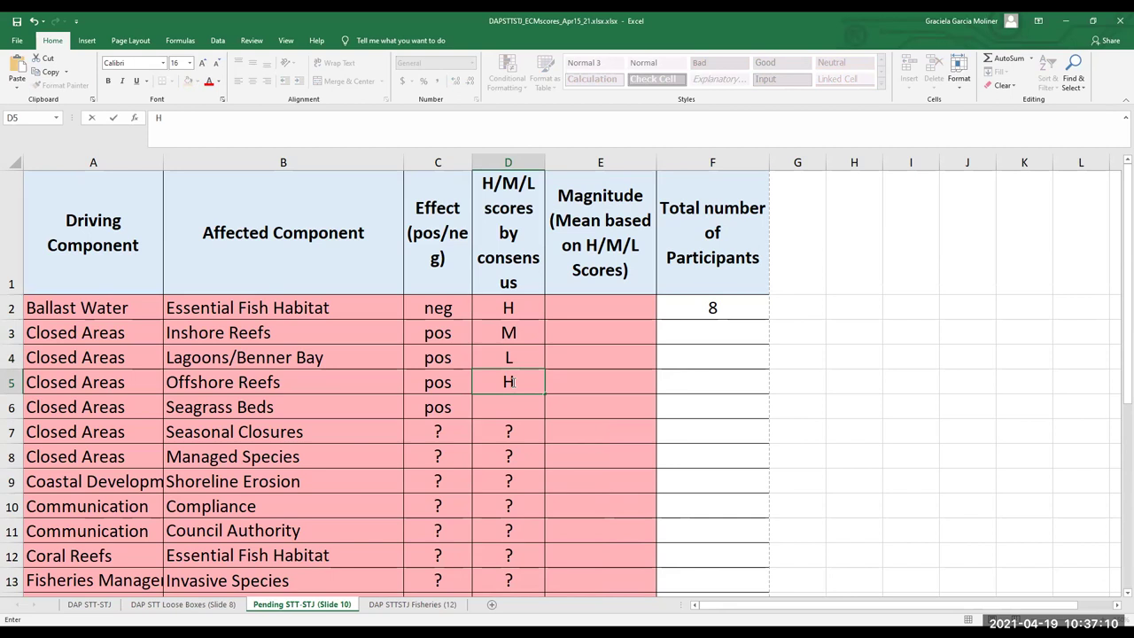
click(508, 404)
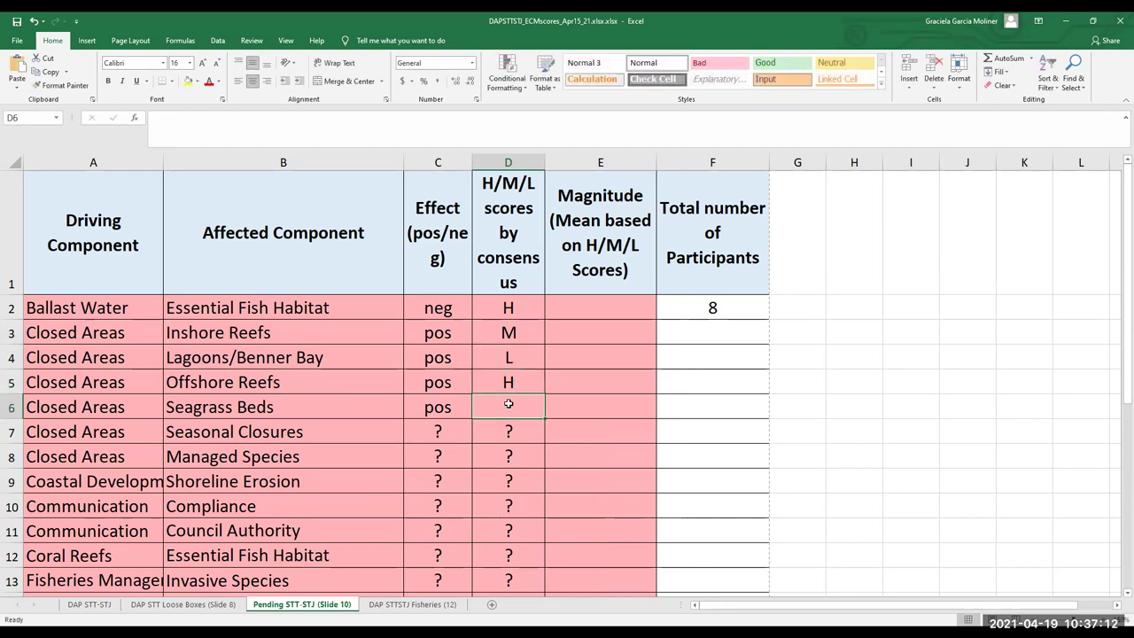
text(M)
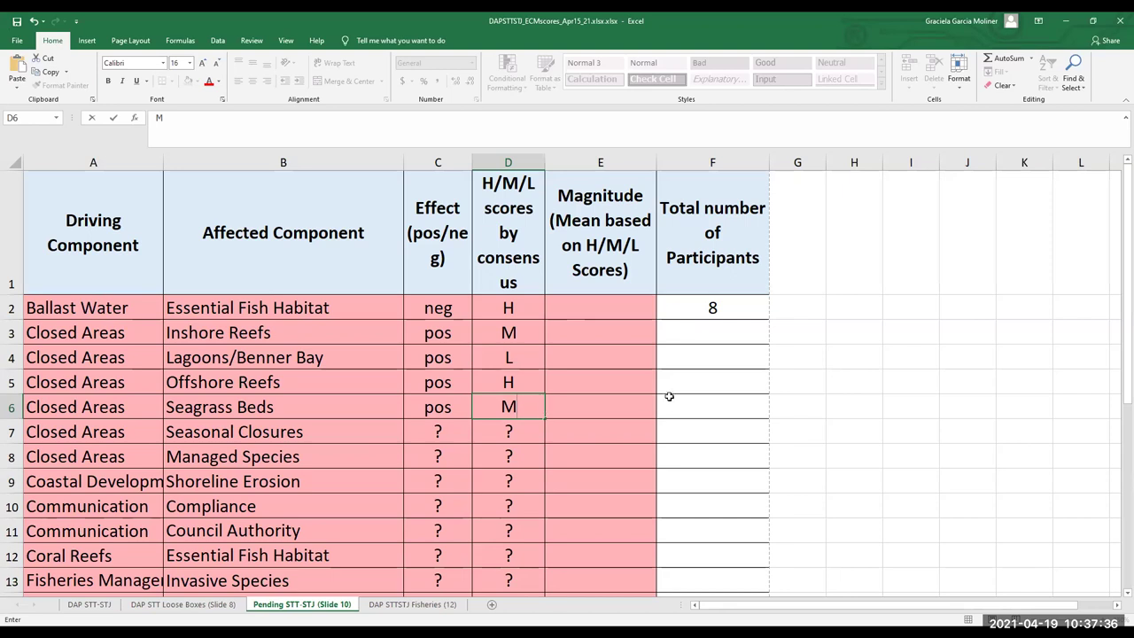
click(722, 309)
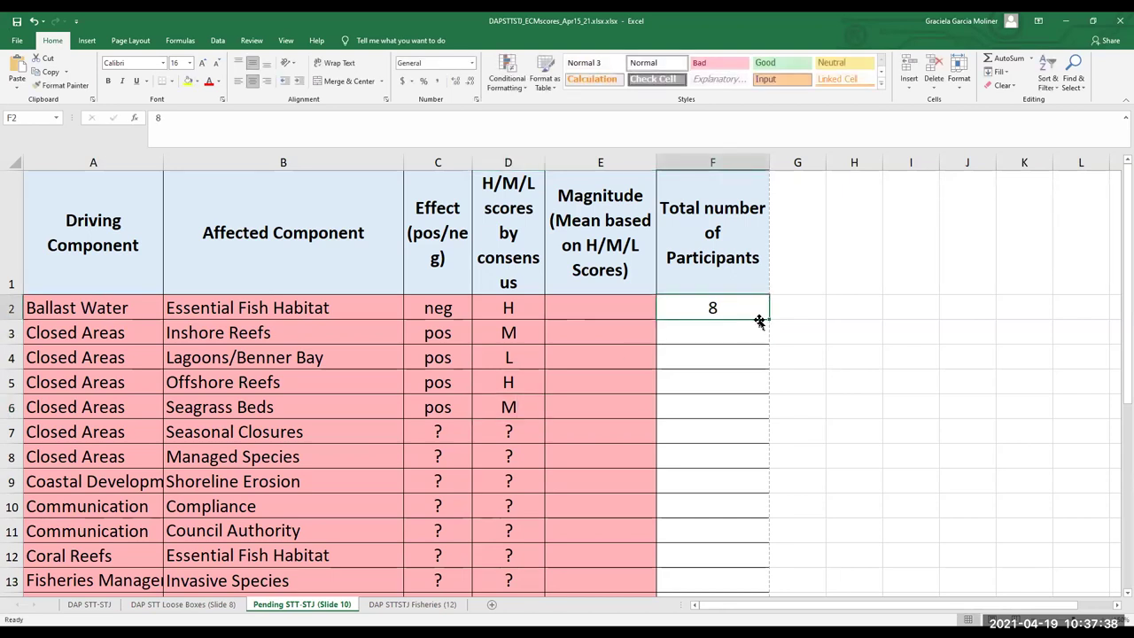
drag(768, 319, 748, 414)
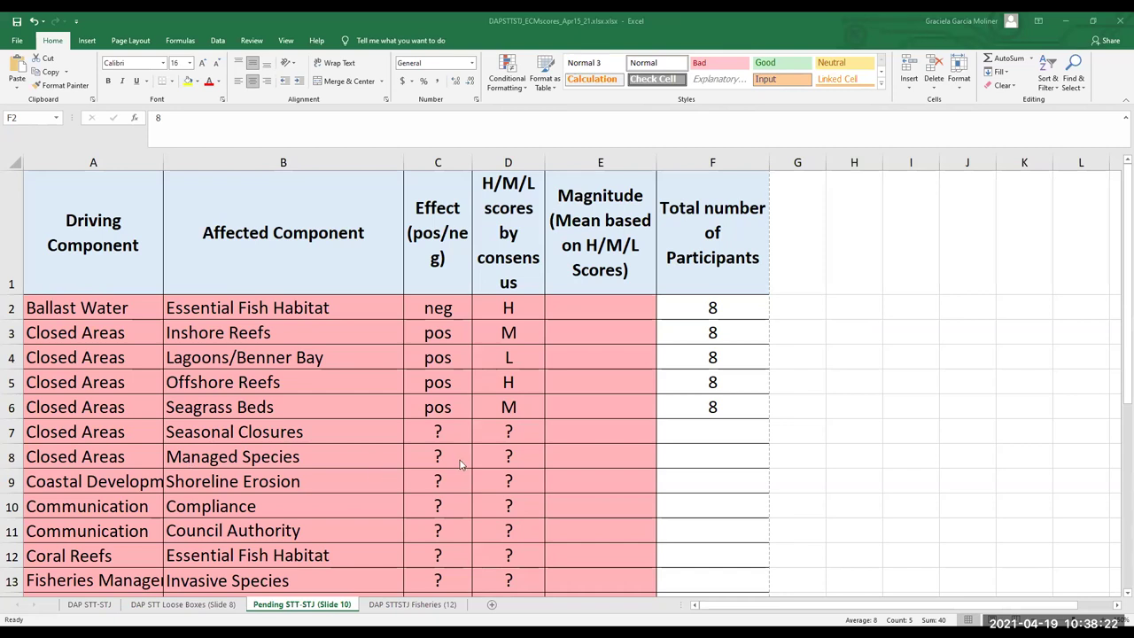
Replace the question marks in C7 and C8 with "pos" as the effect of Closed Areas on Seasonal Closures and Managed Species
drag(446, 432, 440, 456)
key(Delete)
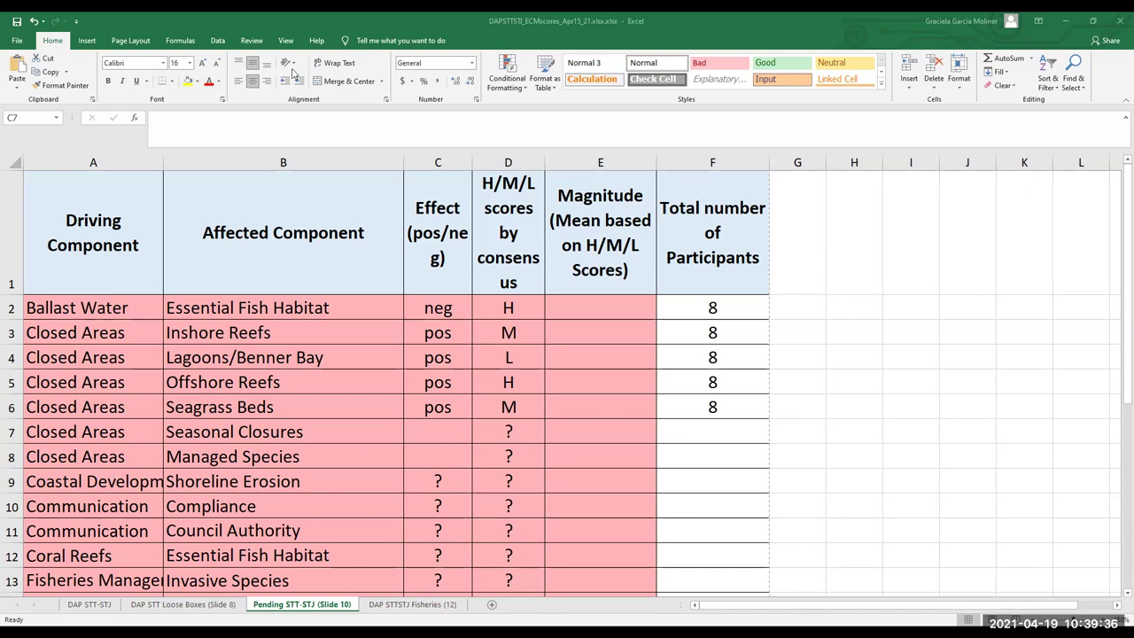
click(434, 429)
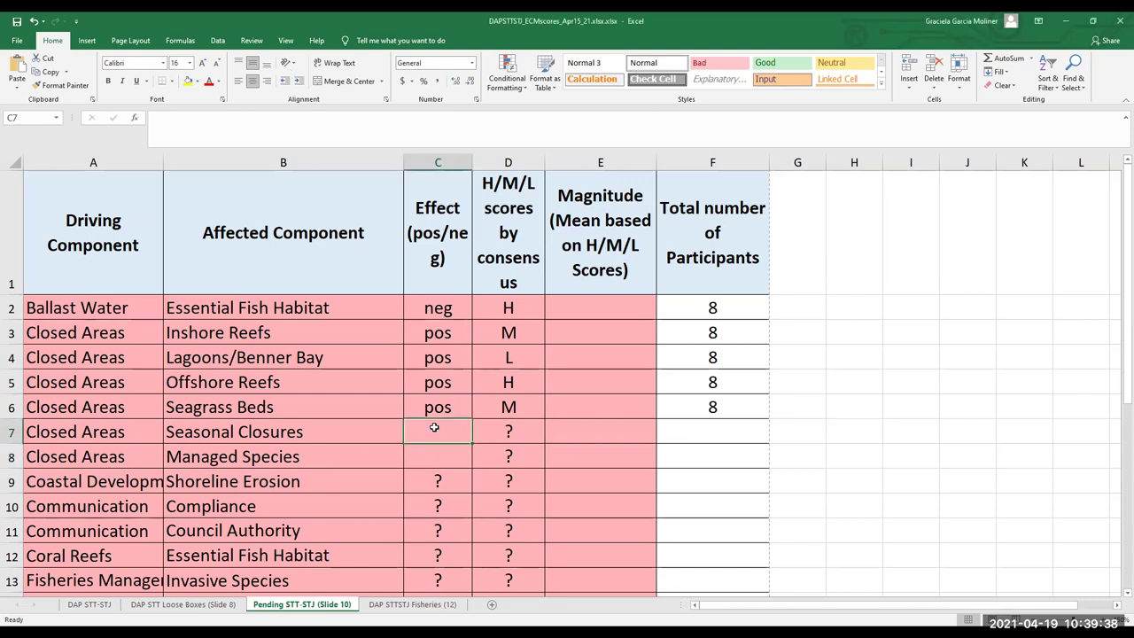
text(pos)
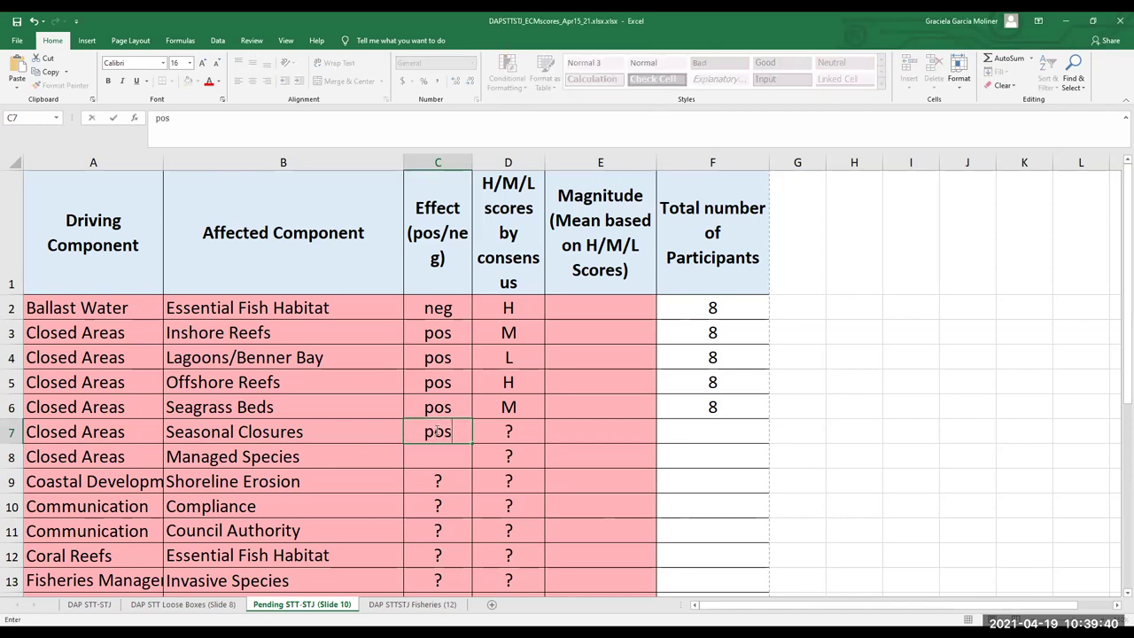
click(432, 455)
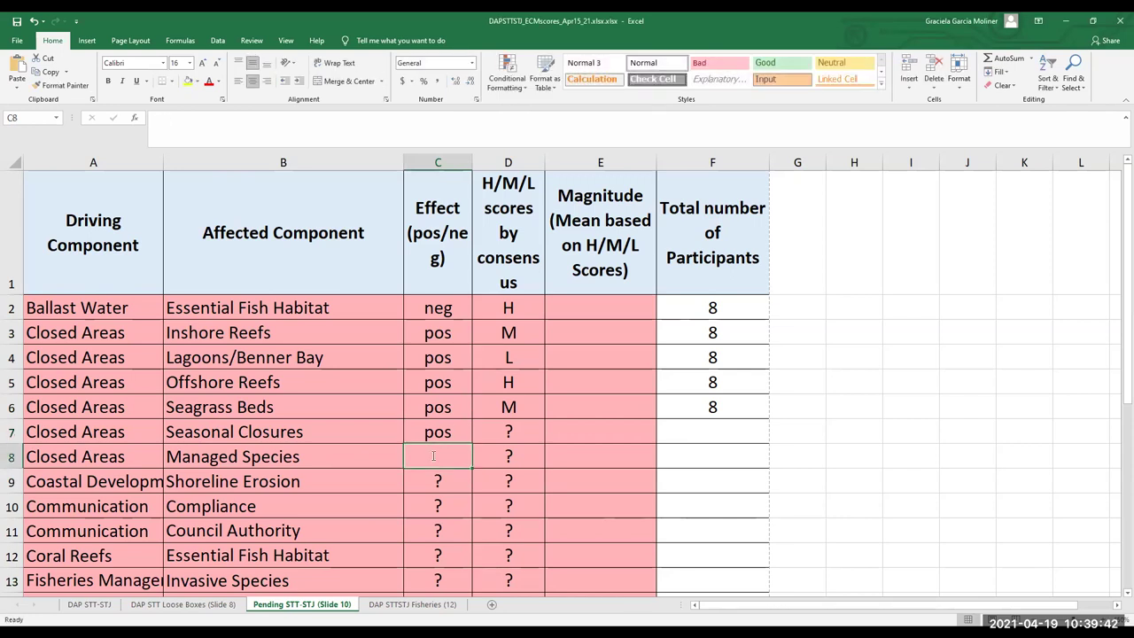
text(pos)
Replace the question marks in D7 and D8 with the score M for the Seasonal Closures and Managed Species rows
mouse_move(499, 432)
mouse_down()
mouse_move(501, 458)
mouse_move(506, 433)
mouse_up()
click(500, 432)
key(Delete)
click(506, 433)
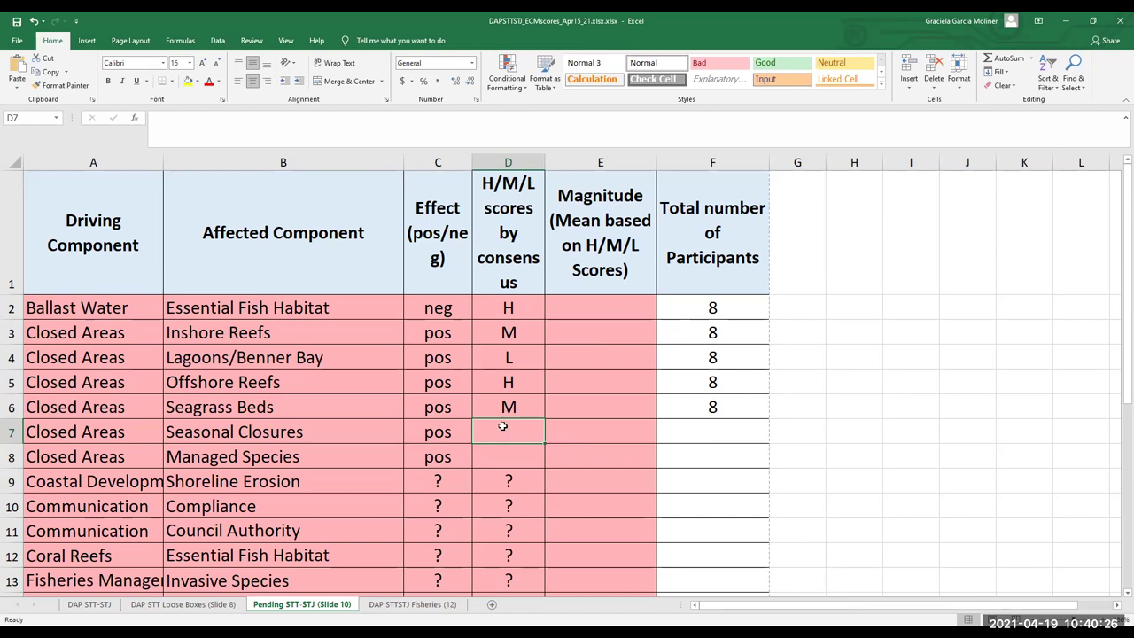
text(M)
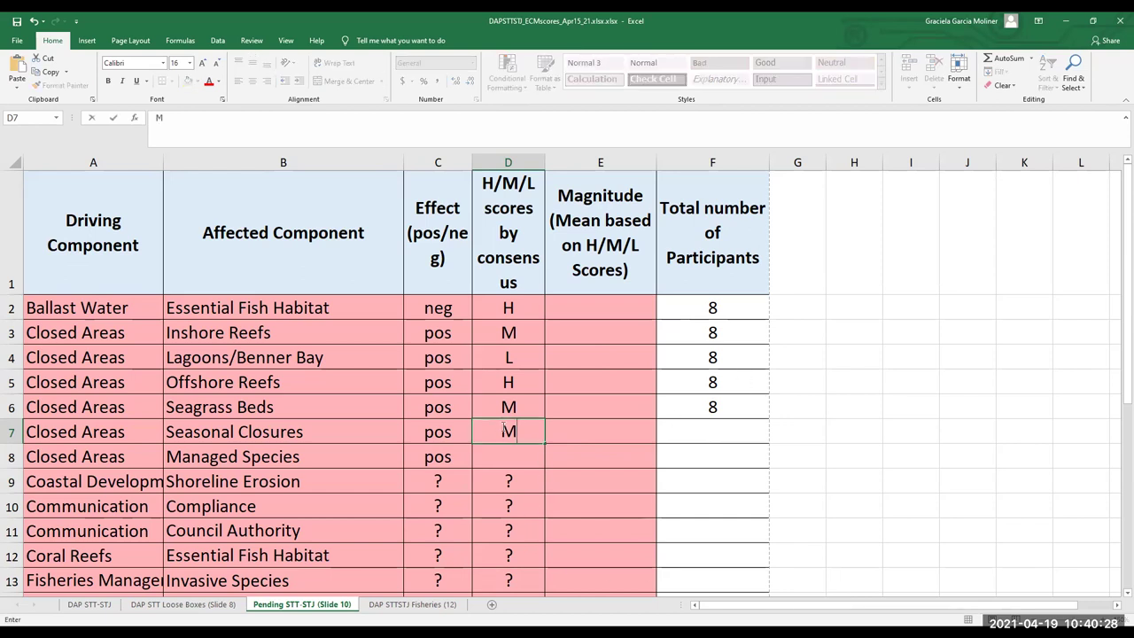
click(498, 458)
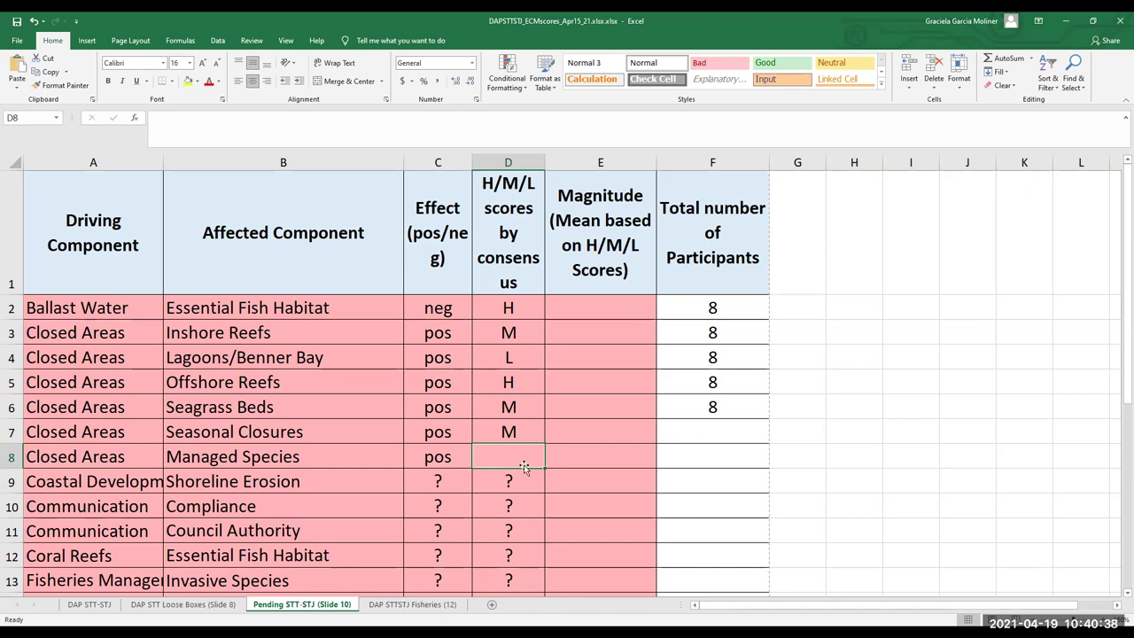
text(M)
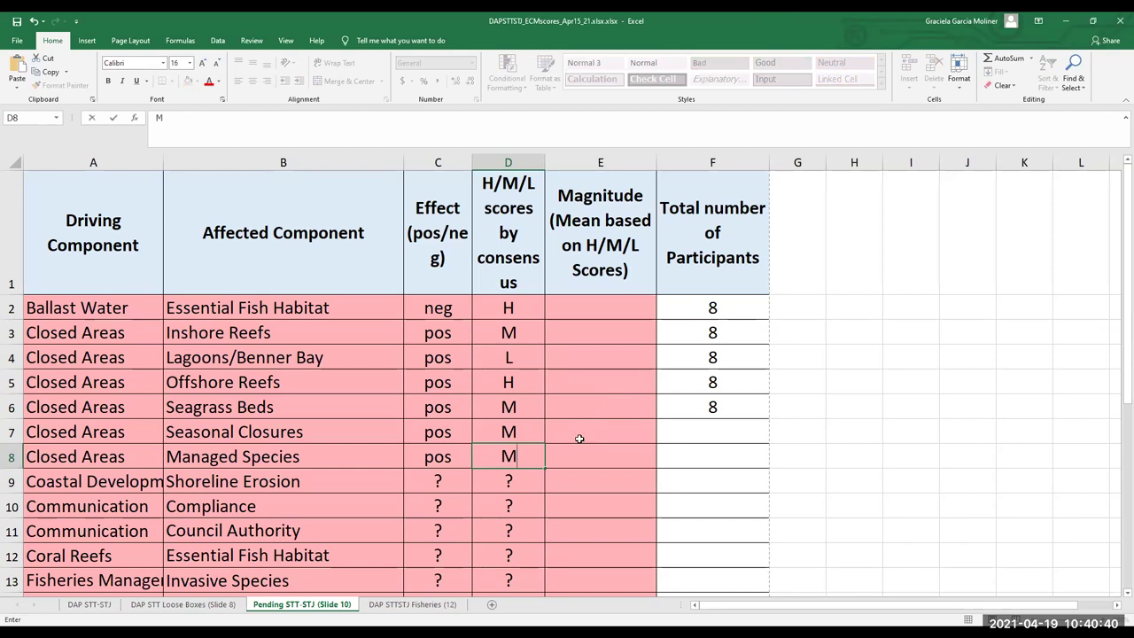
Fill the participant count of 8 from F6 down through the Managed Species row in F8
click(713, 404)
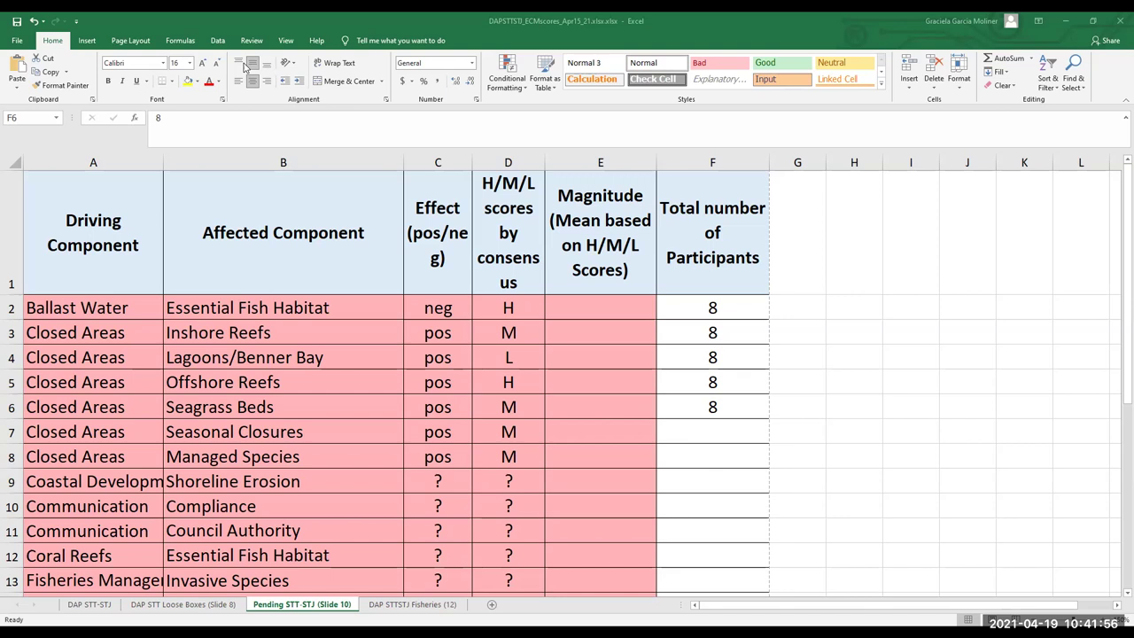
click(712, 407)
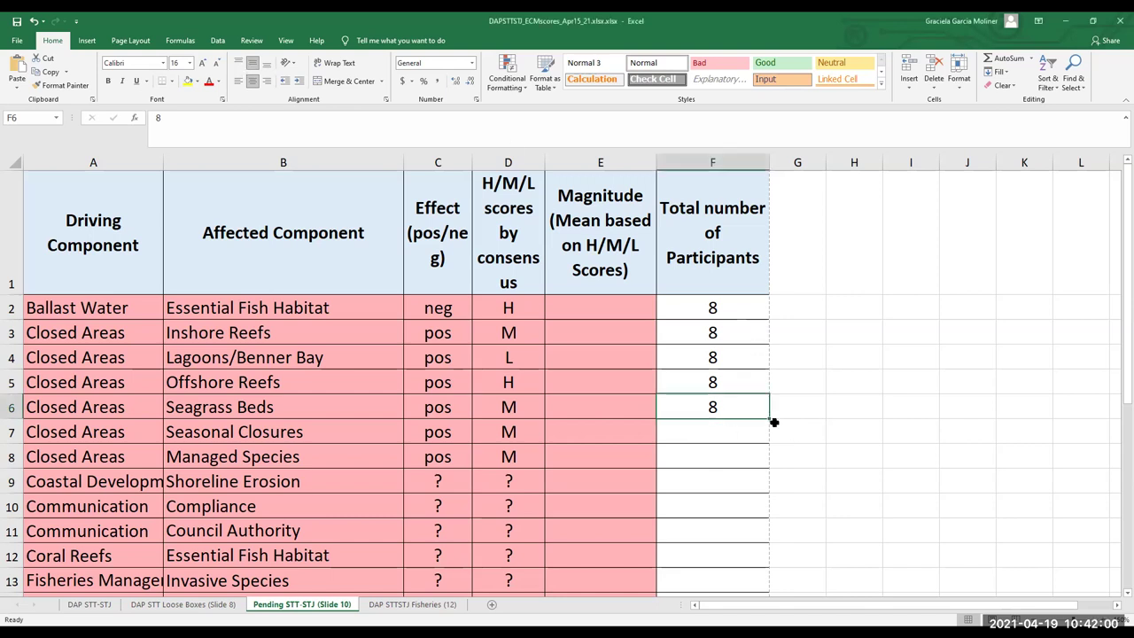
drag(767, 418, 761, 459)
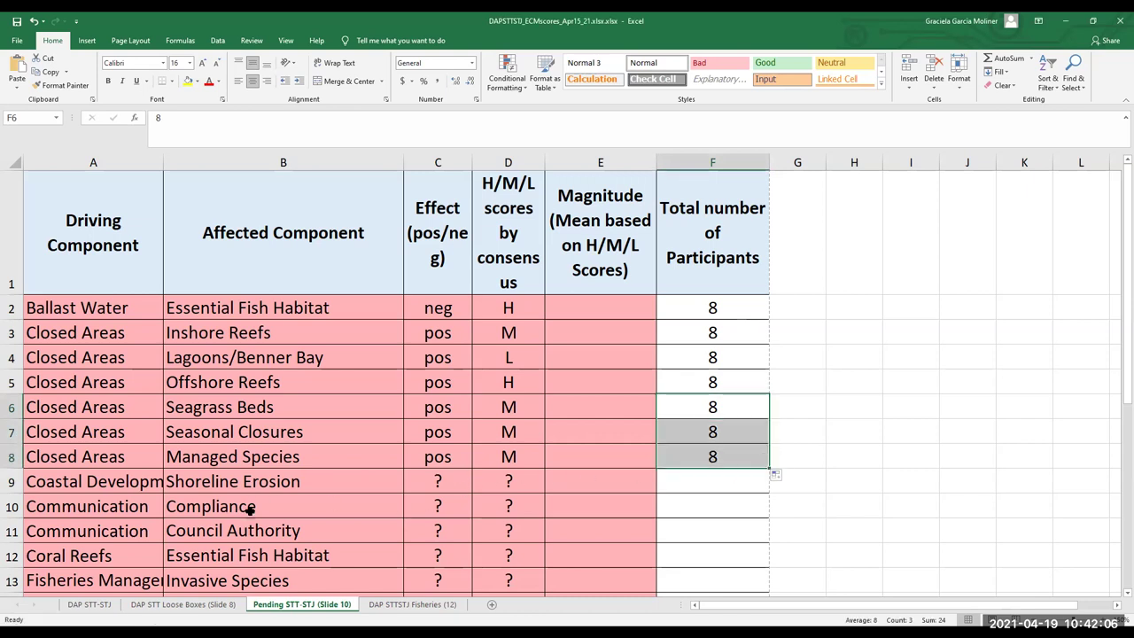
Enter "neg" in C9 and H in D9 as the effect and score of Coastal Development on Shoreline Erosion
scroll(250, 510, down, 1)
scroll(253, 474, down, 1)
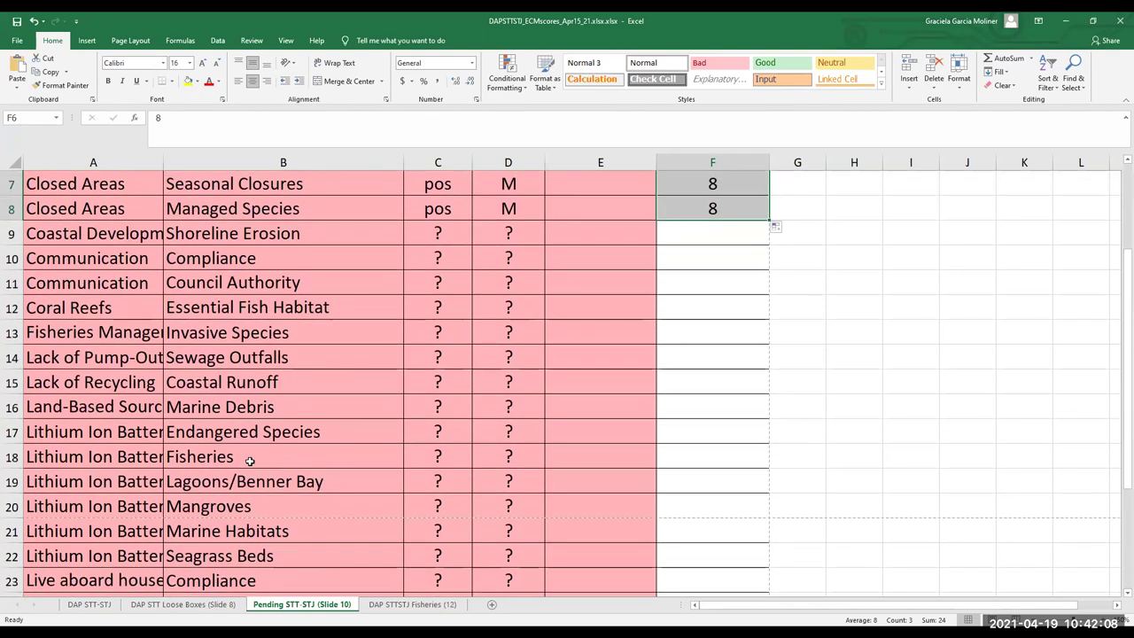
click(56, 238)
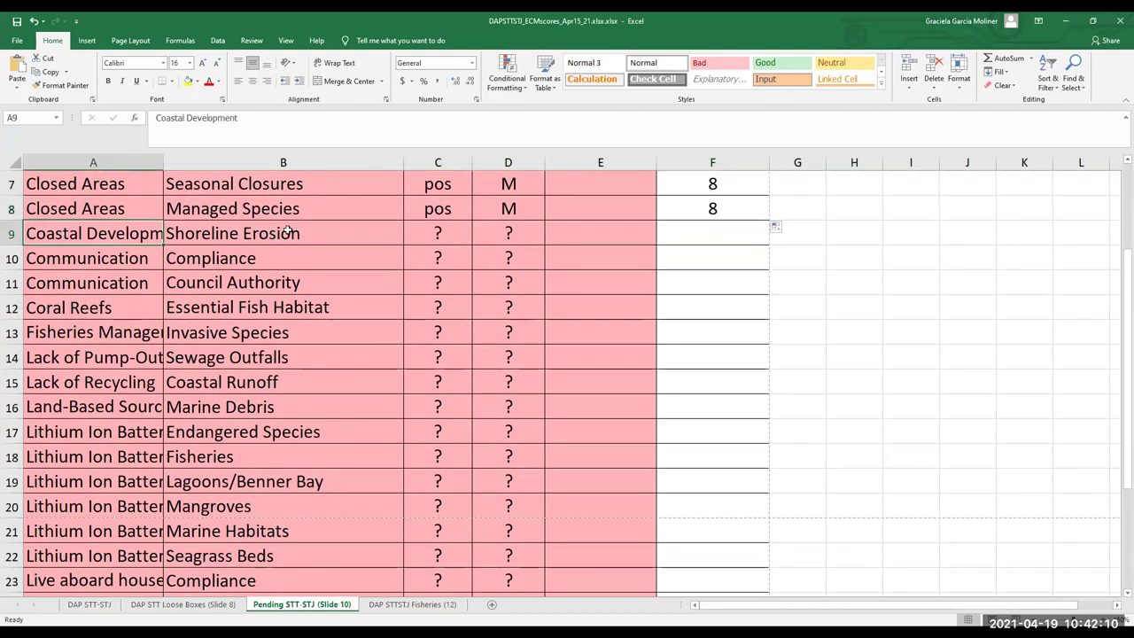
click(440, 232)
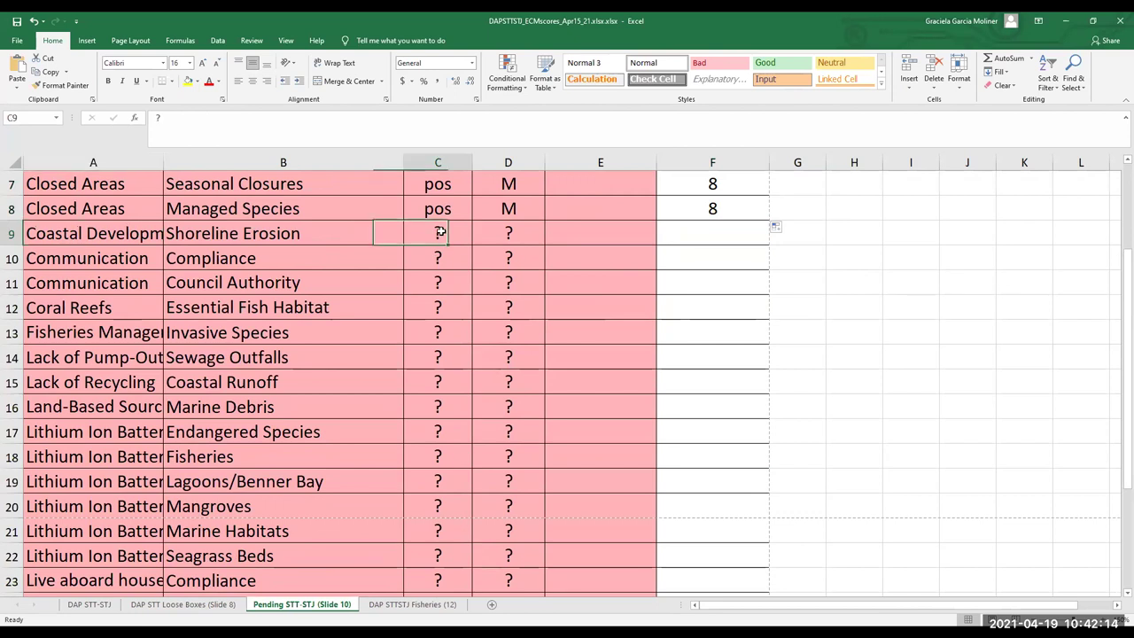
key(Delete)
text(neg)
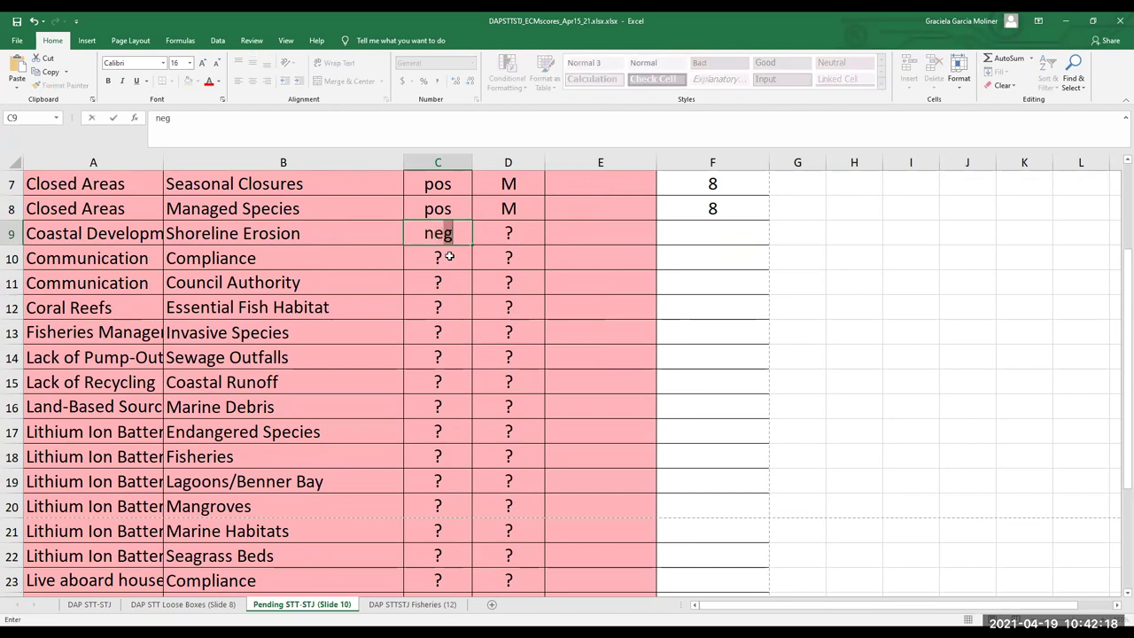
click(520, 234)
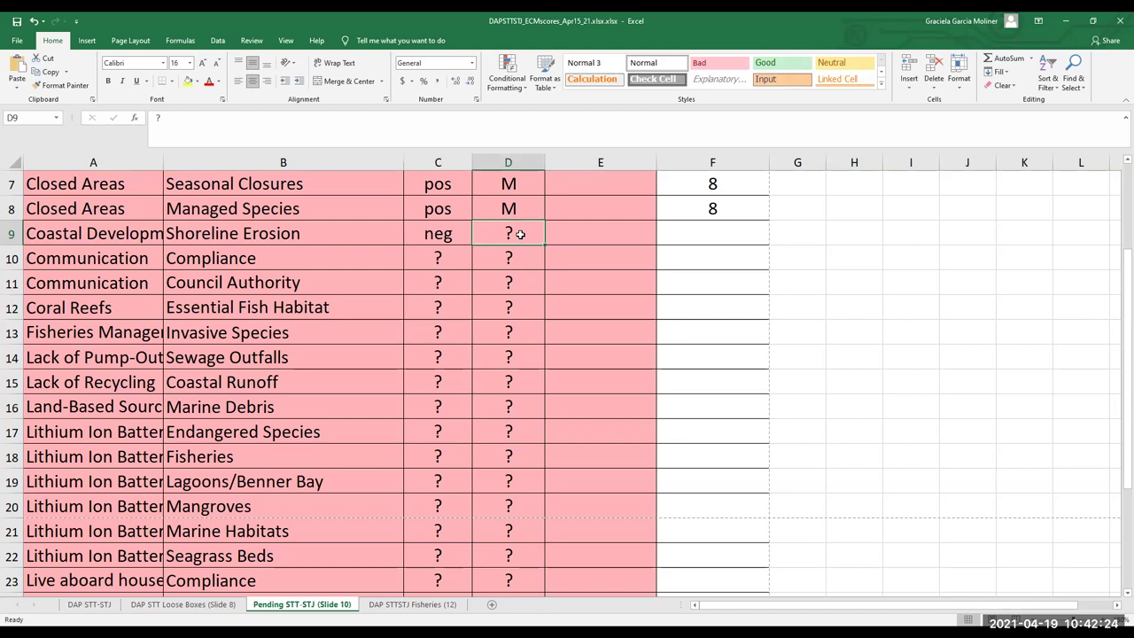
text(H)
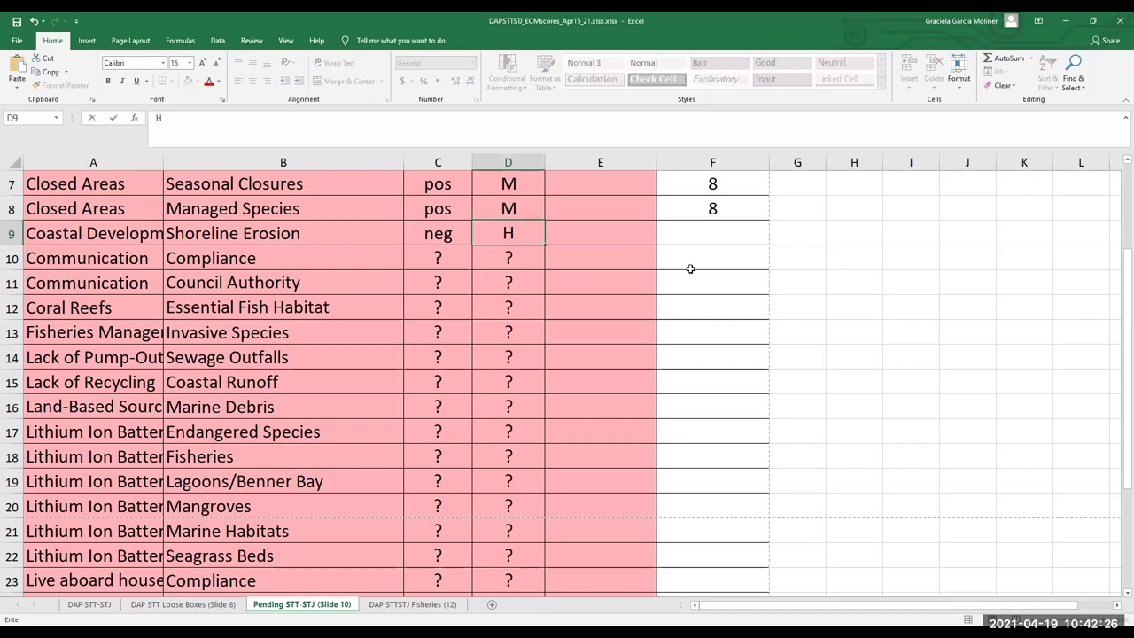
Fill the participant count of 8 from F8 down to the Coastal Development row in F9
click(707, 231)
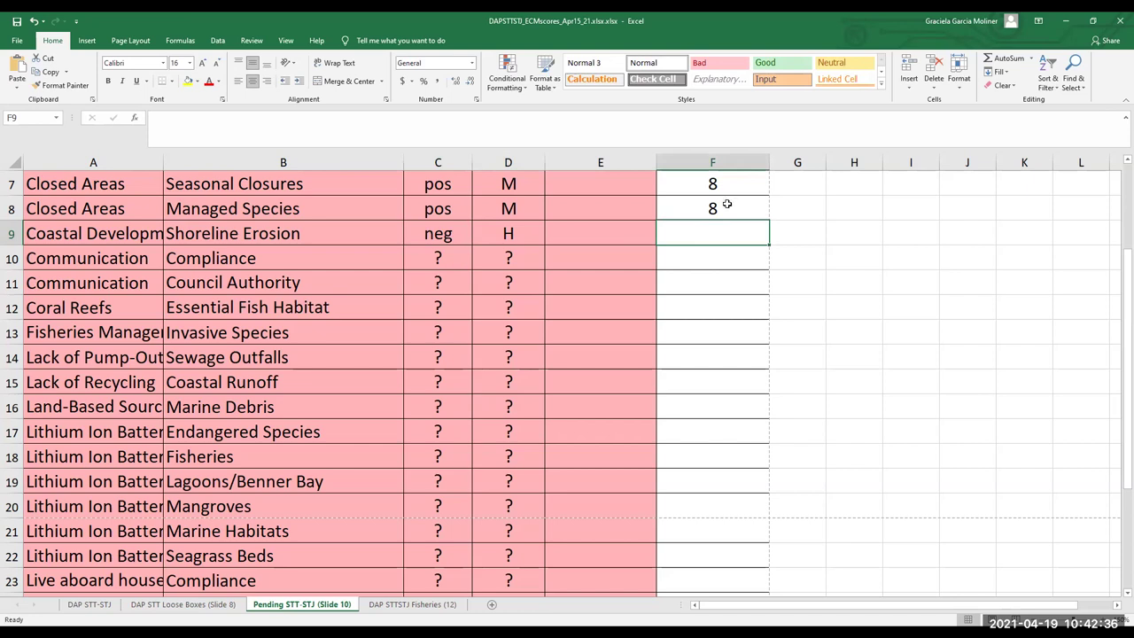
click(728, 203)
drag(770, 219, 764, 240)
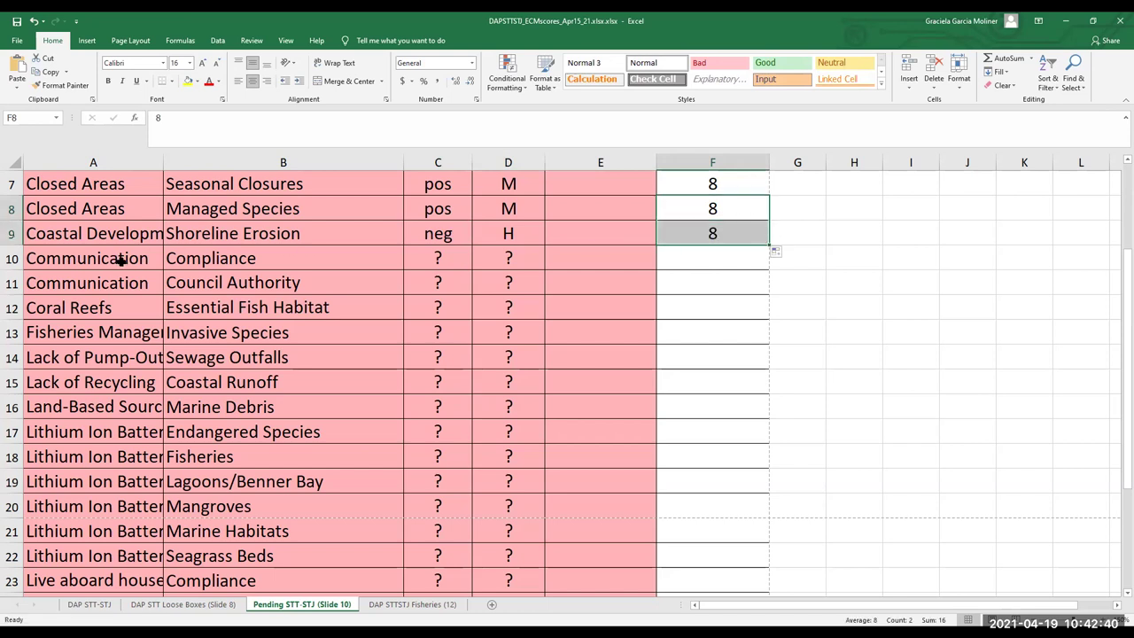
click(692, 227)
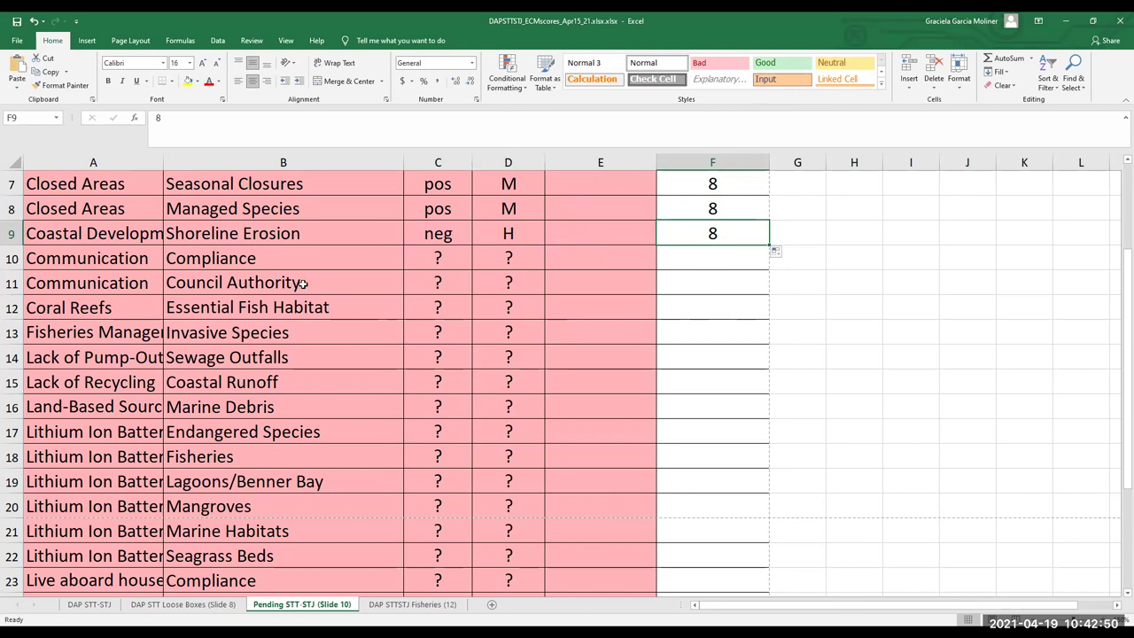
Clear the question marks from the effect cells C10 and C11 of the two Communication rows
click(438, 256)
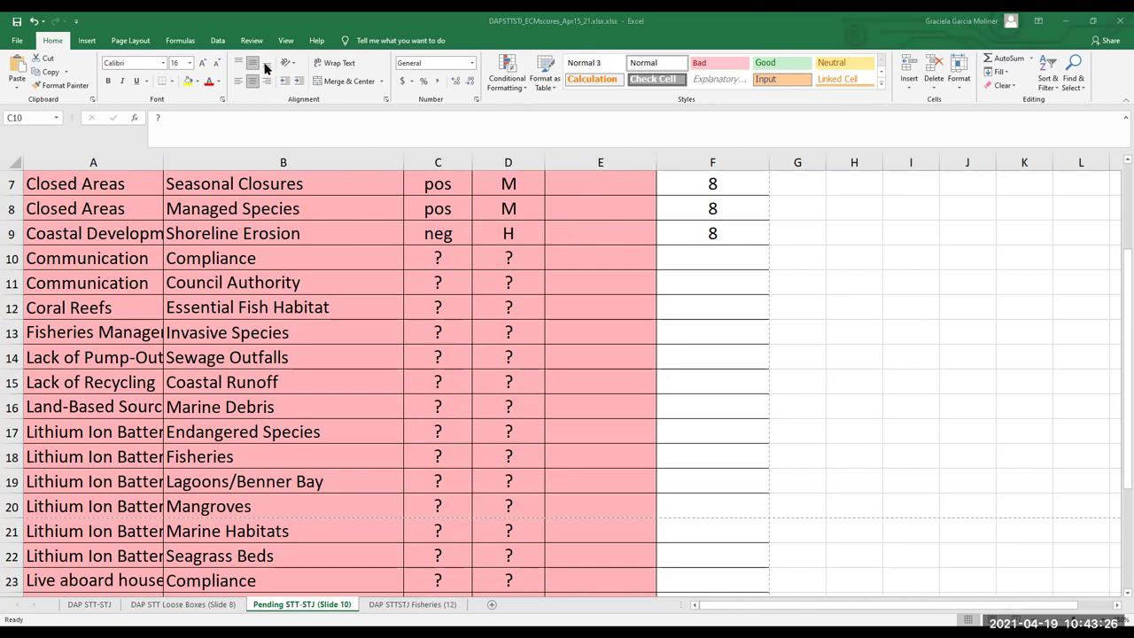
click(437, 257)
click(435, 261)
click(435, 255)
key(Delete)
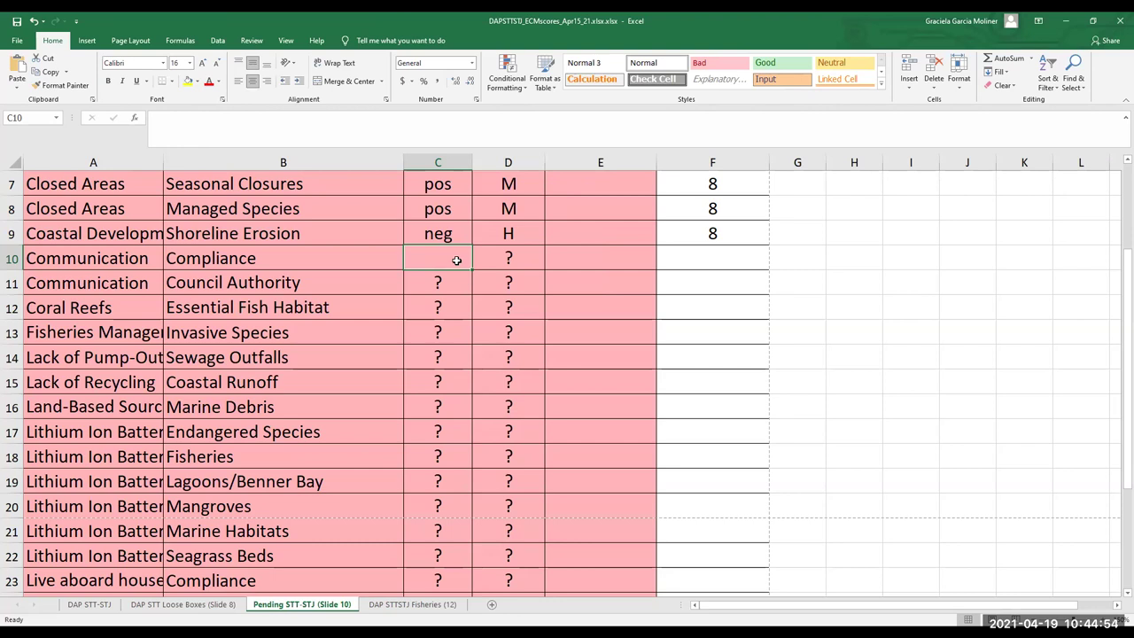
click(453, 281)
key(Delete)
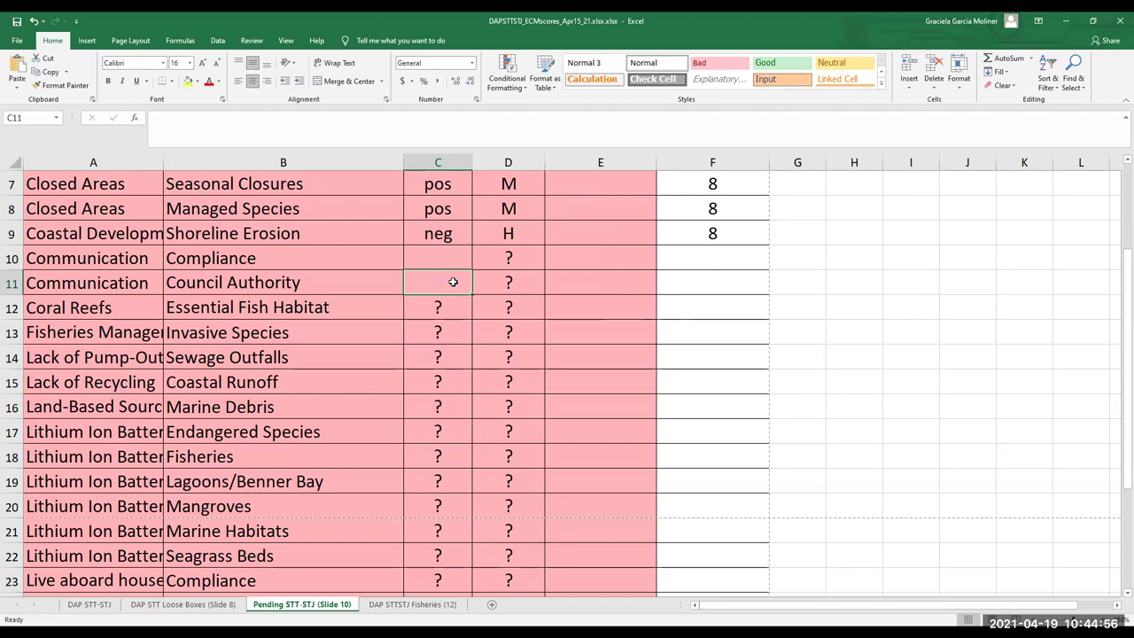
click(452, 257)
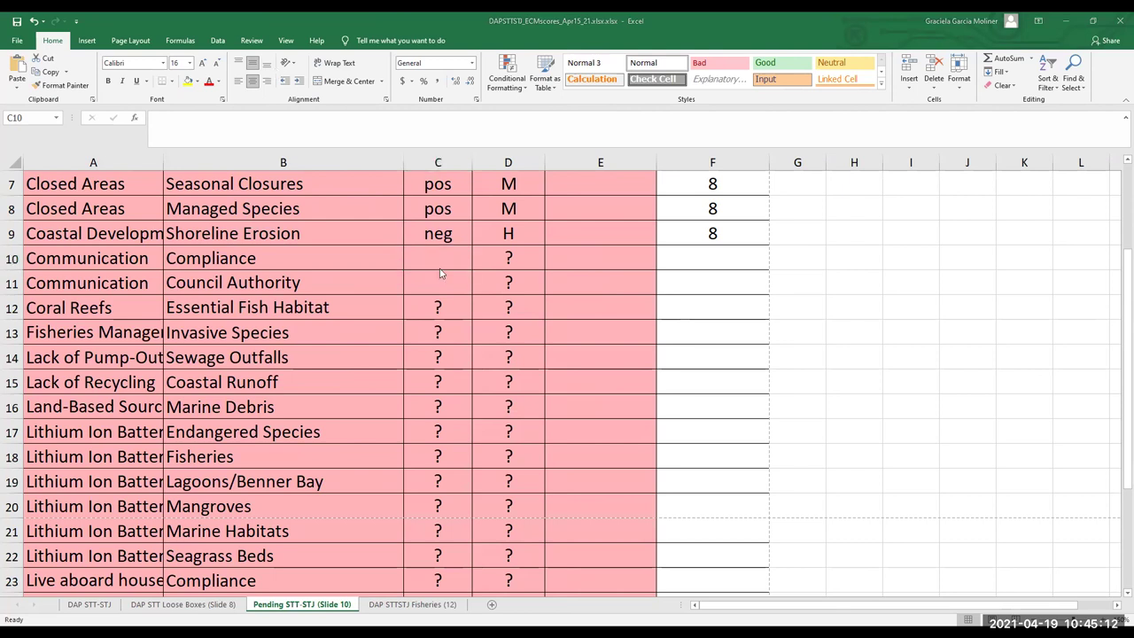
Enter "neg" in C10, H in D10 and a participant count of 8 in F10 for Communication on Compliance
text(neg)
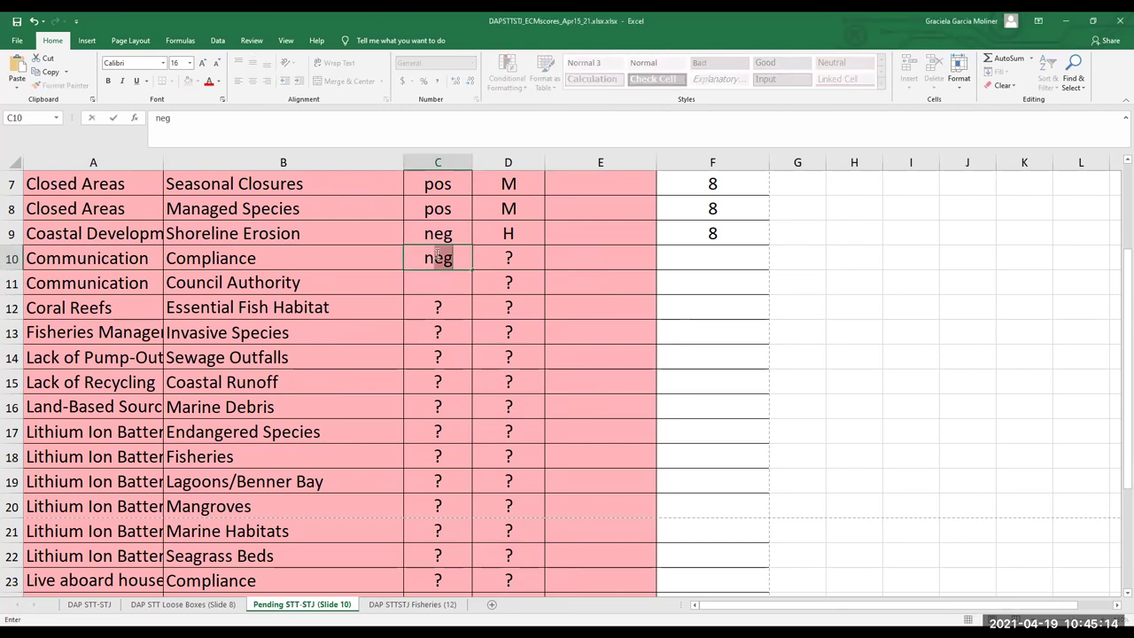
click(508, 257)
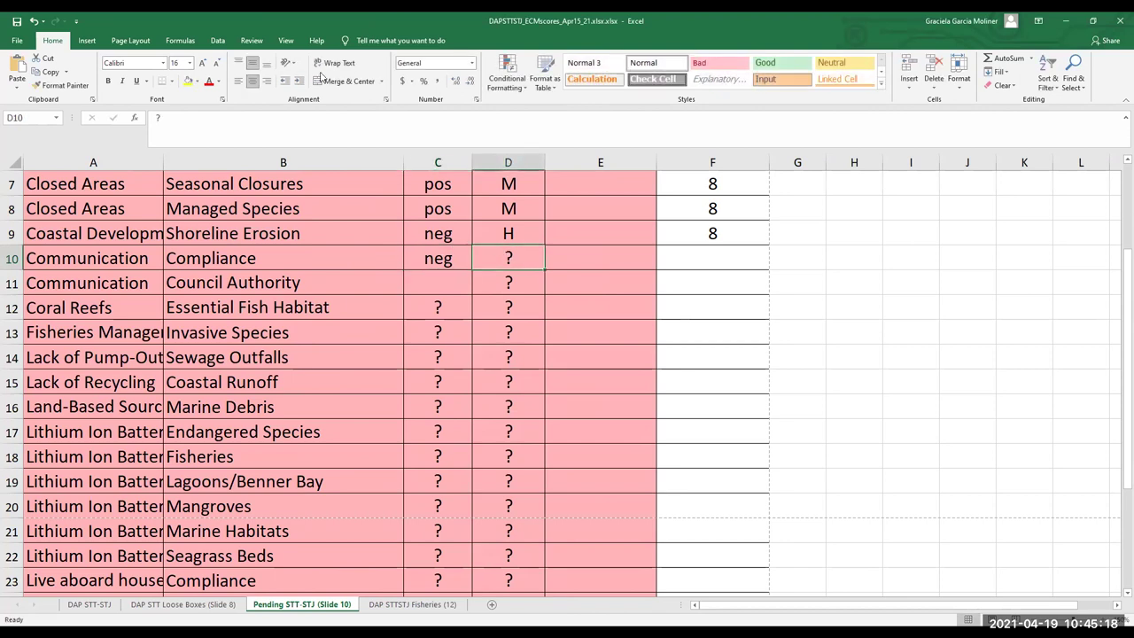
click(512, 258)
text(H)
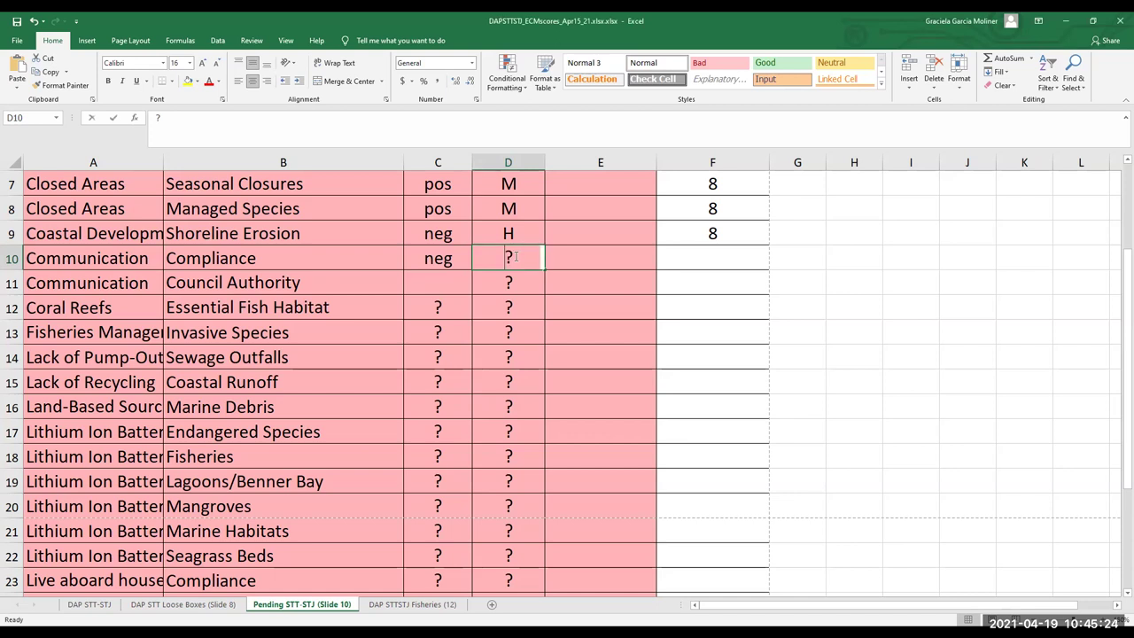
click(702, 255)
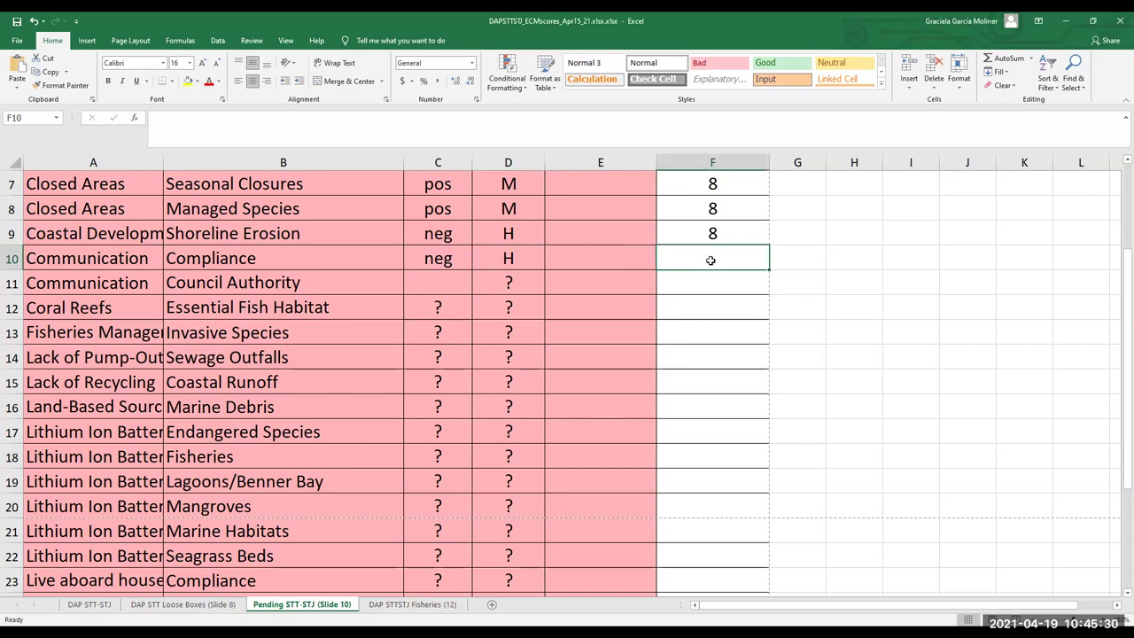
text(8)
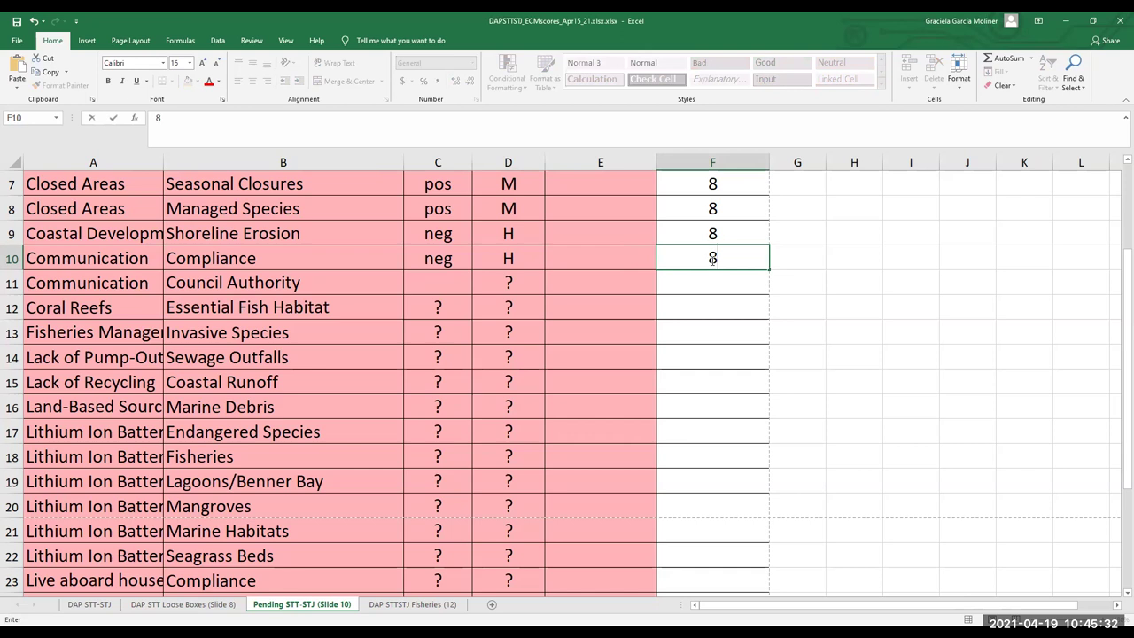
Enter "neg" in C11, M in D11 and a participant count of 8 in F11 for Communication on Council Authority
click(434, 284)
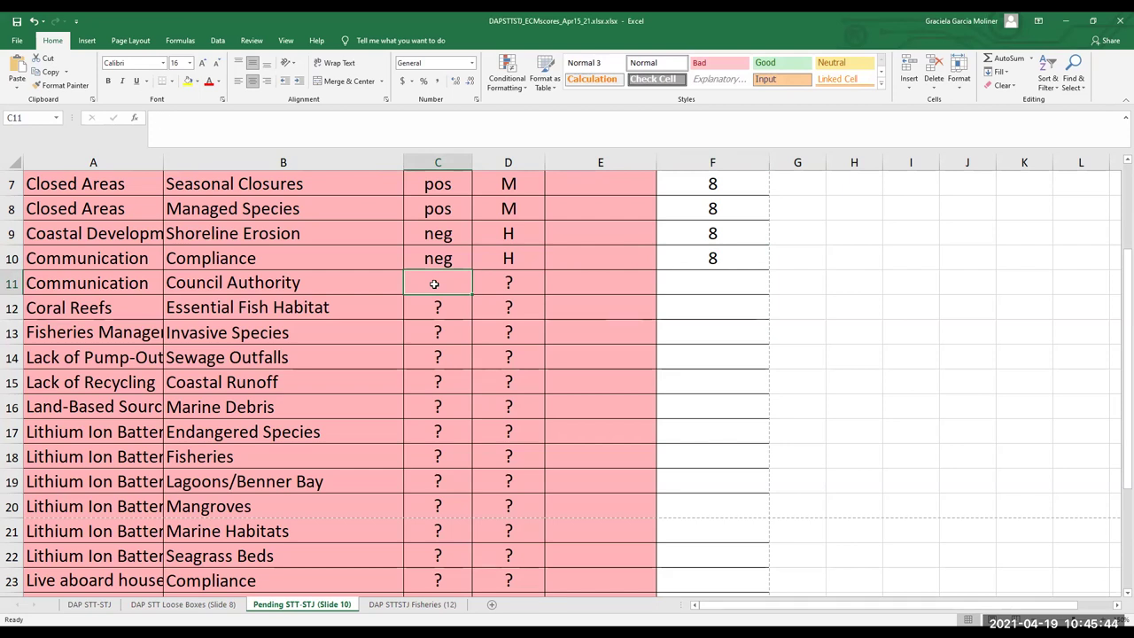
text(neg)
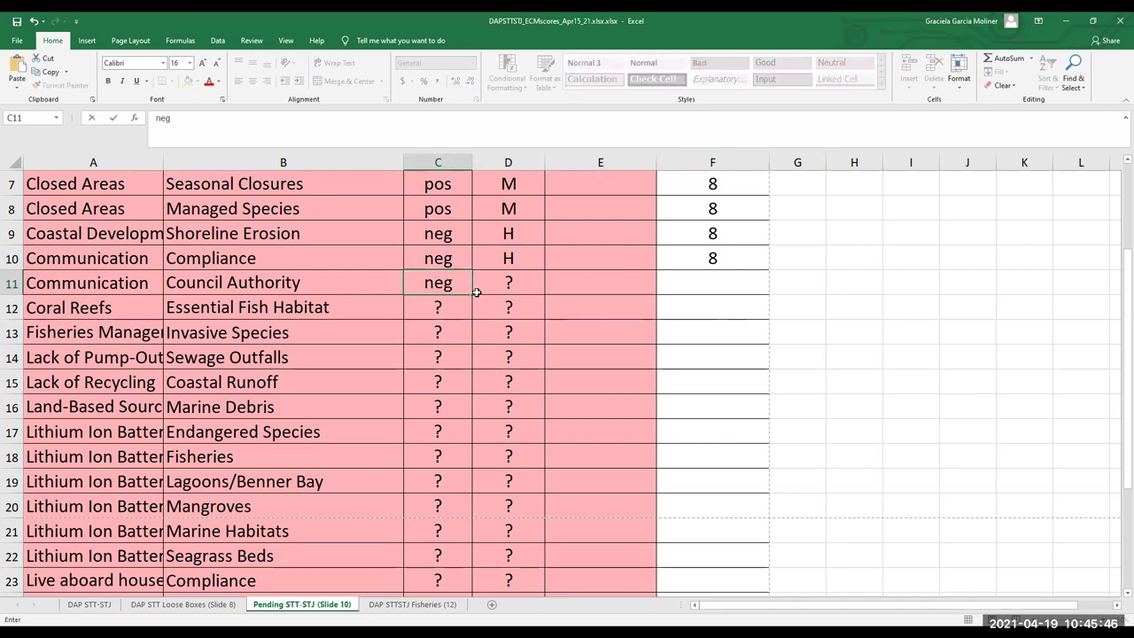
click(509, 282)
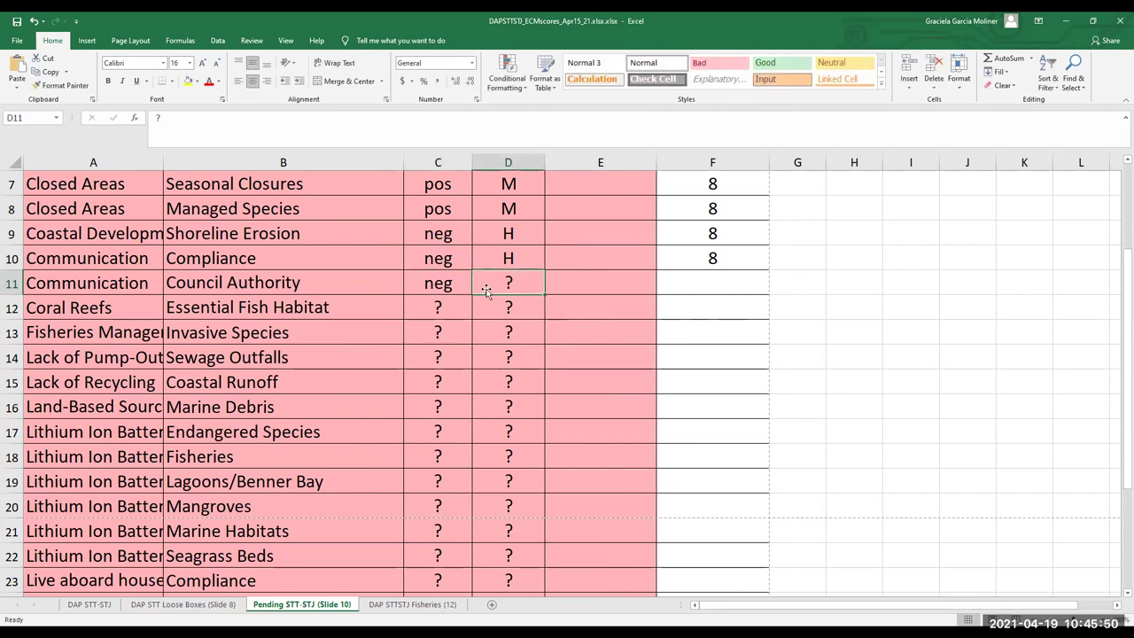
click(441, 284)
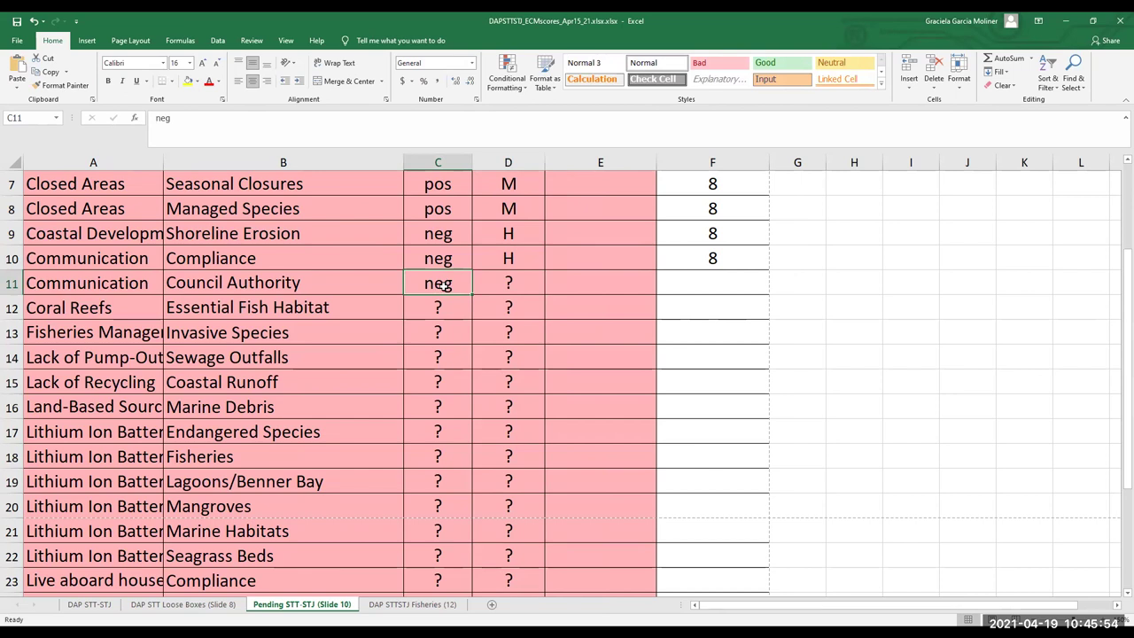
click(499, 278)
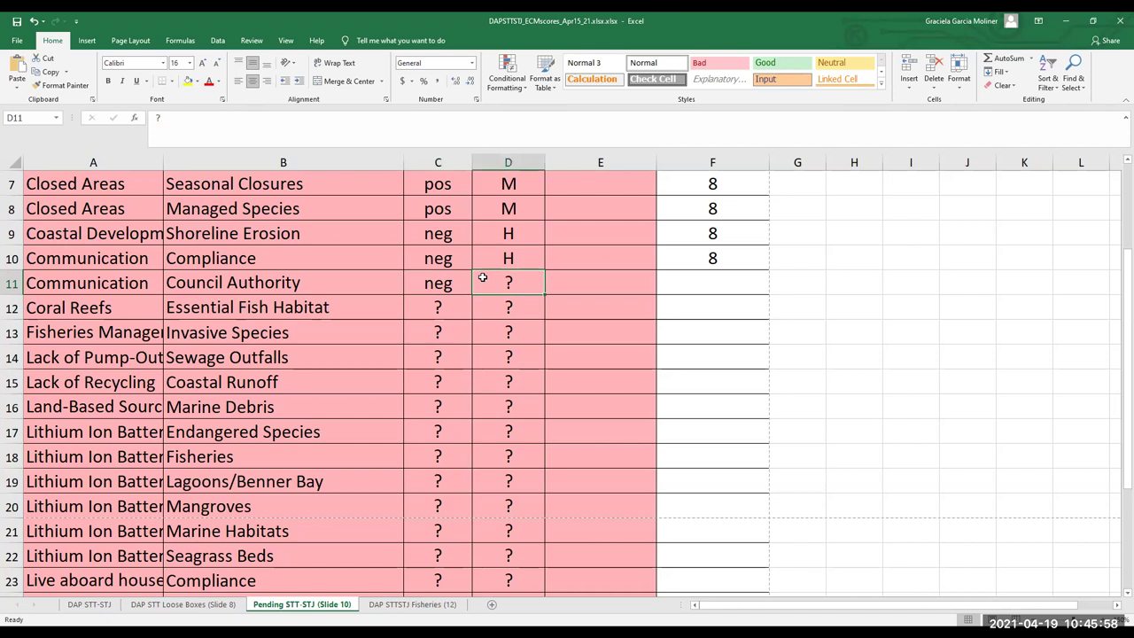
text(M)
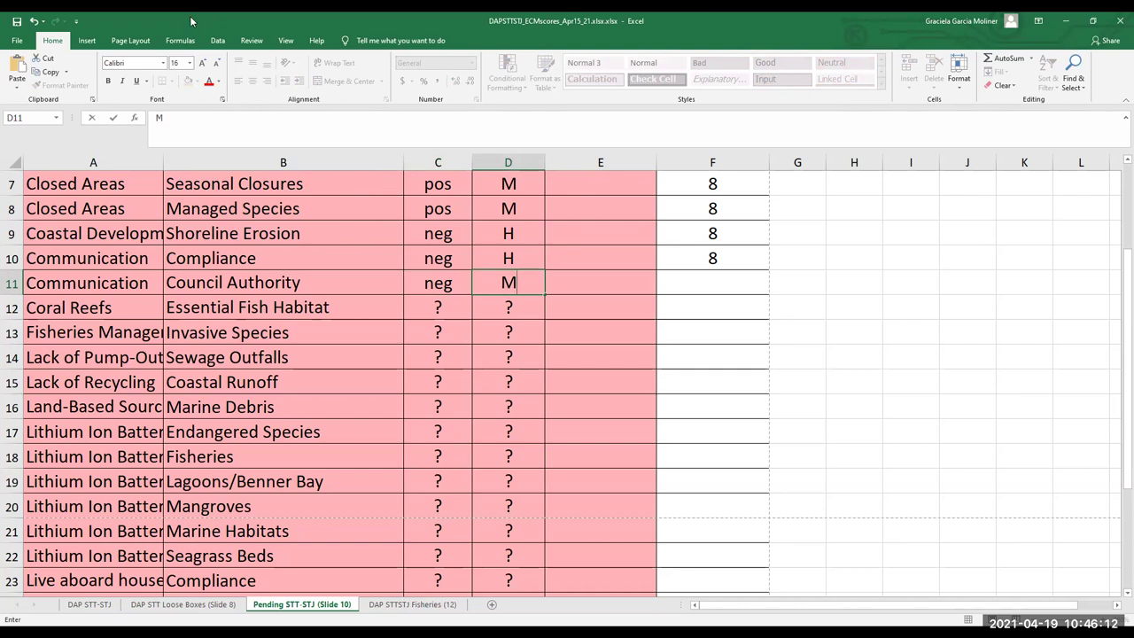
click(698, 283)
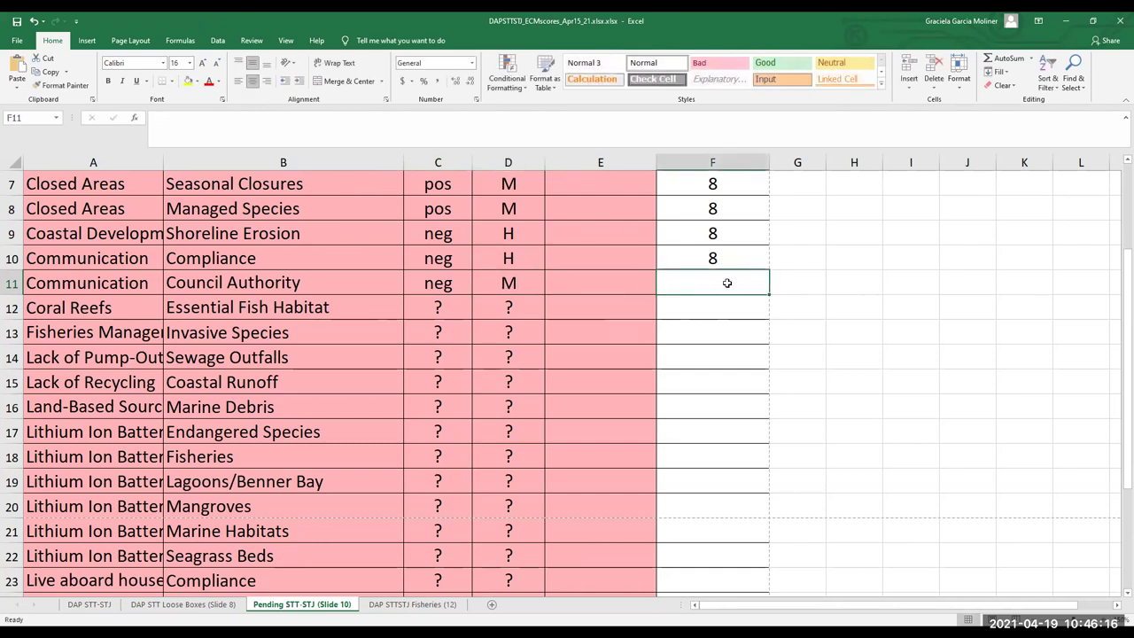
text(8)
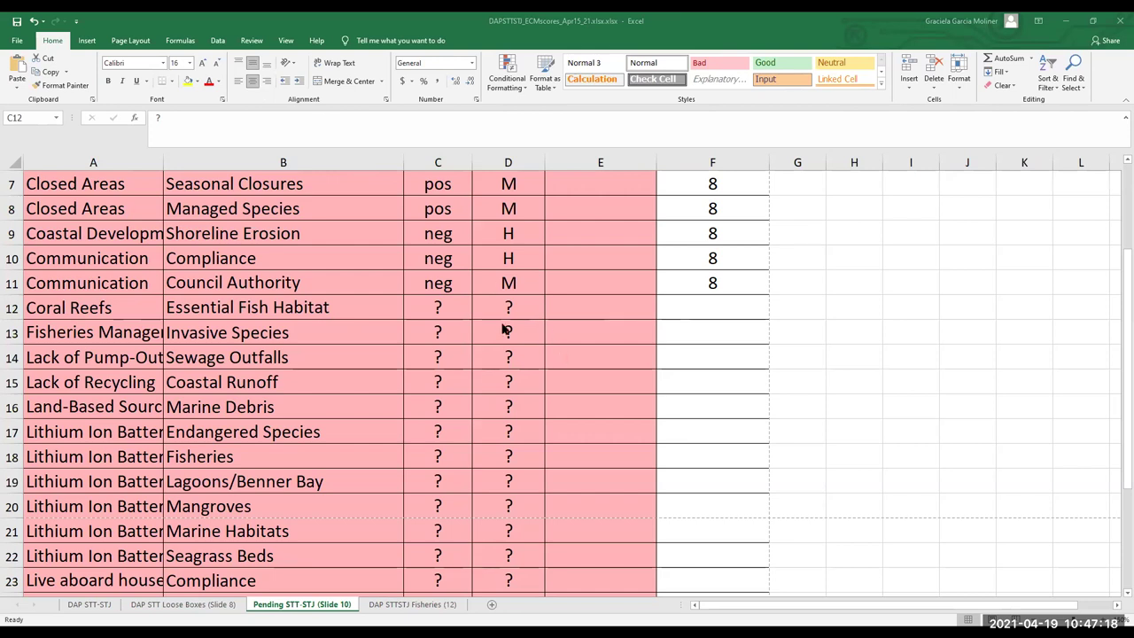
Enter "pos" in C12 as the effect of Coral Reefs on Essential Fish Habitat
click(438, 307)
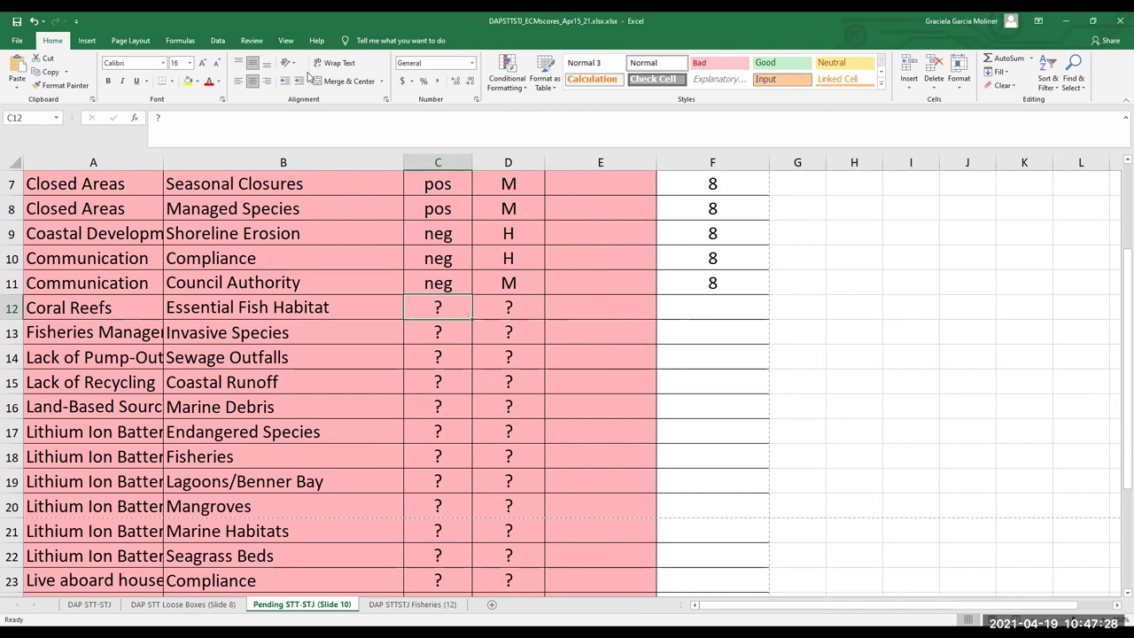
click(437, 305)
text(po)
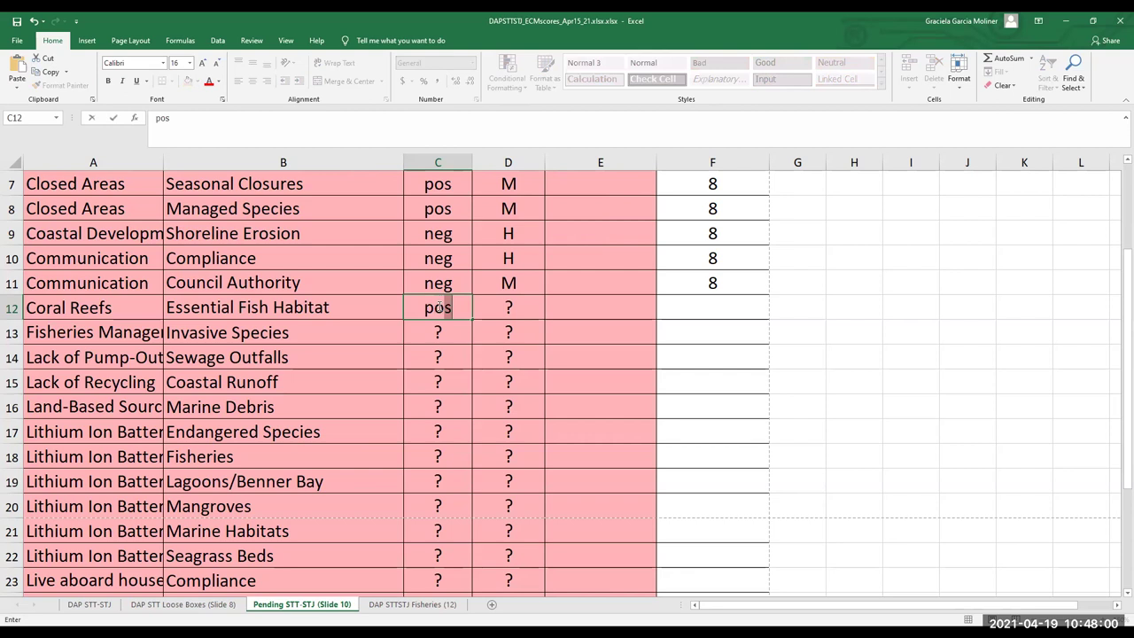
text(s)
Widen column A to fit its contents so the component names show in full
click(160, 162)
double_click(162, 162)
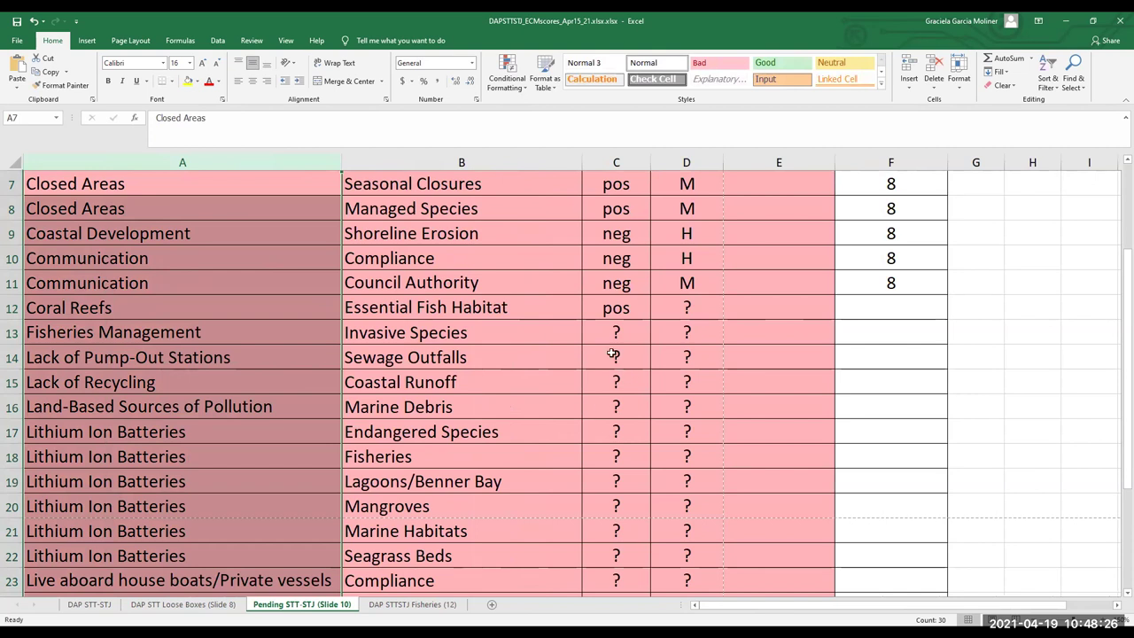
click(614, 309)
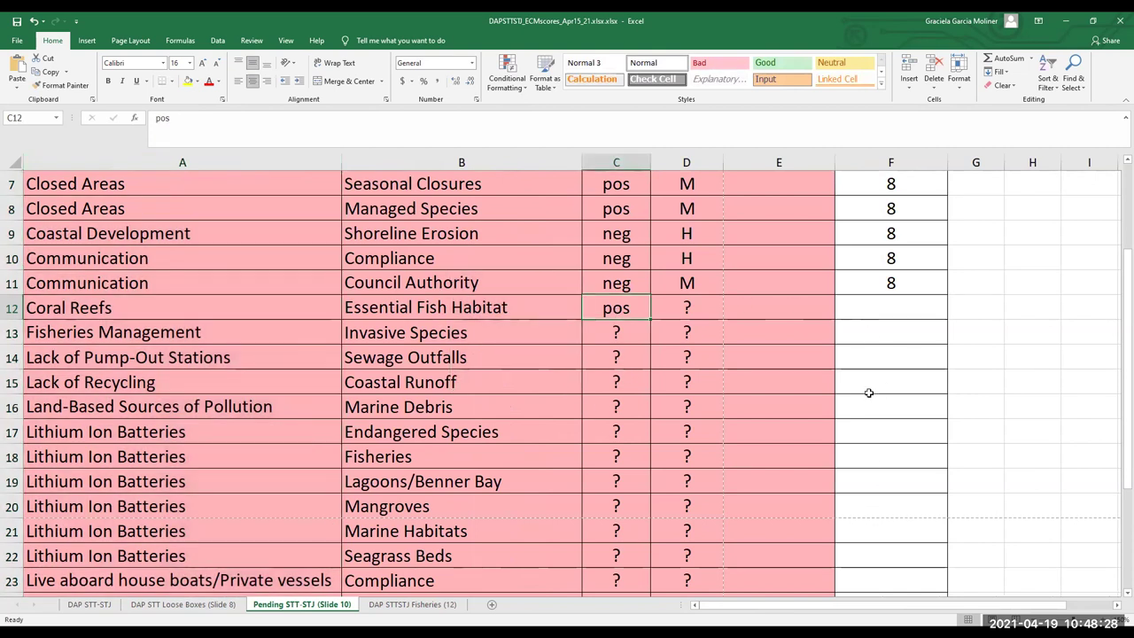
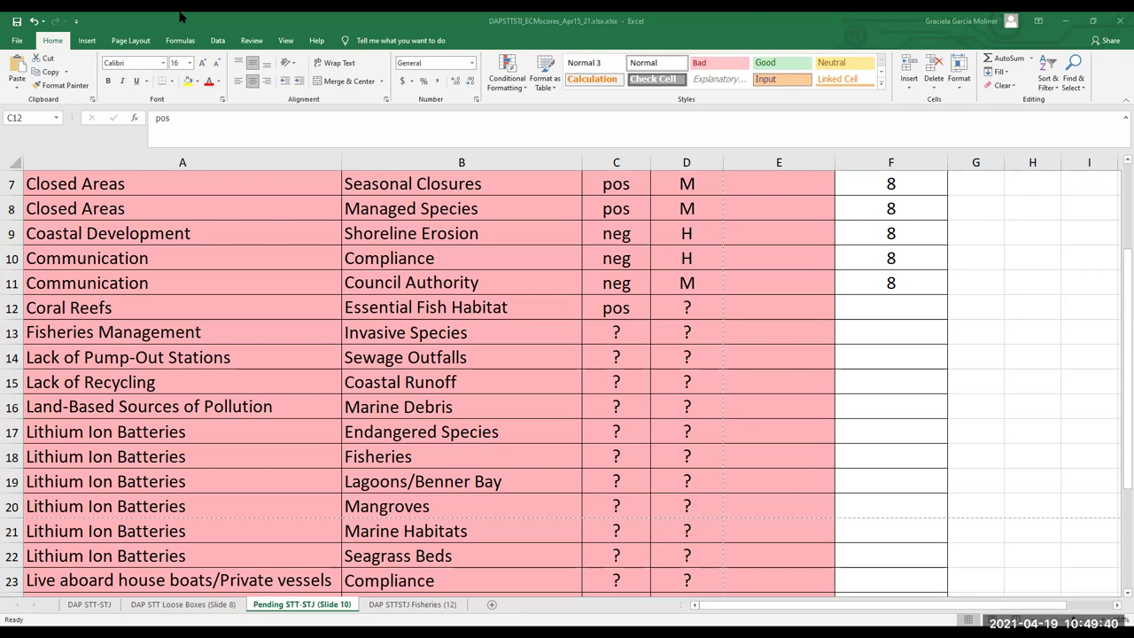
Change the Coral Reefs effect on Essential Fish Habitat in C12 to "neg" and enter H as its score in D12
click(630, 307)
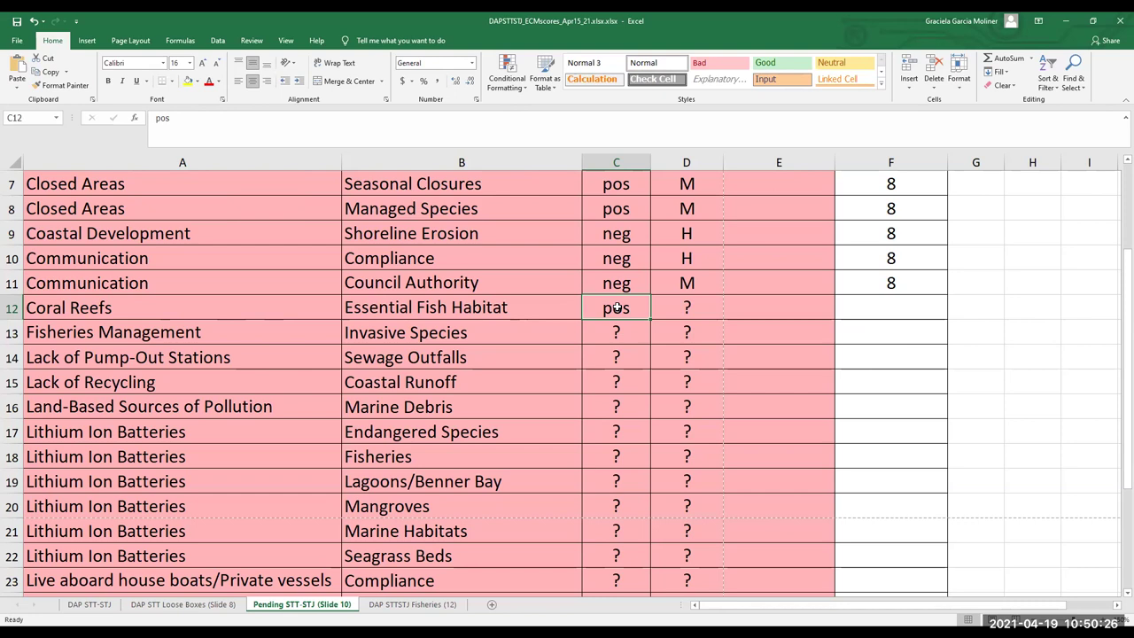
text(neg)
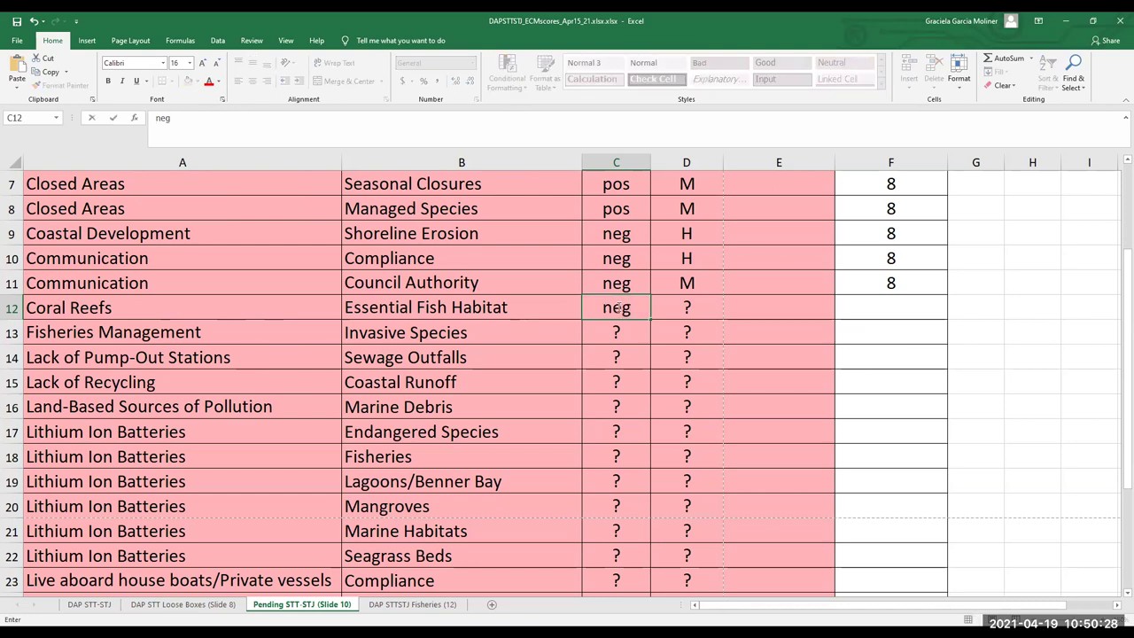
click(688, 307)
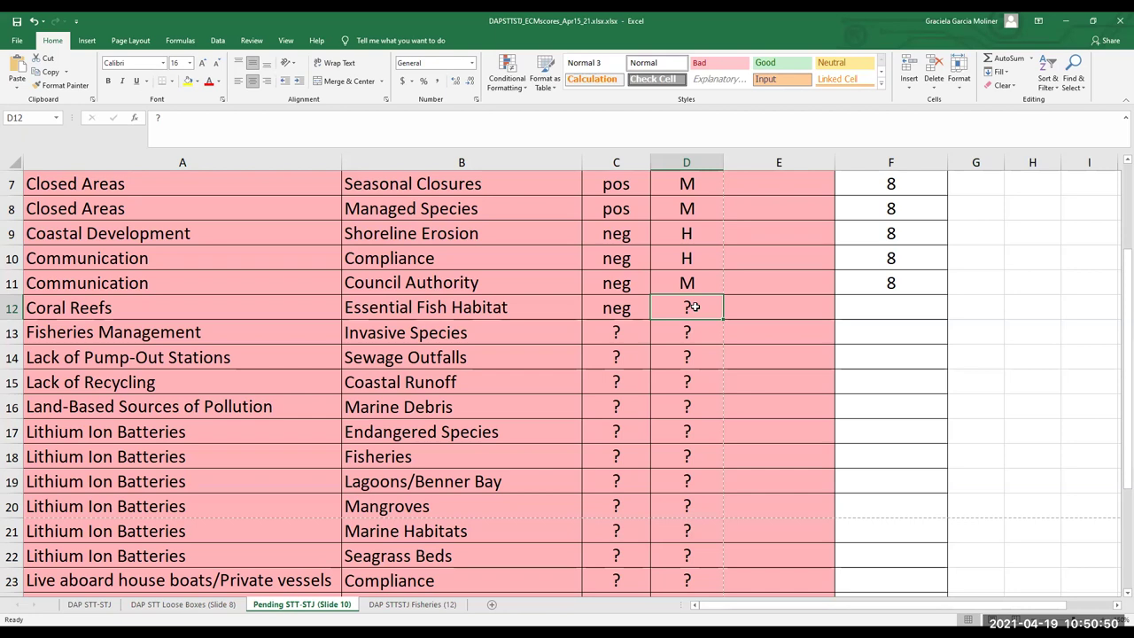
key(Delete)
key(alt+Tab)
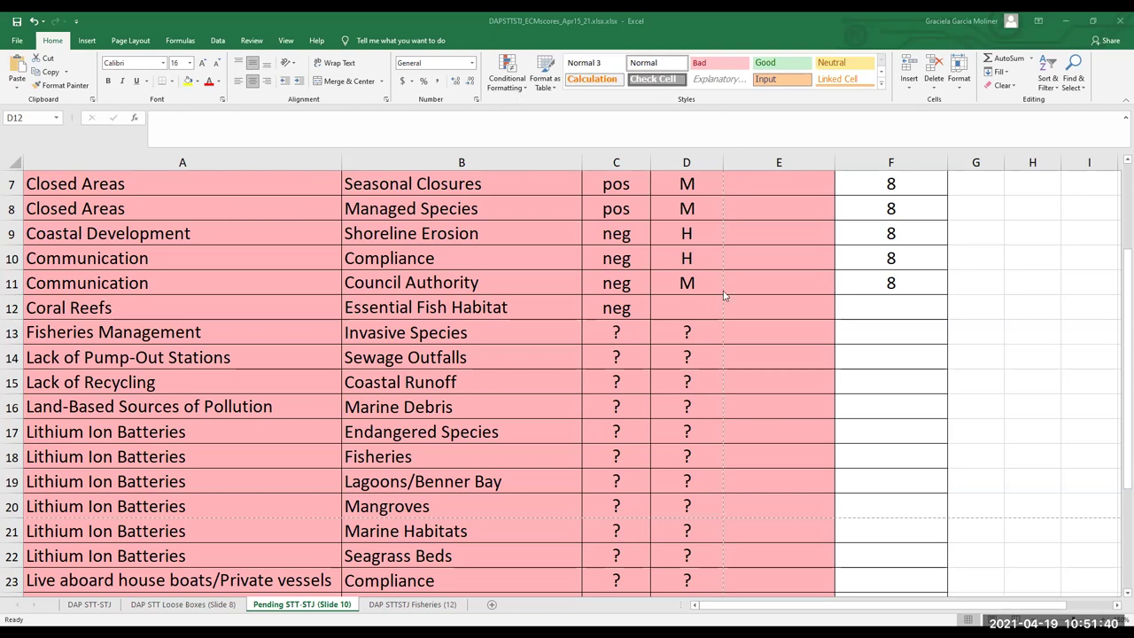
click(693, 309)
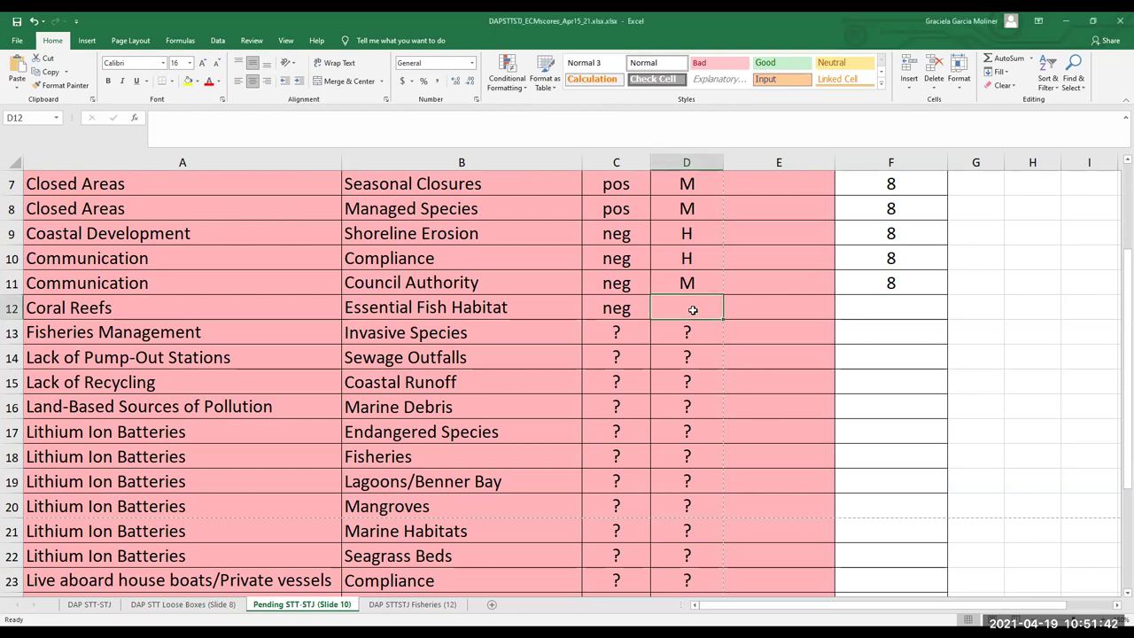
text(H)
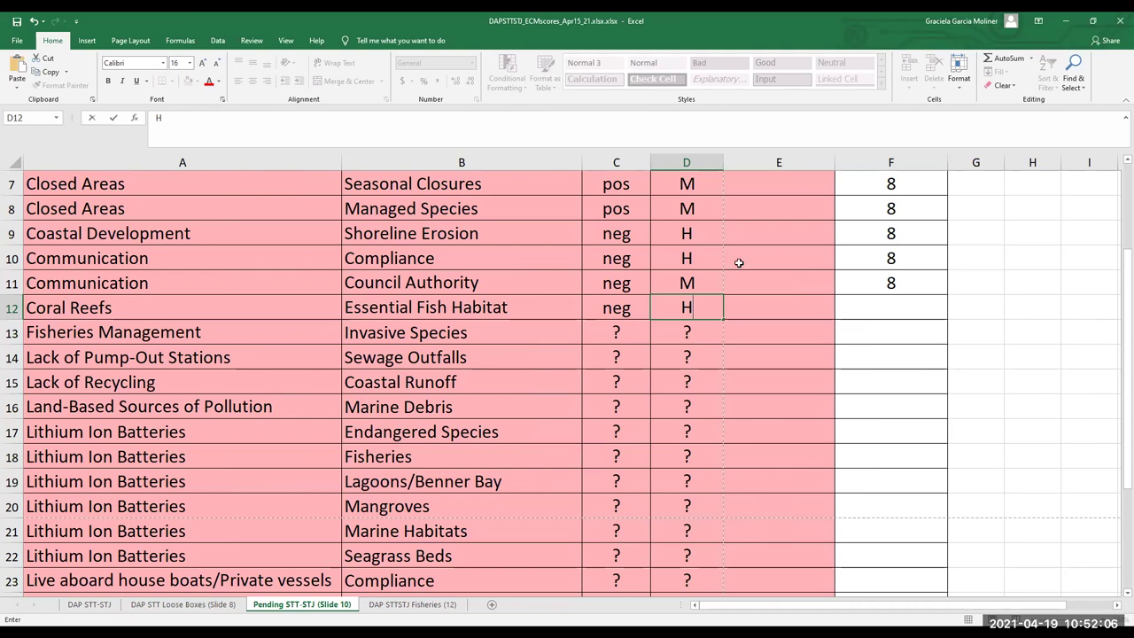
Change the Coral Reefs on Essential Fish Habitat score in D12 to M
click(890, 310)
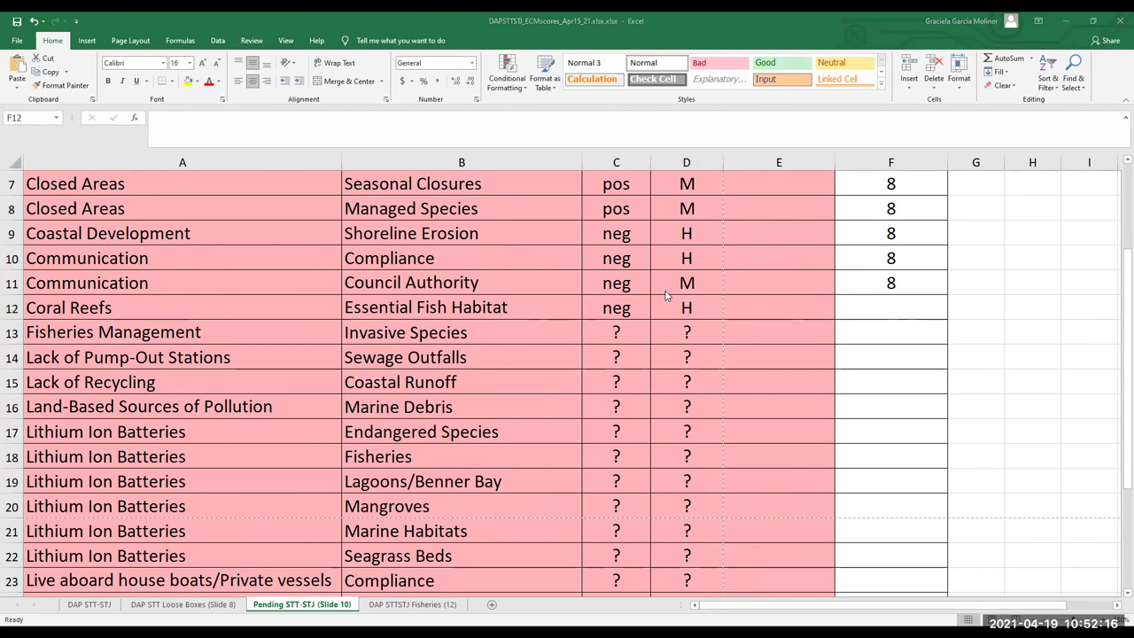
click(689, 309)
click(687, 307)
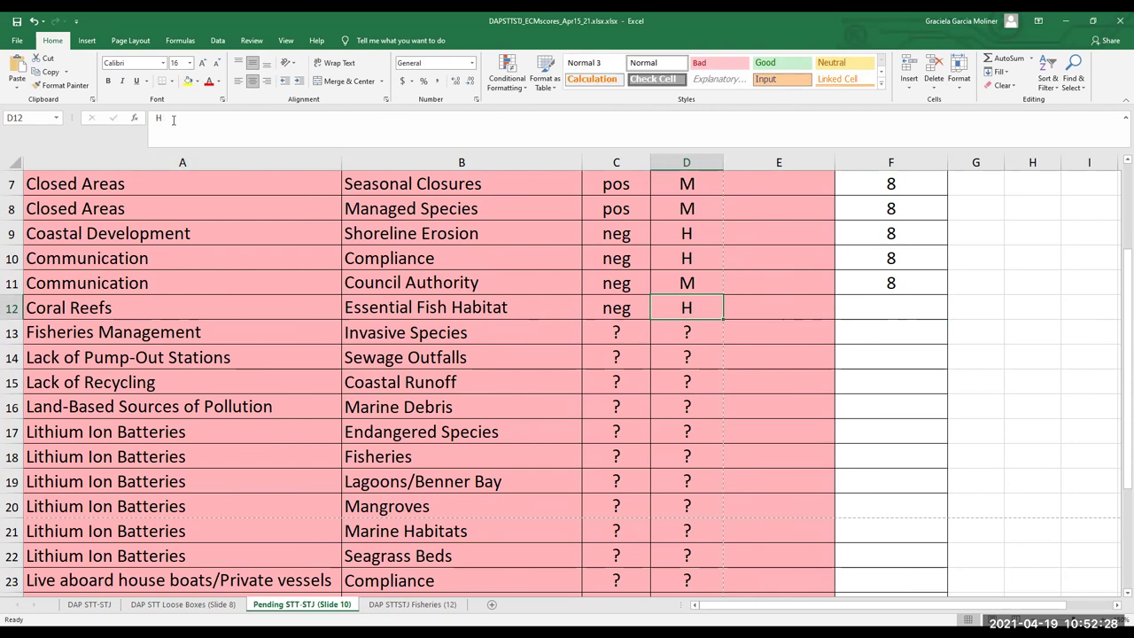
key(BackSpace)
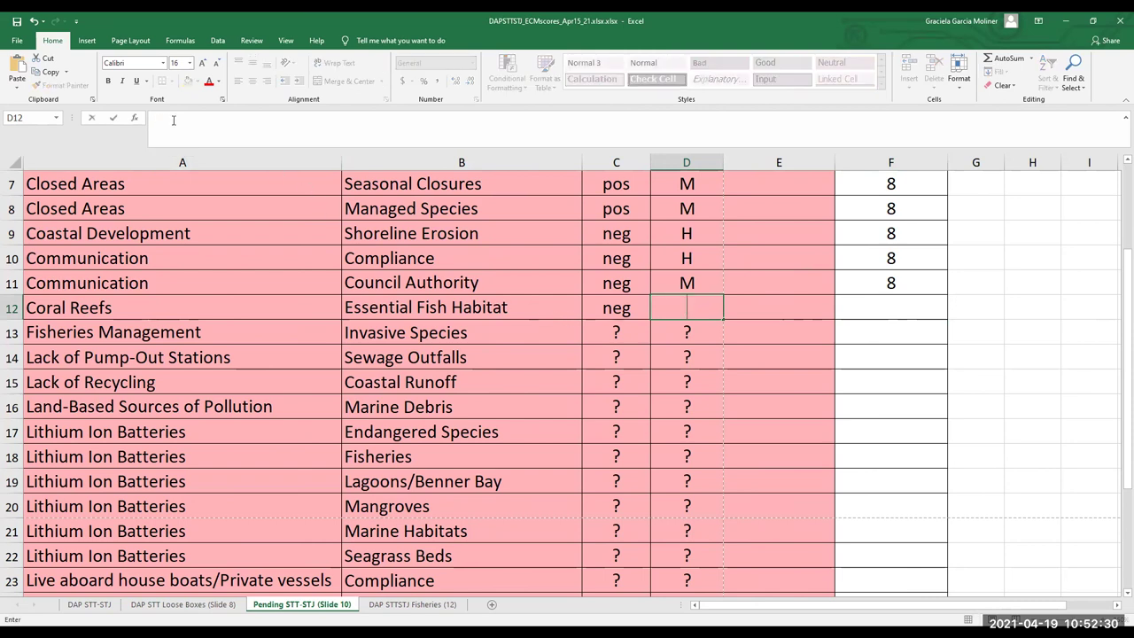
text(M)
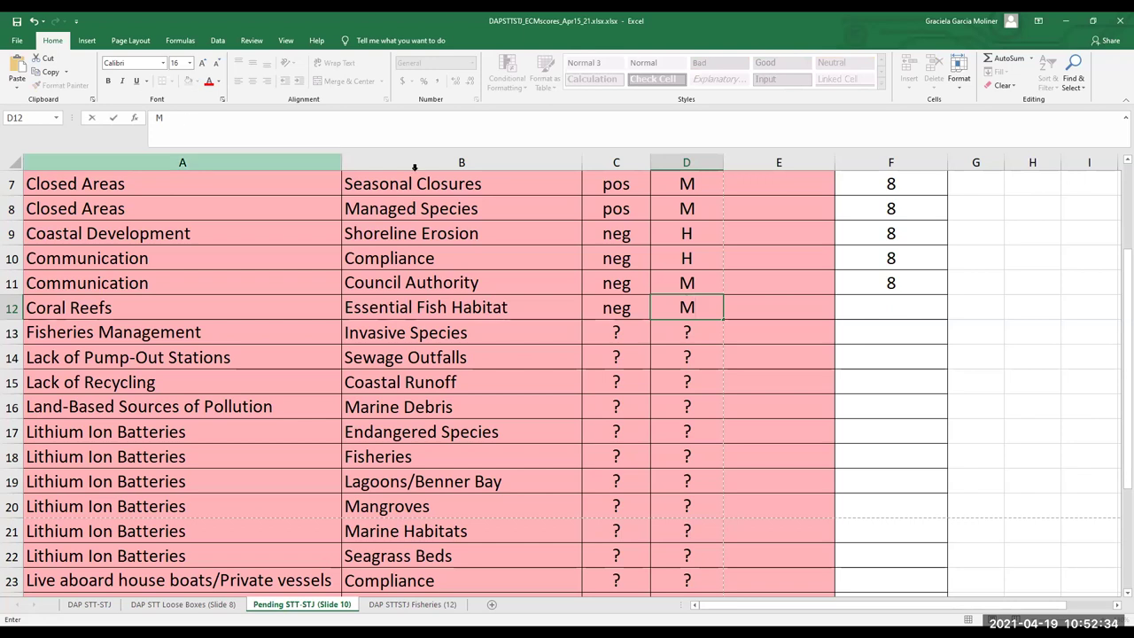
Enter a participant count of 8 in F12 for the Coral Reefs row and save the workbook
click(892, 306)
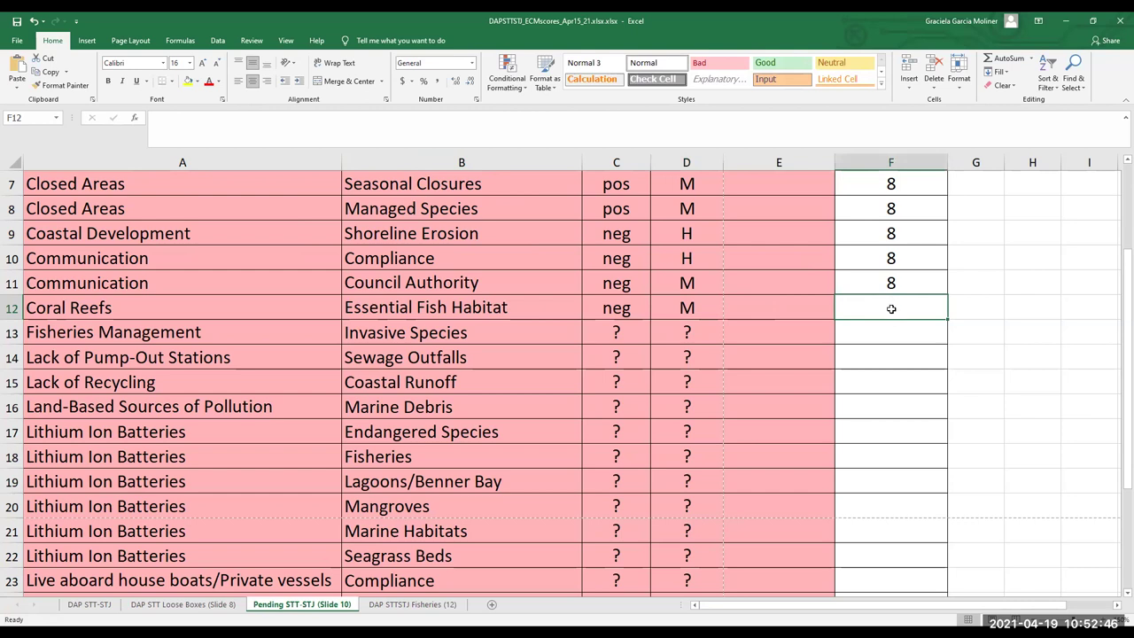
text(8)
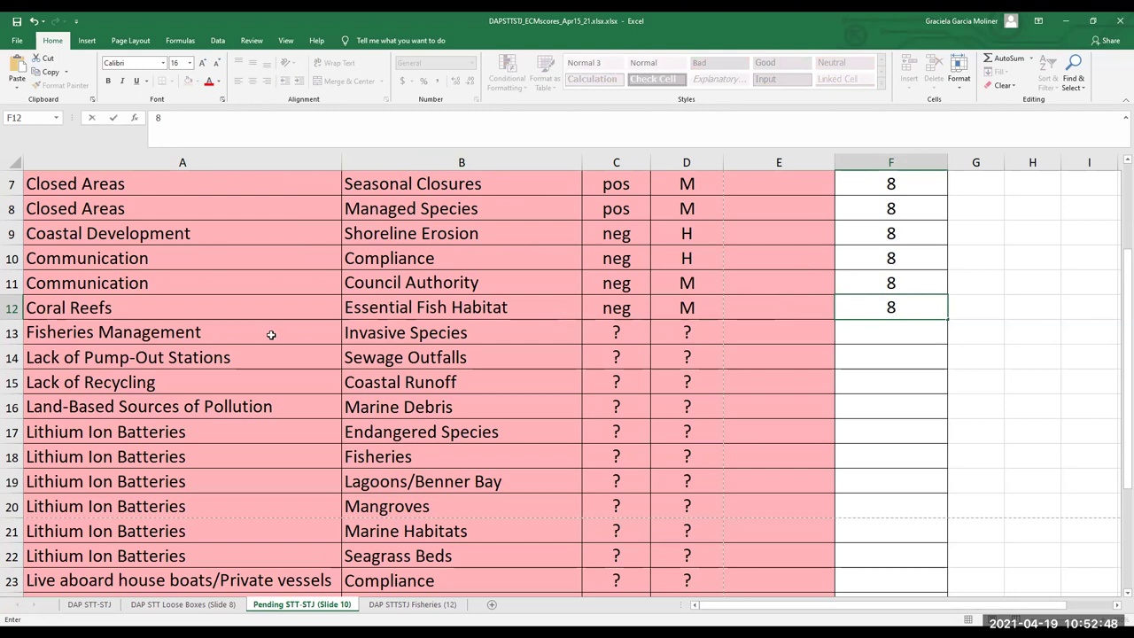
click(15, 22)
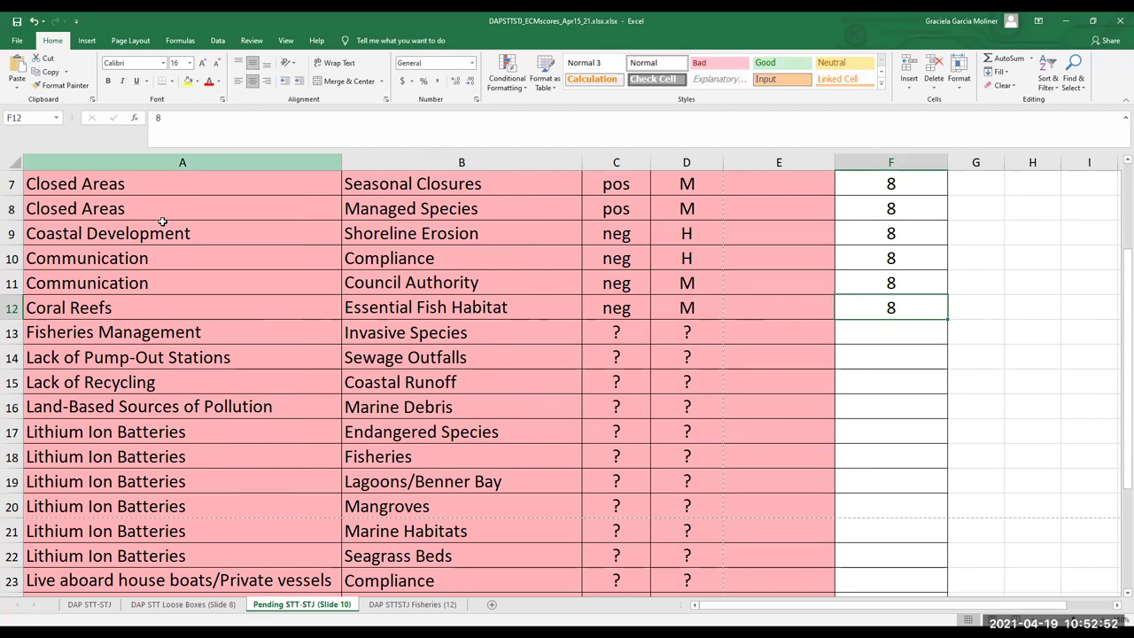
Replace the Fisheries Management on Invasive Species placeholders with effect "pos" in C13 and score L in D13, and enter count 8 in F13
scroll(283, 358, down, 1)
scroll(283, 358, down, 1)
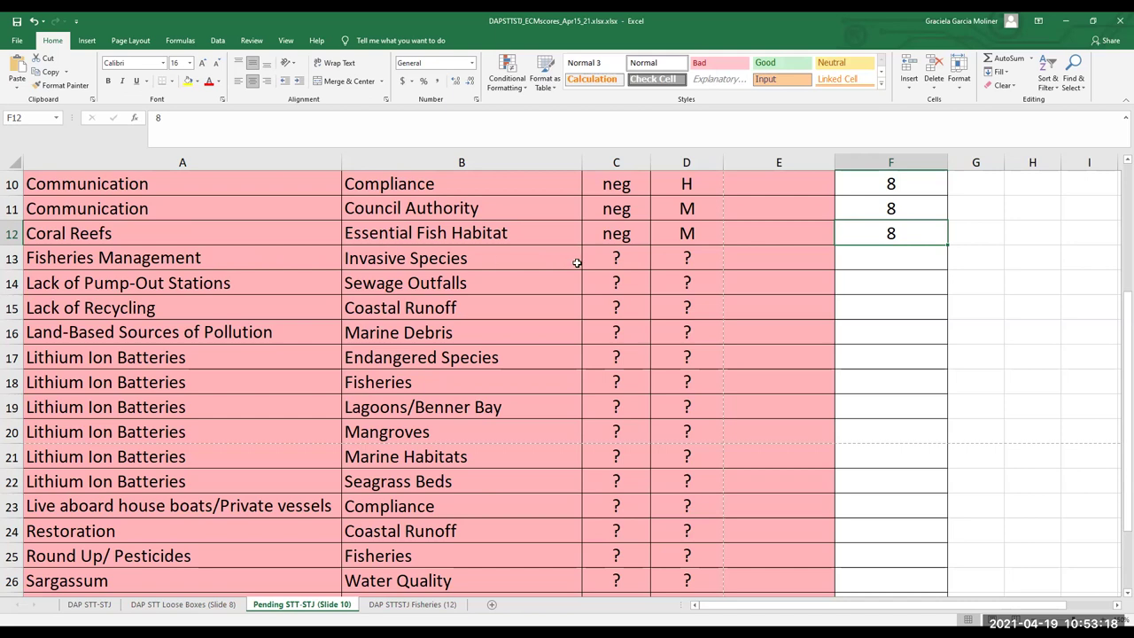
click(619, 258)
key(Delete)
click(692, 256)
key(Delete)
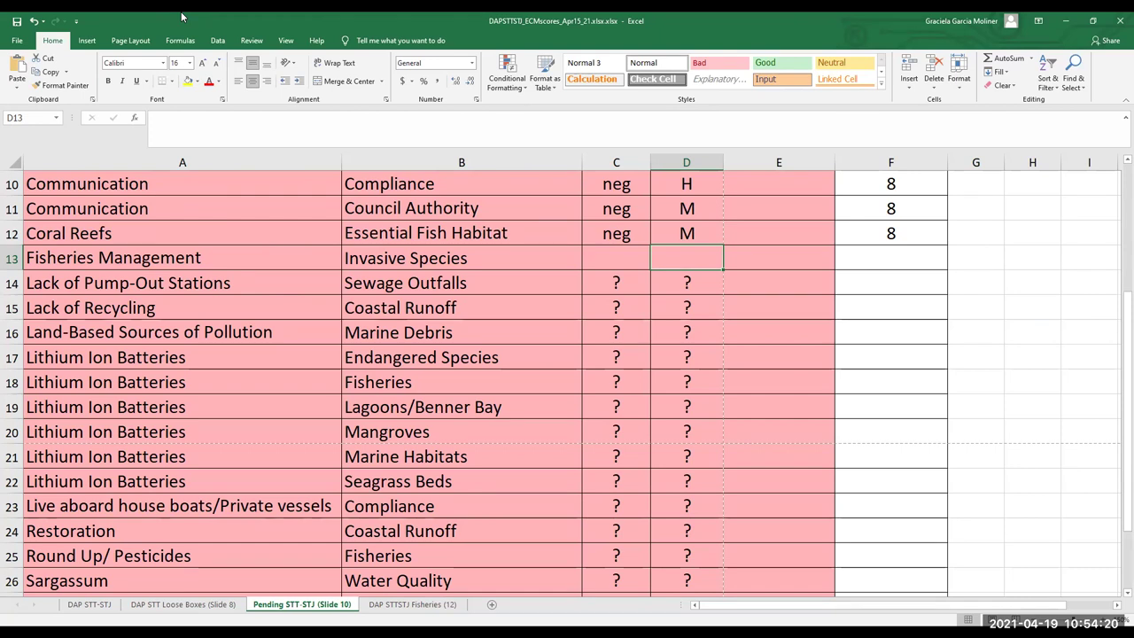
click(615, 259)
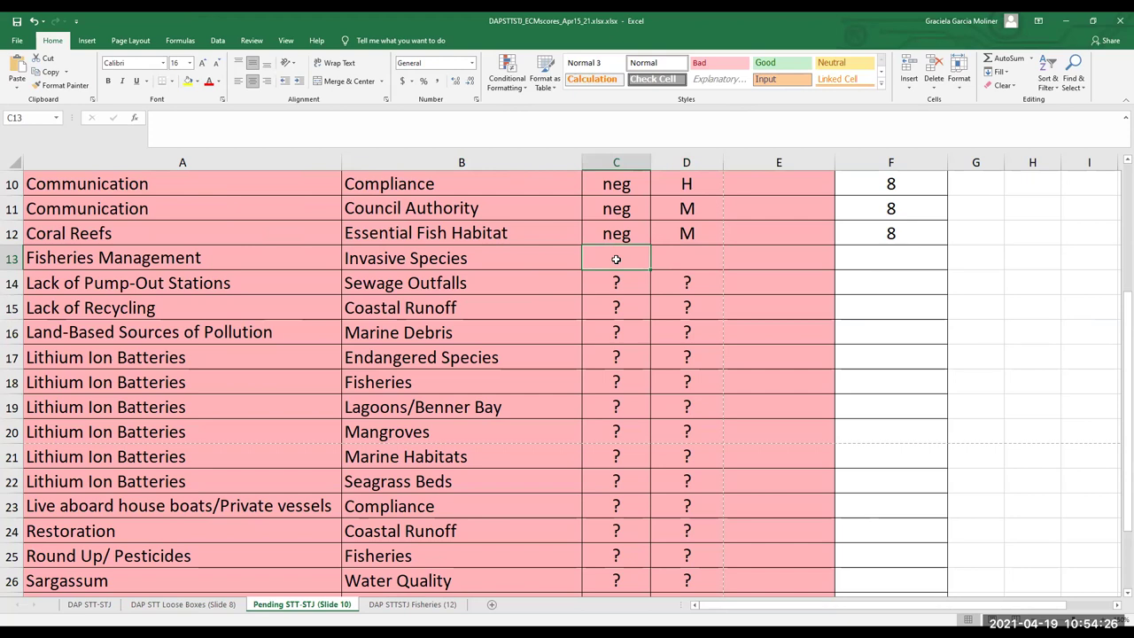
text(pos)
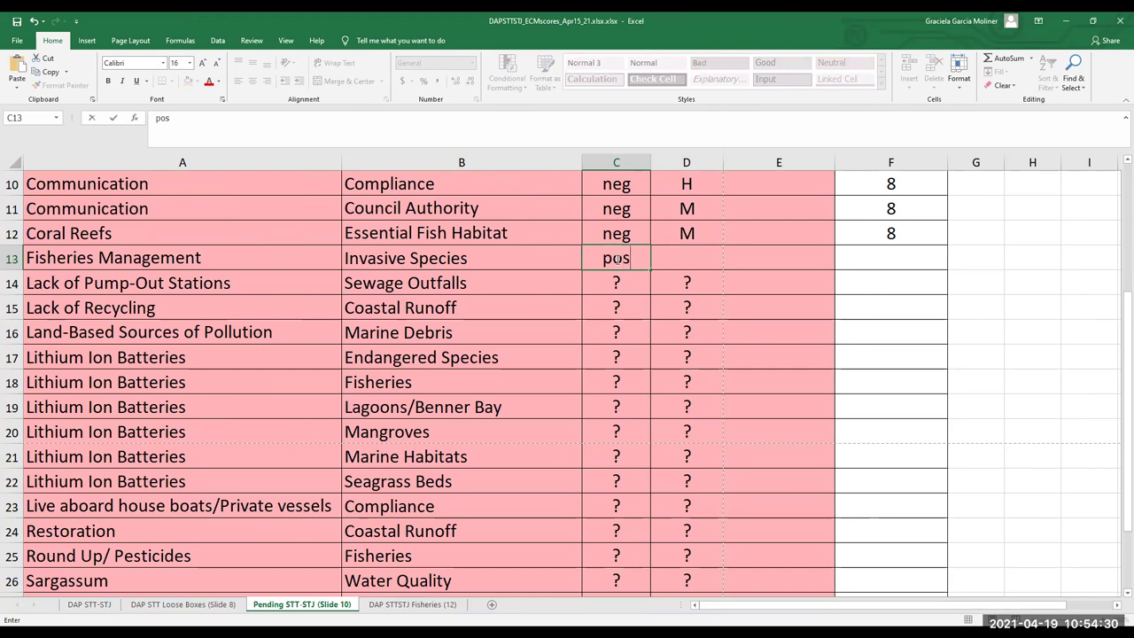
click(686, 256)
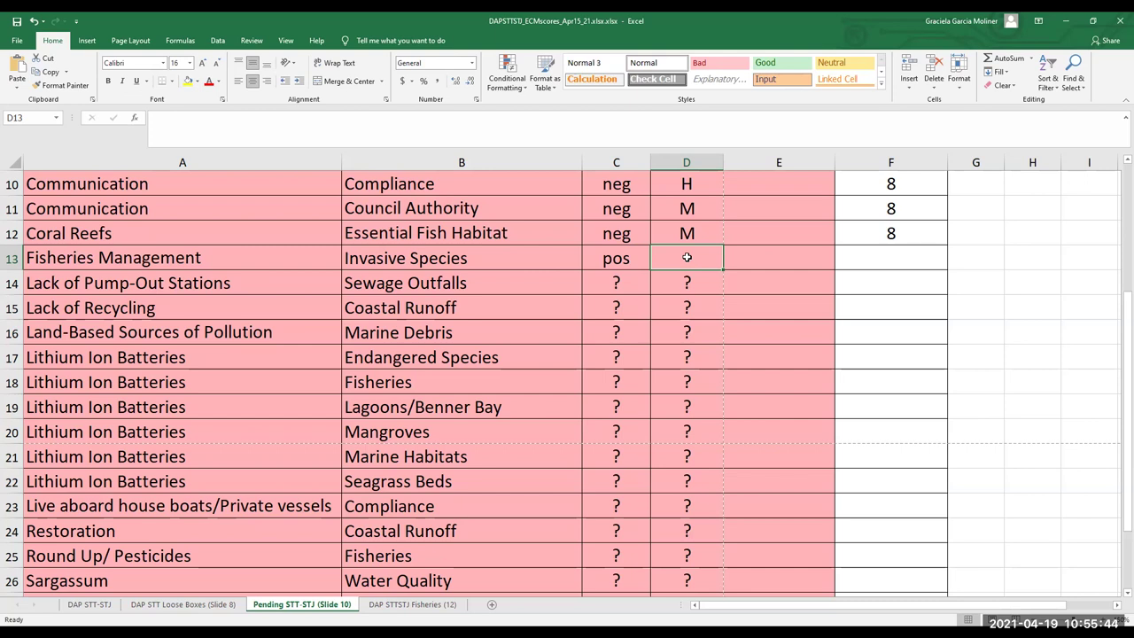
text(L)
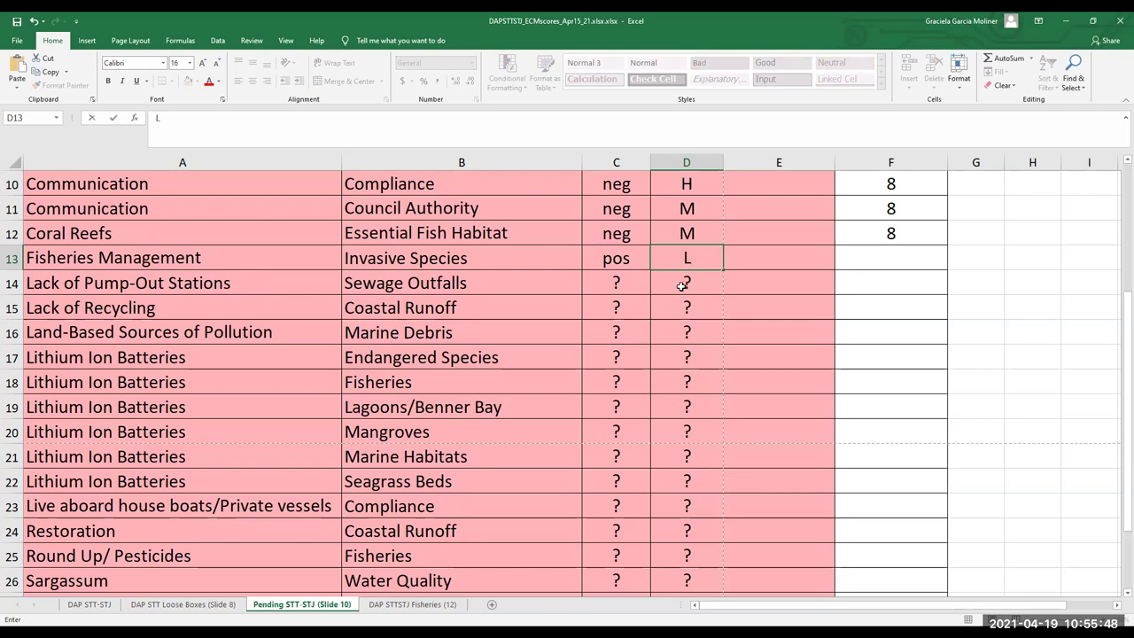
click(885, 258)
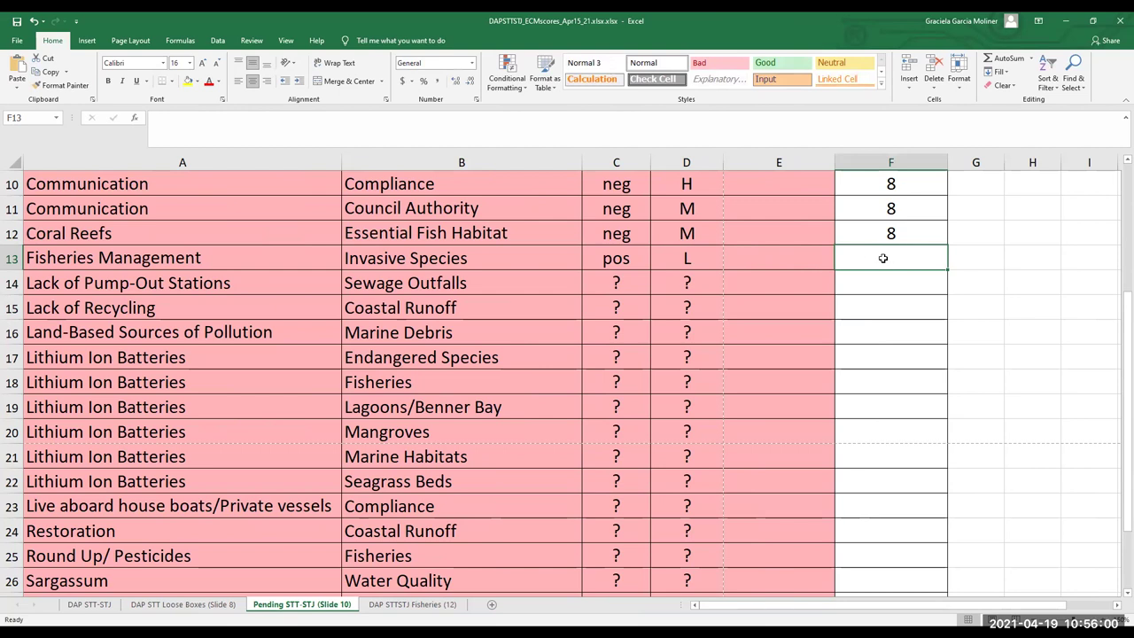
text(8)
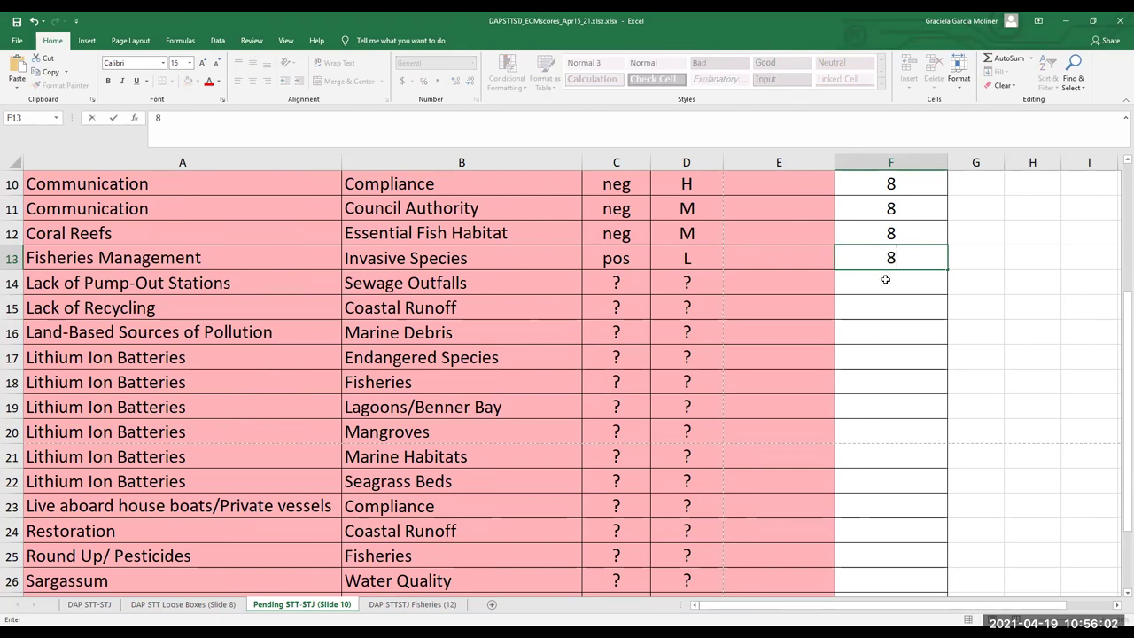
Fill in the Lack of Pump-Out Stations on Sewage Outfalls row with effect "neg" in C14, score H in D14 and count 8 in F14
click(618, 282)
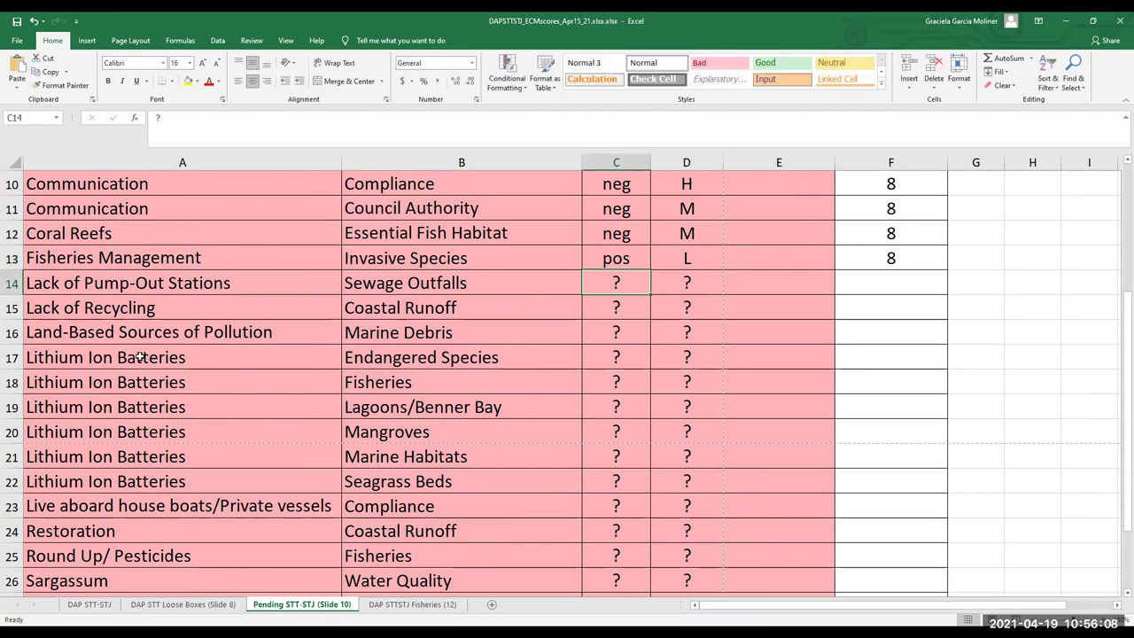
scroll(146, 346, down, 1)
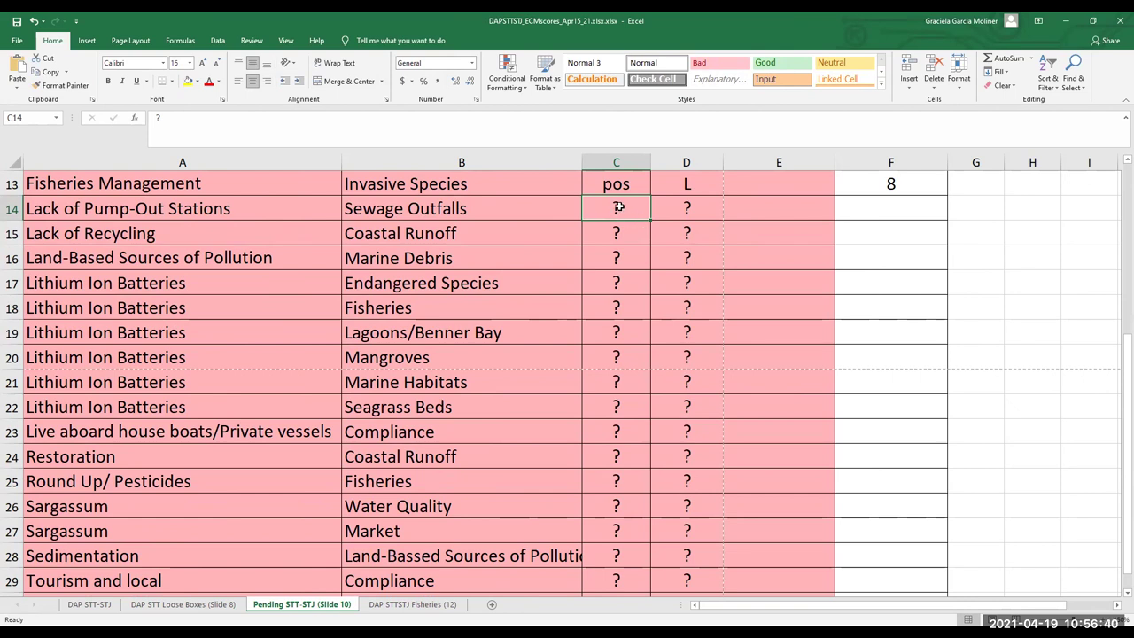
key(Delete)
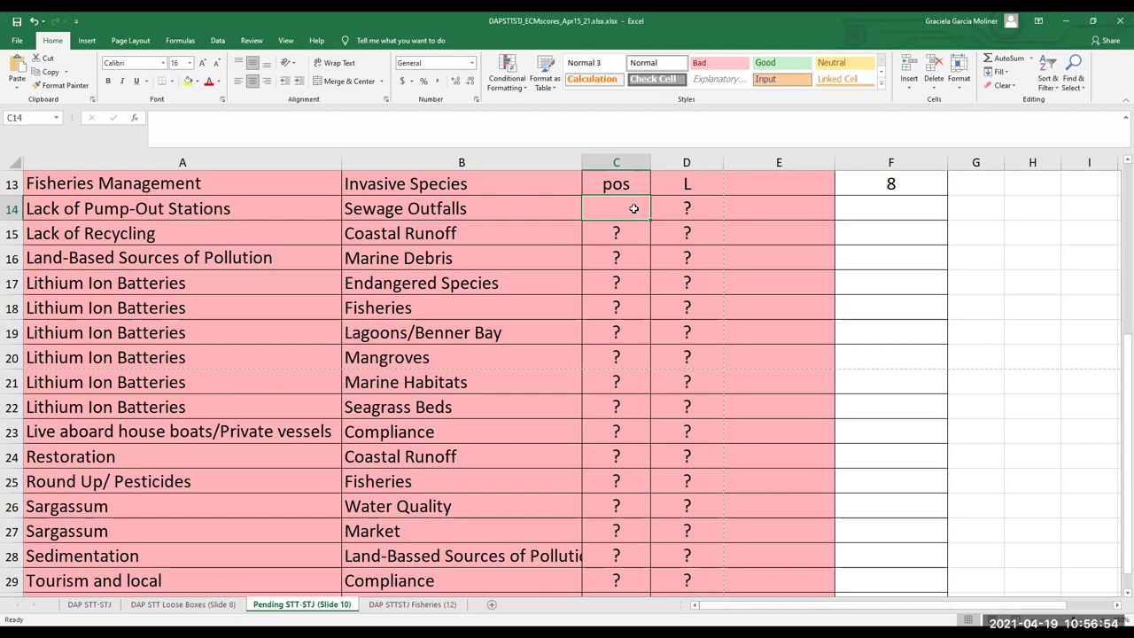
text(neg)
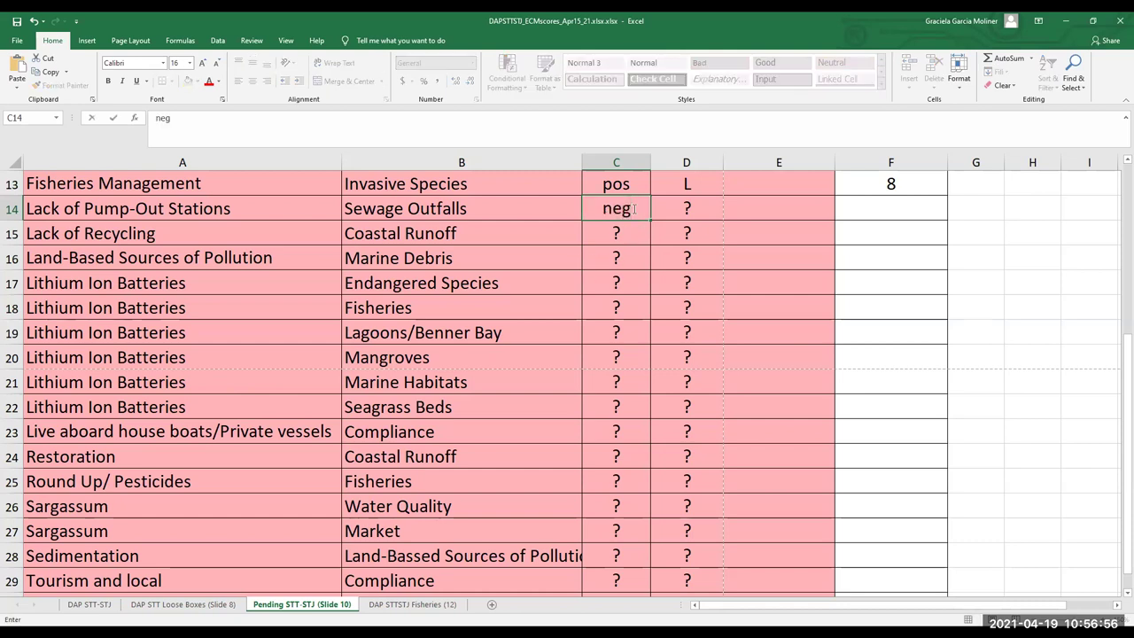
click(693, 208)
text(H)
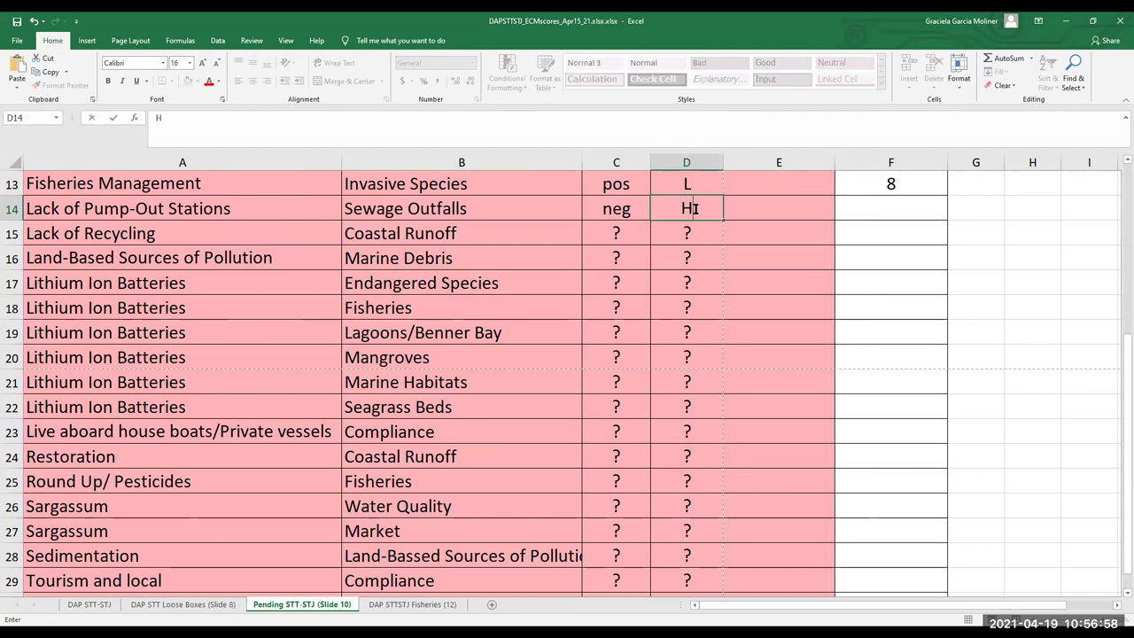
click(878, 206)
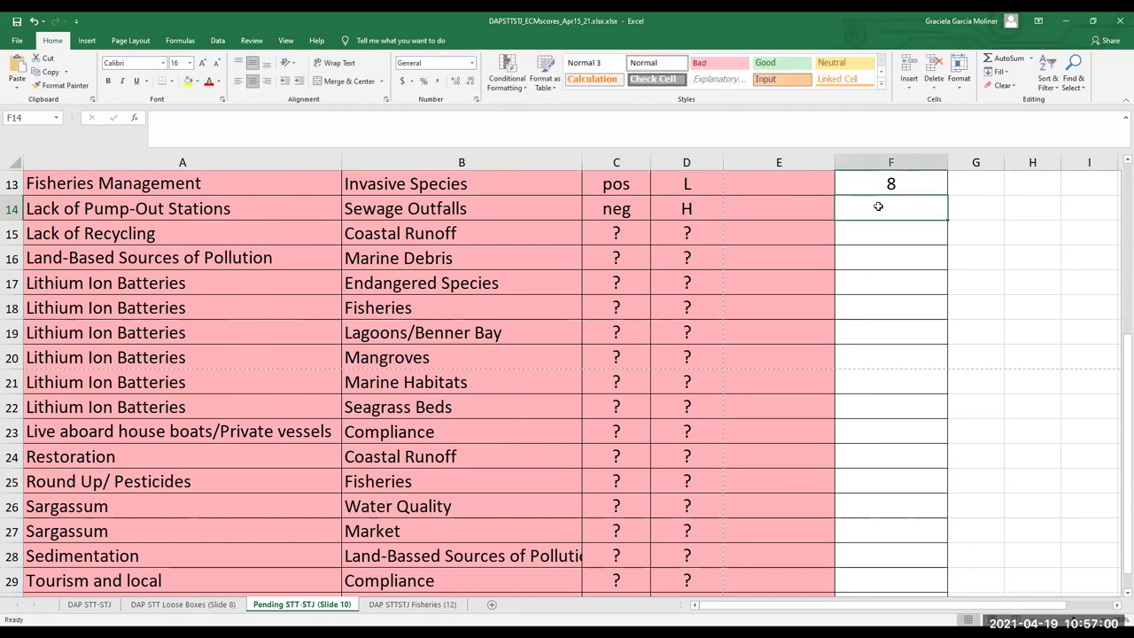
text(8)
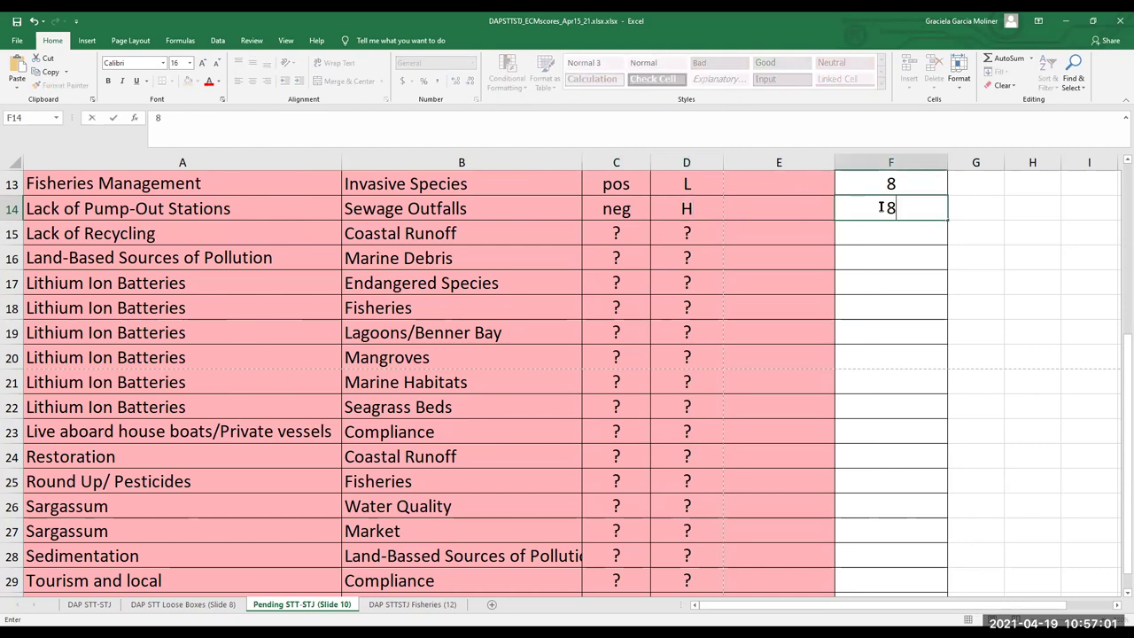
Fill in the Lack of Recycling on Coastal Runoff row with effect "neg" in C15, score H in D15 and count 8 in F15
click(611, 238)
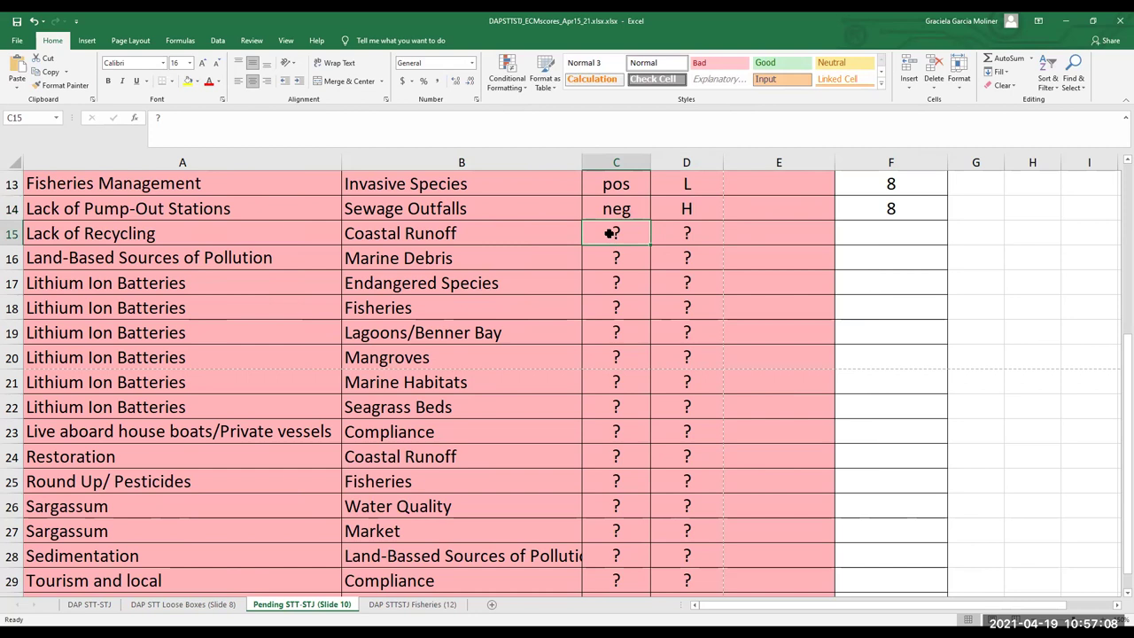
text(neg)
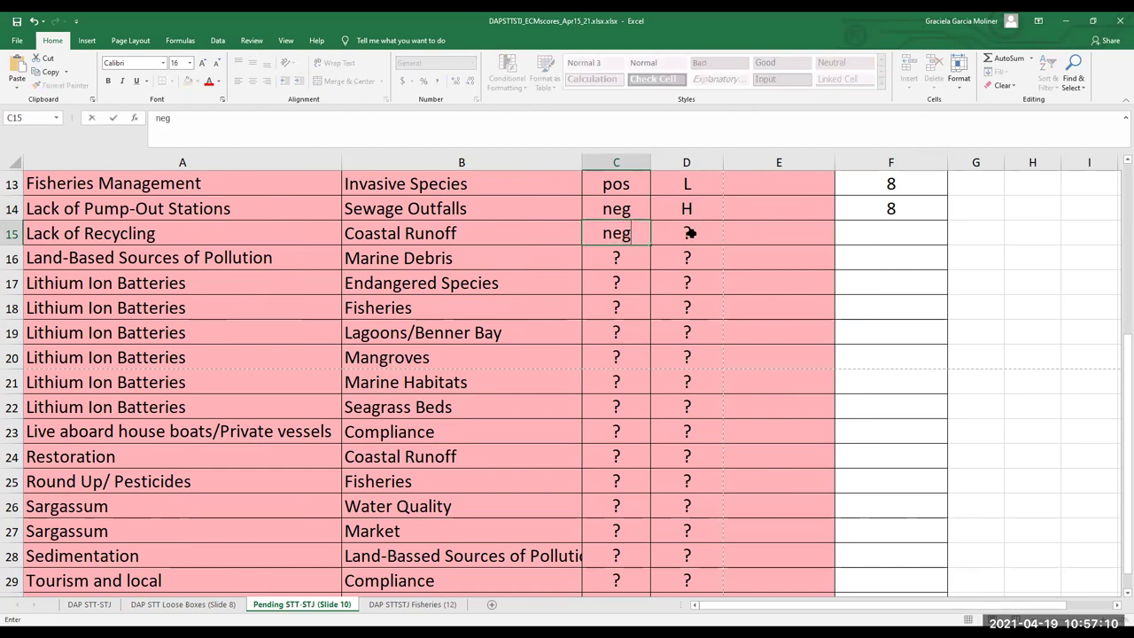
click(689, 236)
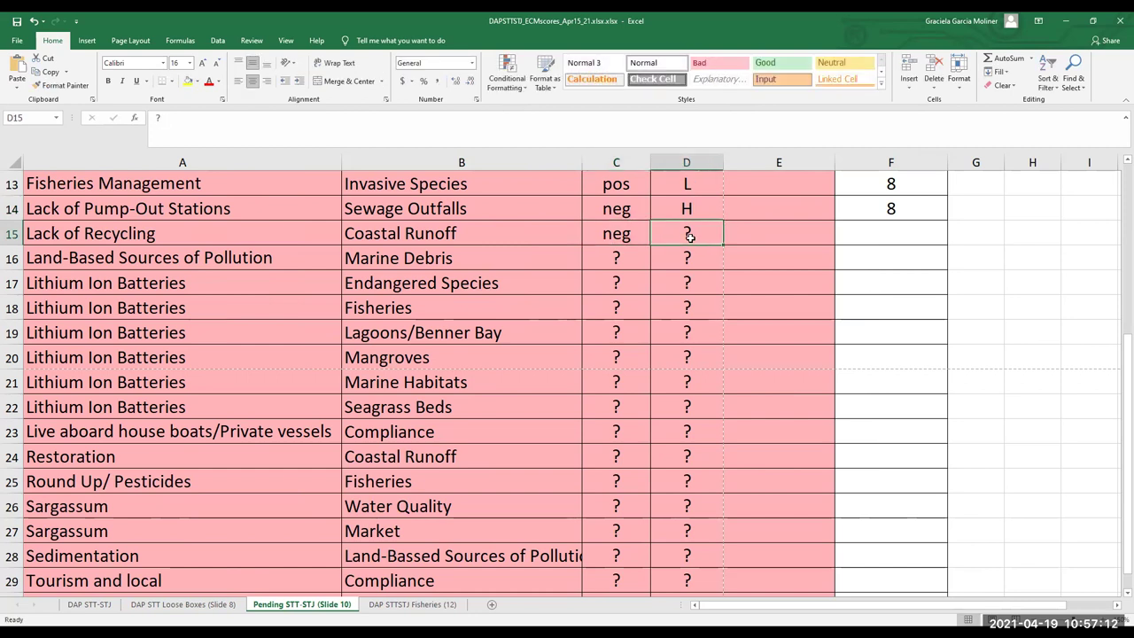
text(H)
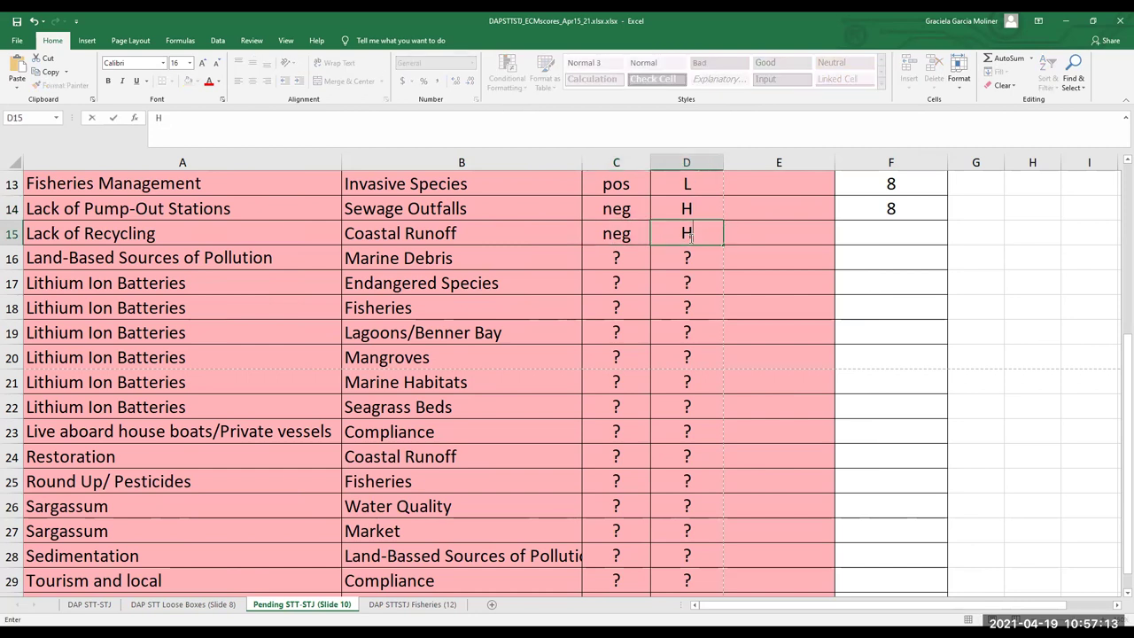
click(893, 227)
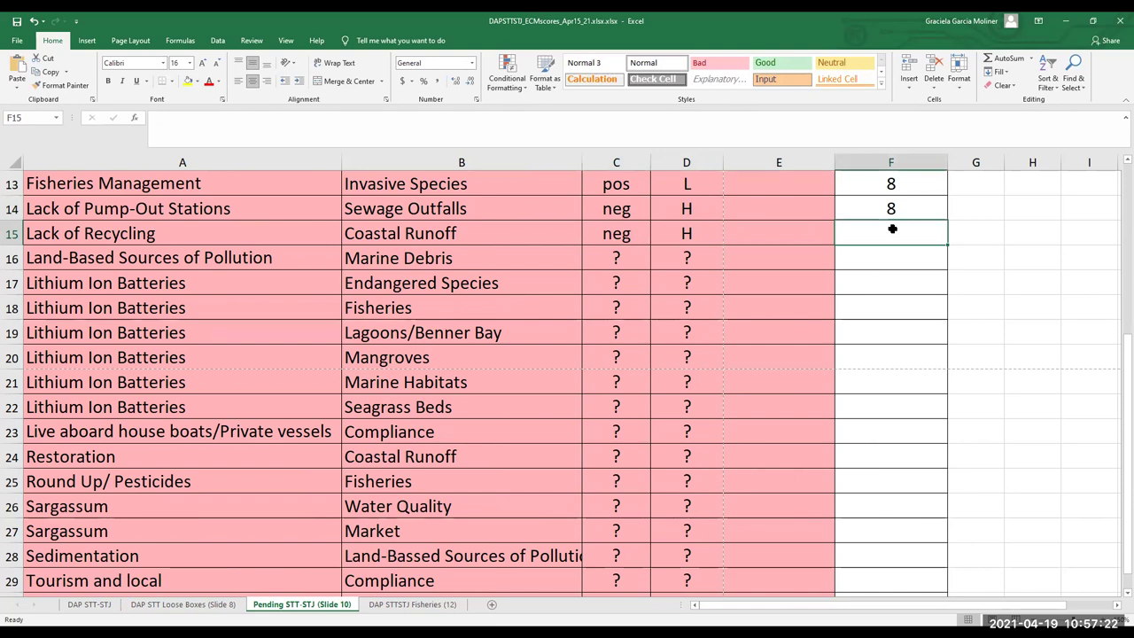
text(8)
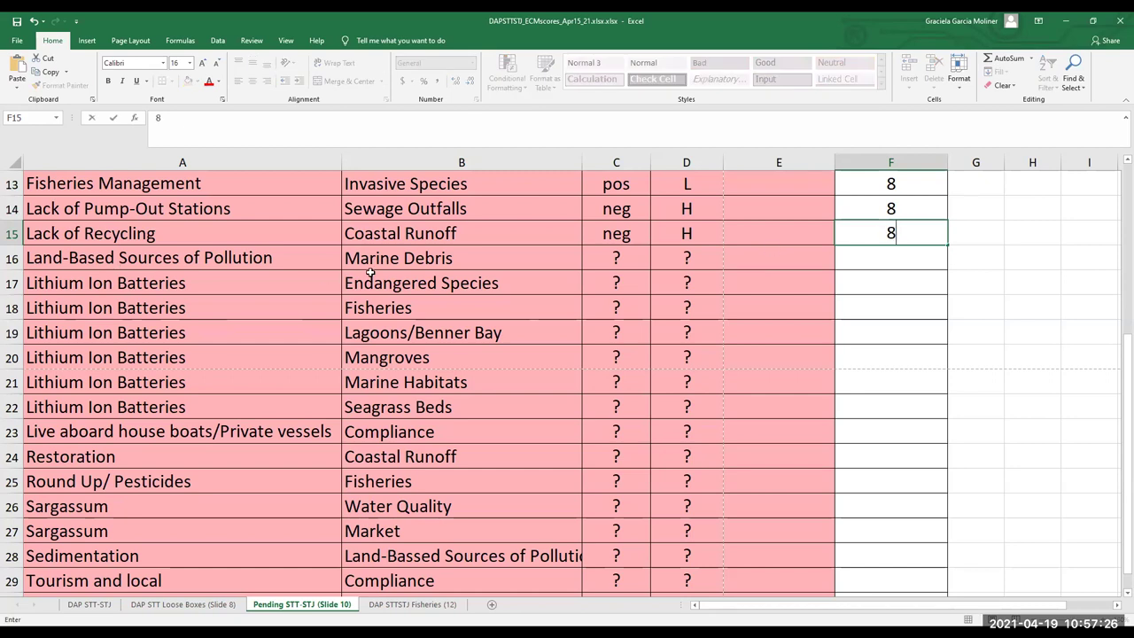
Fill in the Land-Based Sources of Pollution on Marine Debris row with "neg" in C16, H in D16 and 8 in F16
click(616, 259)
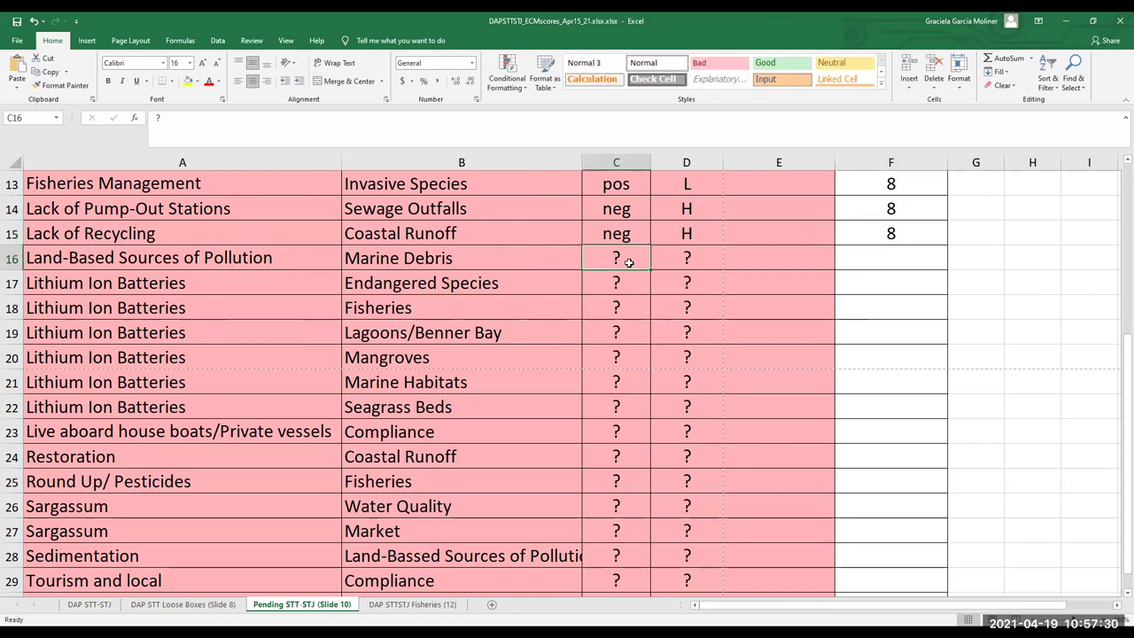
text(neg)
click(687, 257)
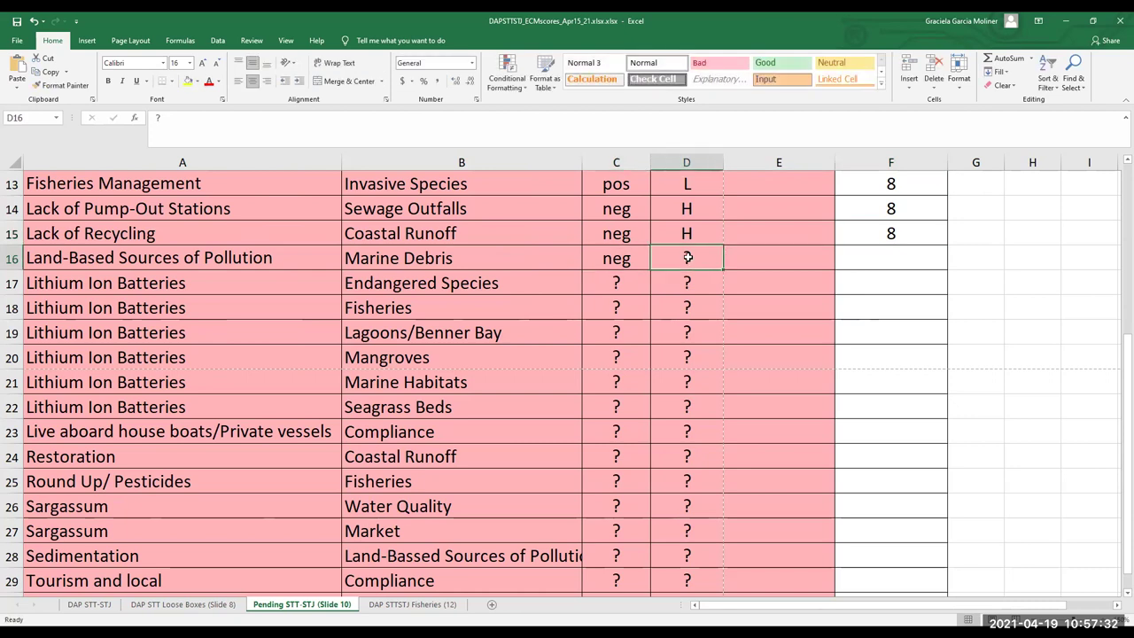
text(H)
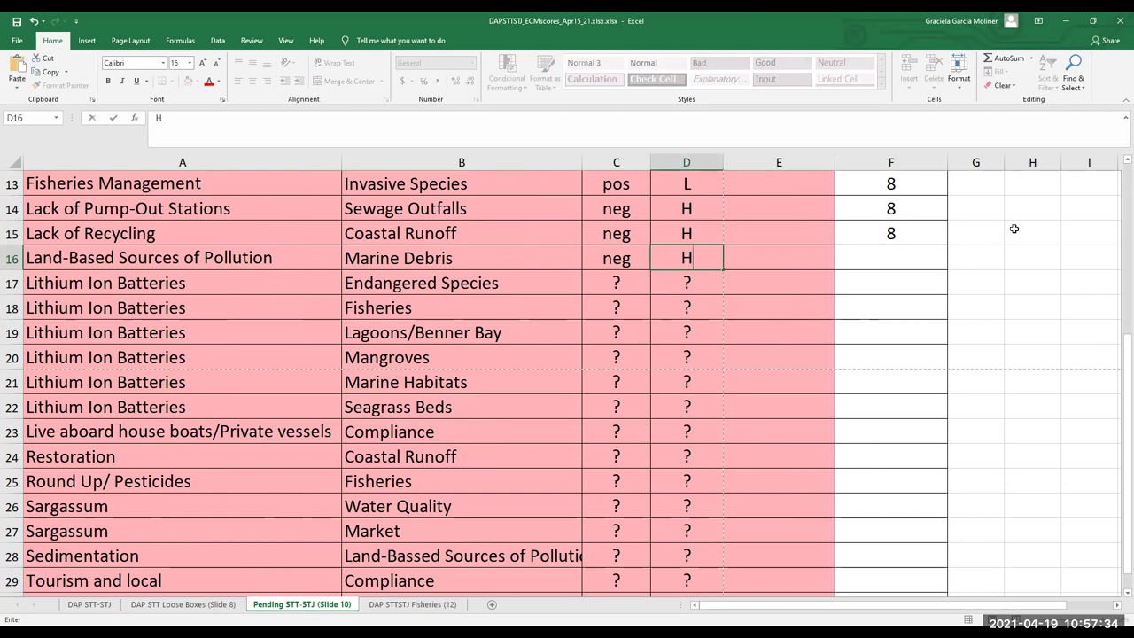
click(888, 257)
text(8)
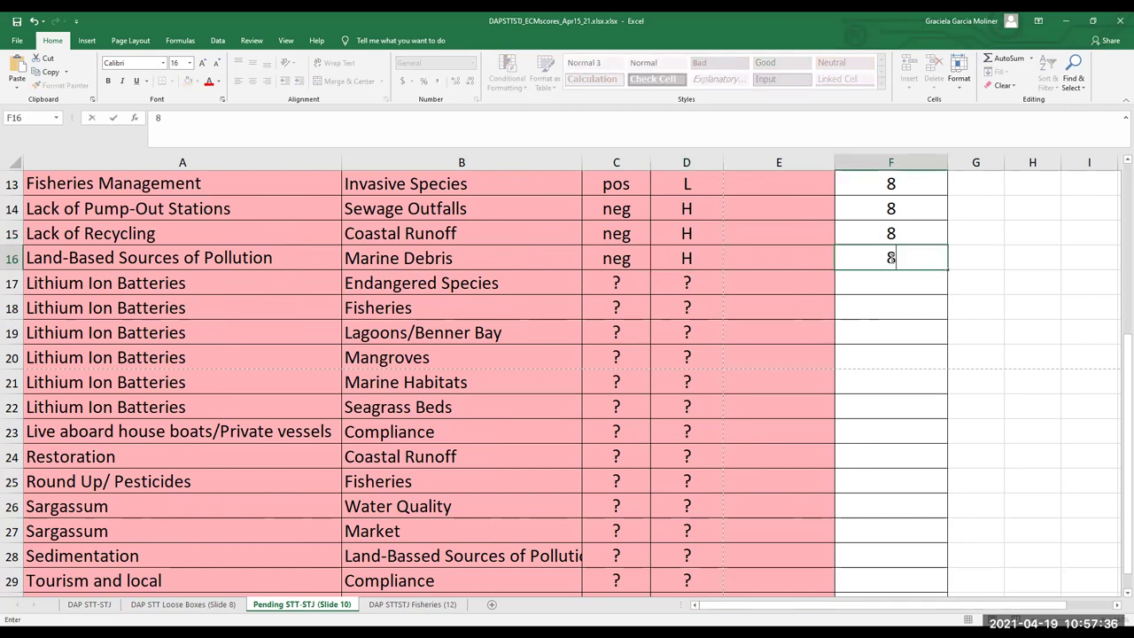
Enter "neg" as the effect in C17 and fill it down through C22 for all the Lithium Ion Batteries rows
click(613, 281)
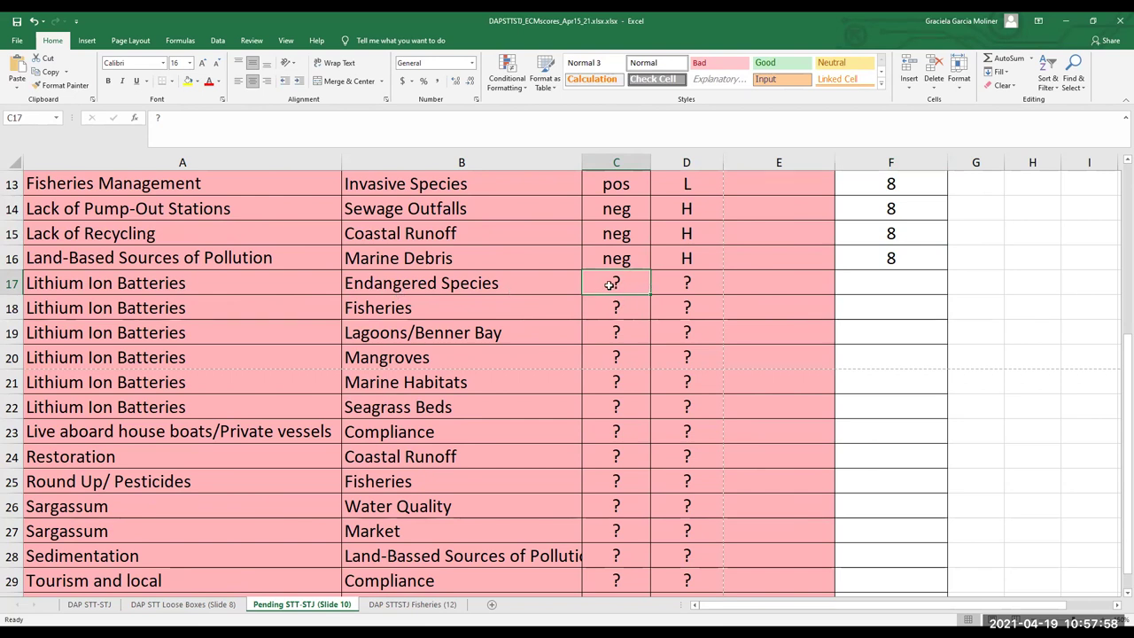
drag(606, 281, 601, 405)
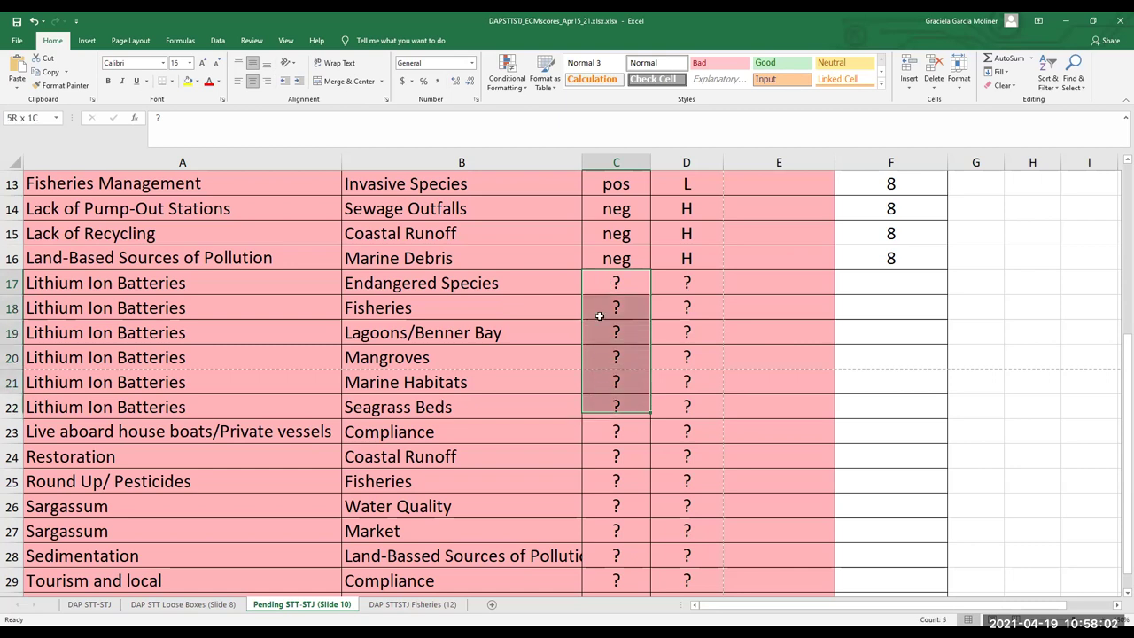
click(598, 275)
text(neg)
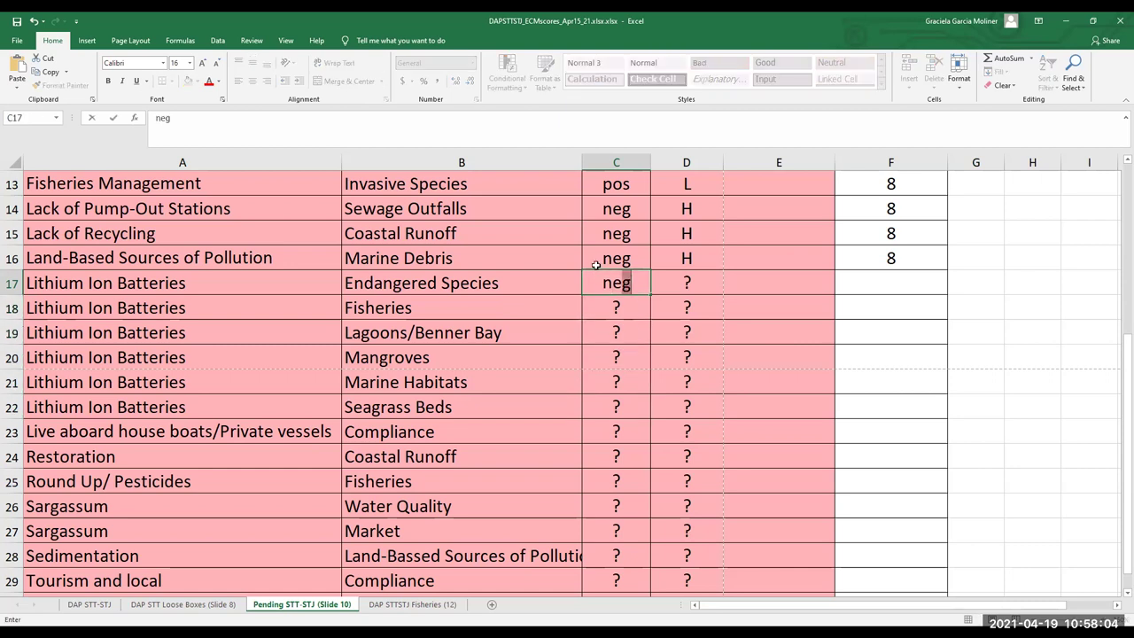
key(ctrl+Return)
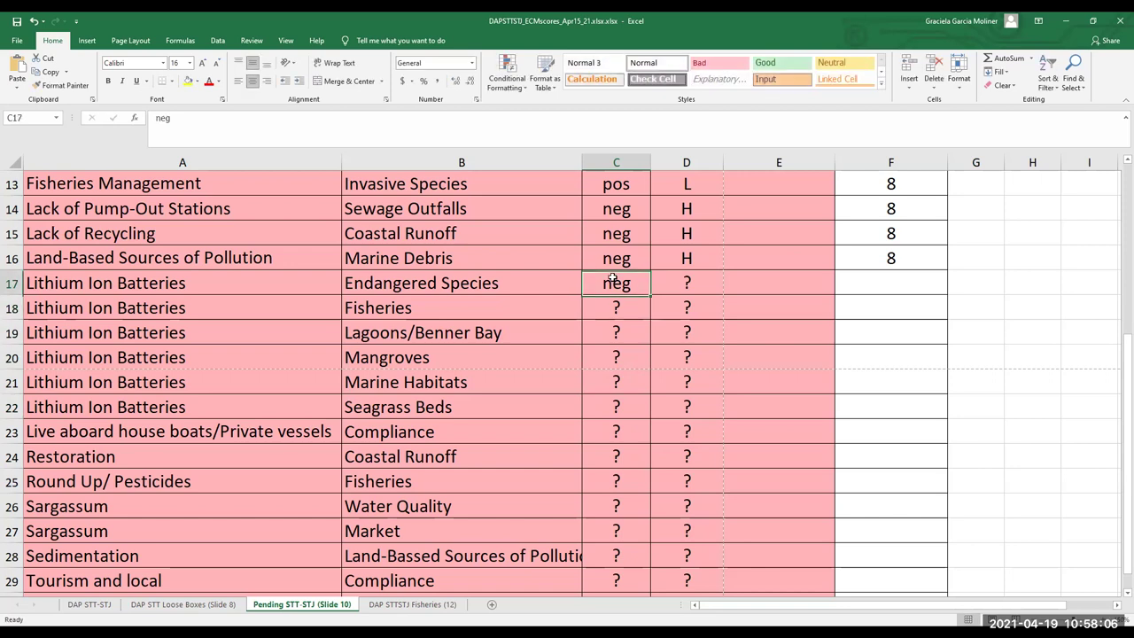
drag(647, 295, 645, 410)
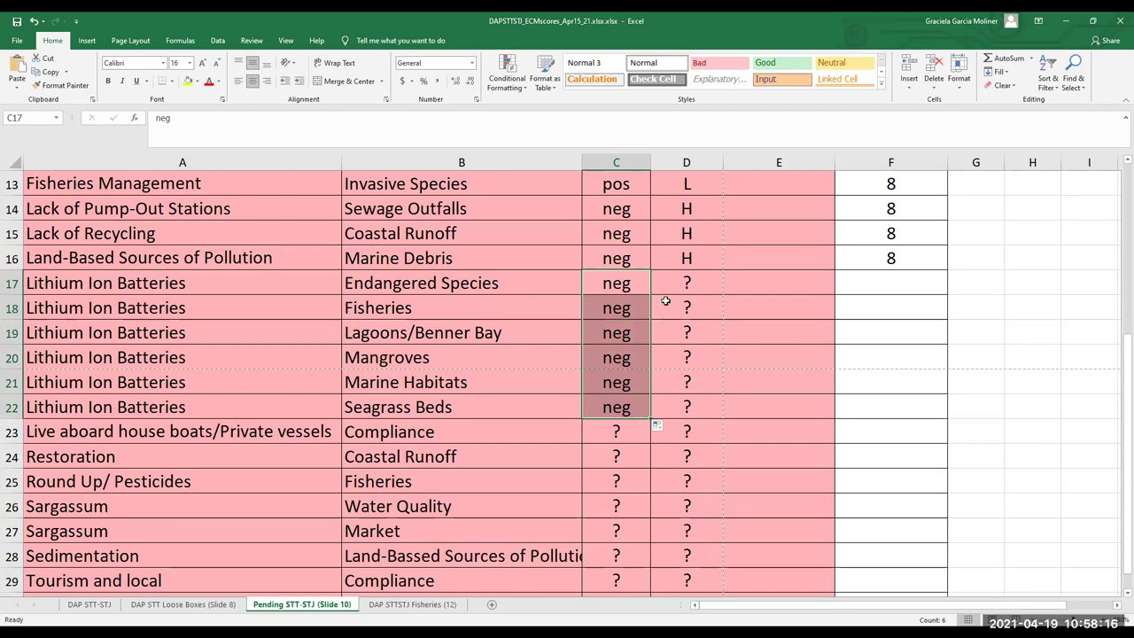
Enter score H in D17 and fill it down to D22, and copy the participant count 8 from F16 down to F22
click(678, 281)
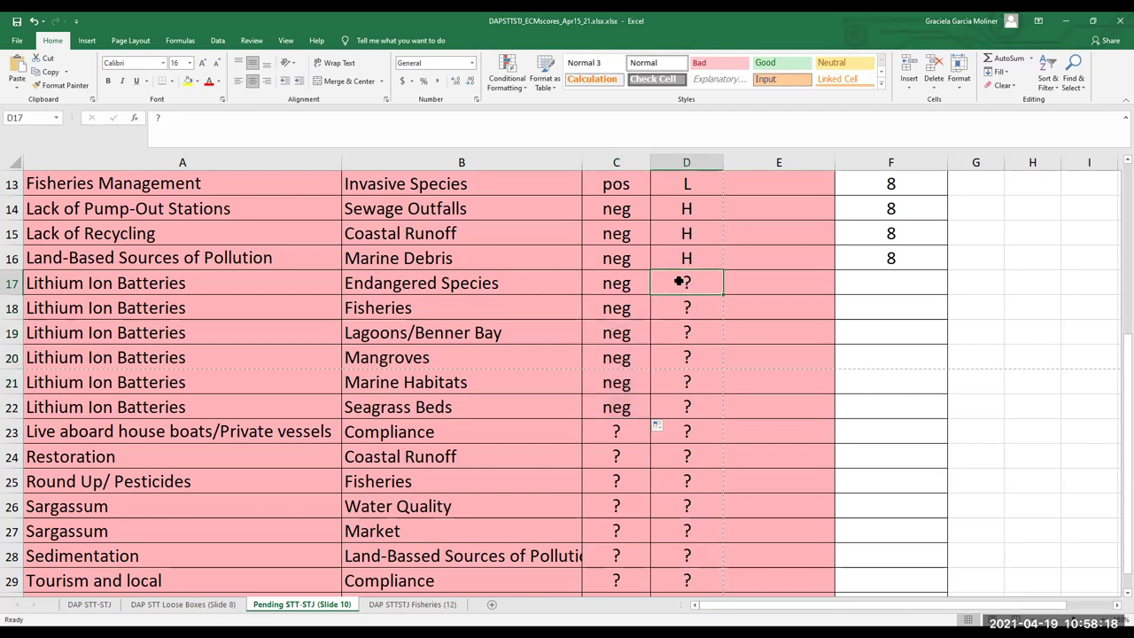
text(H)
key(ctrl+Return)
drag(722, 295, 734, 413)
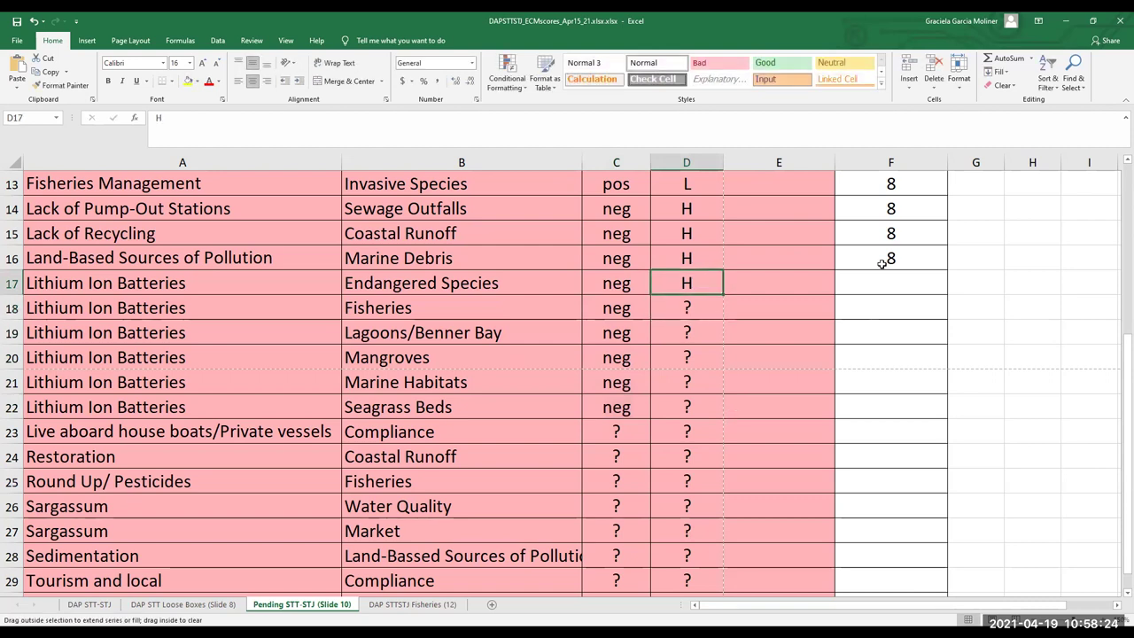
click(885, 261)
drag(947, 266, 947, 412)
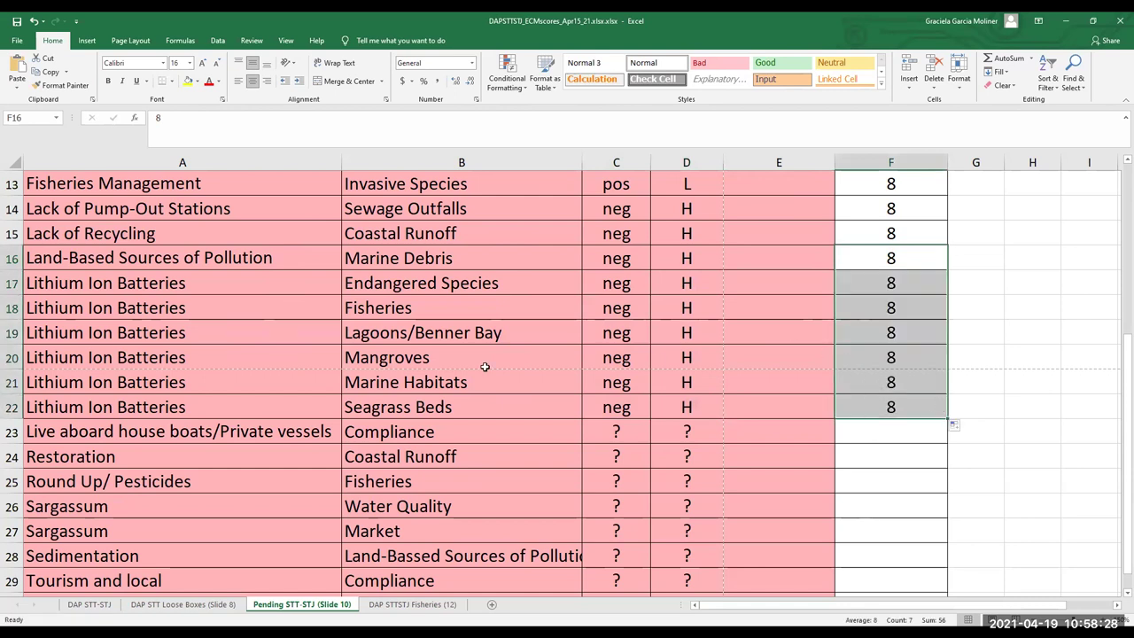
Enter "neg" as the effect in C23 for Live aboard house boats/Private vessels on Compliance
scroll(452, 468, down, 1)
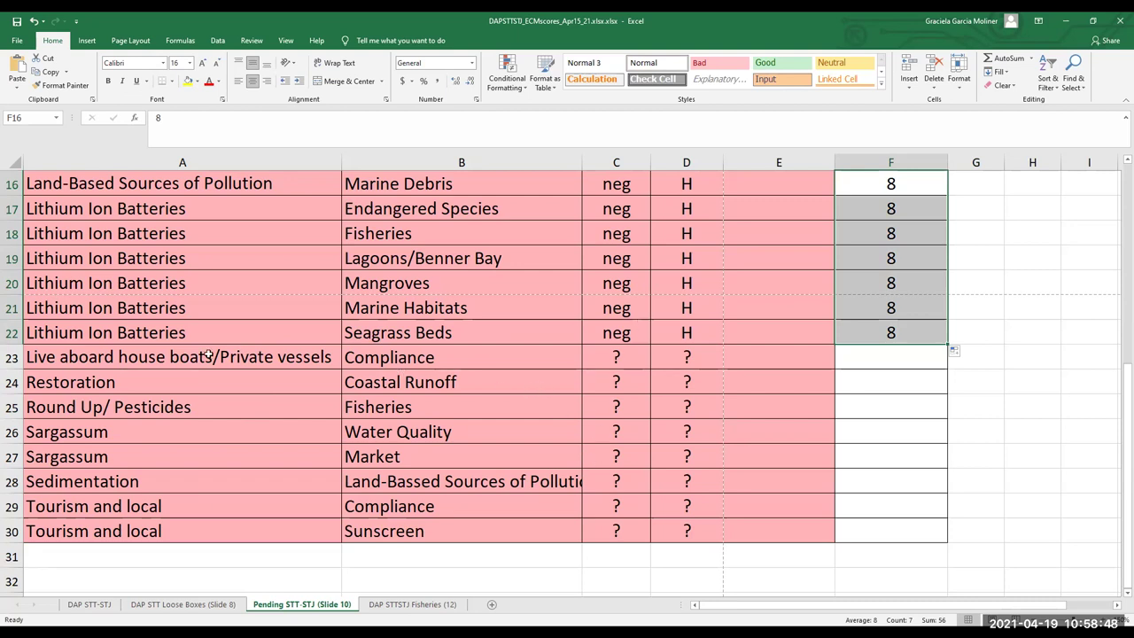
click(171, 356)
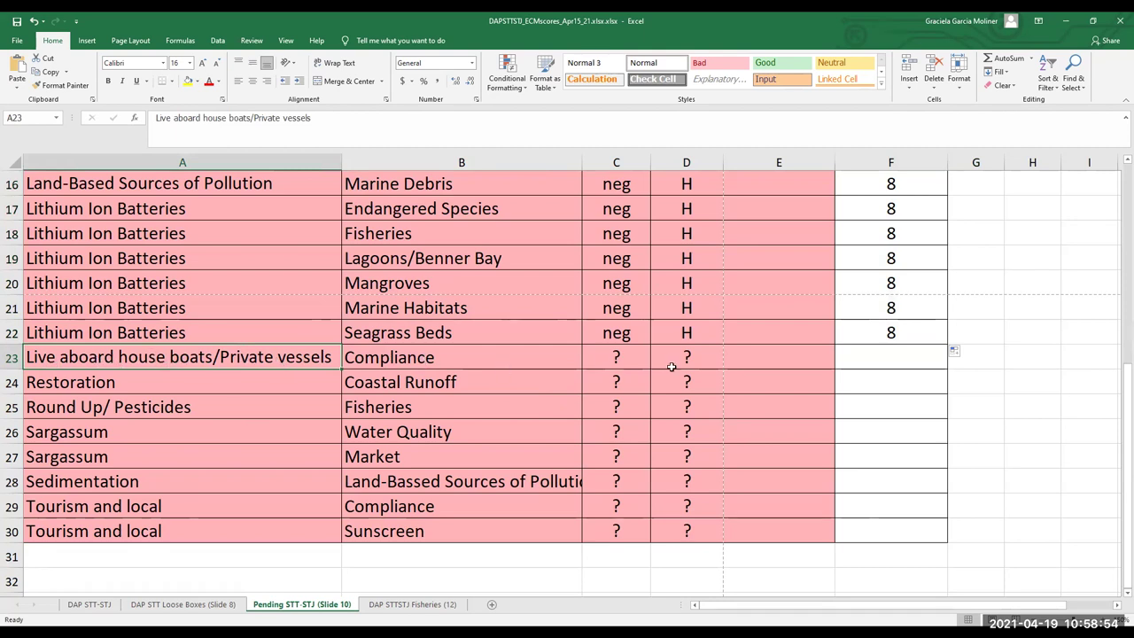
click(612, 358)
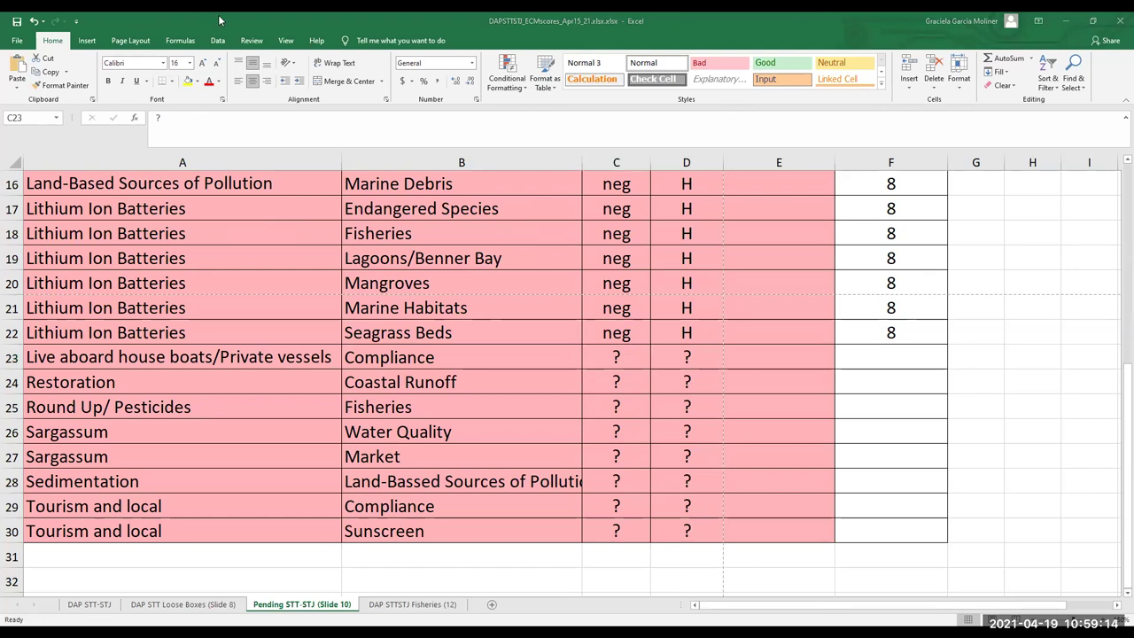
click(611, 357)
click(617, 357)
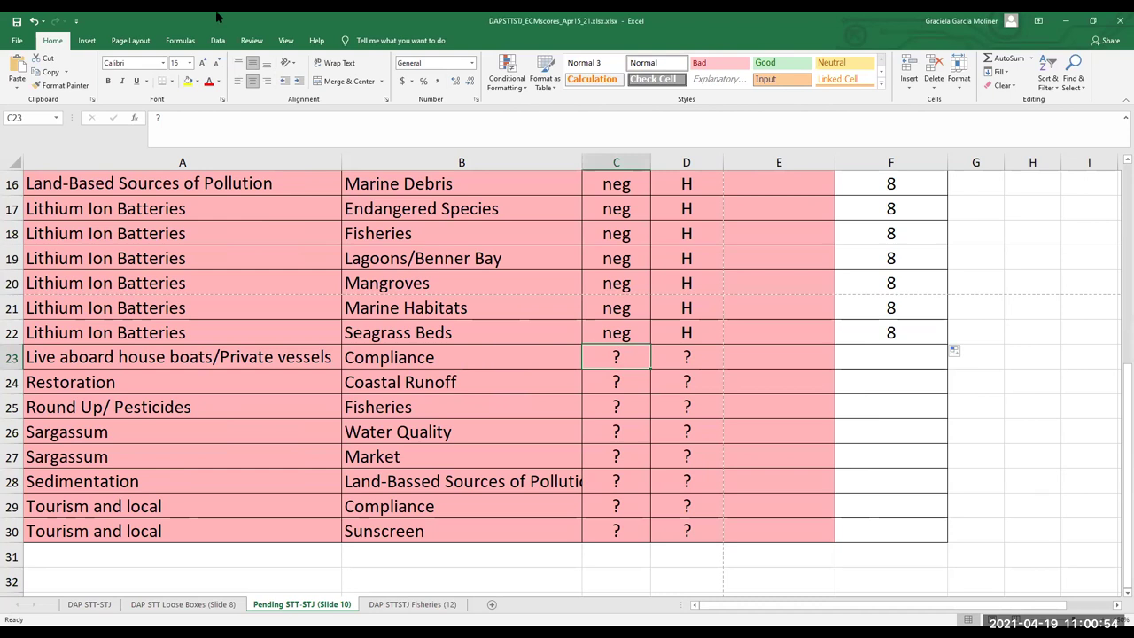
click(618, 354)
key(Delete)
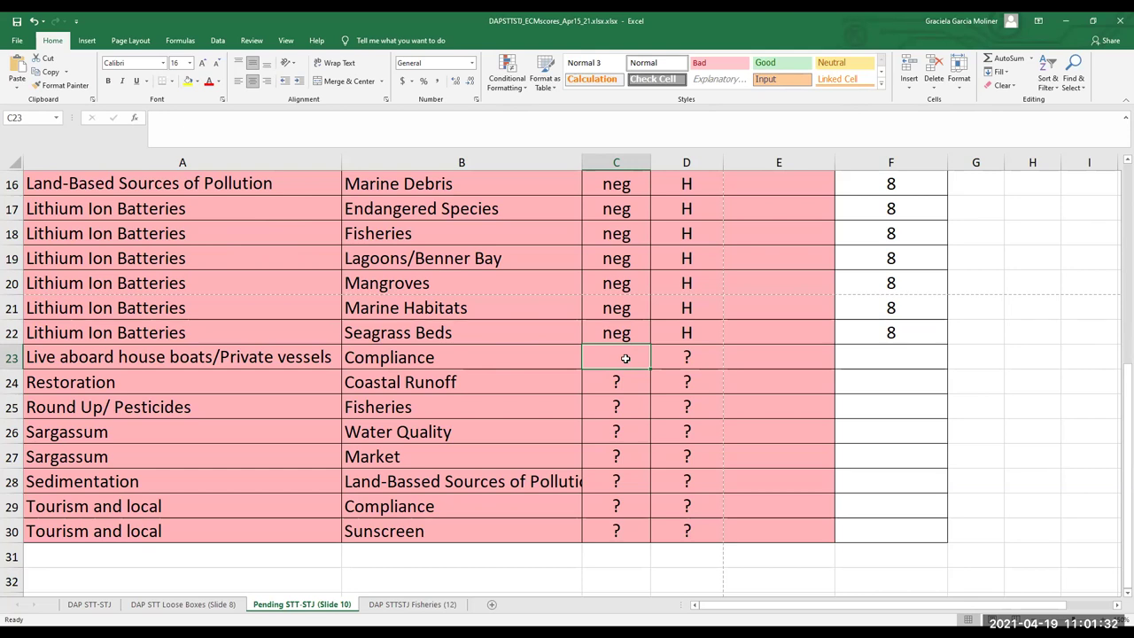
text(neg)
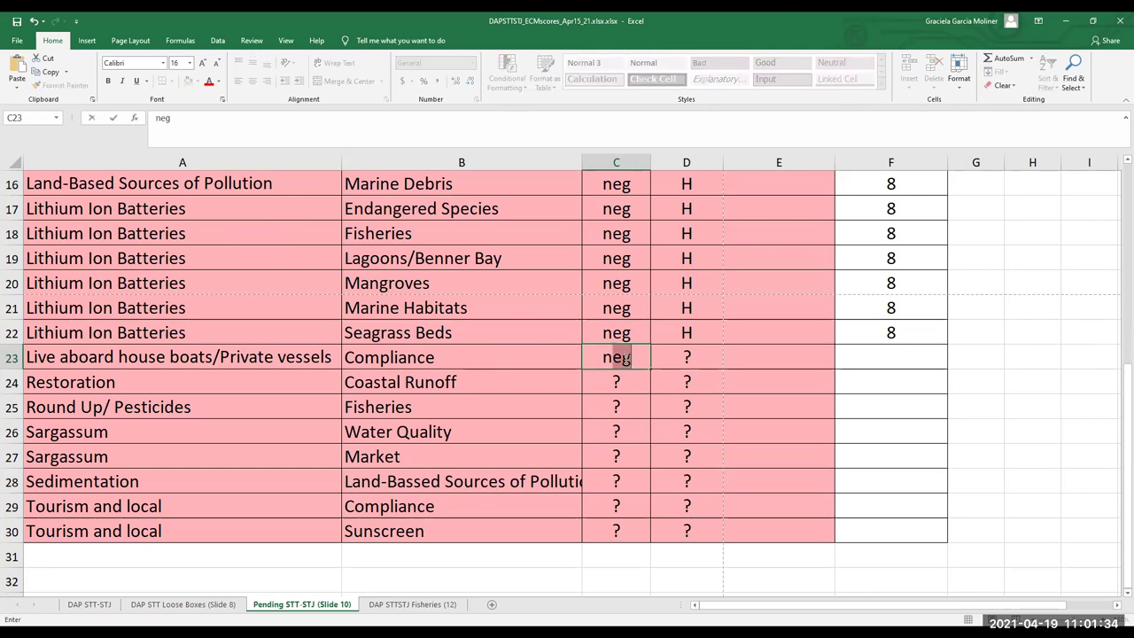
key(Tab)
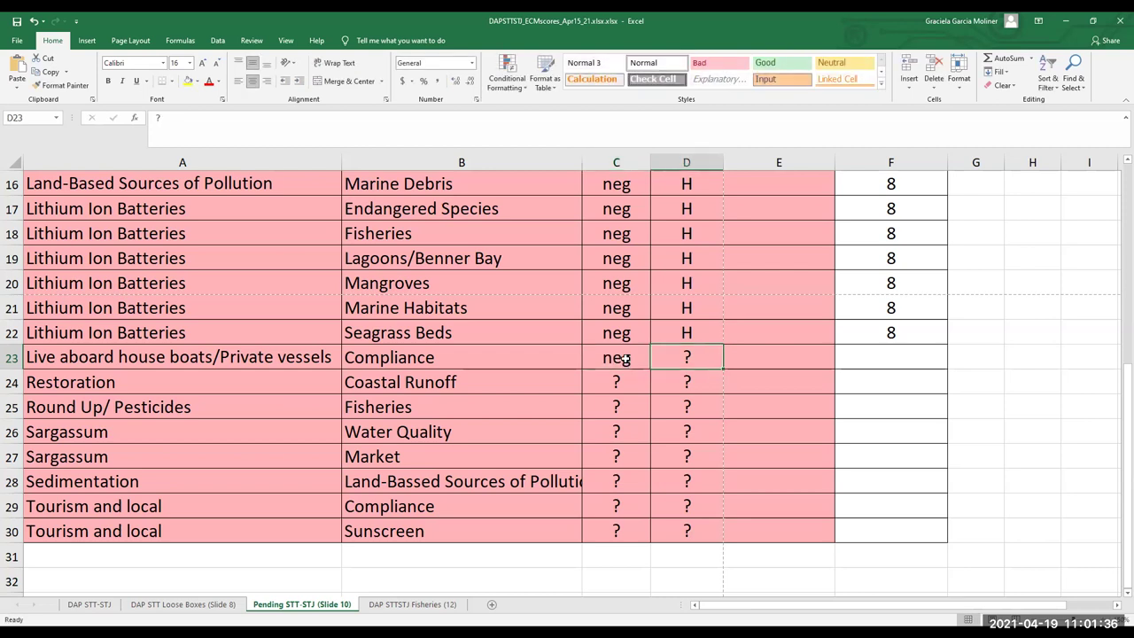
Enter L-M-H as the consensus score in D23 for Live aboard house boats/Private vessels on Compliance
text(M)
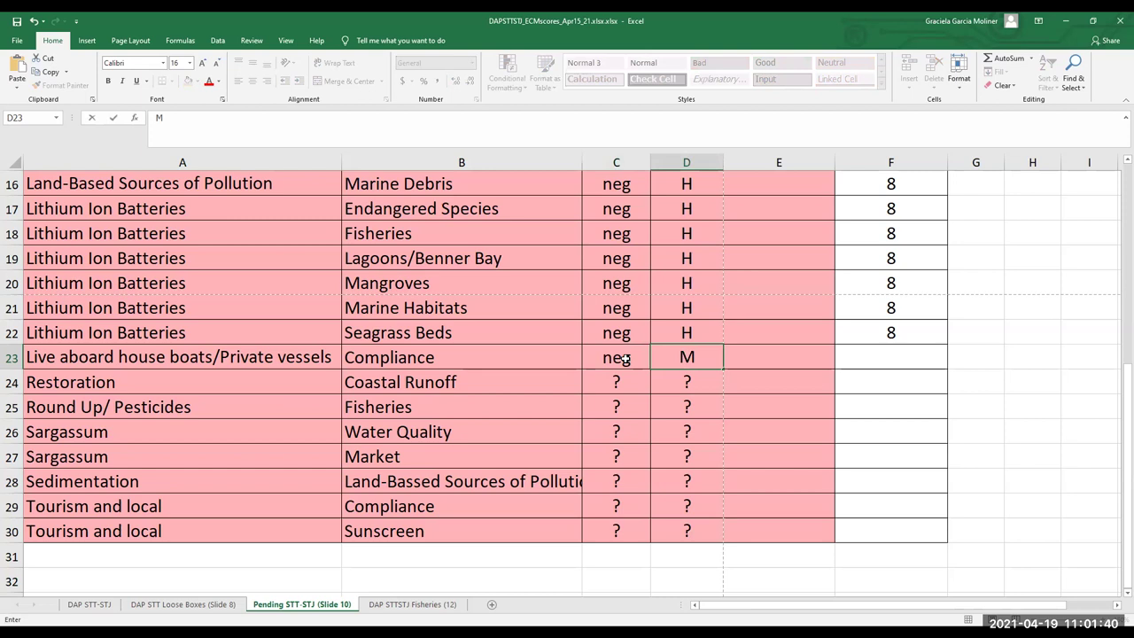
key(BackSpace)
text(L)
text(M)
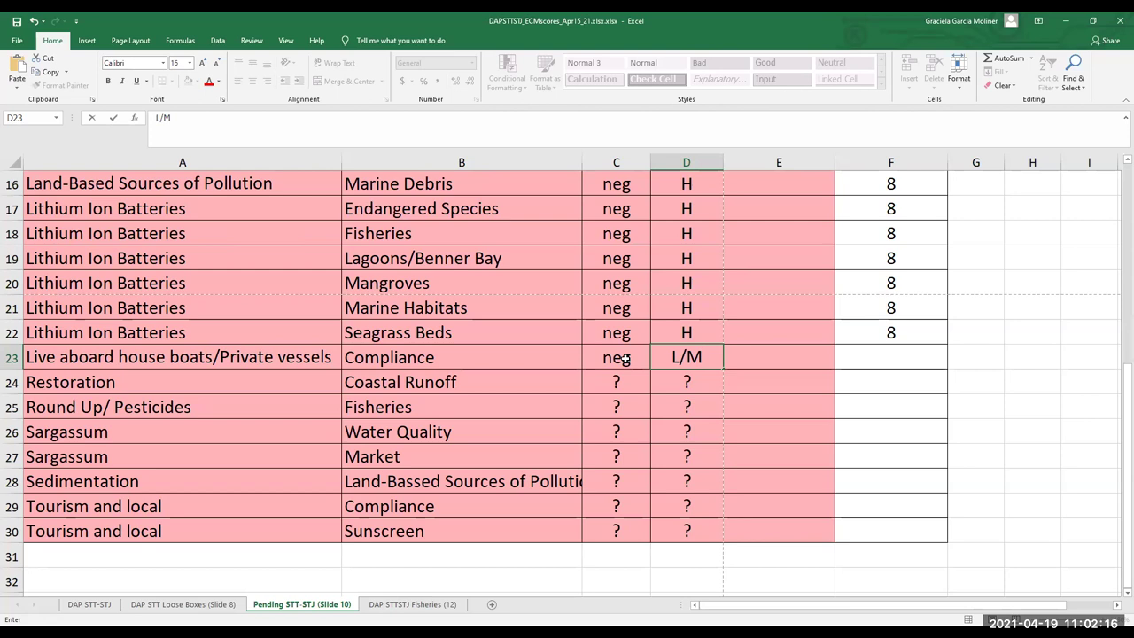
click(687, 355)
key(BackSpace)
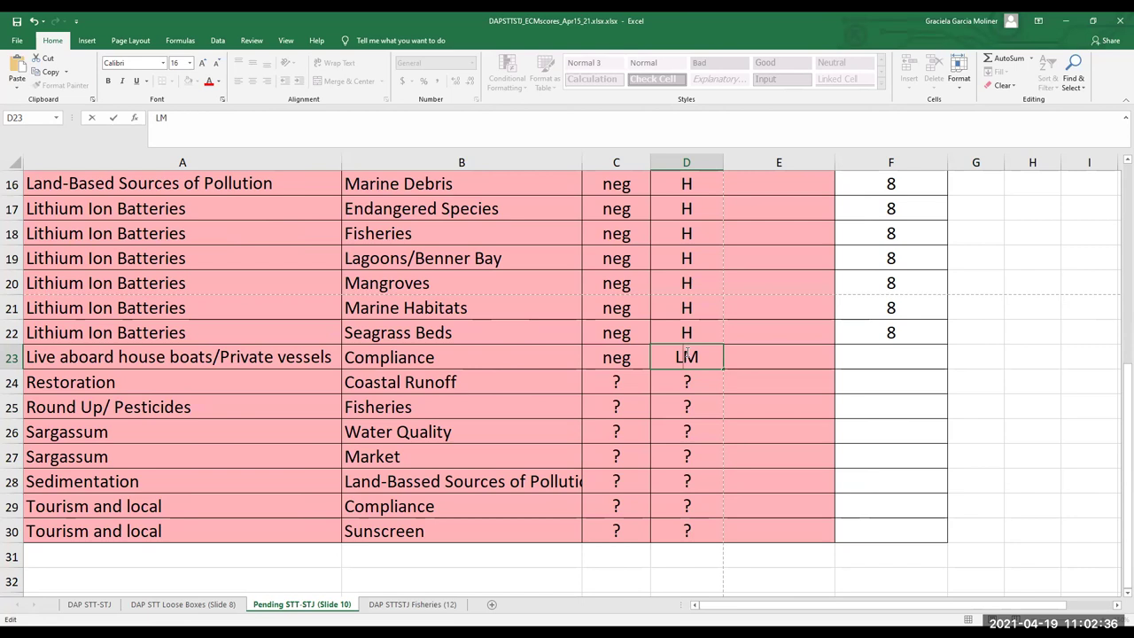
text(-M-H)
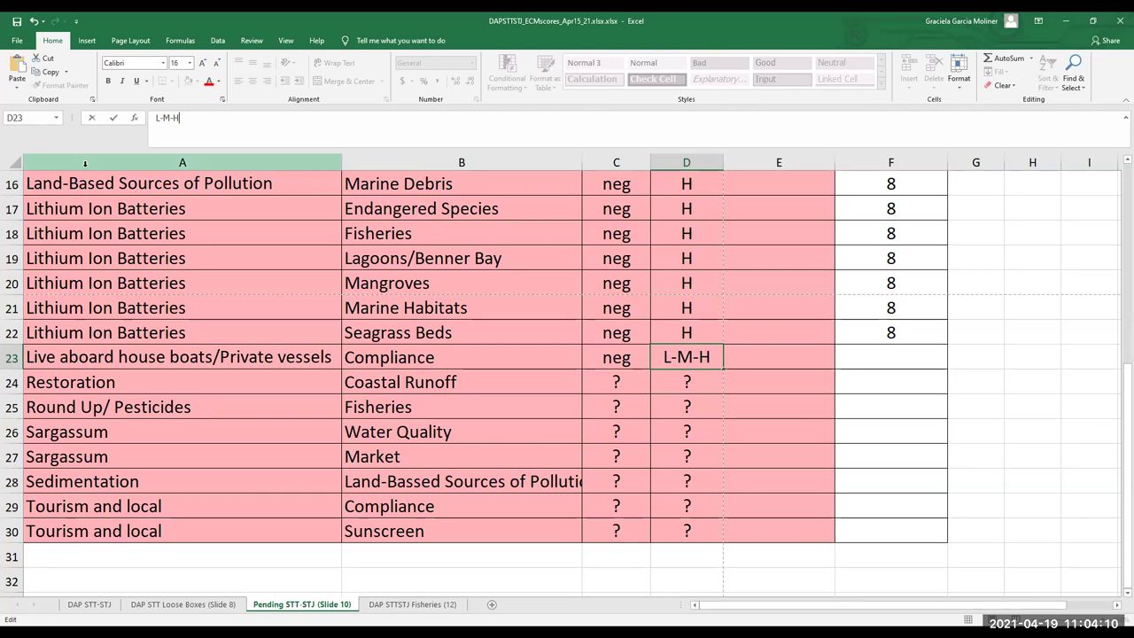
Reduce the consensus score in D23 to H and enter participant count 7 in F23
click(678, 356)
key(BackSpace)
key(BackSpace)
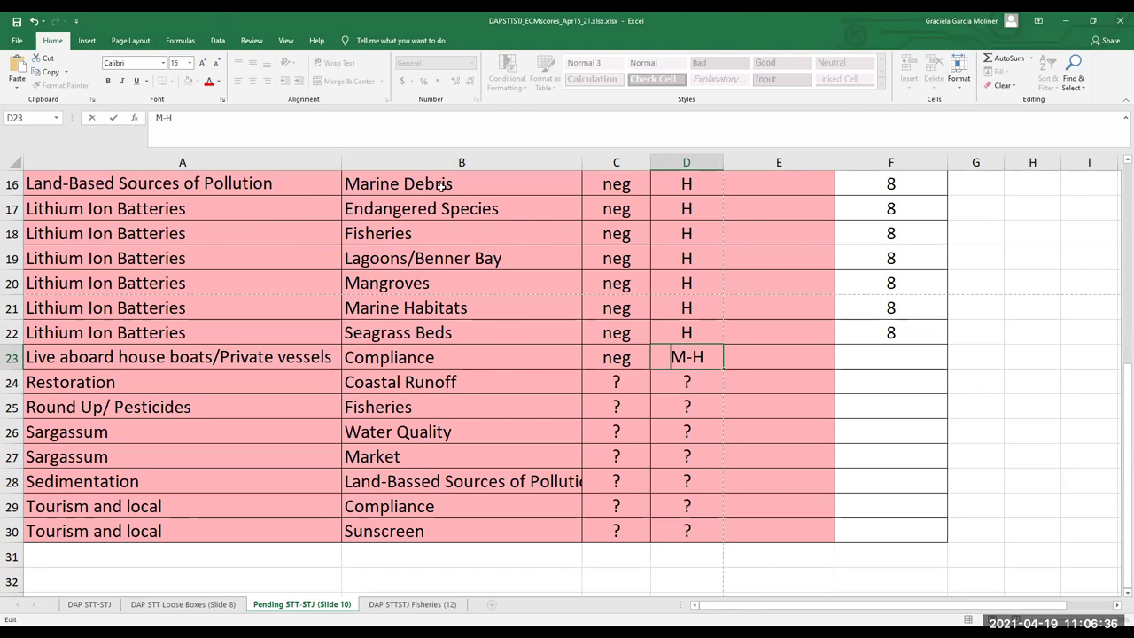
click(164, 117)
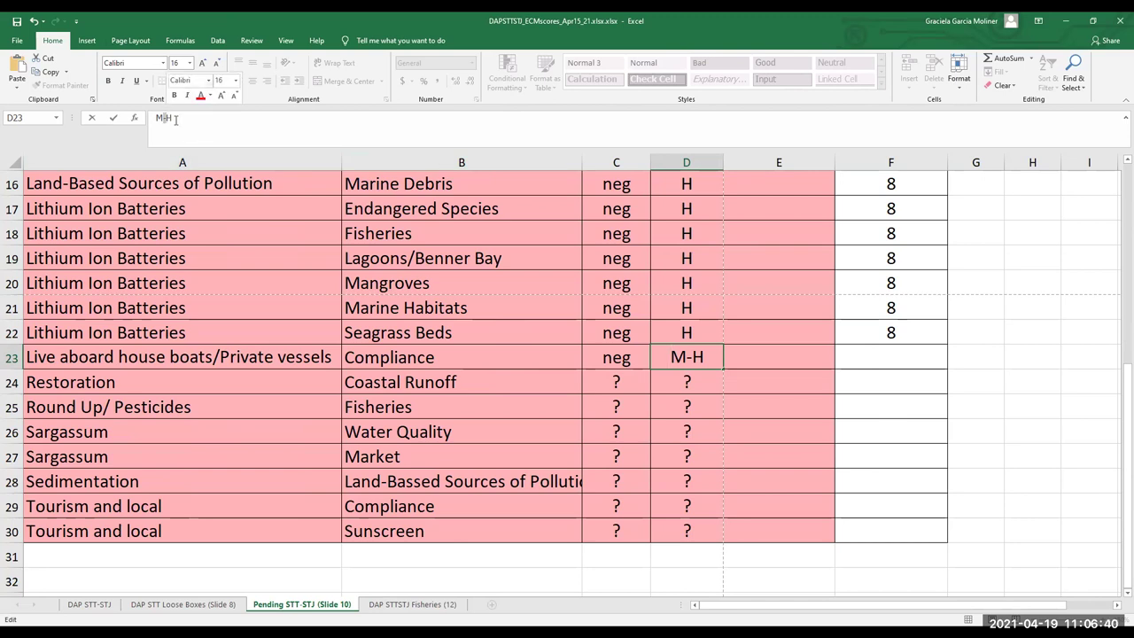
key(BackSpace)
key(BackSpace)
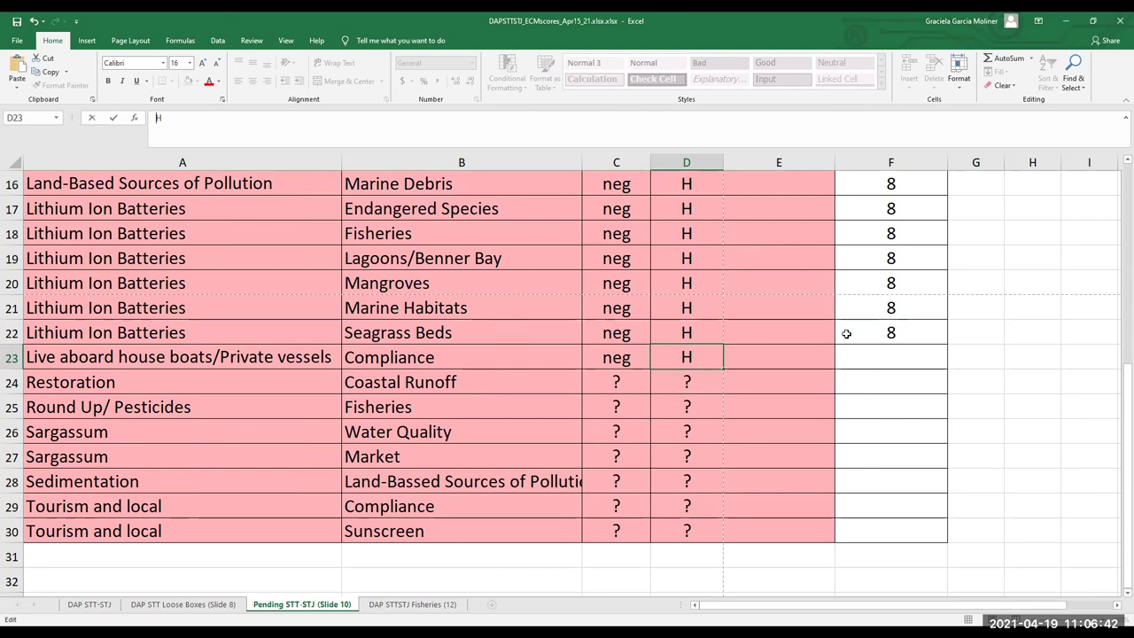
click(896, 354)
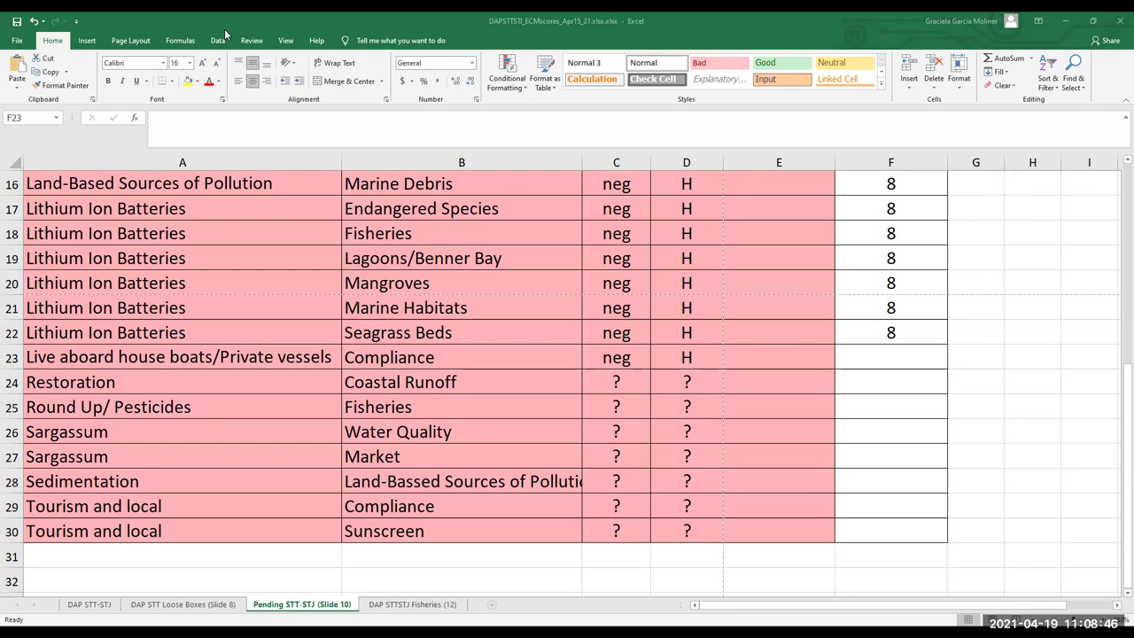
click(891, 356)
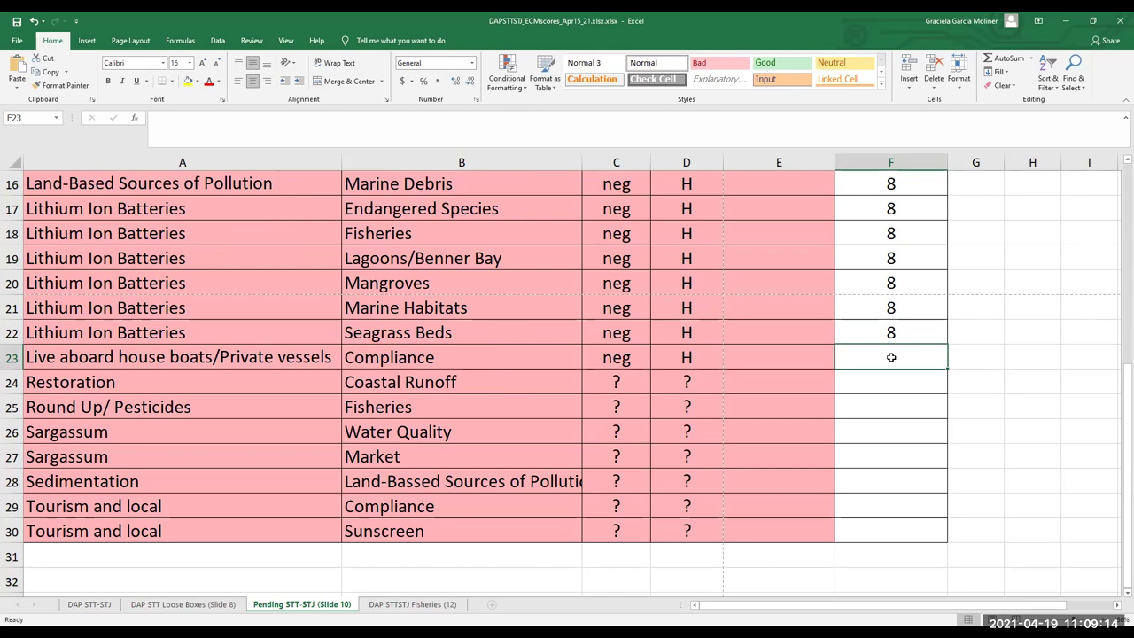
text(7)
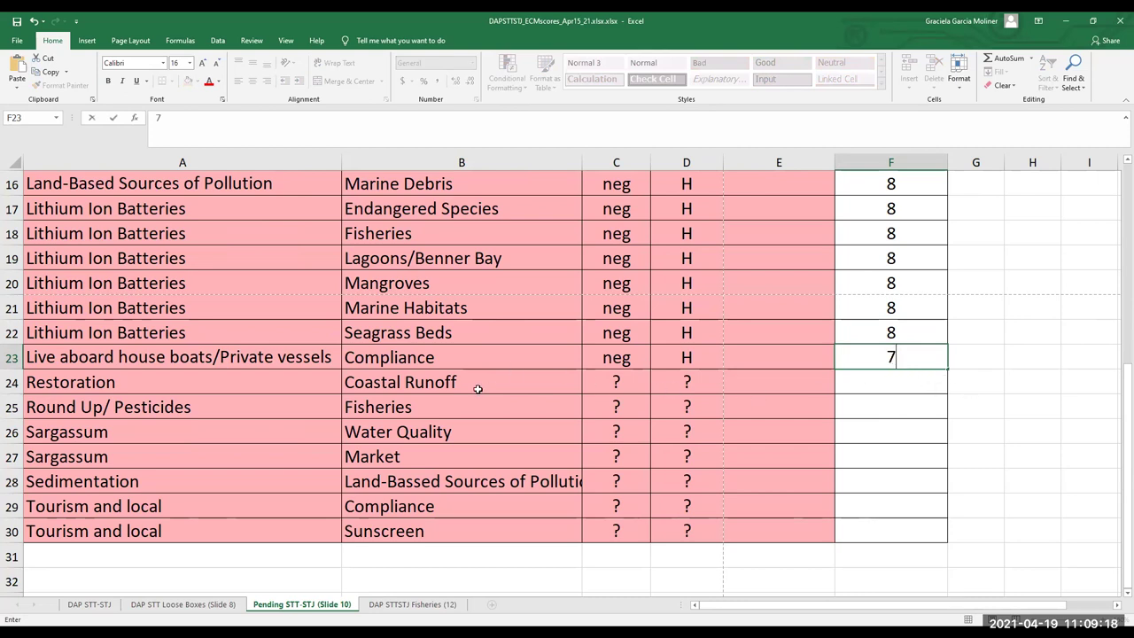
Fill in the Restoration on Coastal Runoff row with effect "neg" in C24, score H in D24 and count 8 in F24
click(609, 380)
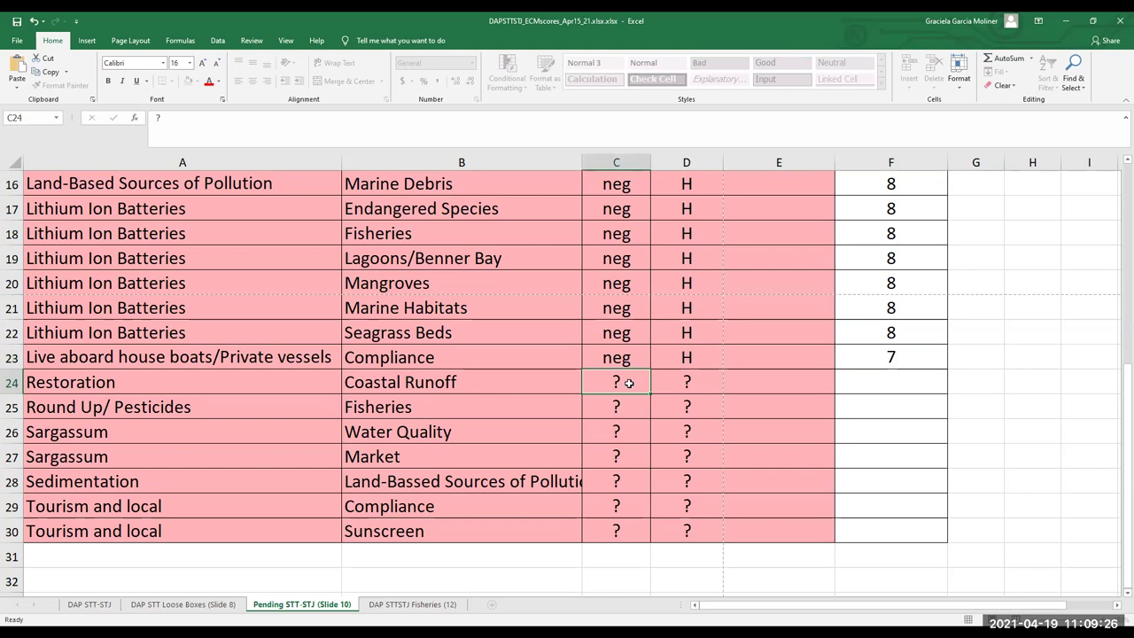
key(Delete)
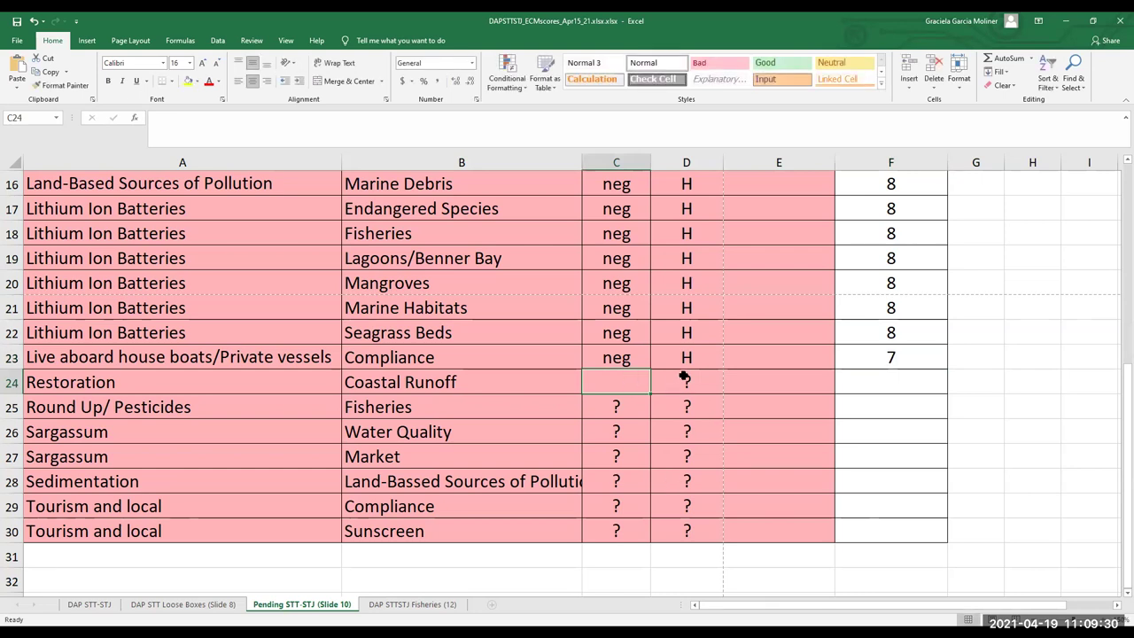
text(n)
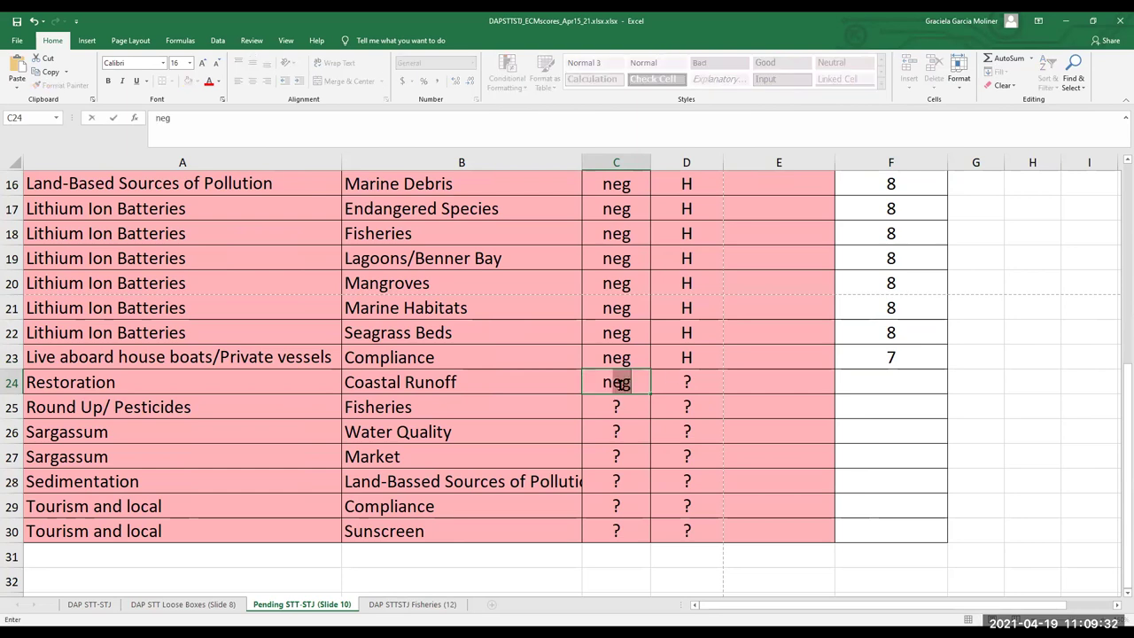
text(eg)
click(685, 381)
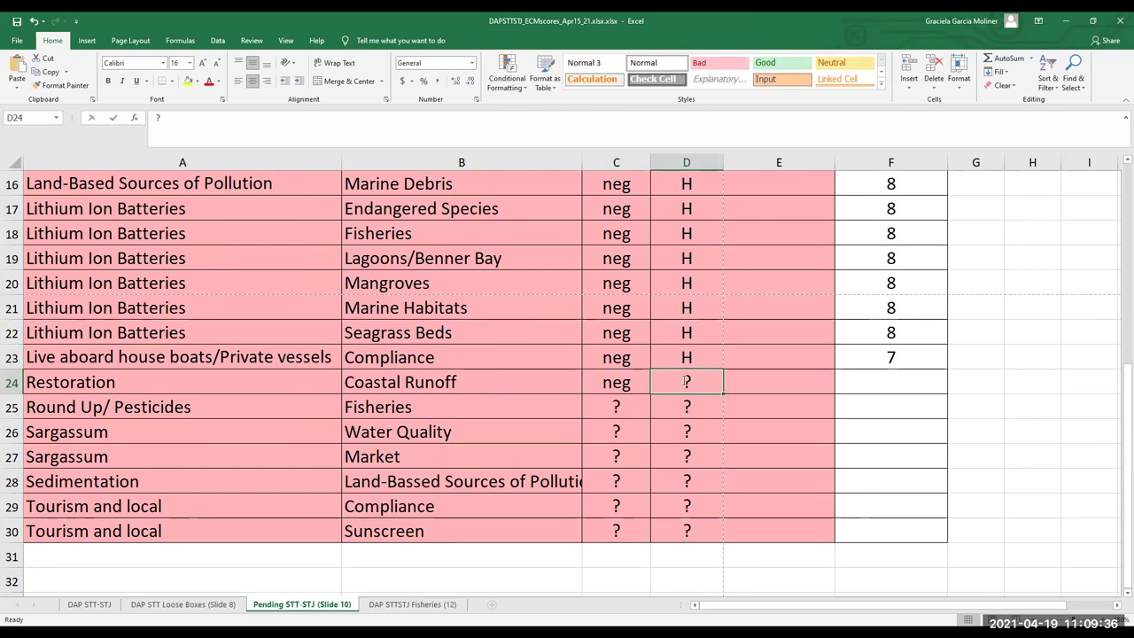
text(H)
click(892, 383)
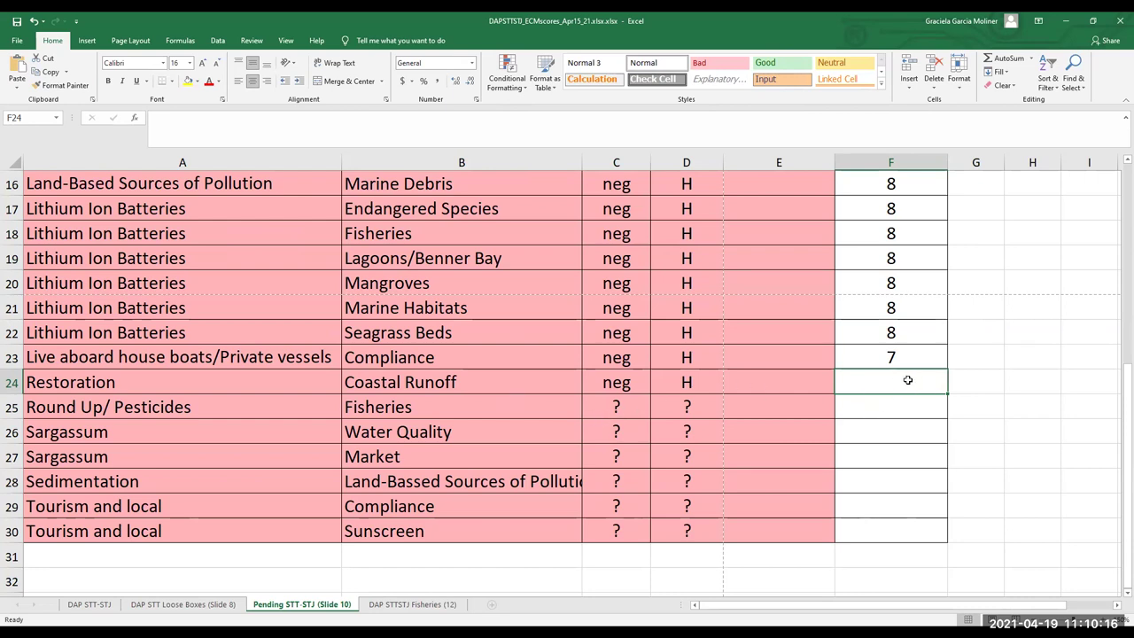
text(8)
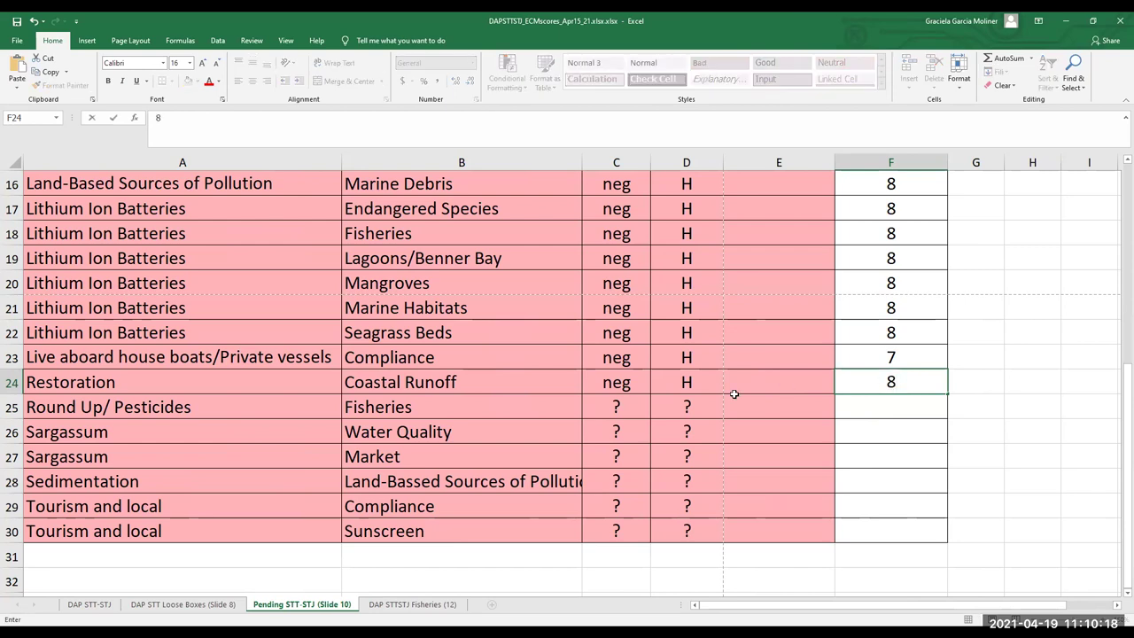
Enter "neg" as the effect in C25 for Round Up/ Pesticides on Fisheries and clear the placeholder score in D25
click(606, 408)
mouse_move(606, 409)
mouse_down()
mouse_move(668, 409)
mouse_move(615, 408)
mouse_up()
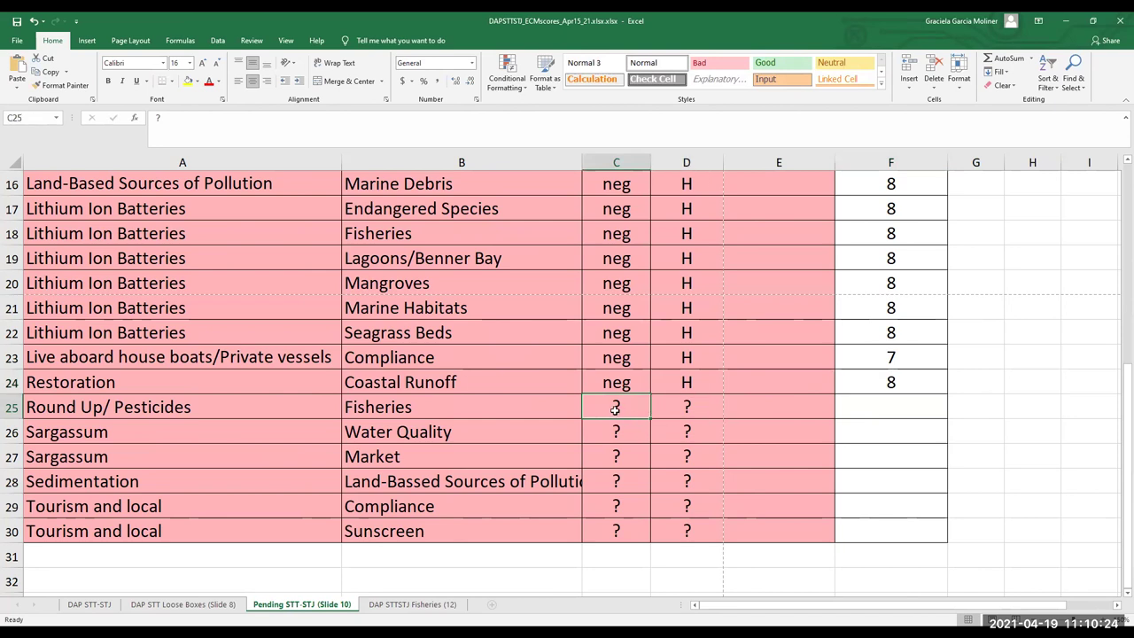
key(Delete)
text(neg)
click(683, 406)
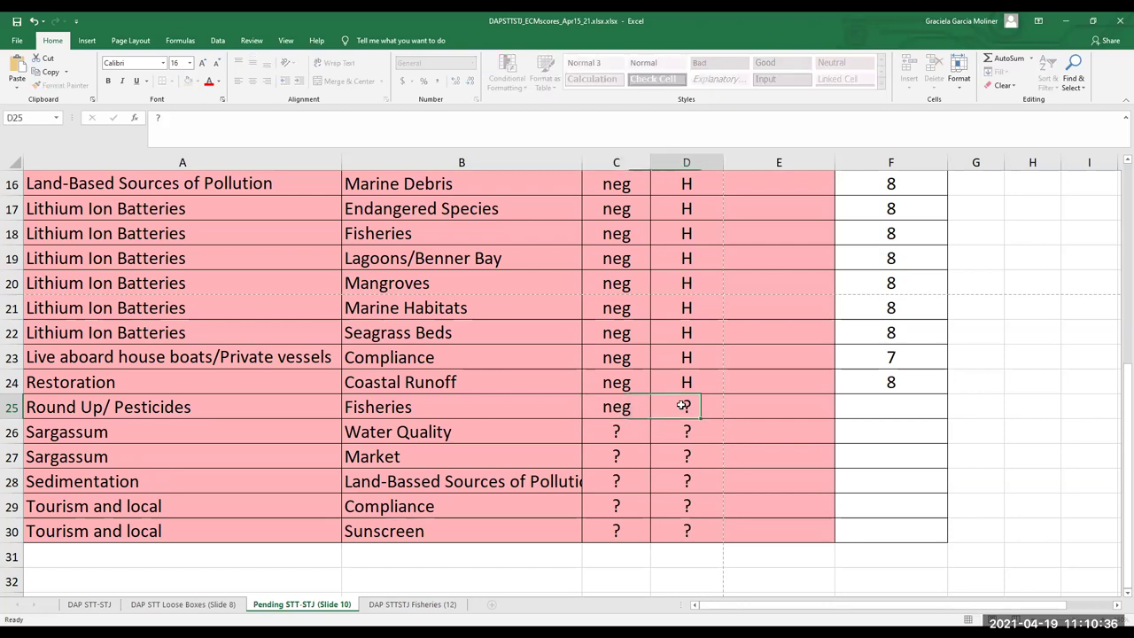
key(Delete)
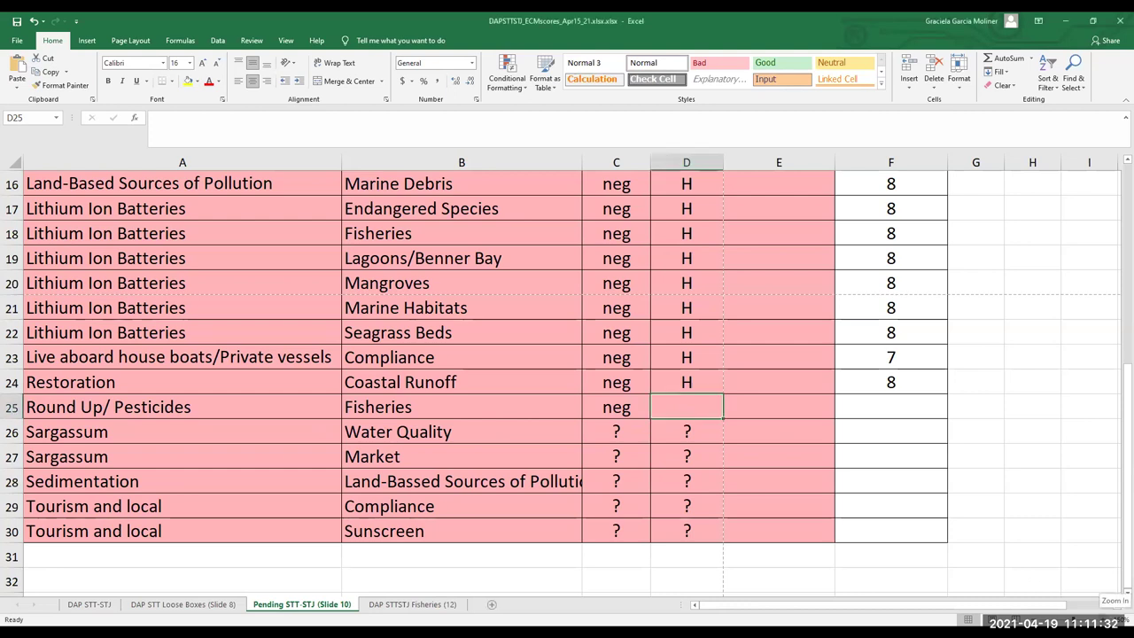
Append "(cleaning chemicals)" to the Round Up/ Pesticides component name in A25
scroll(1020, 484, up, 2)
scroll(1020, 484, down, 1)
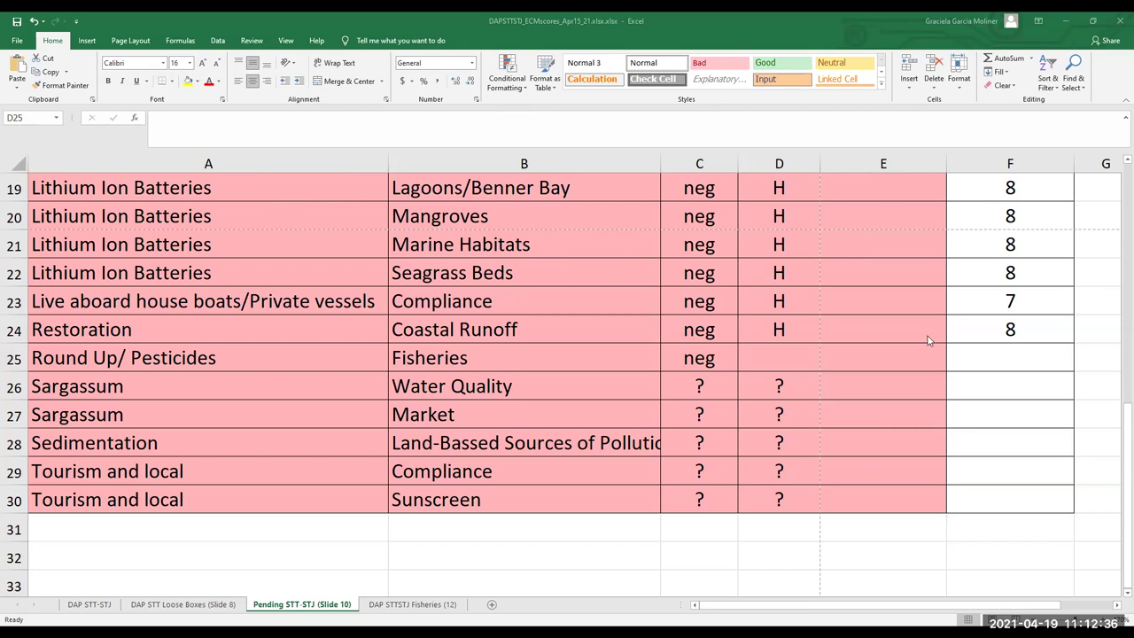
click(786, 356)
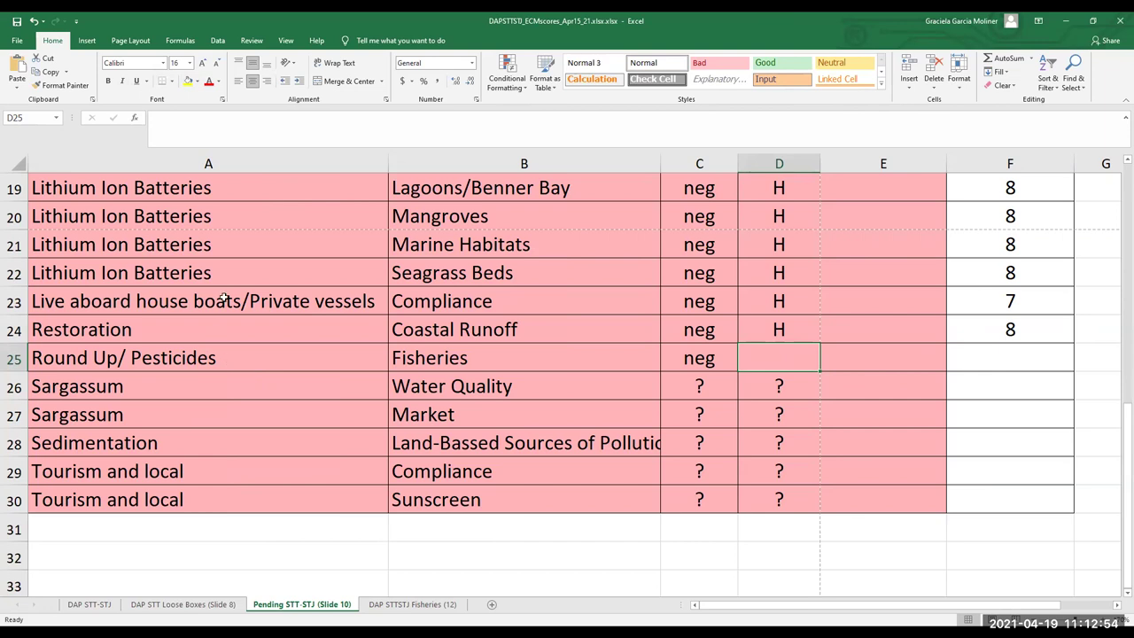
click(236, 355)
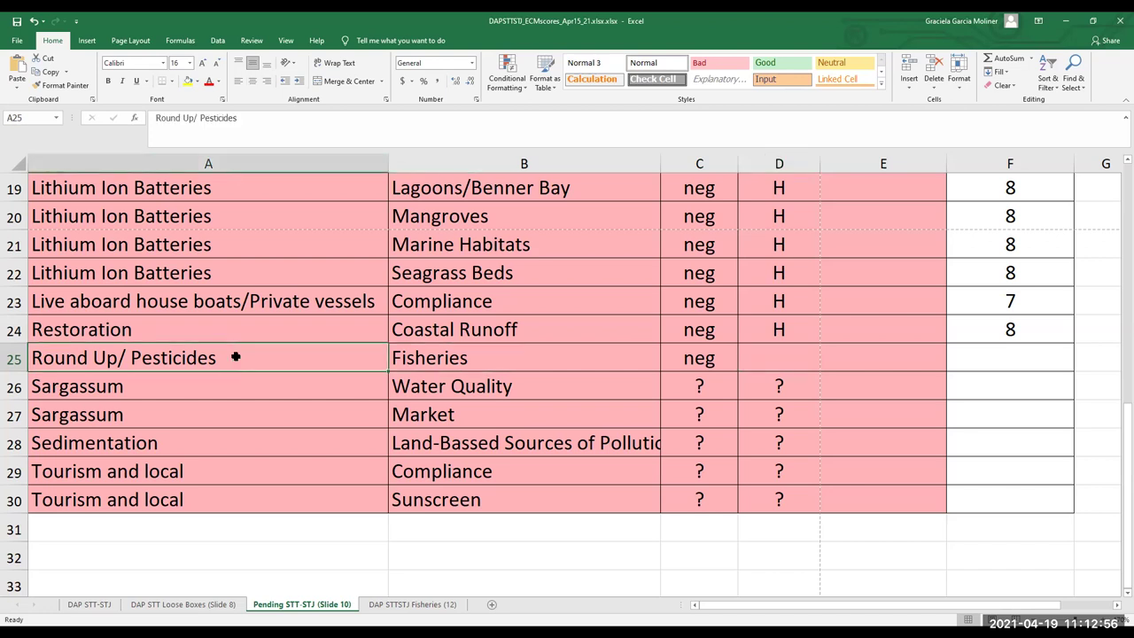
click(256, 121)
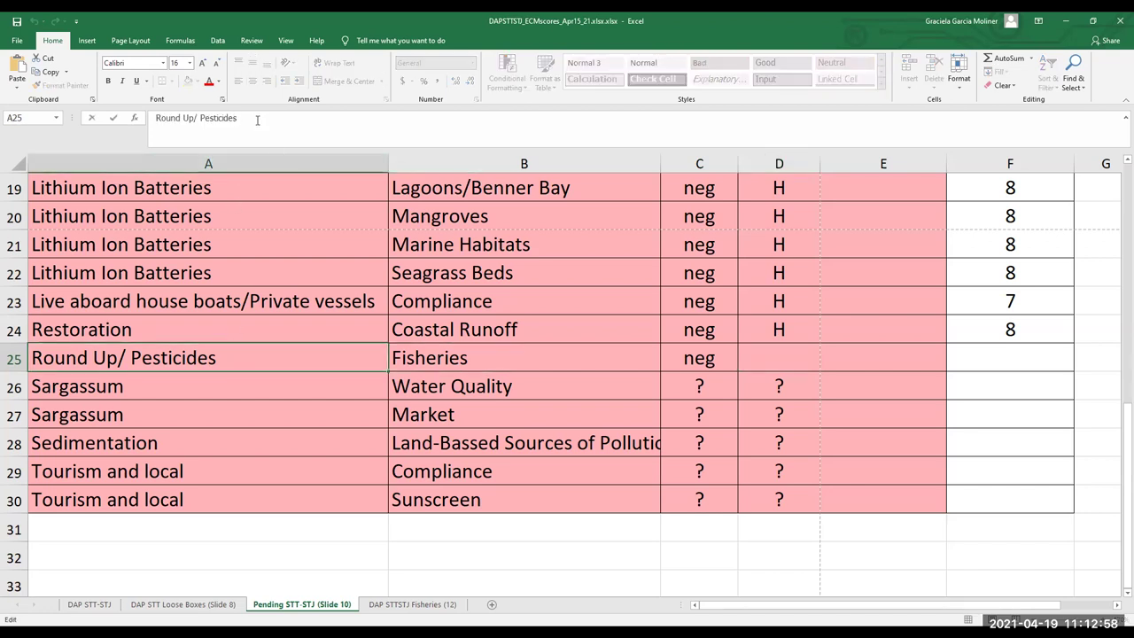
text(leaning che)
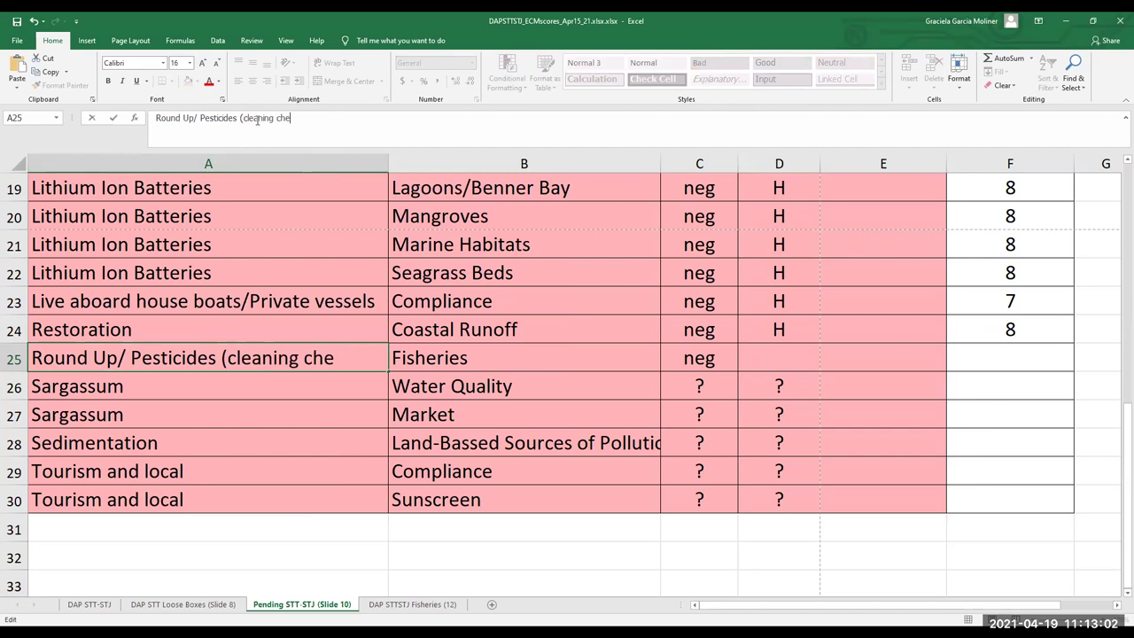
text(micals))
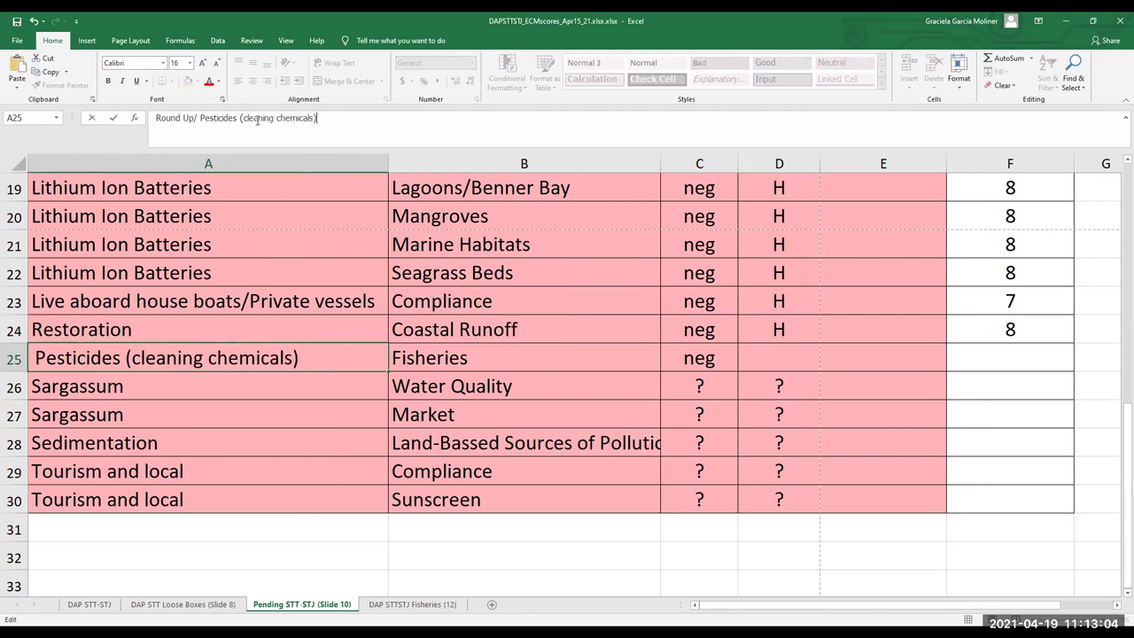
click(524, 360)
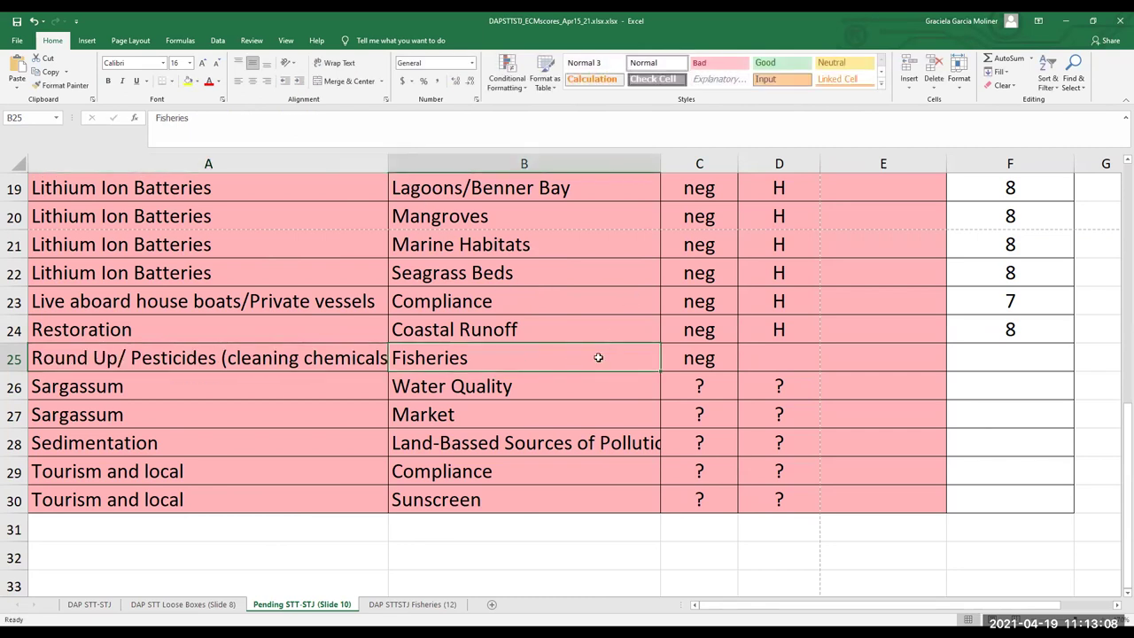
Enter consensus score H in D25 and participant count 8 in F25 for Round Up/ Pesticides on Fisheries
click(778, 363)
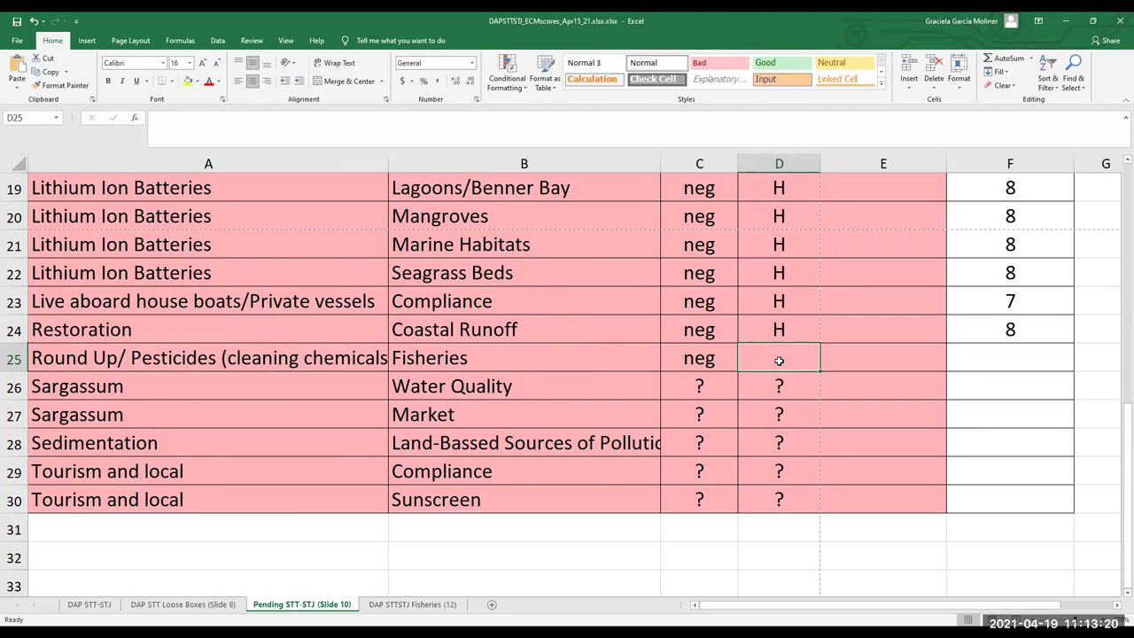
text(H)
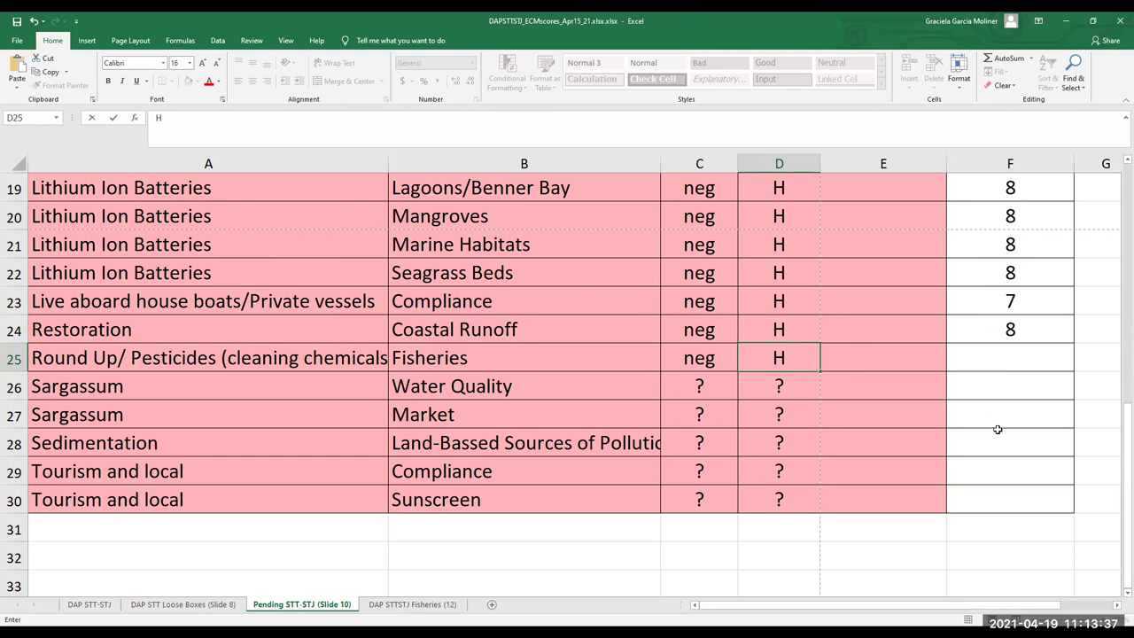
click(1008, 359)
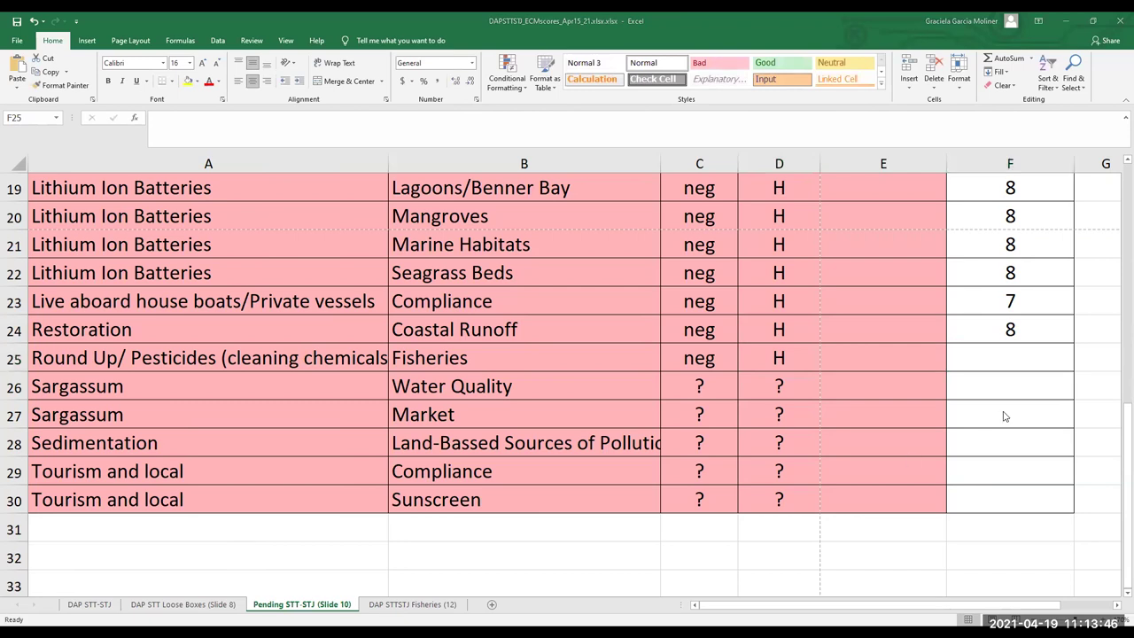
click(1008, 360)
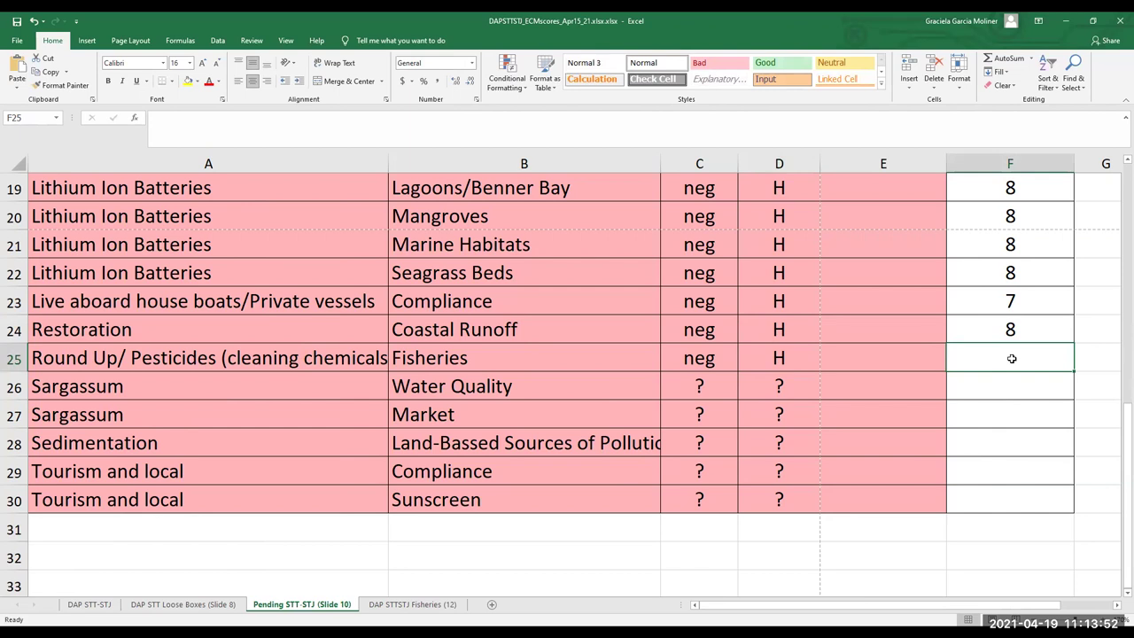
text(8)
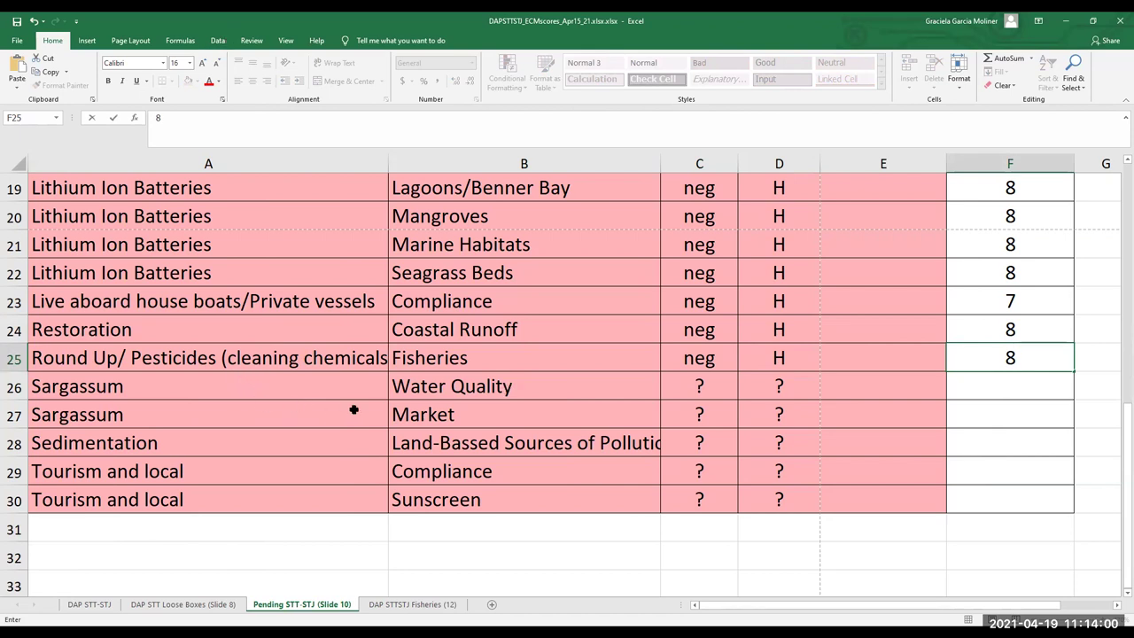
Enter effect "neg" in C26 and consensus score L-M in D26 for Sargassum on Water Quality
click(715, 387)
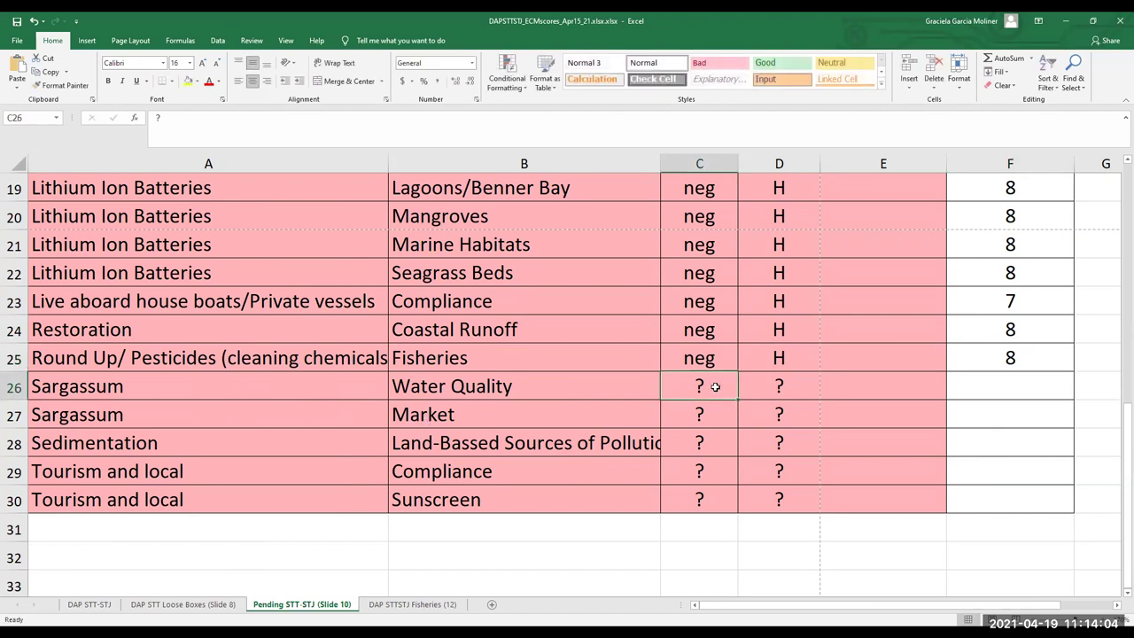
key(Delete)
click(712, 416)
click(689, 384)
text(neg)
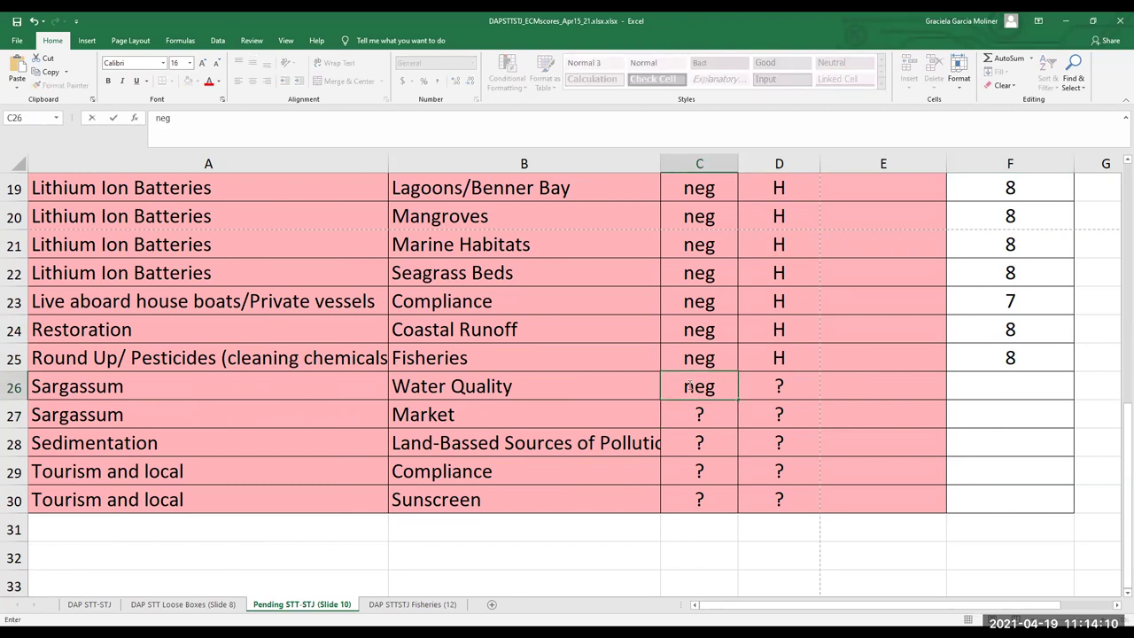
click(778, 384)
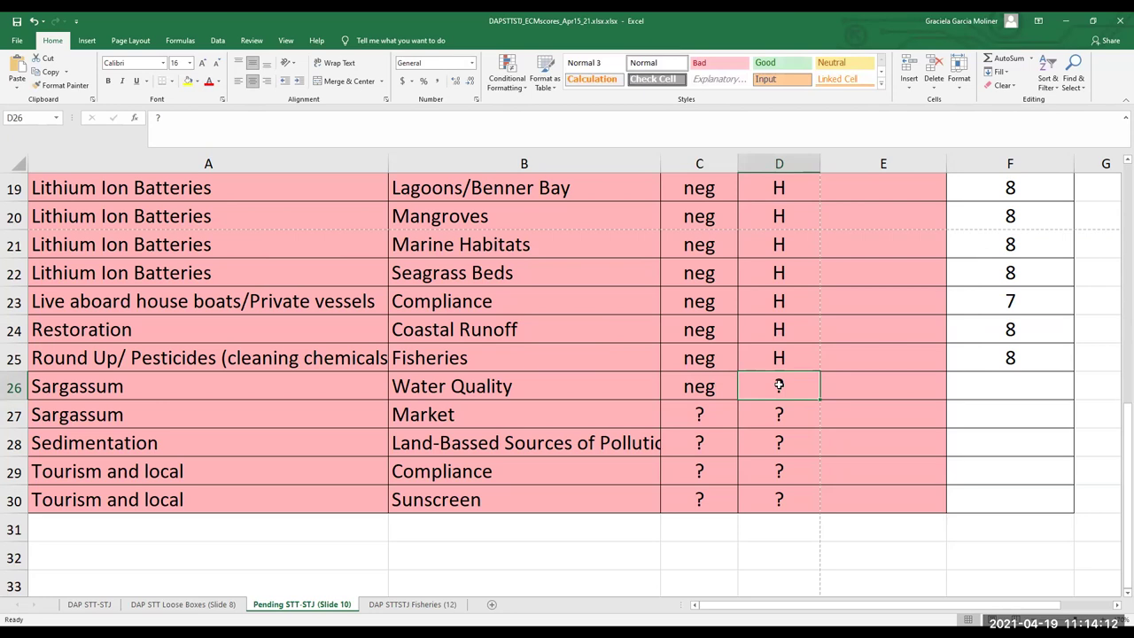
text(L-H)
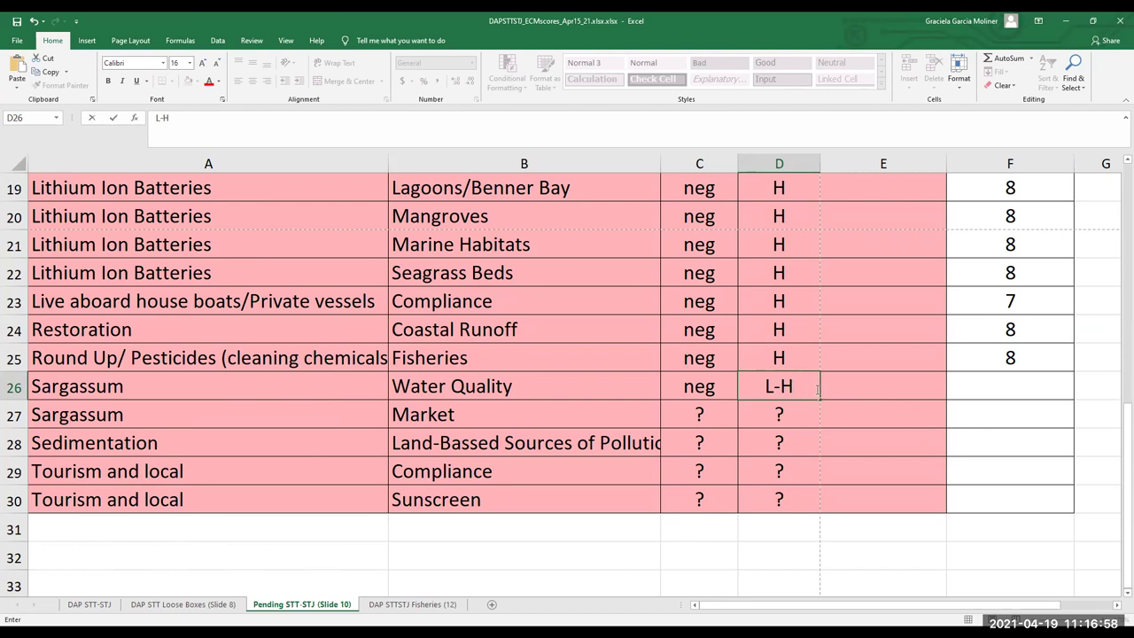
key(BackSpace)
text(M)
Try "neg/pos" as the effect in C26, and remove the "/pos" addition again
click(699, 386)
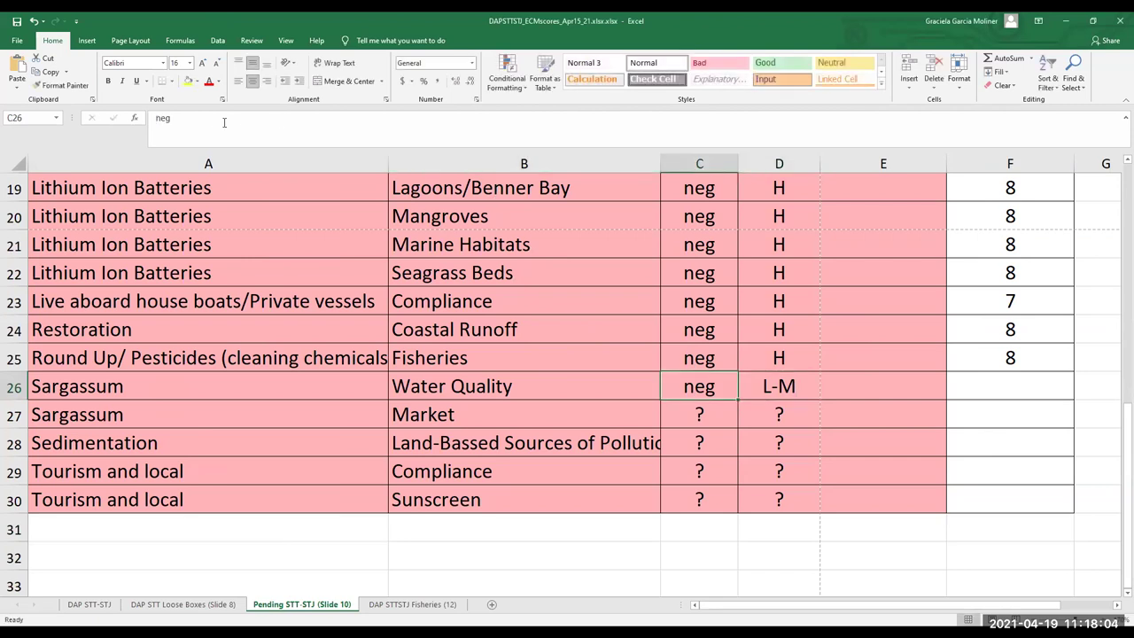
click(177, 120)
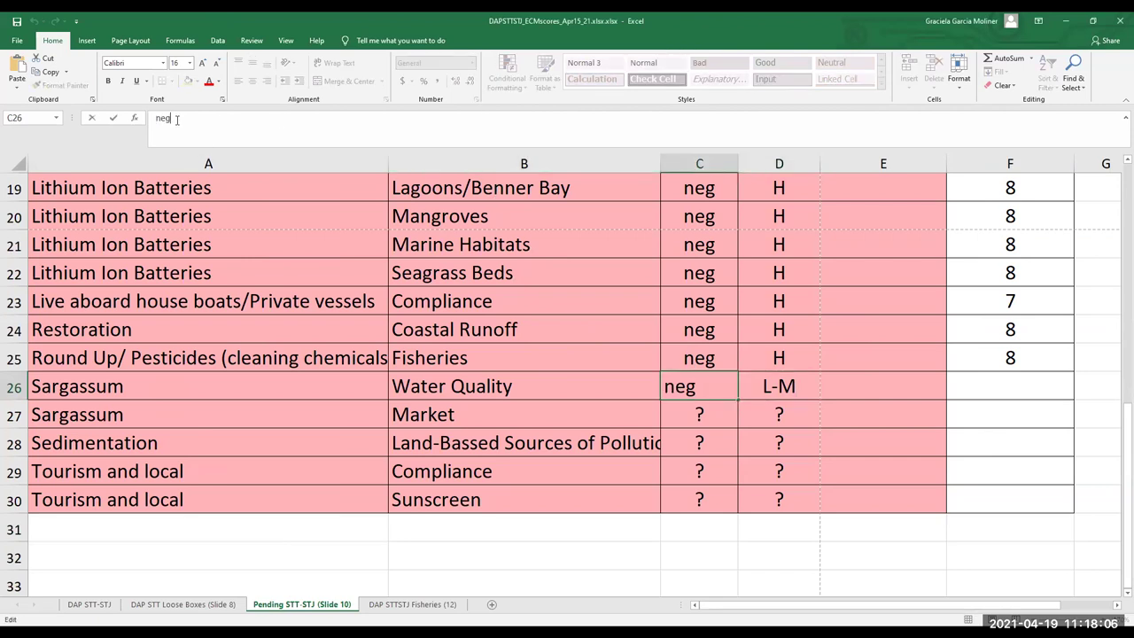
text(/pos)
drag(696, 387, 731, 387)
click(696, 387)
drag(697, 386, 734, 386)
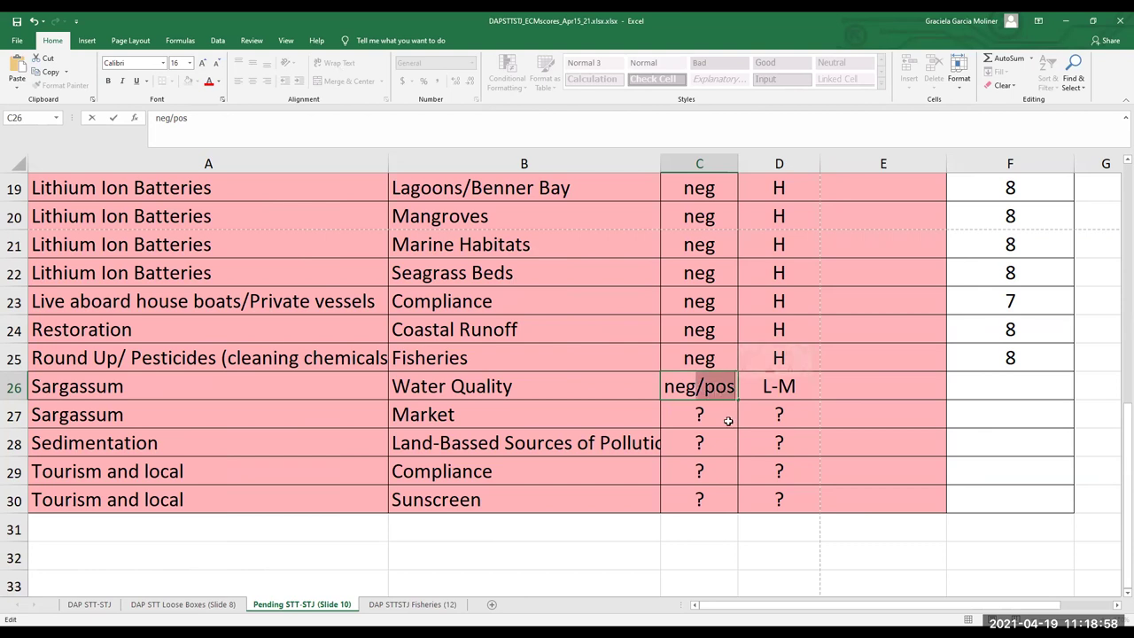
key(BackSpace)
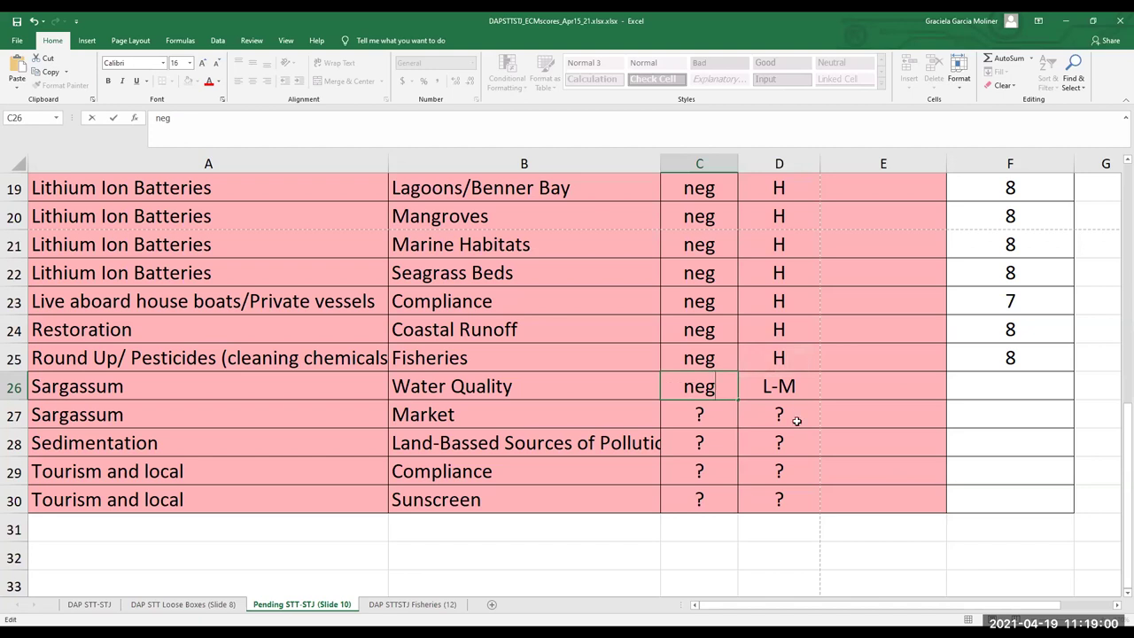
Reduce the consensus score in D26 to L and enter participant count 8 in F26
click(796, 386)
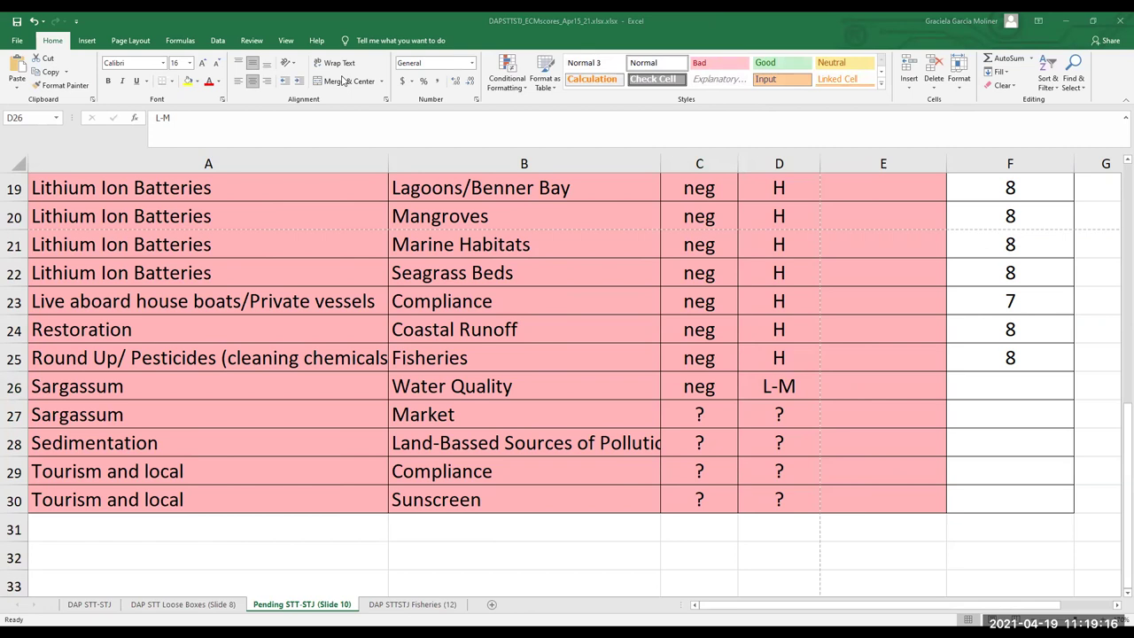
click(804, 383)
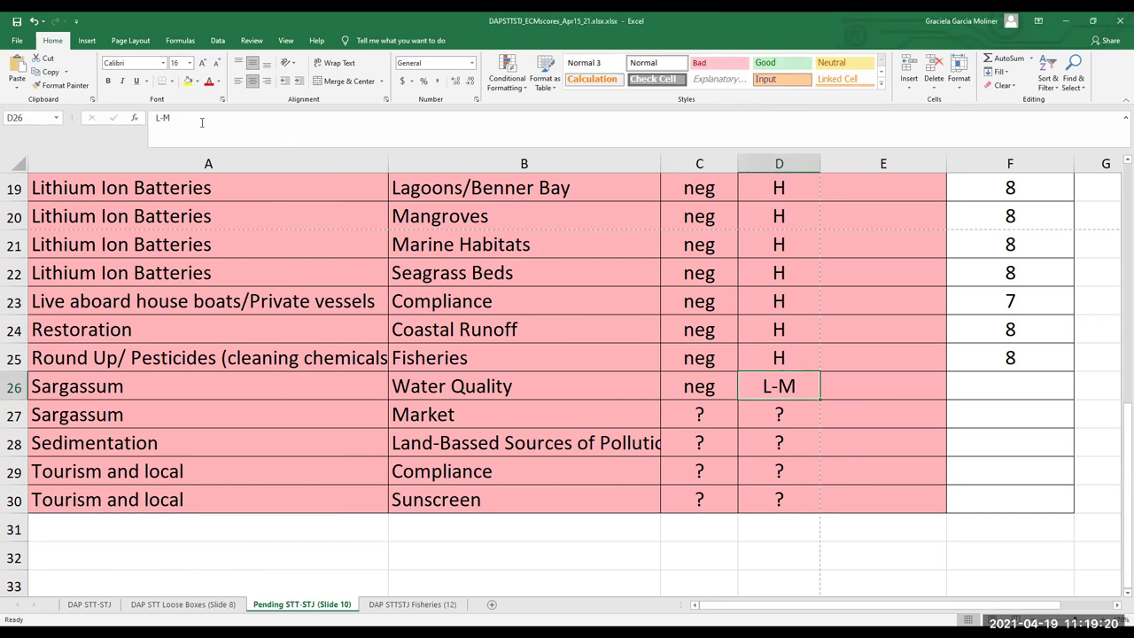
click(165, 118)
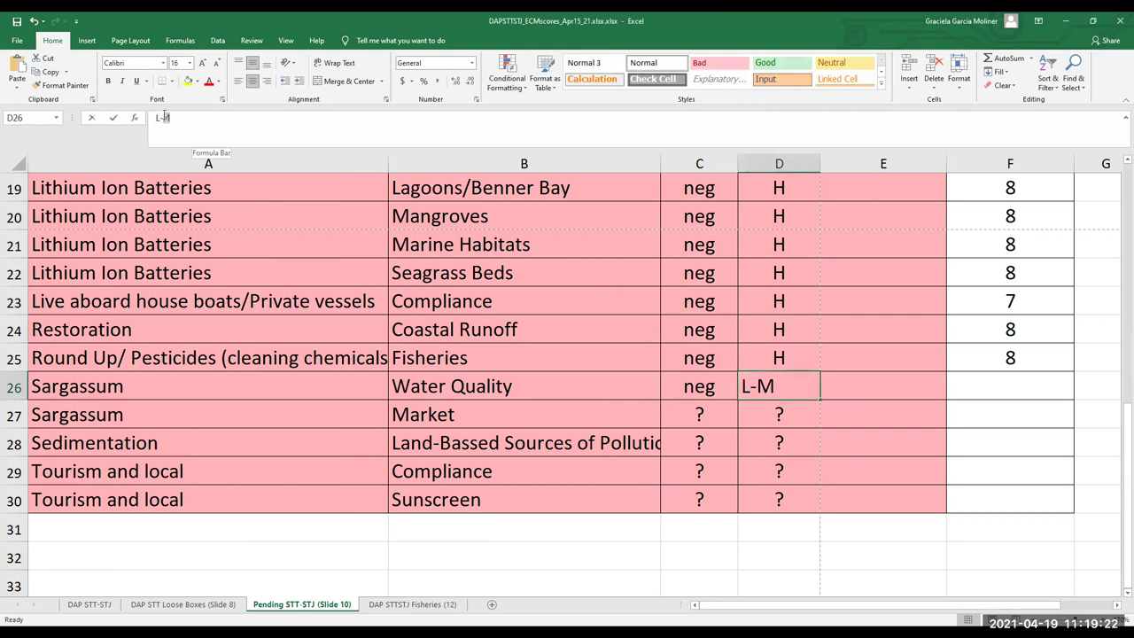
drag(163, 116, 157, 116)
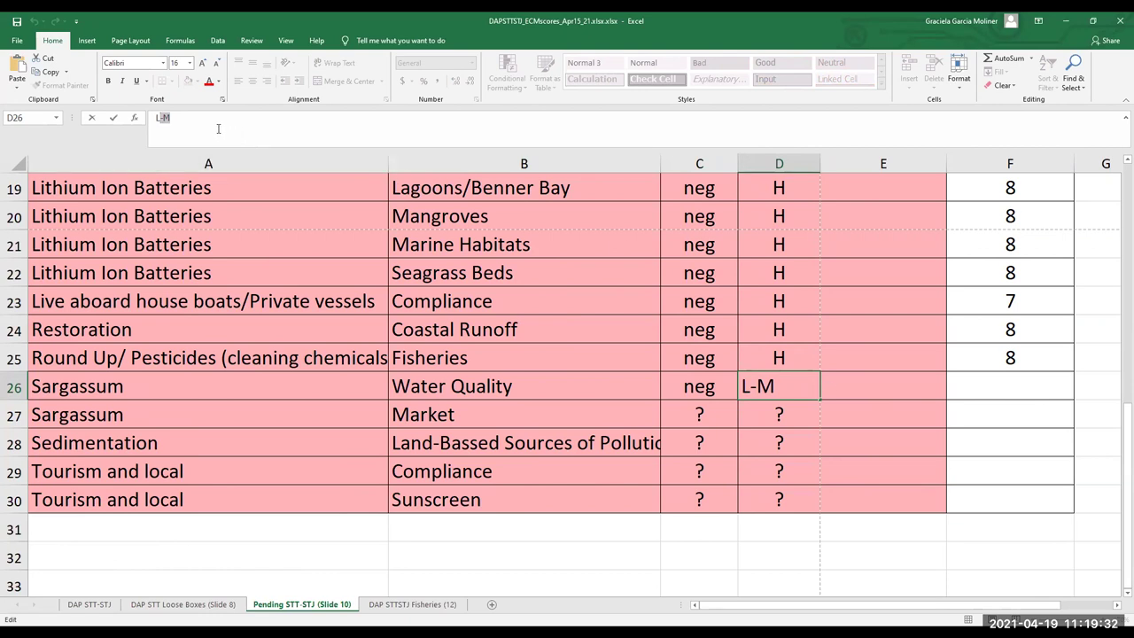
key(BackSpace)
click(995, 388)
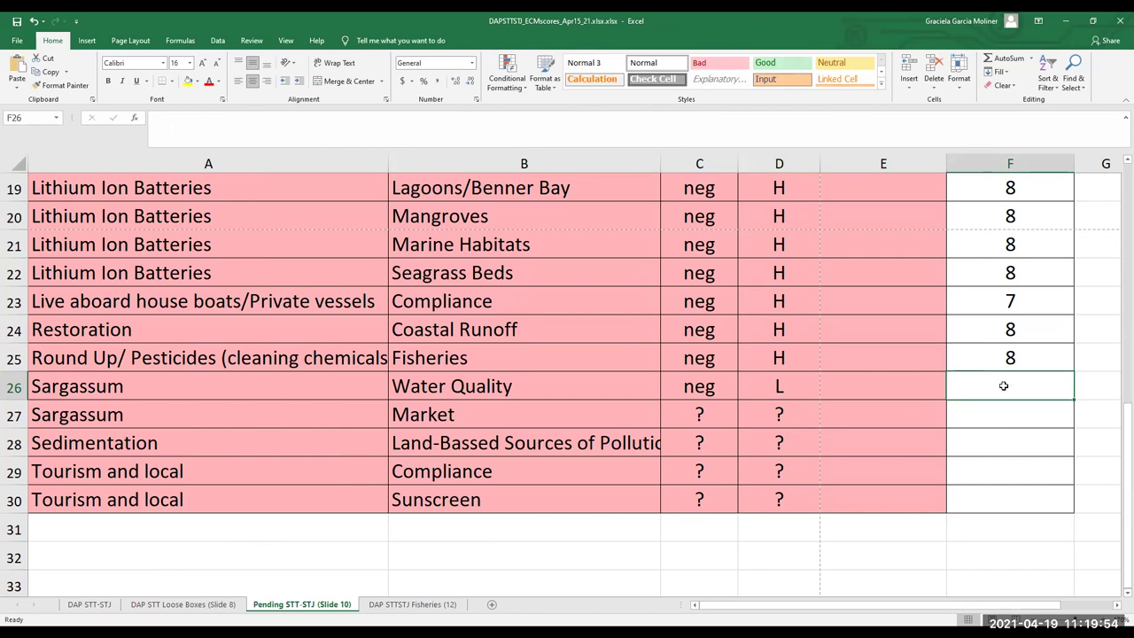
text(8)
Apply strikethrough to the Sargassum component name in A27
click(237, 417)
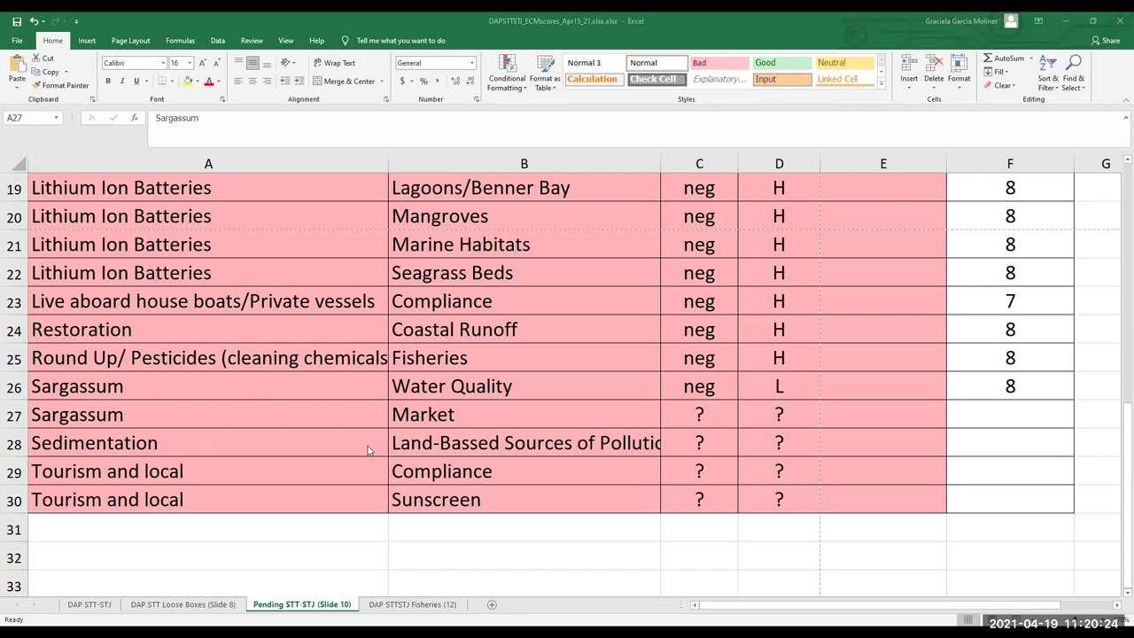
click(182, 413)
click(699, 418)
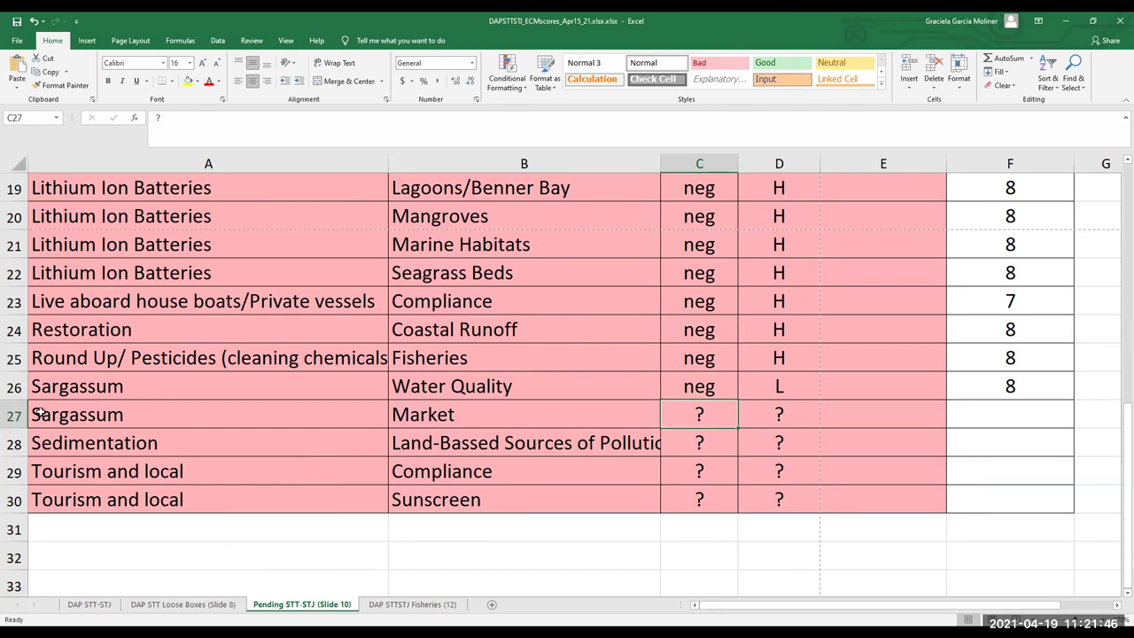
click(40, 413)
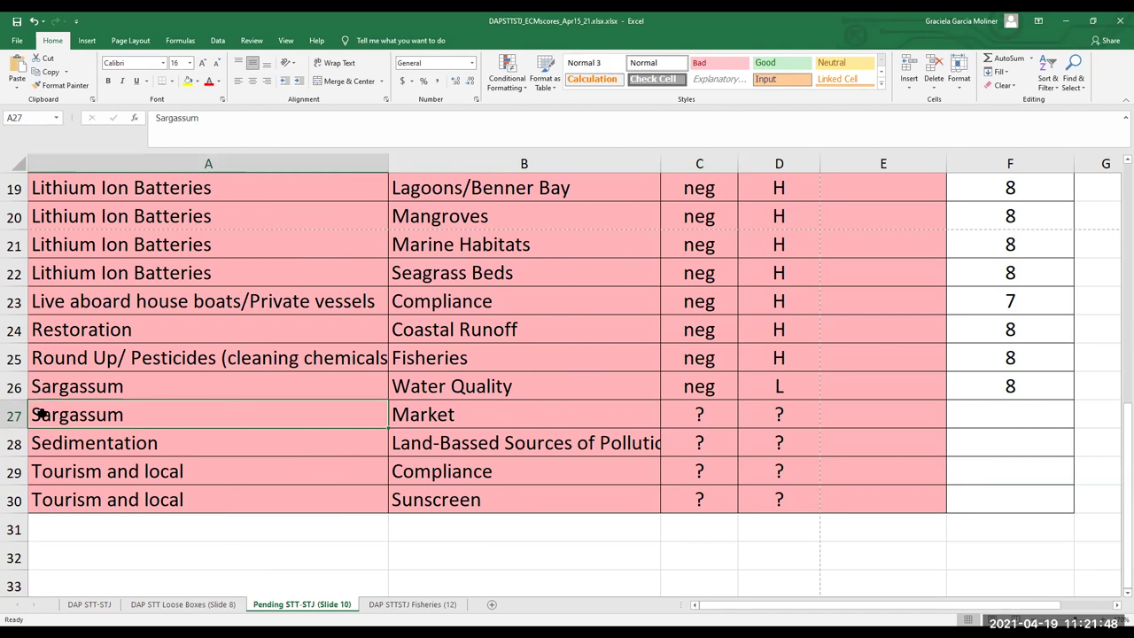
click(222, 101)
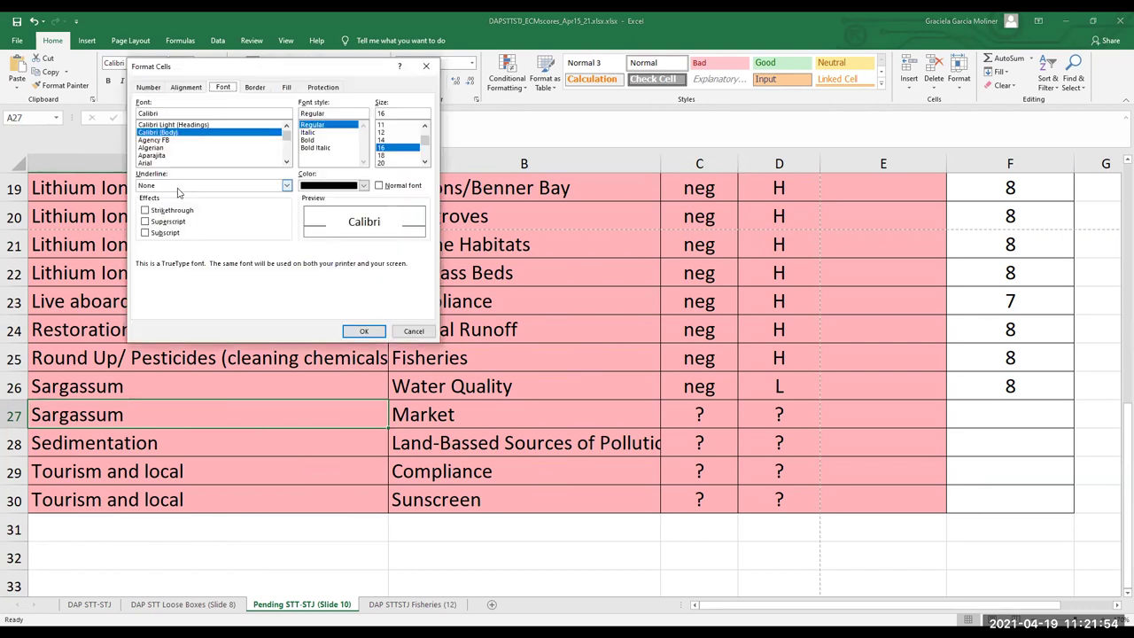
click(145, 211)
click(363, 331)
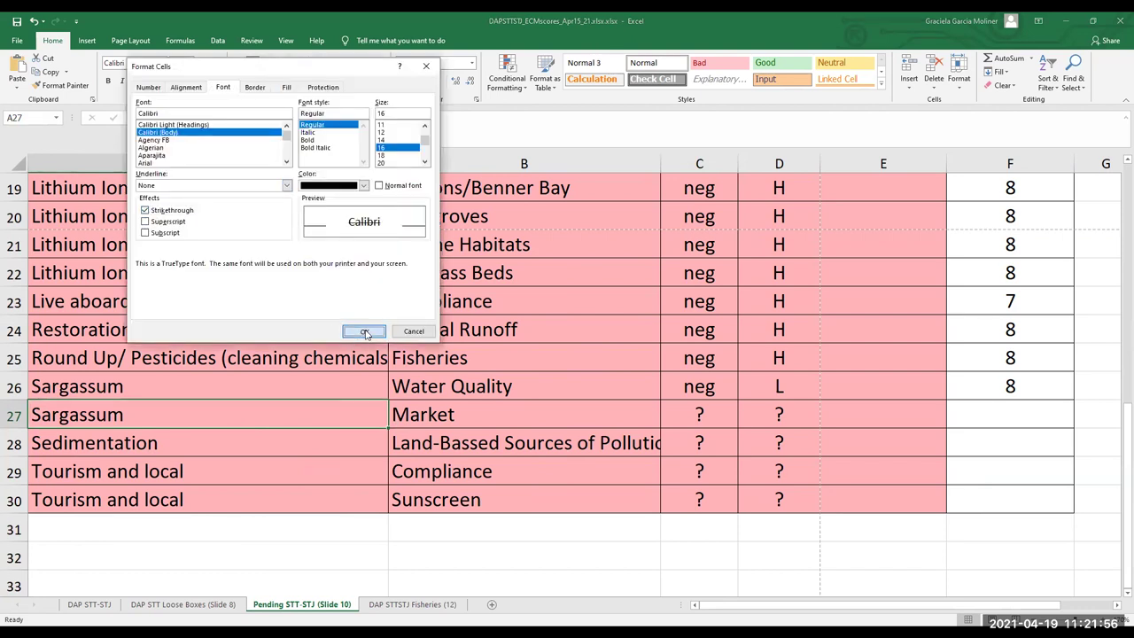
Try to extend the strikethrough across the whole Sargassum on Market row, A27:F27
drag(44, 413, 969, 412)
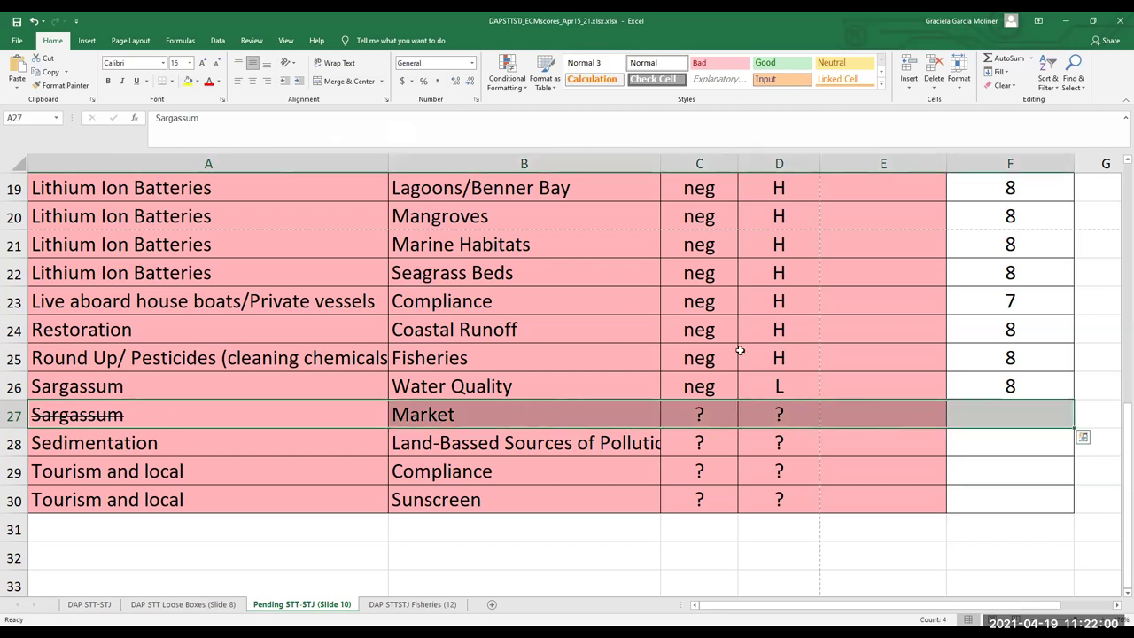
click(222, 98)
click(364, 332)
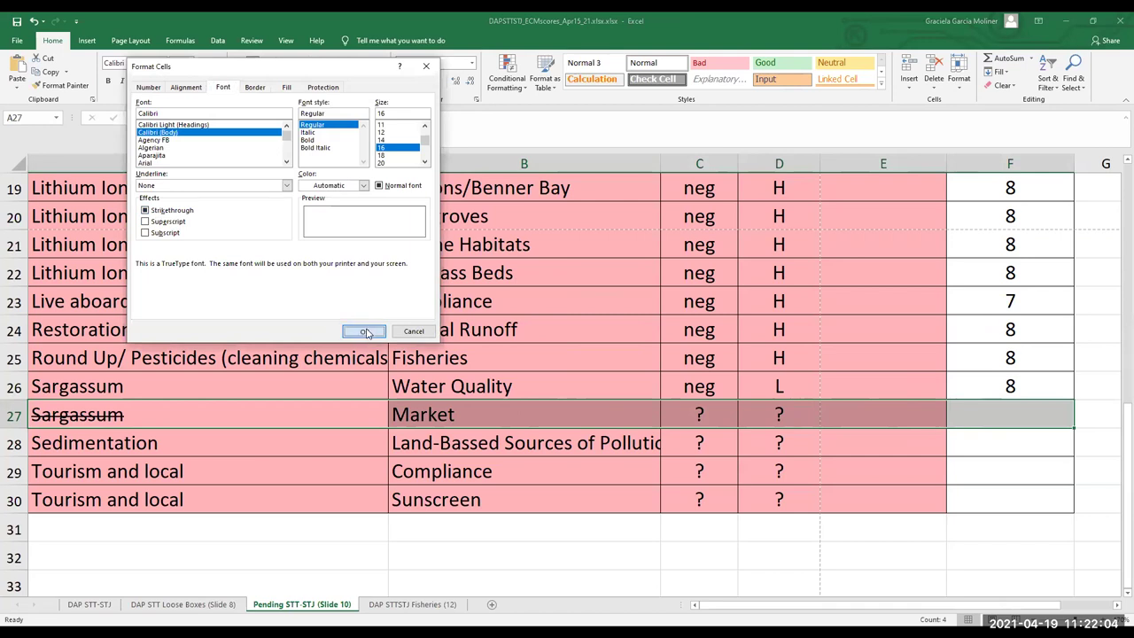
click(433, 432)
Apply strikethrough to the Market component name in B27
click(464, 406)
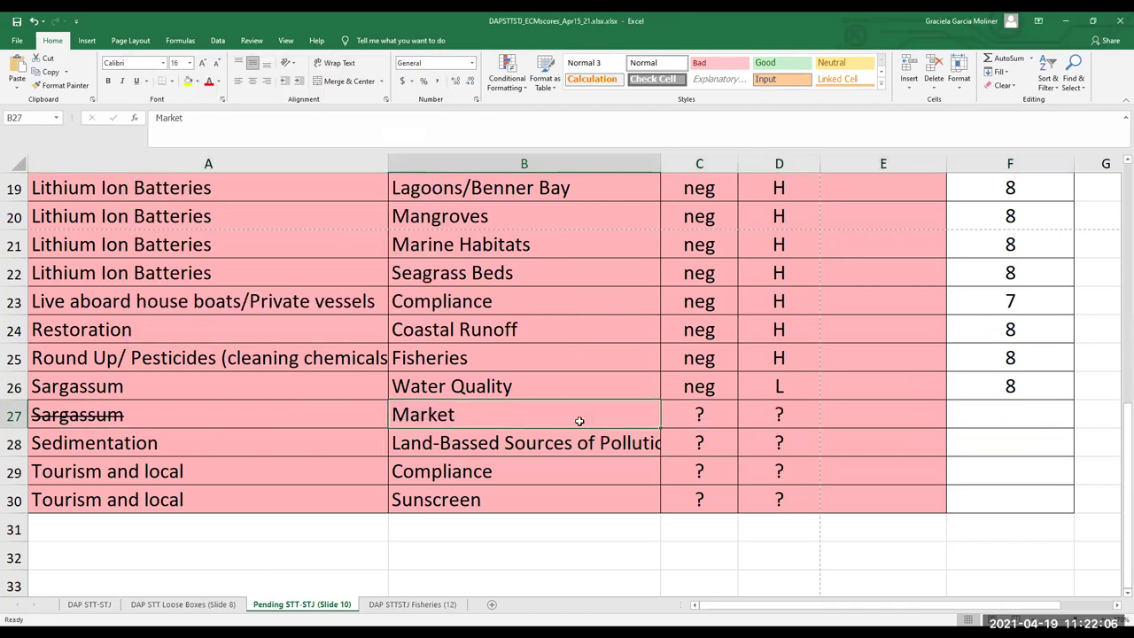
click(221, 98)
click(146, 210)
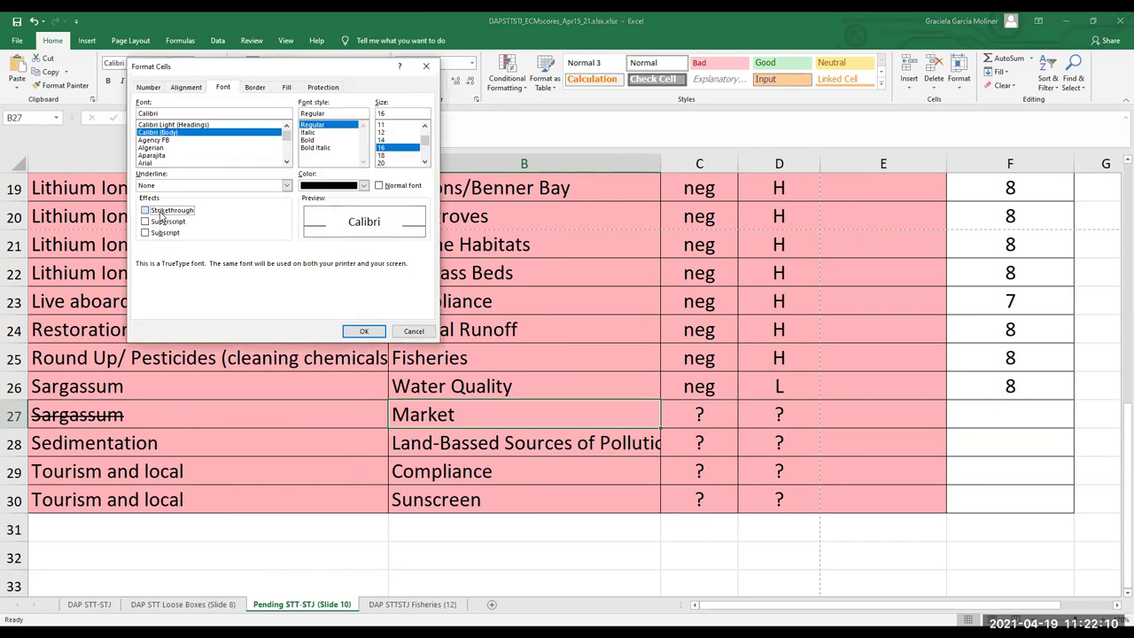
click(365, 331)
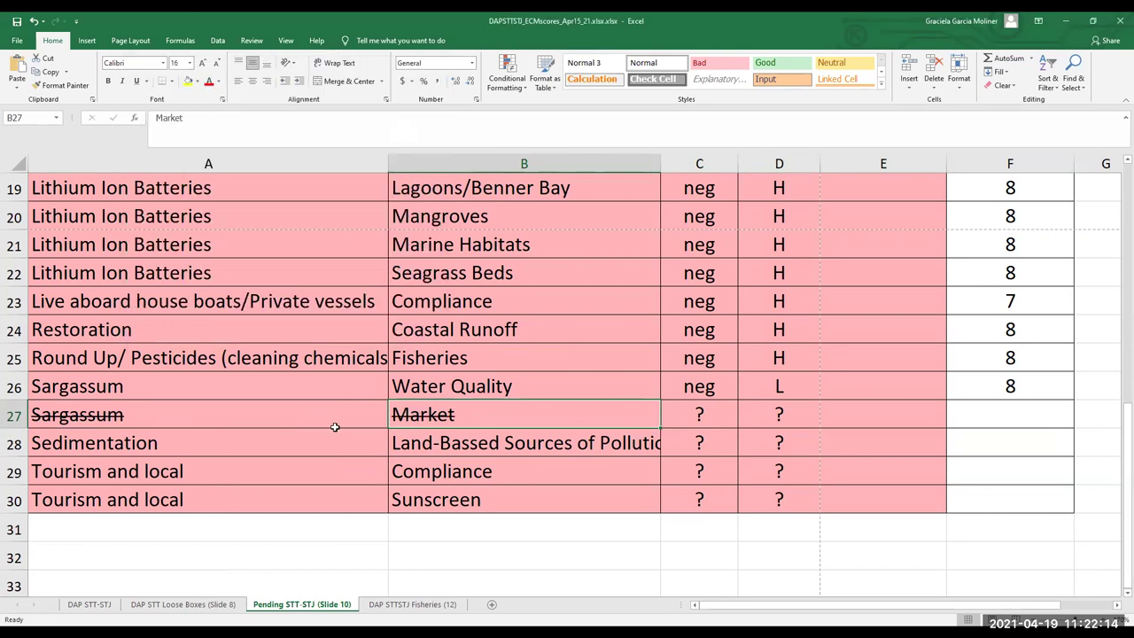
Mark the struck-out Sargassum on Market relationship as deleted by entering "del" in C27 and D27
click(683, 411)
text(del)
click(777, 416)
text(del)
Fill in the Sedimentation row with effect "neg" in C28, score H in D28 and count 8 in F28, and enter count 8 in F27
click(700, 444)
text(neg)
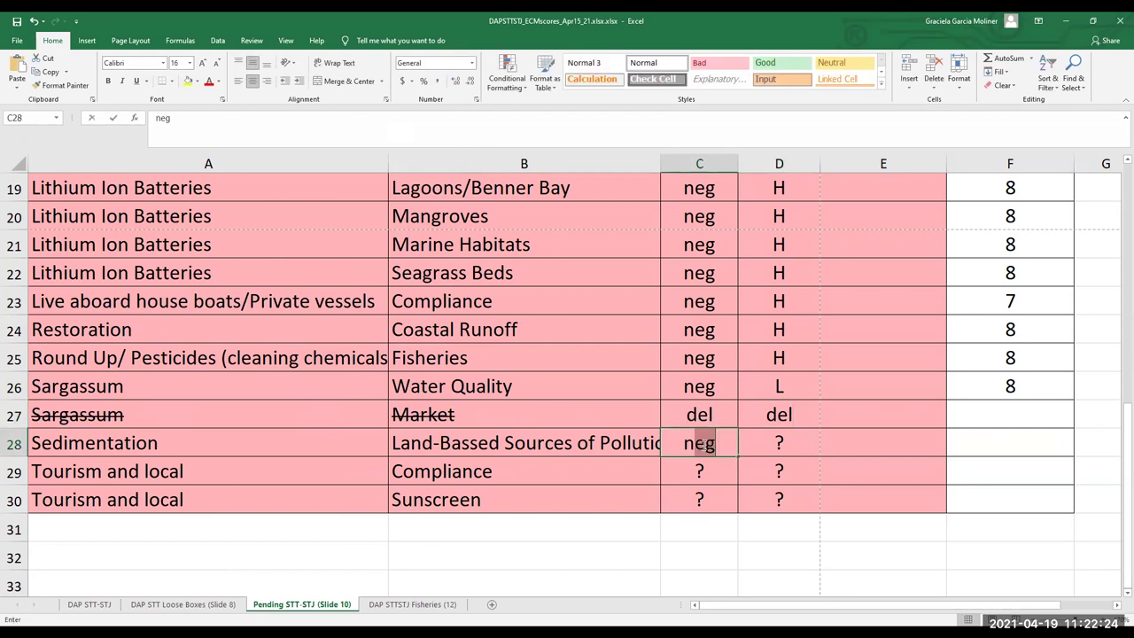
click(773, 445)
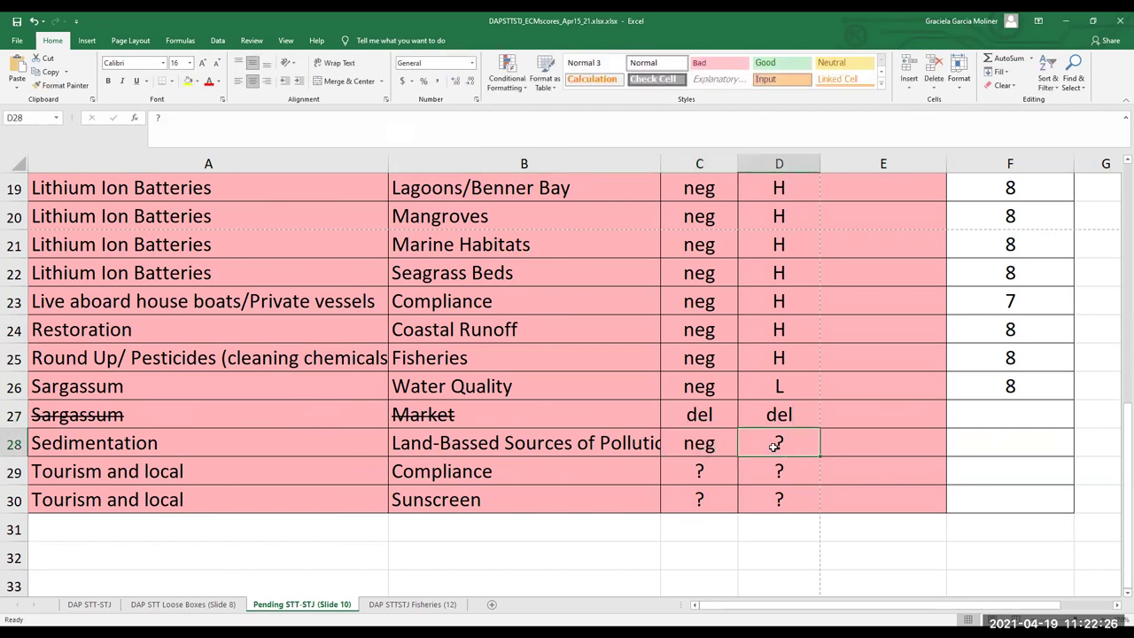
text(H)
click(996, 446)
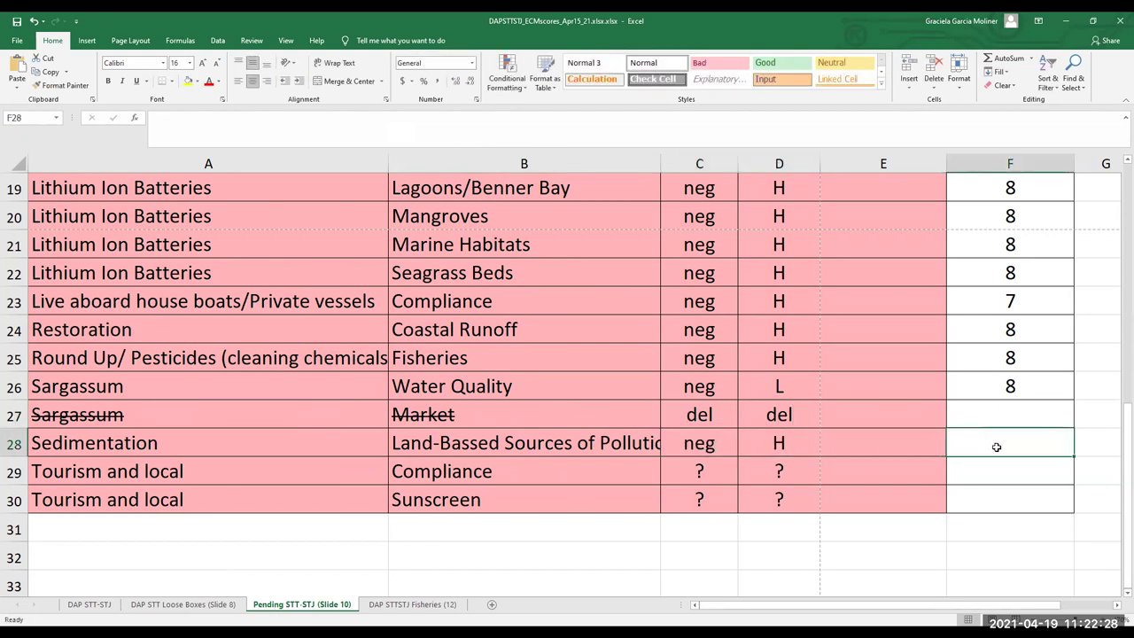
text(8)
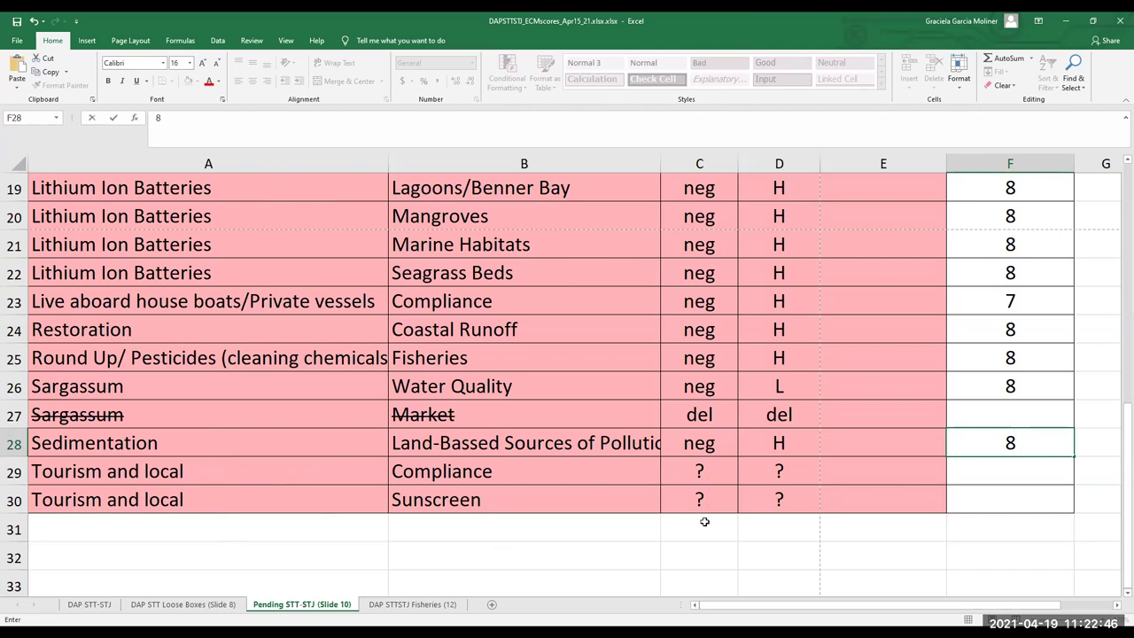
click(1020, 414)
text(8)
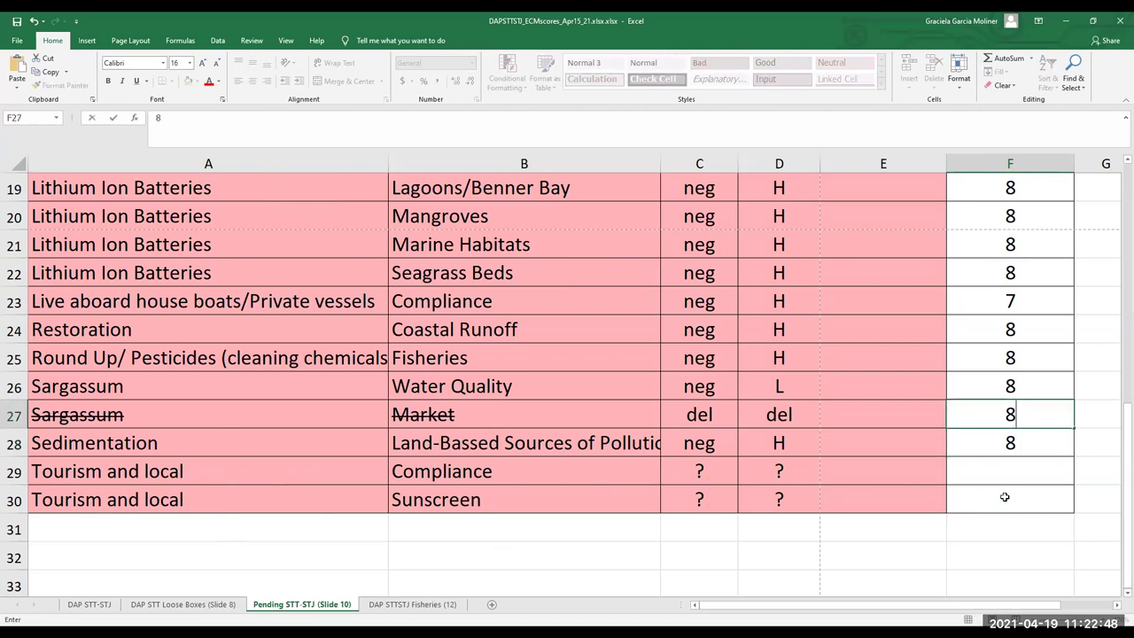
Clear the placeholder effects in C29 and C30 for the two Tourism and local rows
click(697, 471)
key(Delete)
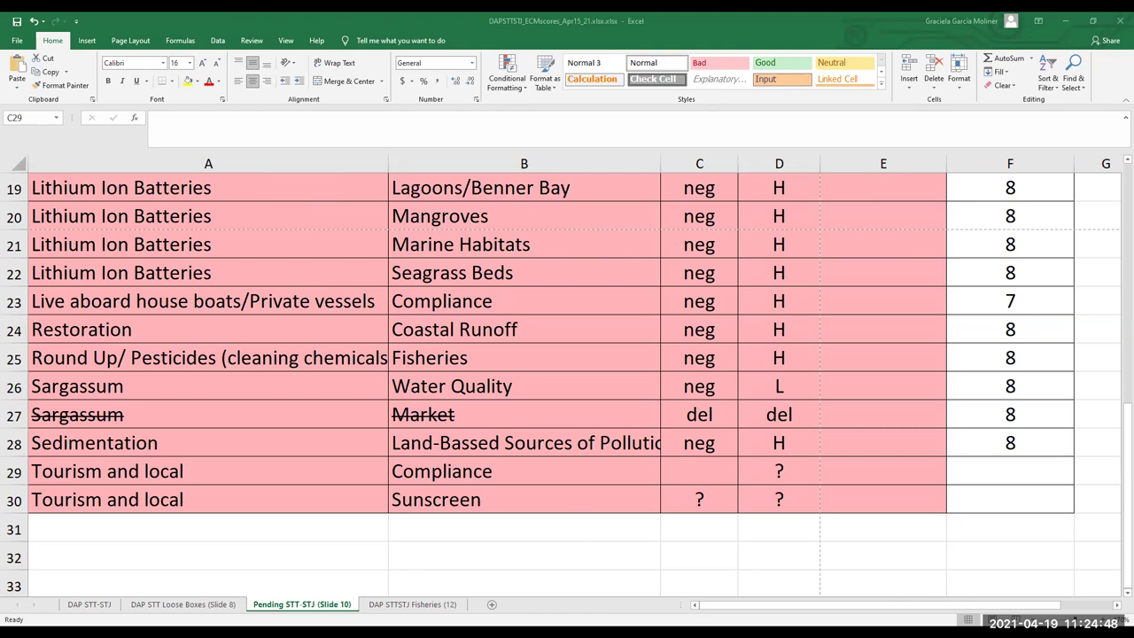
click(711, 501)
key(Delete)
click(699, 468)
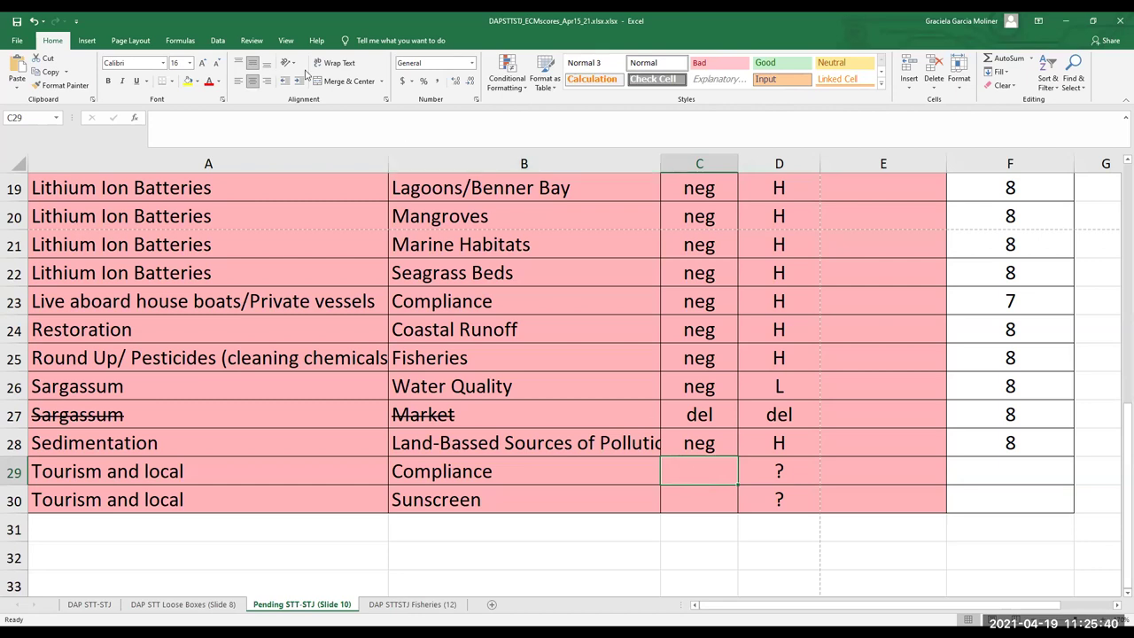
Fill in the Tourism and local on Compliance row with effect "neg" in C29, score M in D29 and count 8 in F29
click(698, 472)
text(neg)
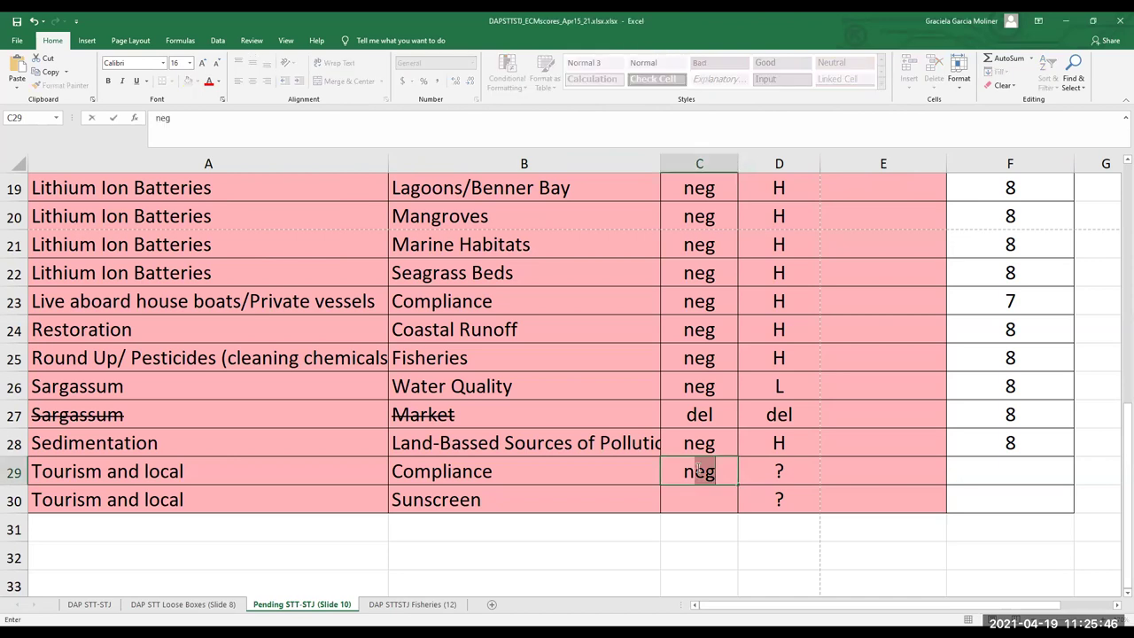
click(777, 471)
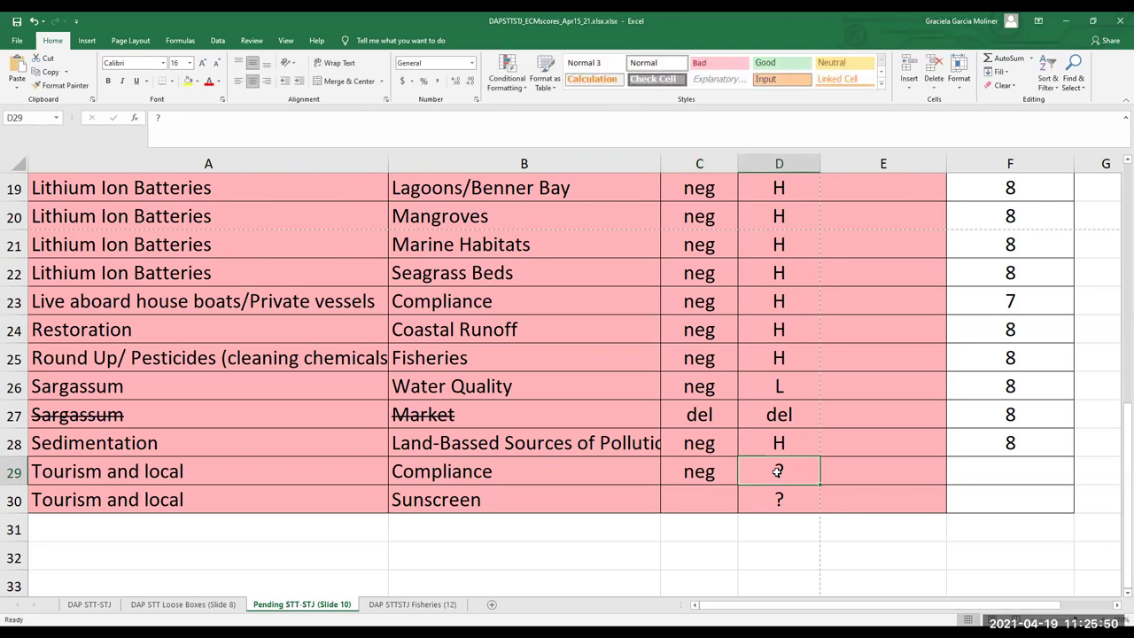
text(M)
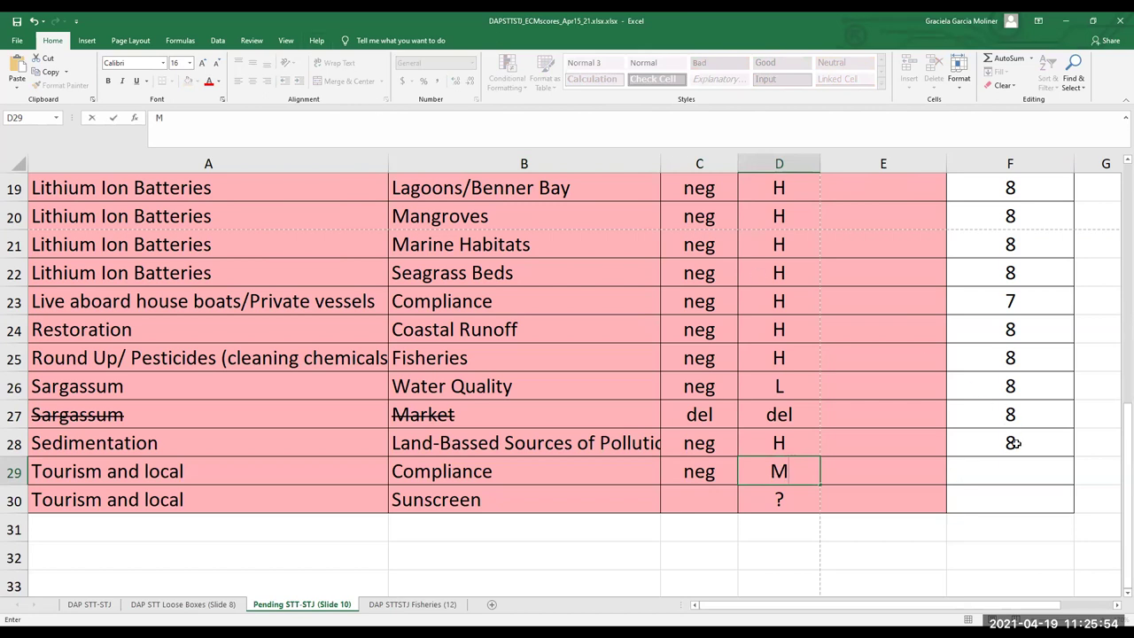
click(1010, 472)
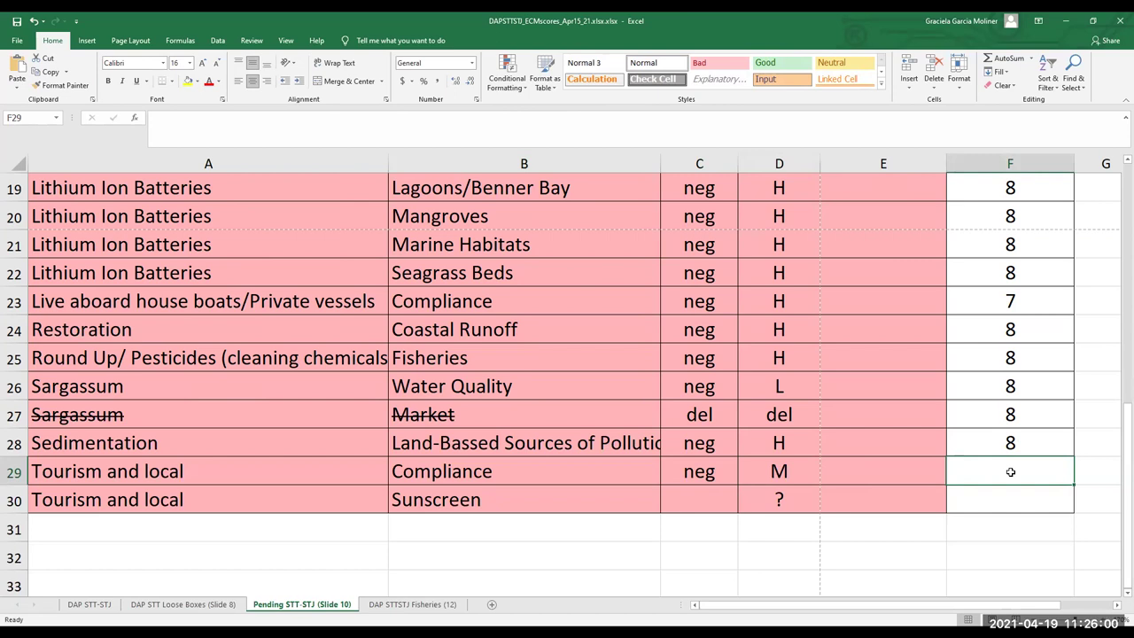
text(88)
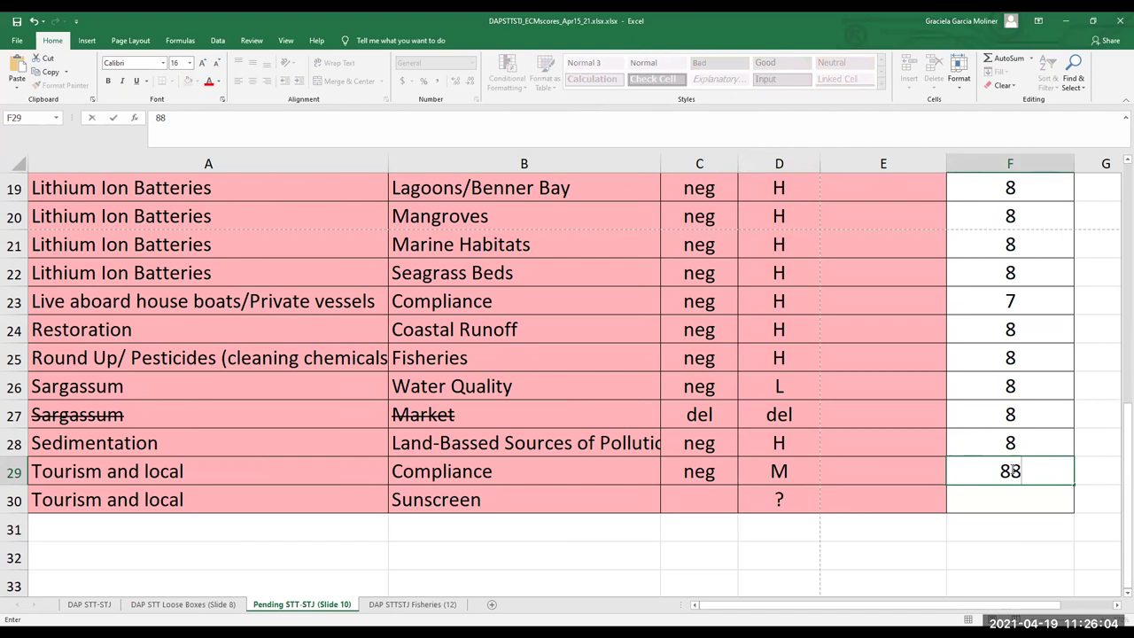
key(BackSpace)
Clear the placeholder score in D30 and enter effect "pos" in C30 for Tourism and local on Sunscreen
click(699, 500)
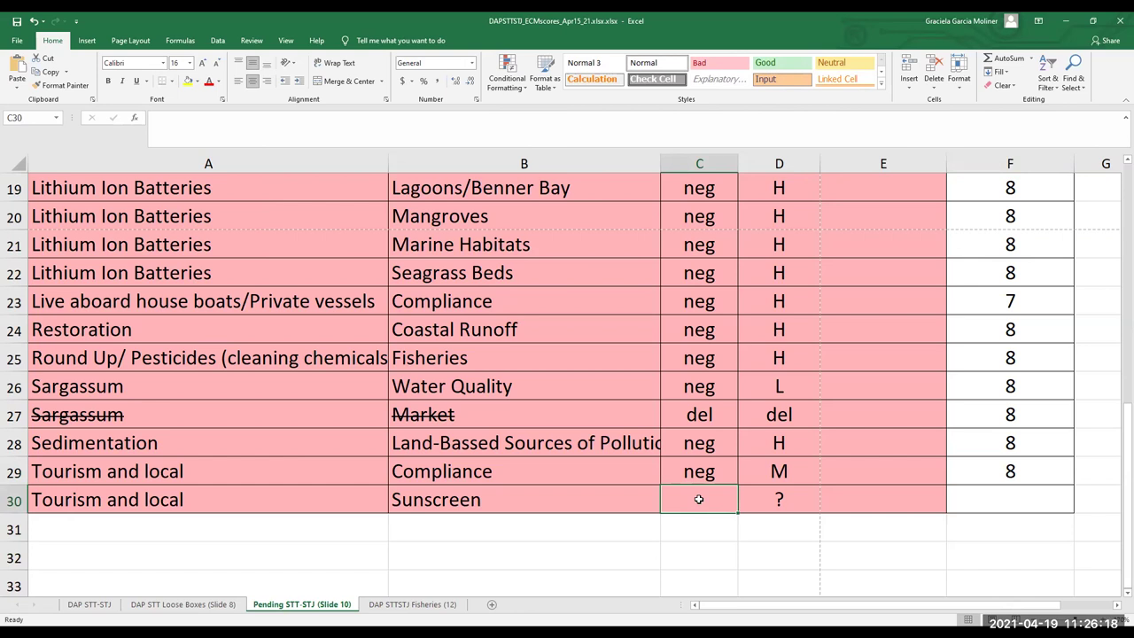
click(784, 496)
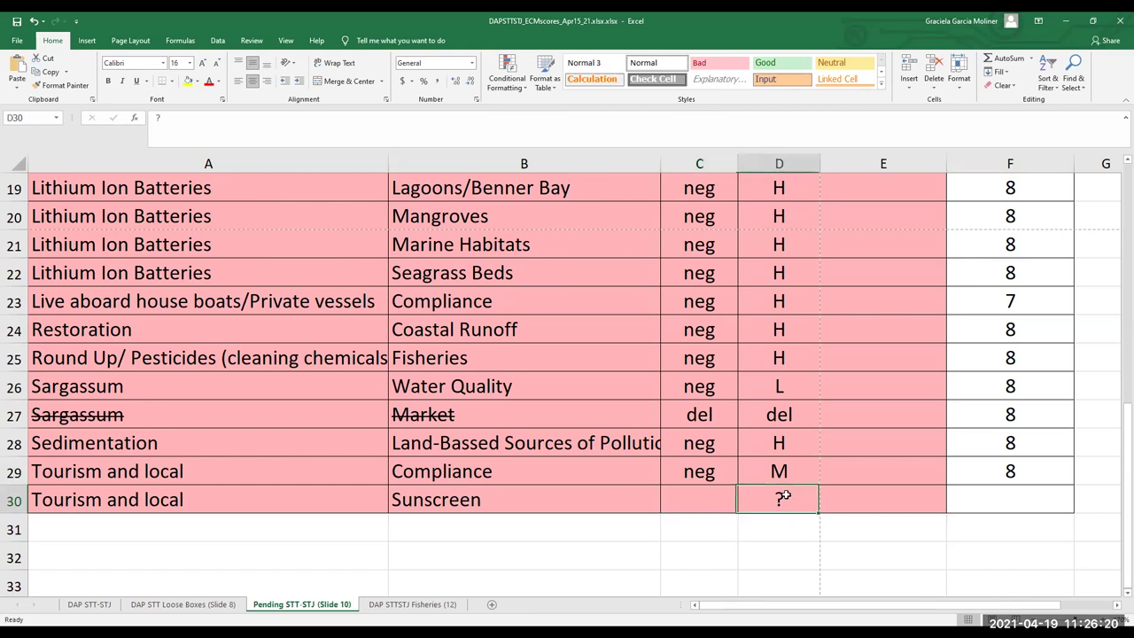
key(Delete)
click(711, 500)
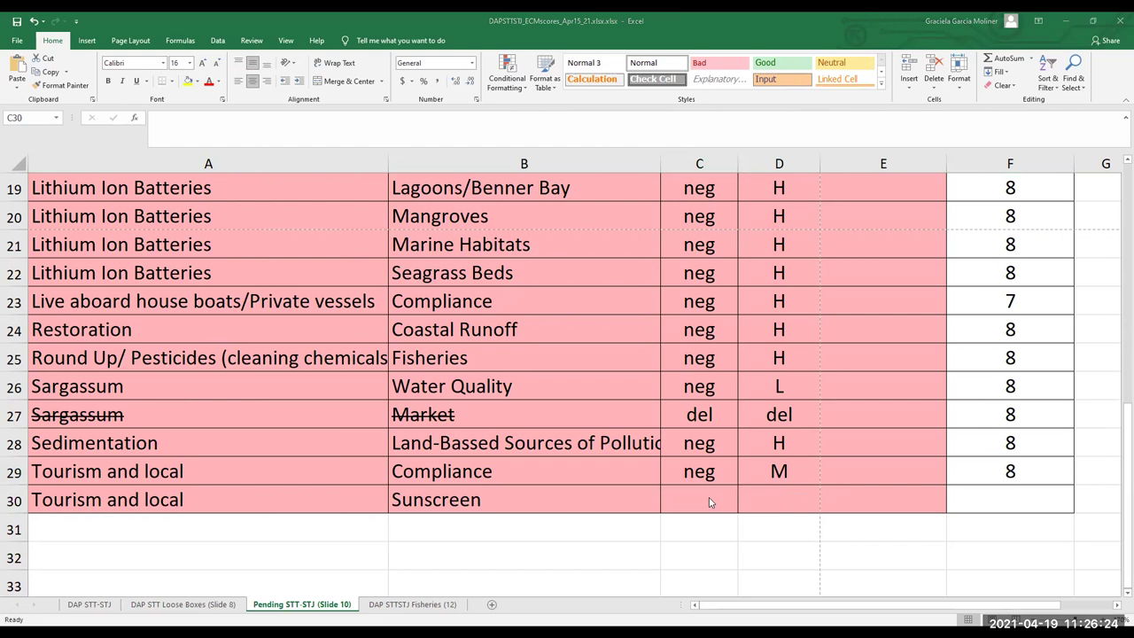
click(704, 499)
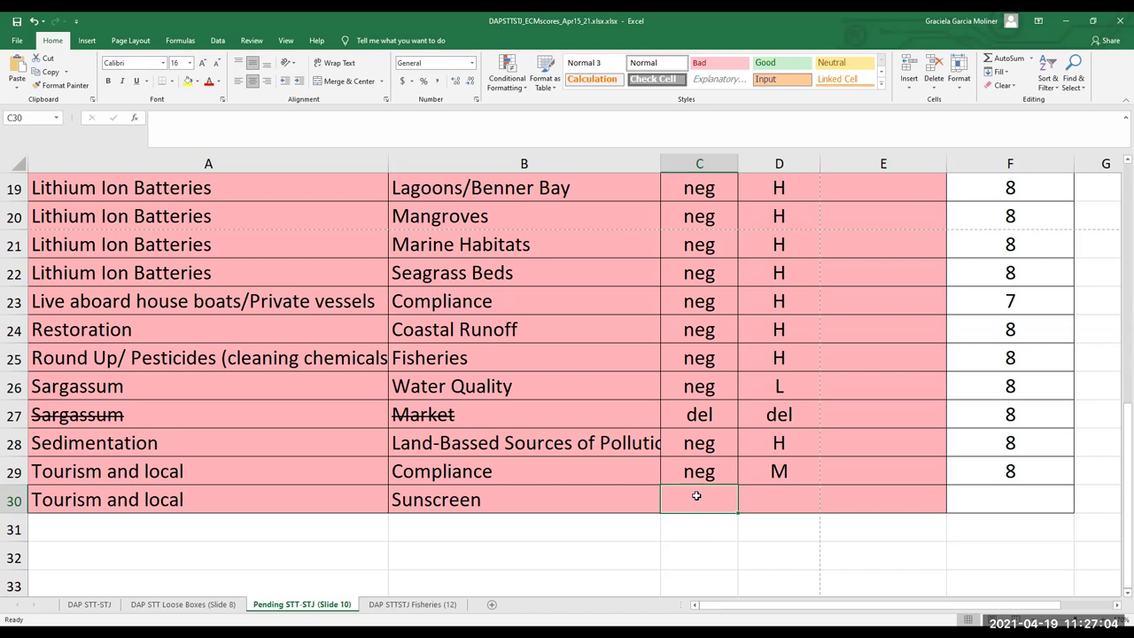
text(pos)
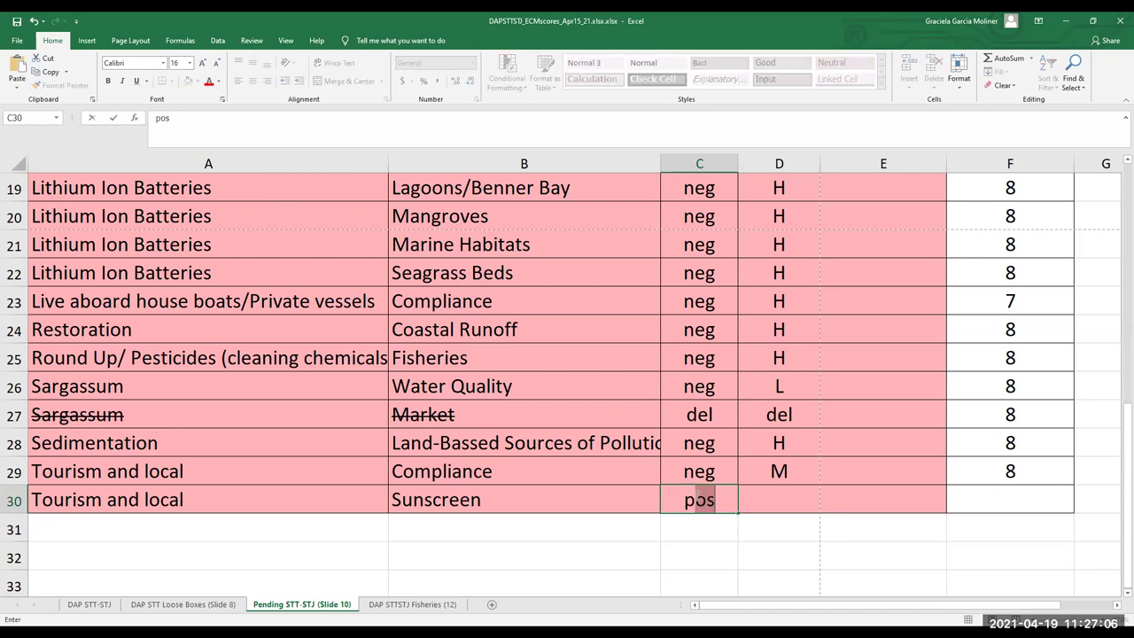
click(766, 496)
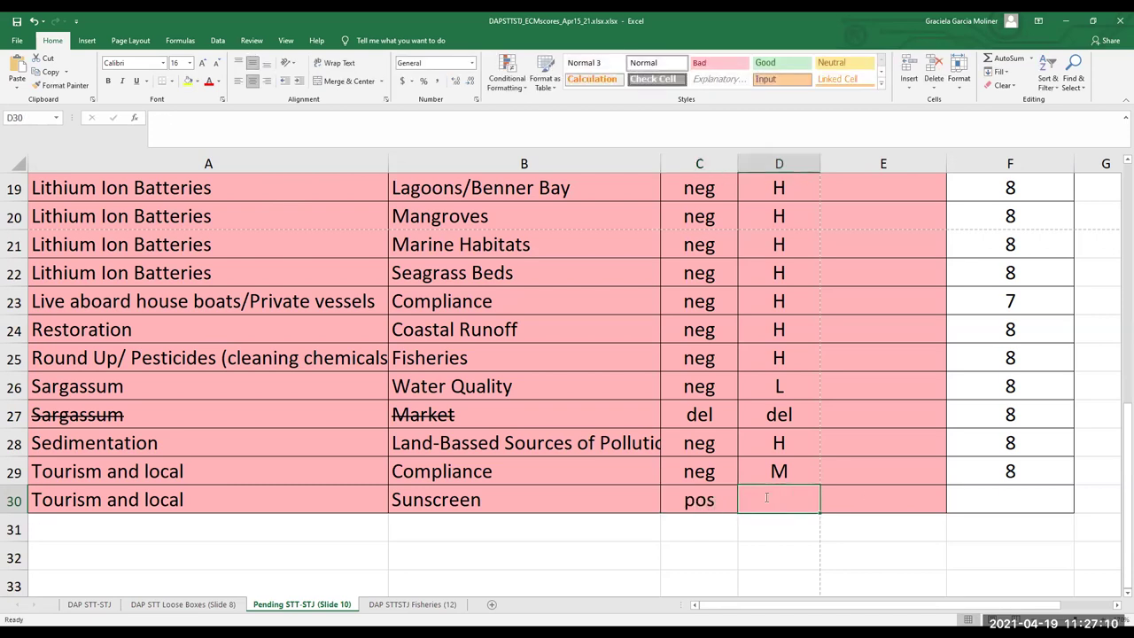
Score the Tourism and local–Sunscreen row as L with 8 in column F, and save the workbook
text(L)
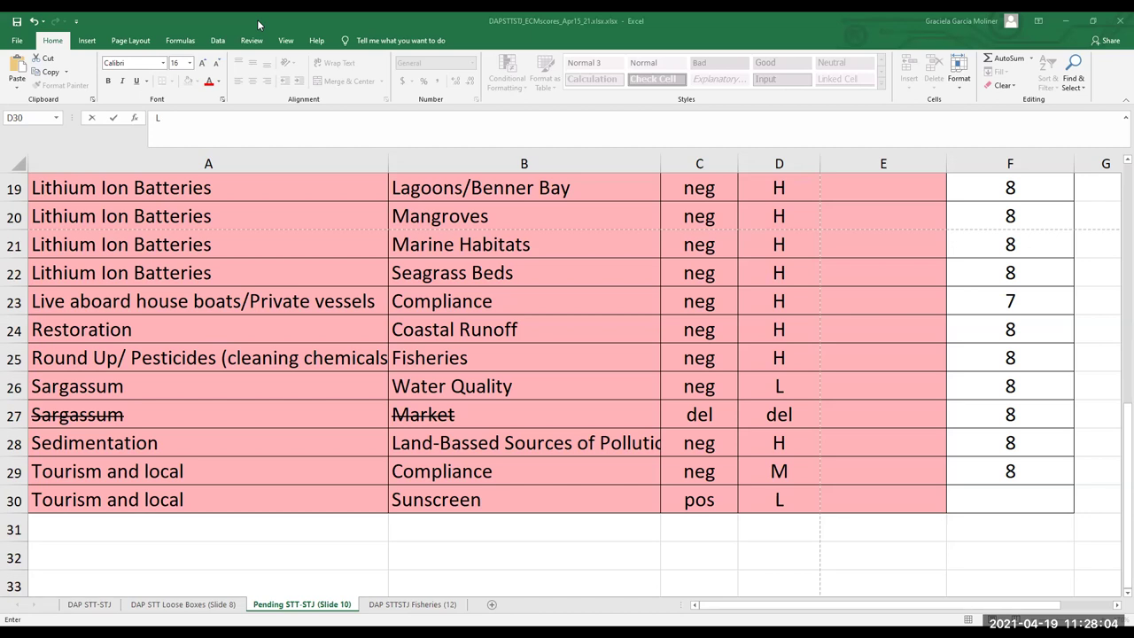
click(1009, 499)
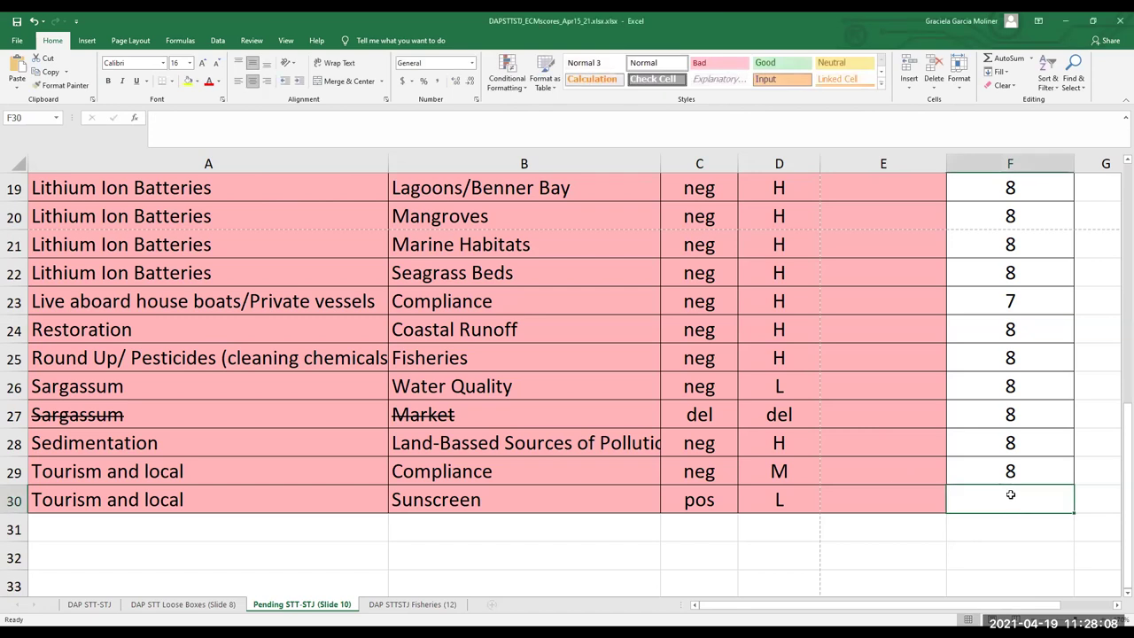
text(8)
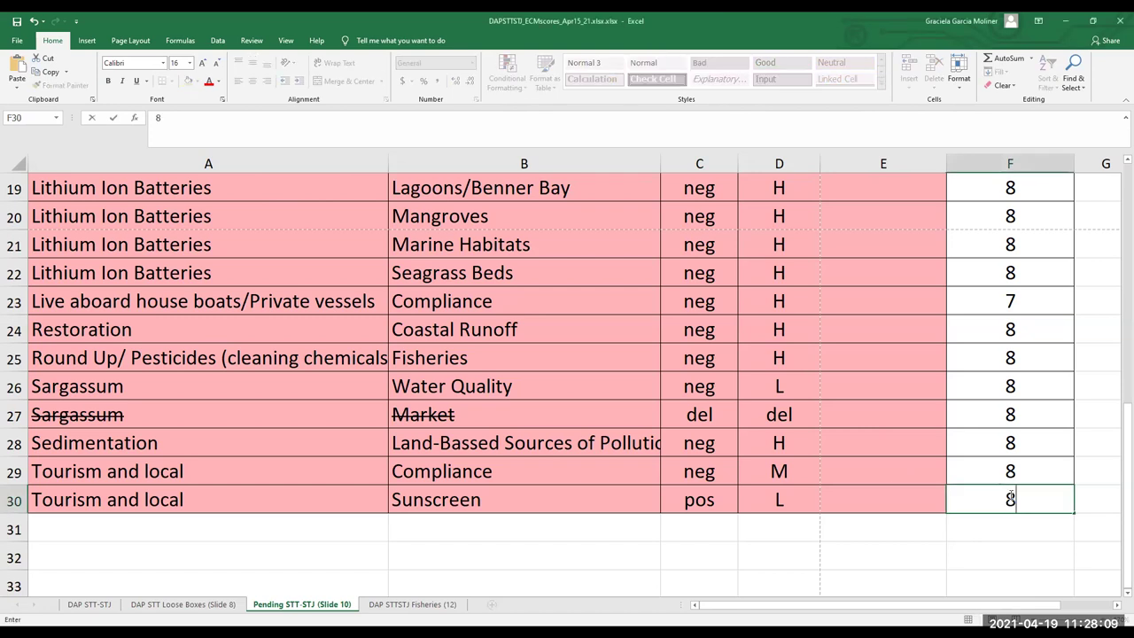
click(16, 21)
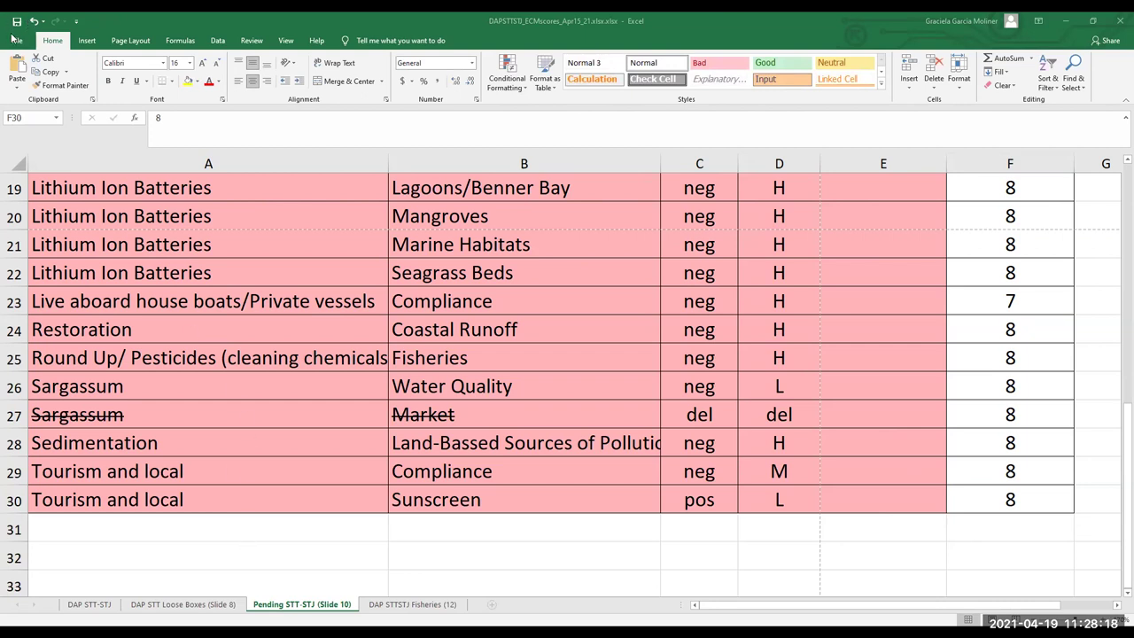
On the DAP STT Loose Boxes (Slide 8) sheet, widen the Driving Component and Affected Component columns so their text fits
click(183, 604)
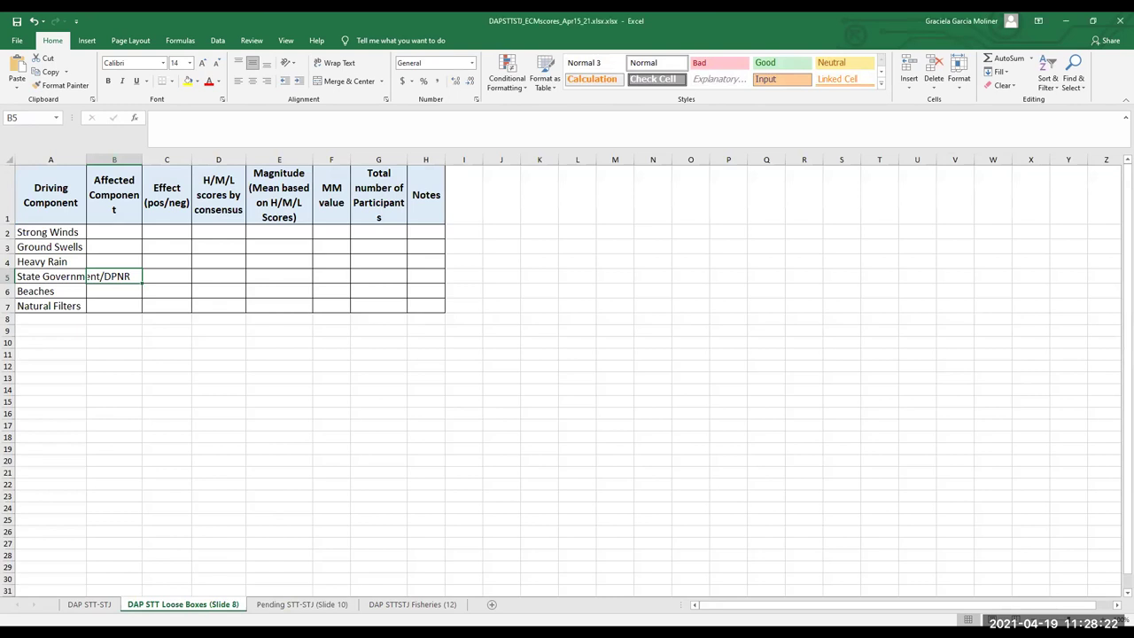
click(1104, 619)
click(1103, 619)
click(1104, 619)
click(1104, 619)
click(1104, 619)
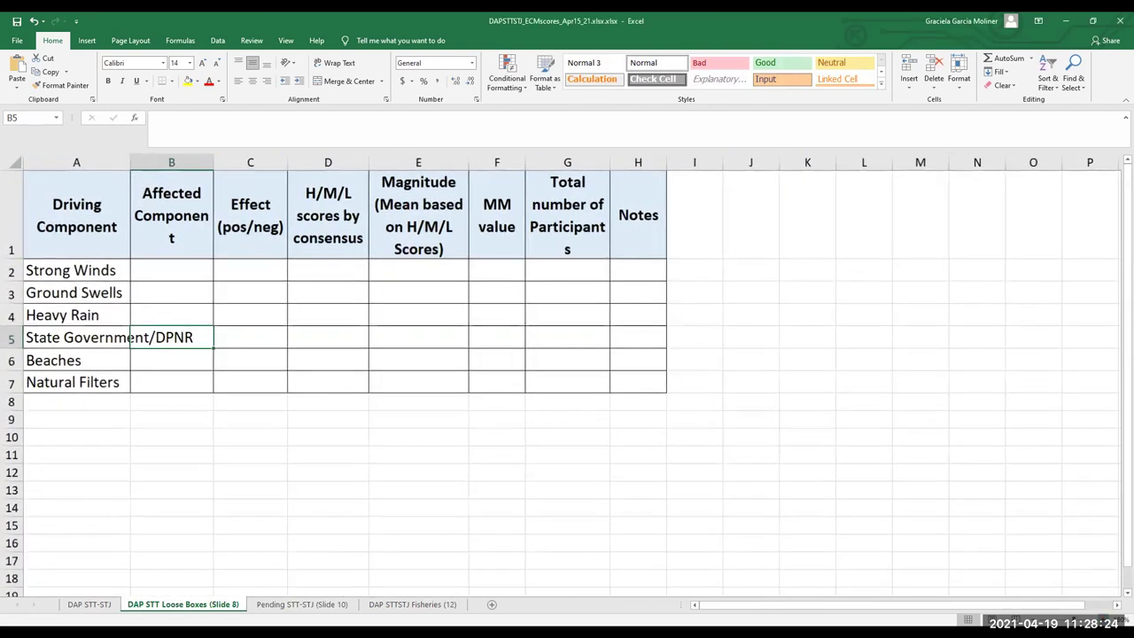
click(1104, 619)
click(1104, 619)
click(1104, 619)
click(1103, 619)
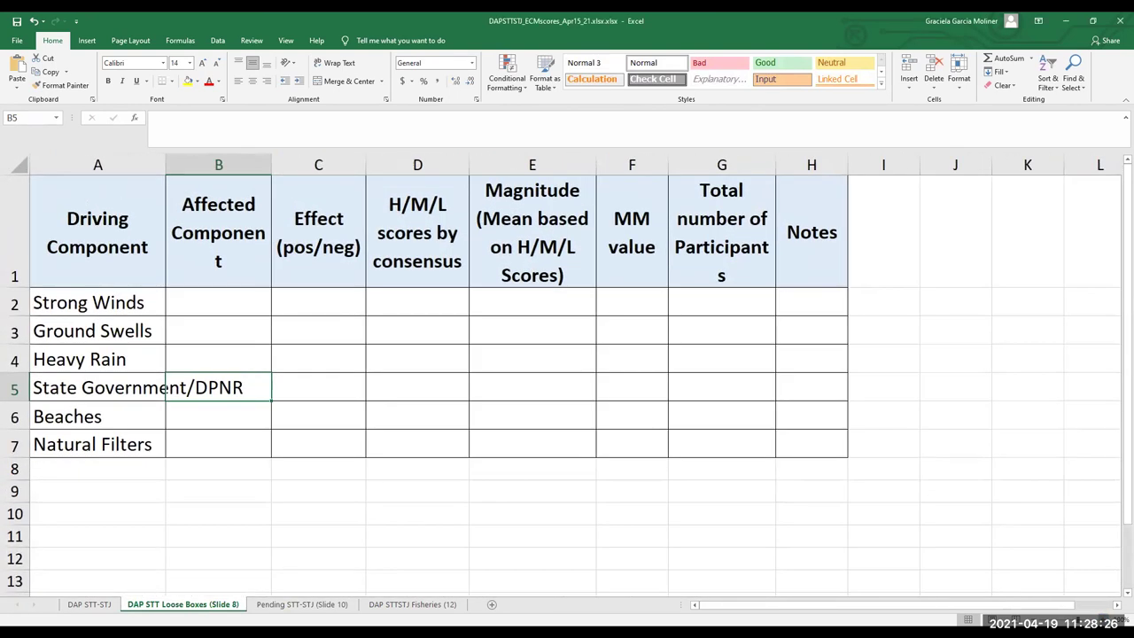
click(1103, 619)
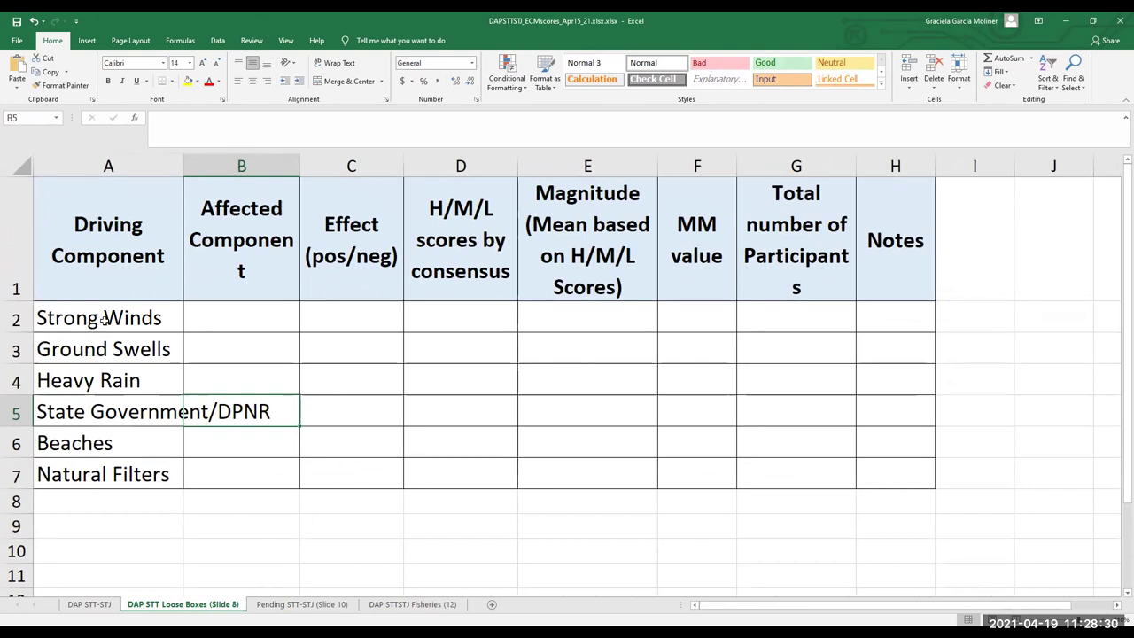
drag(102, 317, 96, 377)
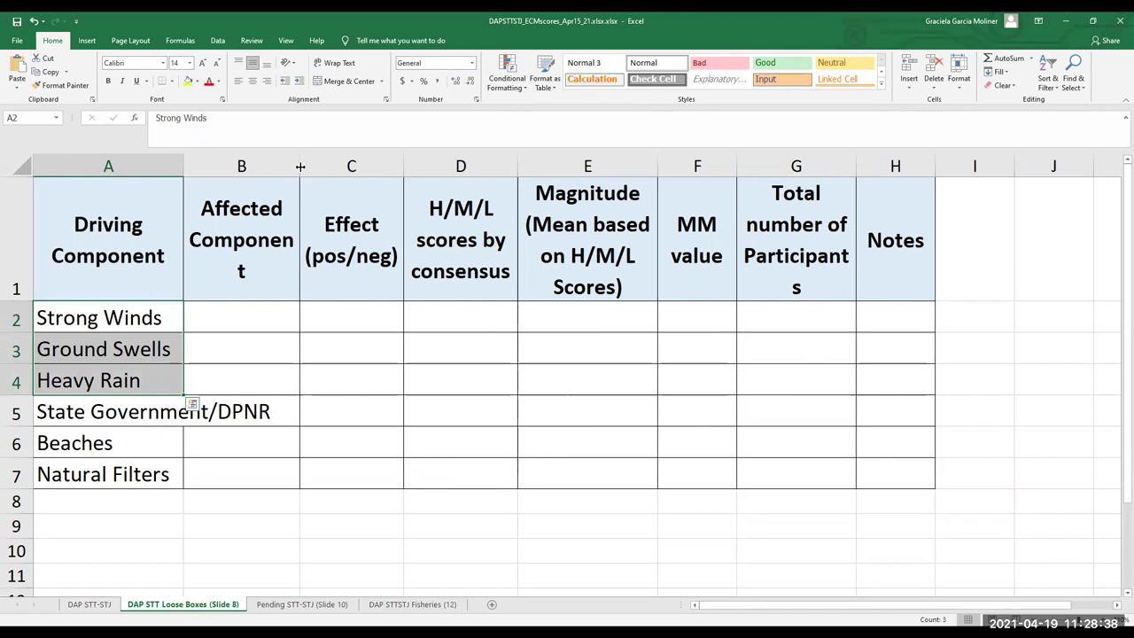
drag(301, 166, 319, 166)
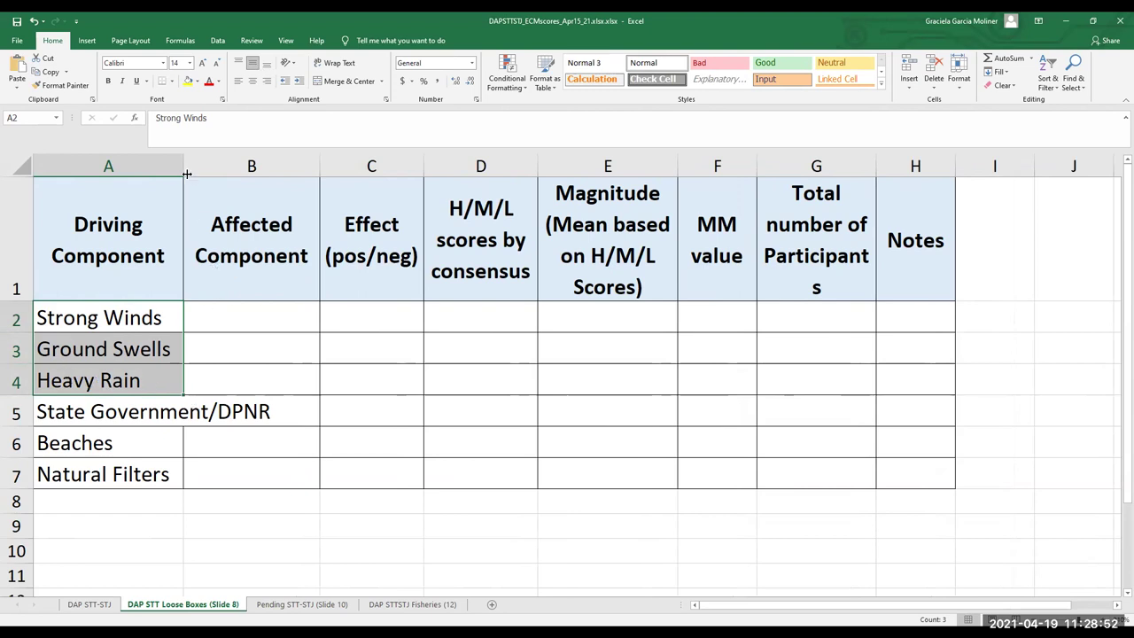
drag(183, 161, 317, 158)
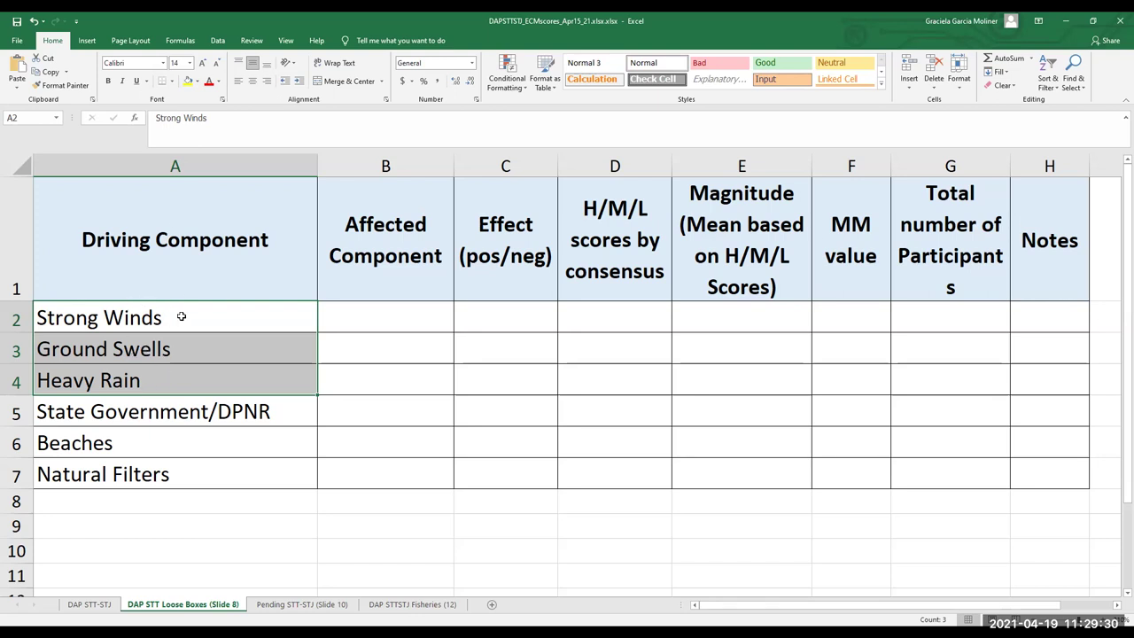
Fill in the Strong Winds row with affected component Fisheries, effect neg, consensus score M and 8 participants
click(376, 323)
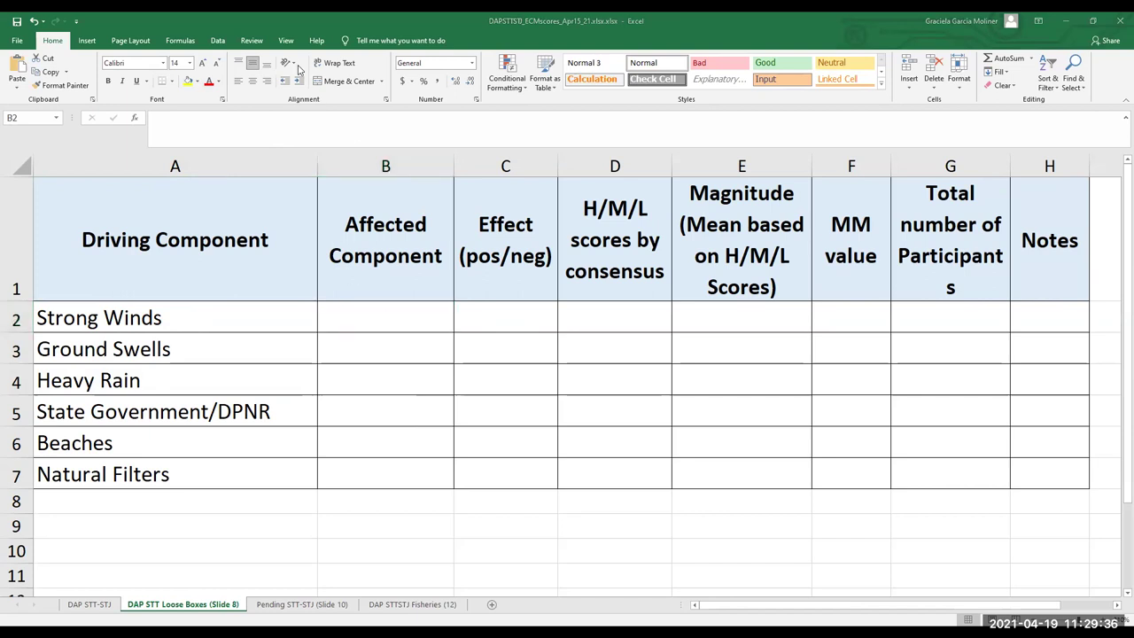
click(371, 317)
text(heries)
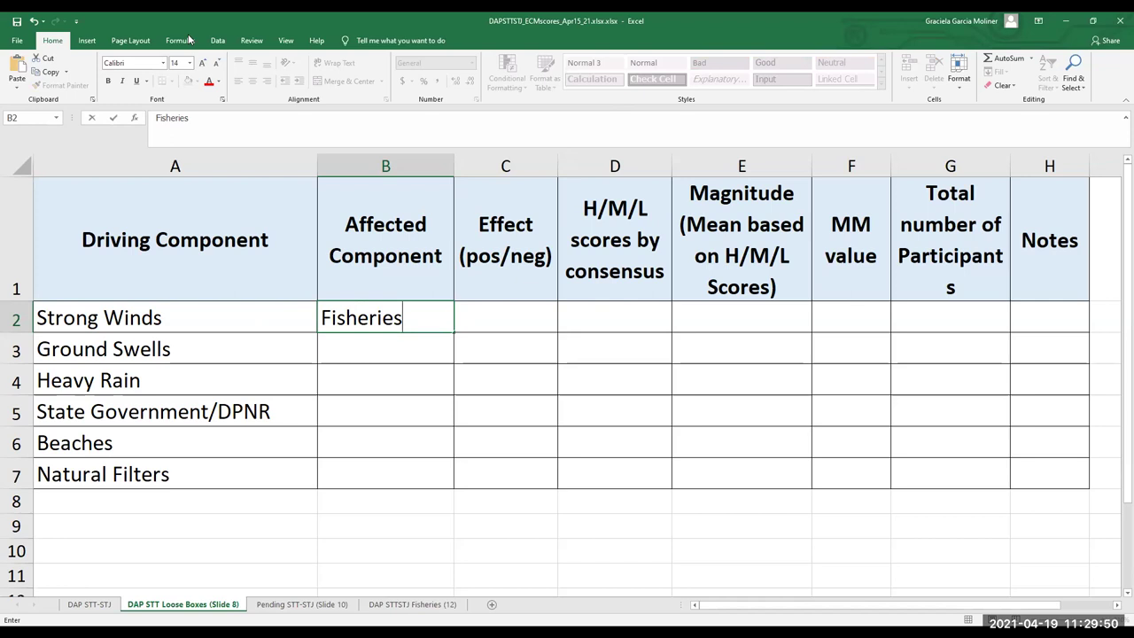
click(485, 321)
text(neg)
click(618, 319)
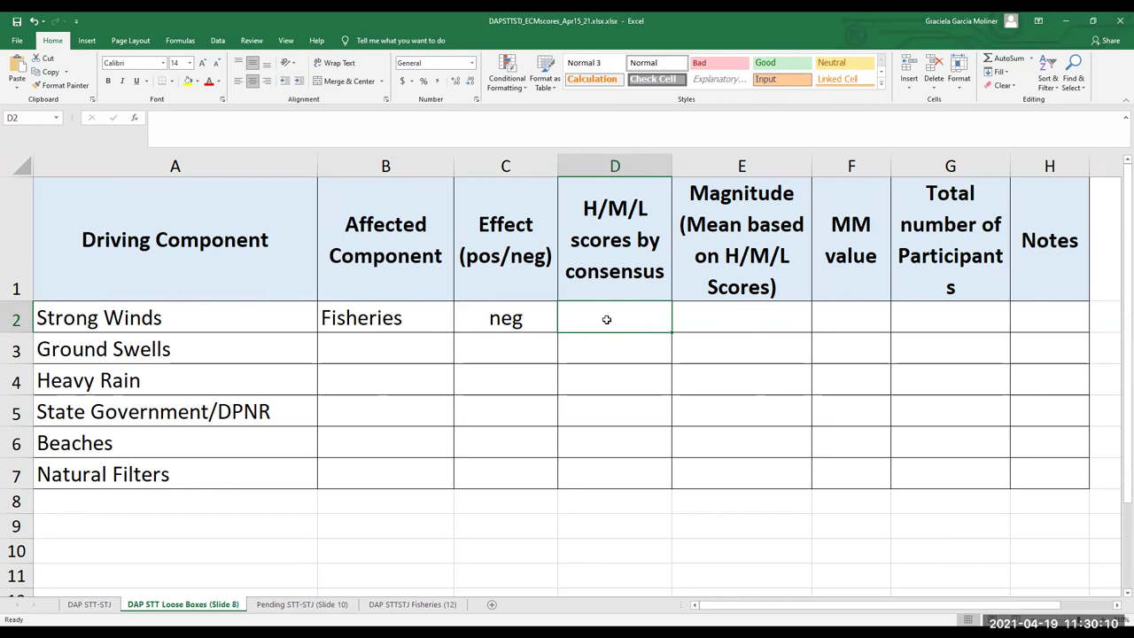
text(M)
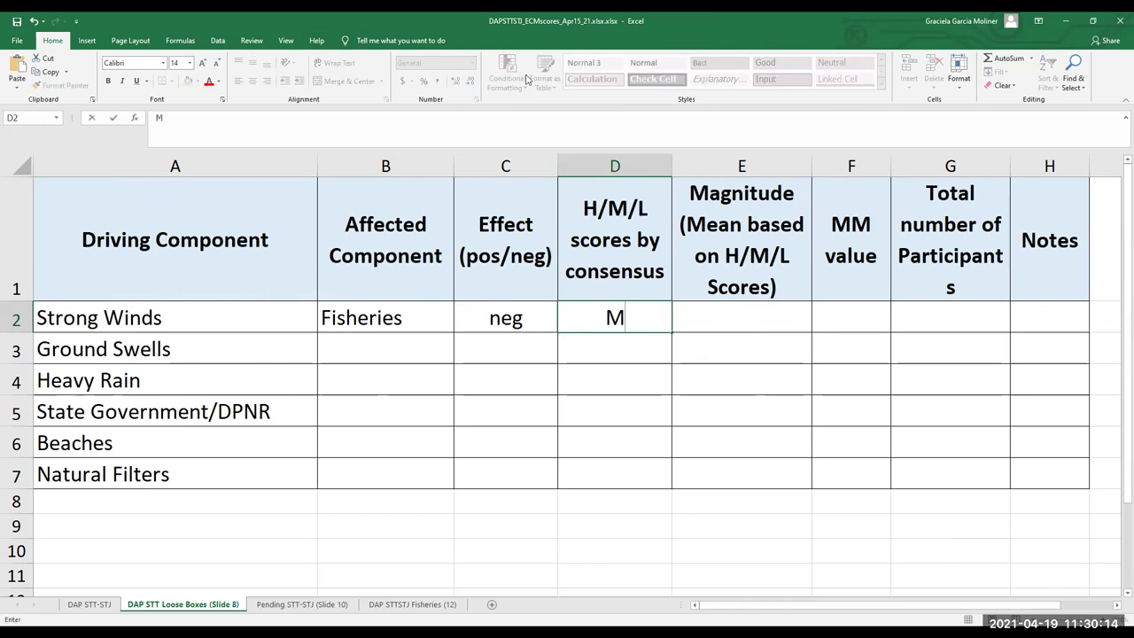
click(959, 315)
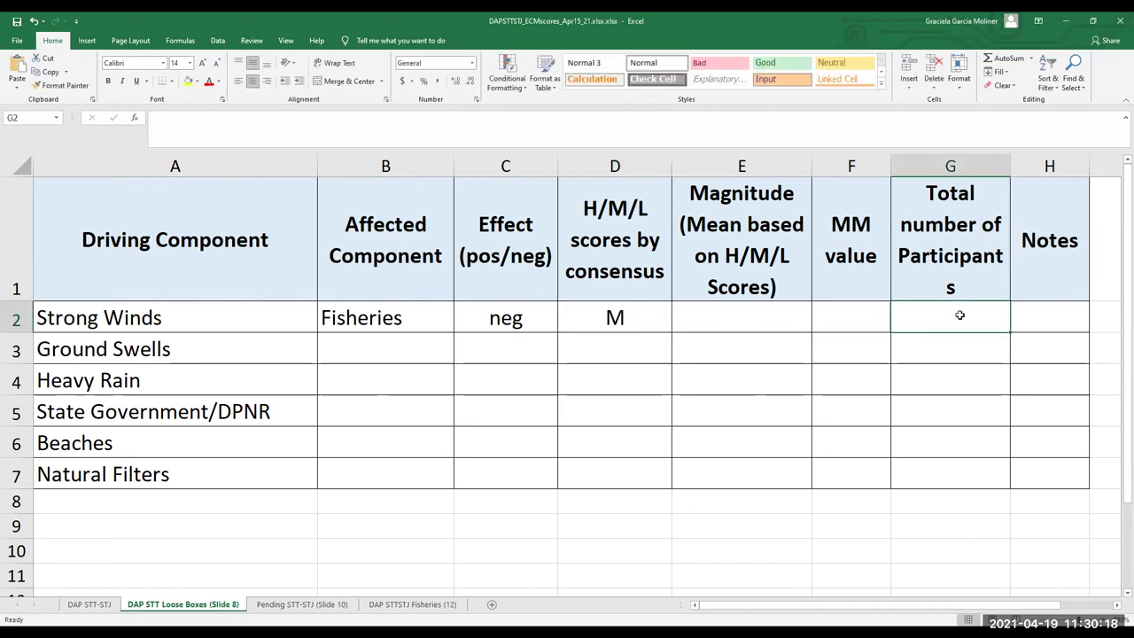
text(8)
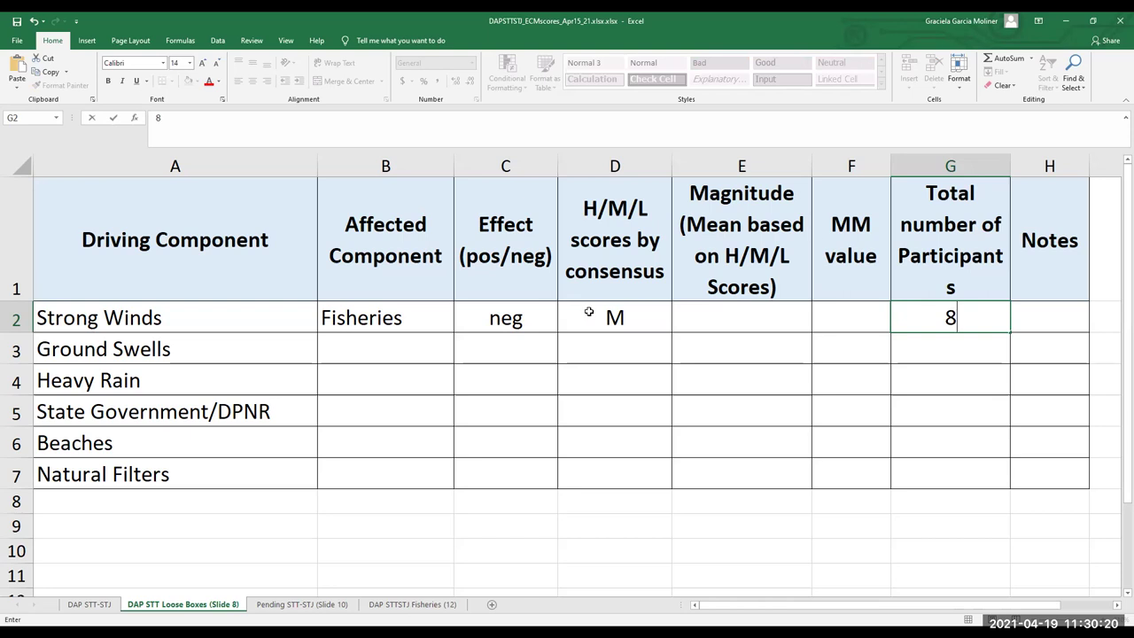
Fill the Strong Winds row's Fisheries, neg and M entries down through the Ground Swells and Heavy Rain rows
click(367, 353)
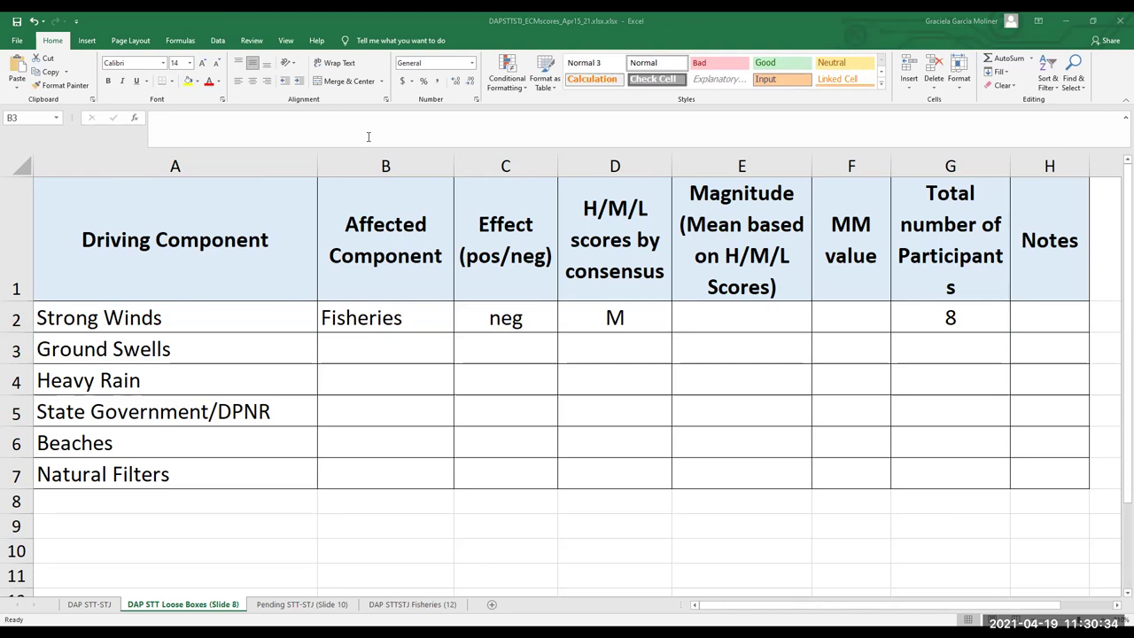
click(373, 317)
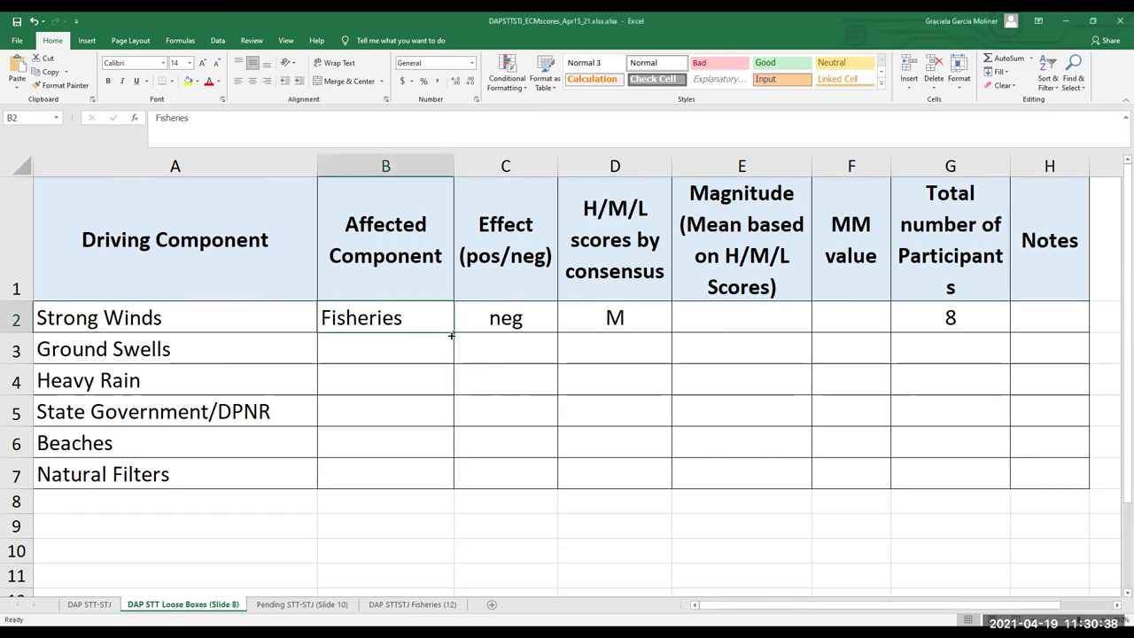
drag(451, 333, 448, 387)
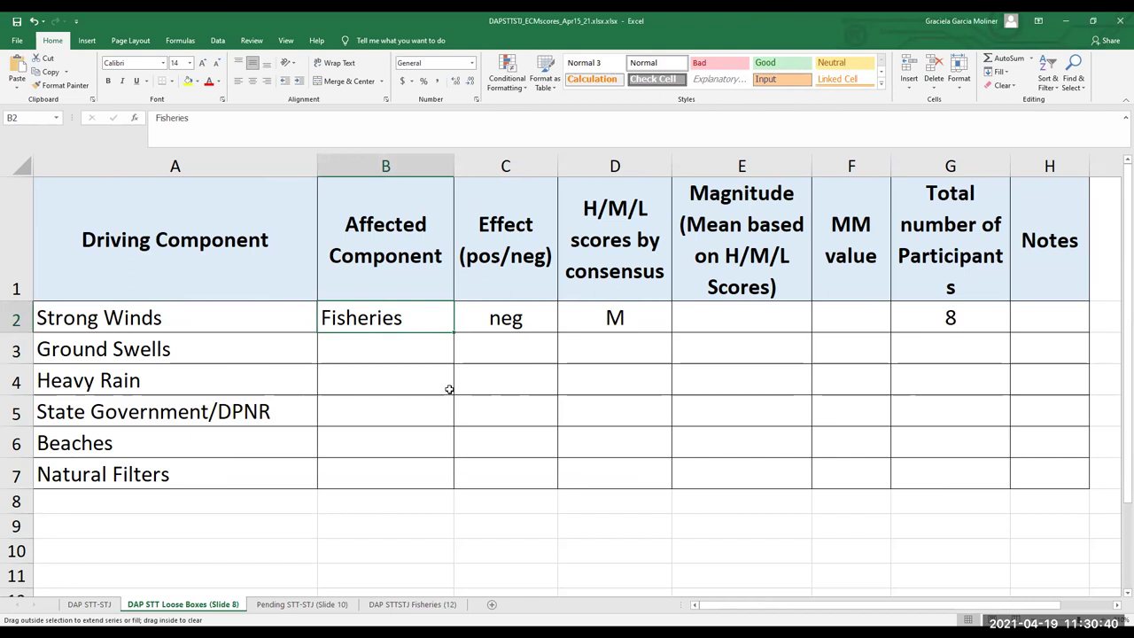
click(527, 317)
drag(551, 333, 550, 388)
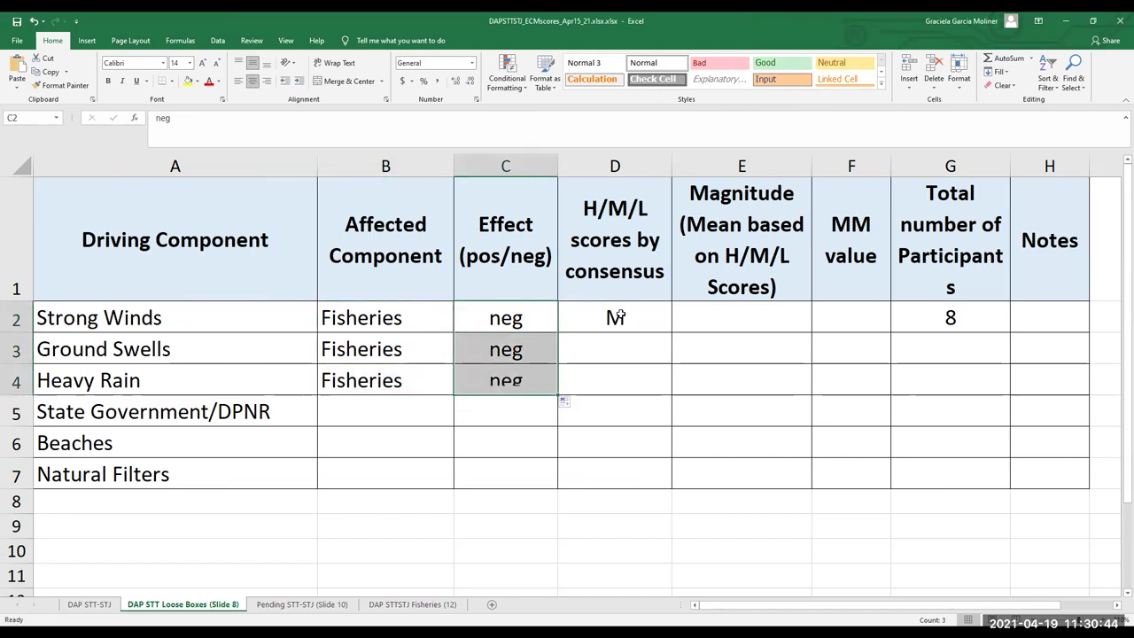
click(620, 317)
drag(669, 331, 666, 348)
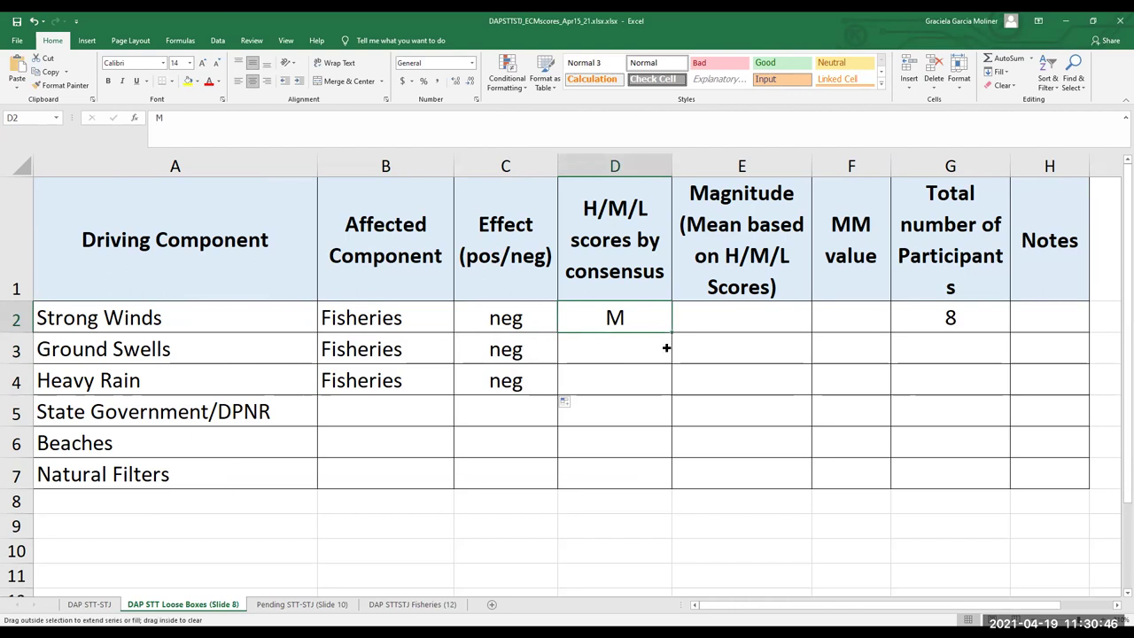
drag(663, 390, 662, 389)
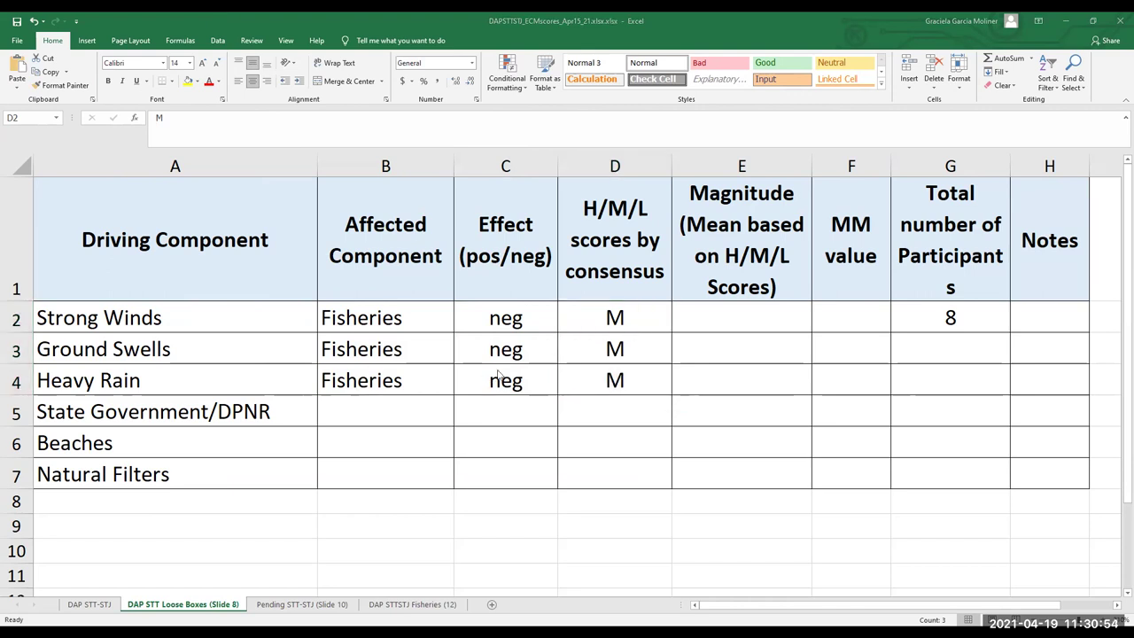
Clear the H/M/L consensus score in the Ground Swells row
click(620, 353)
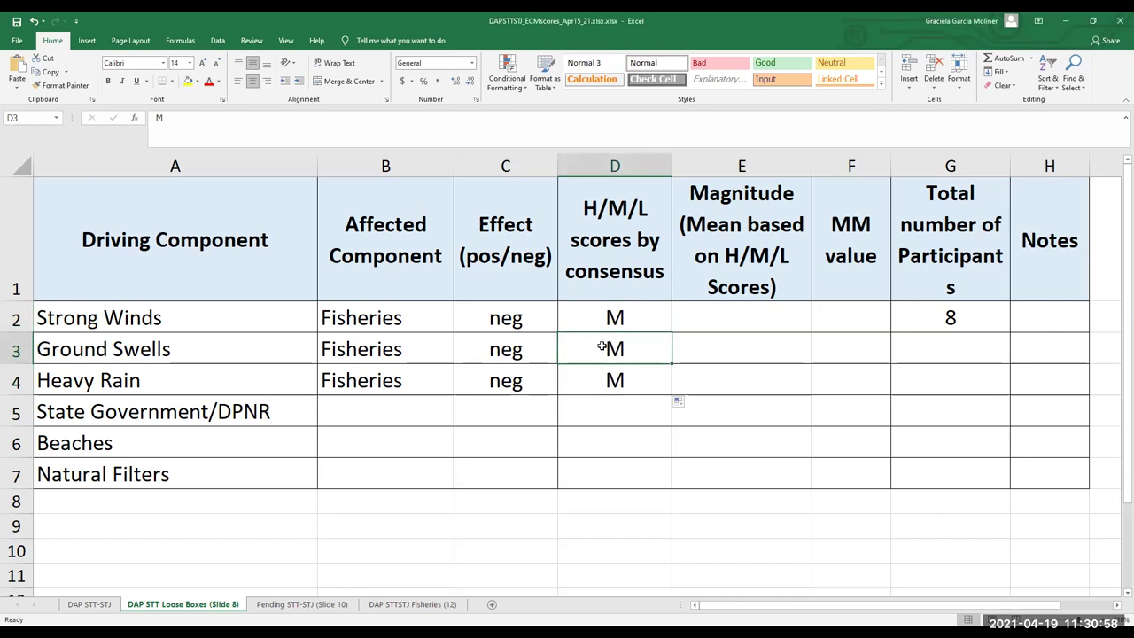
key(Delete)
click(525, 350)
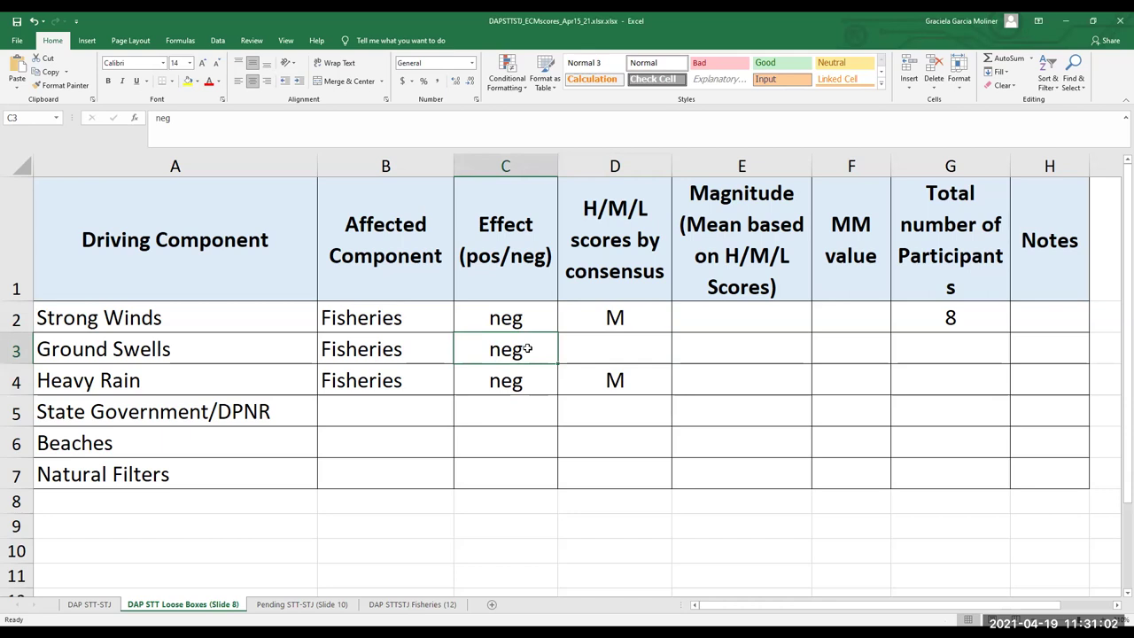
double_click(609, 353)
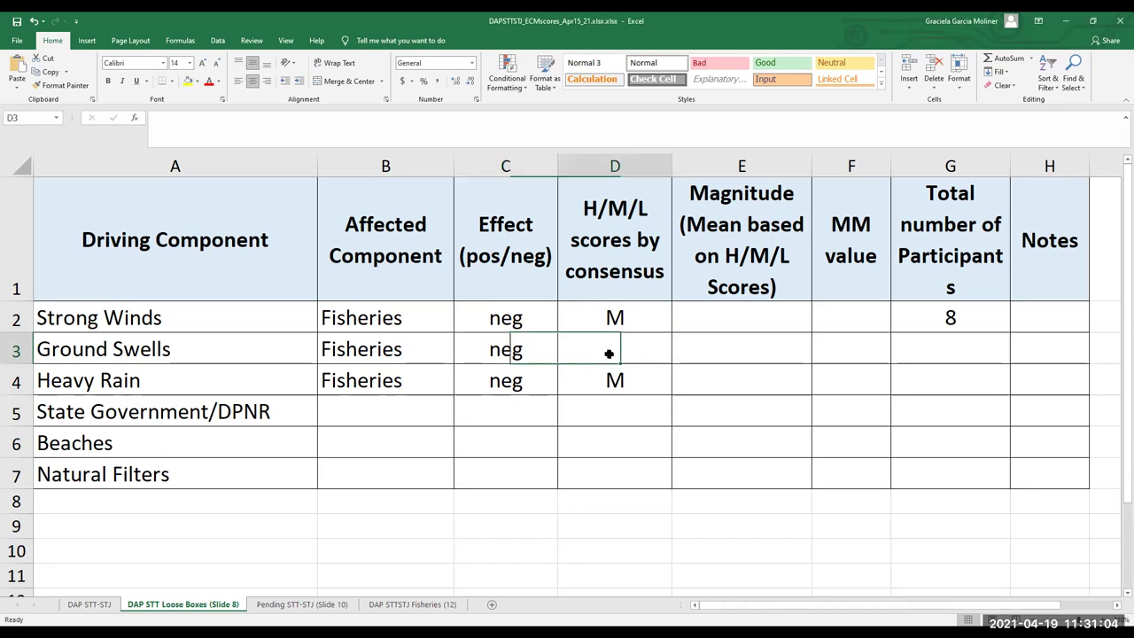
Copy the Ground Swells entries in A3:D3 and paste them as values into row 8, below Natural Filters
drag(66, 354, 551, 350)
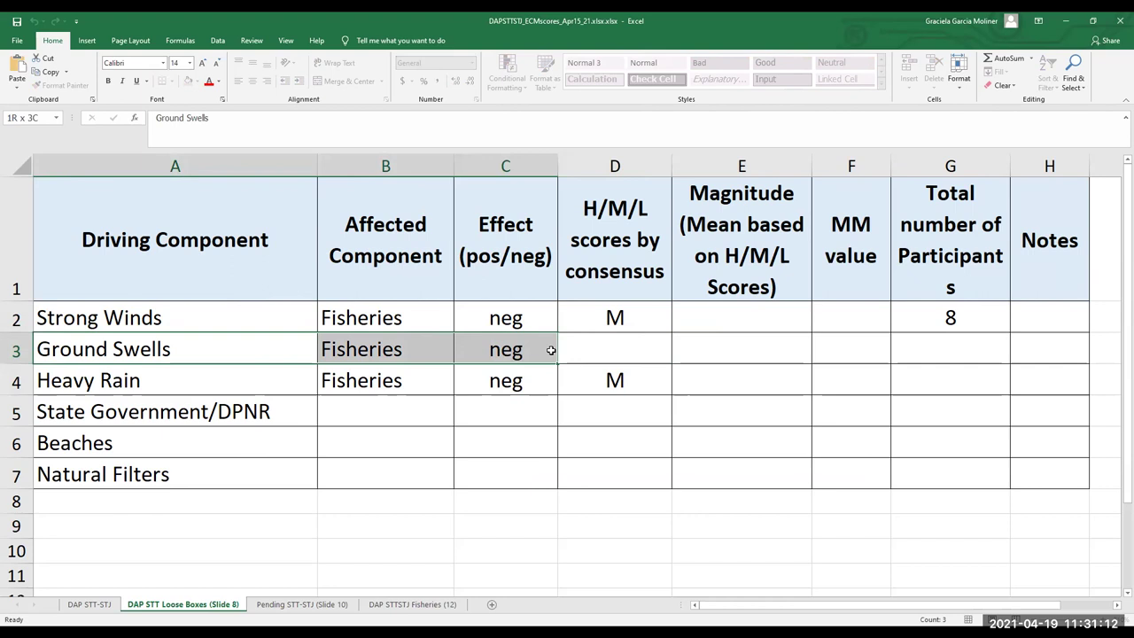
drag(551, 350, 551, 350)
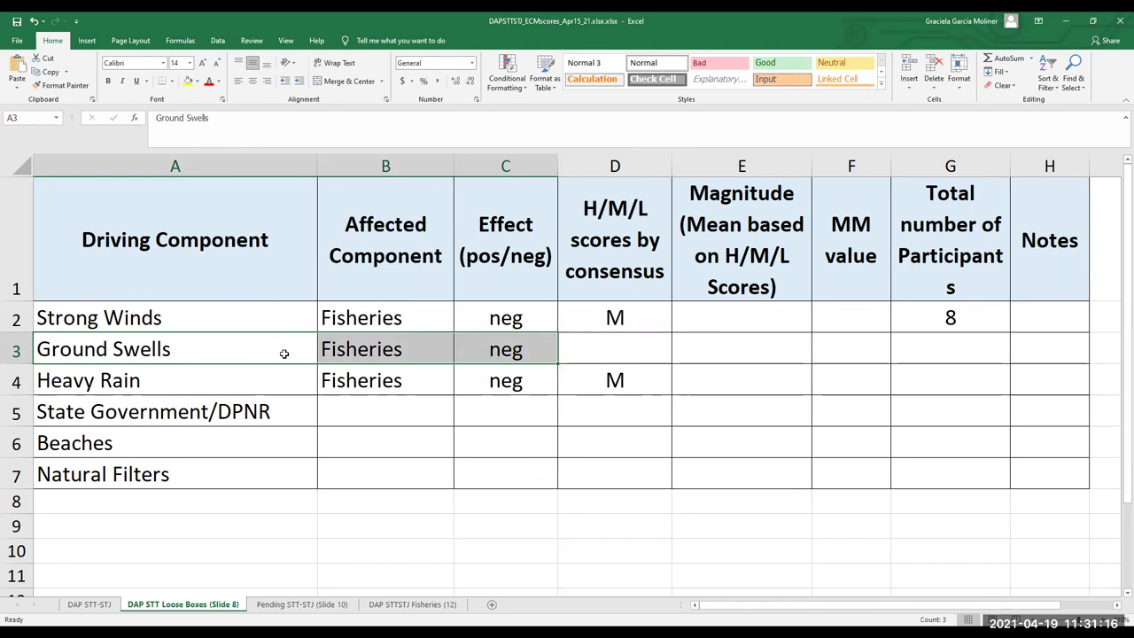
drag(171, 349, 581, 349)
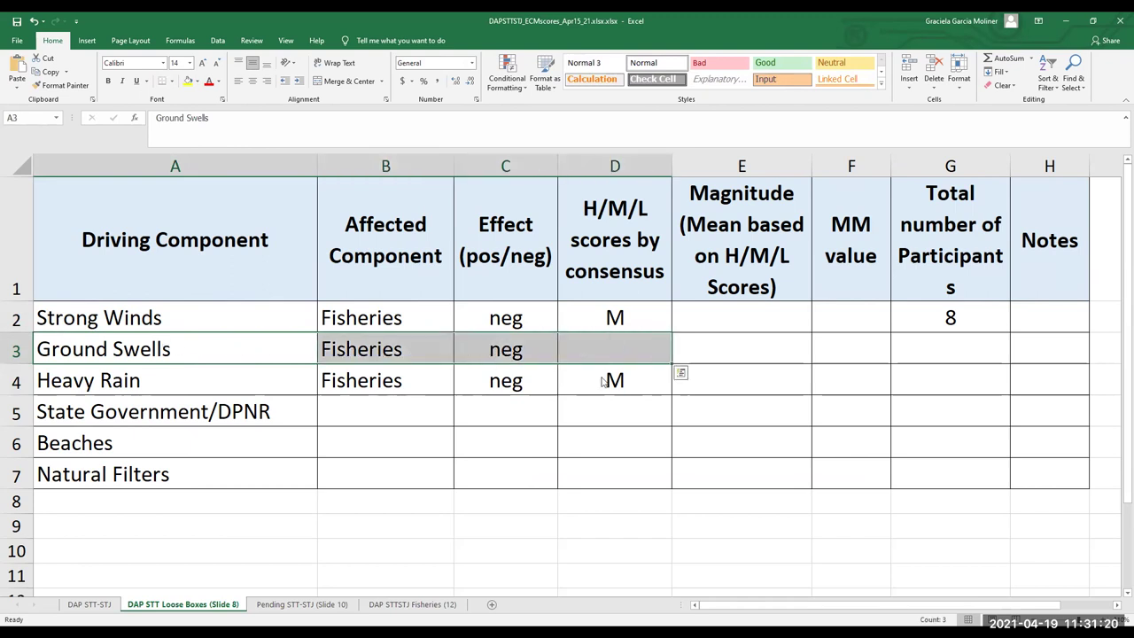
right_click(583, 351)
key(c)
click(59, 501)
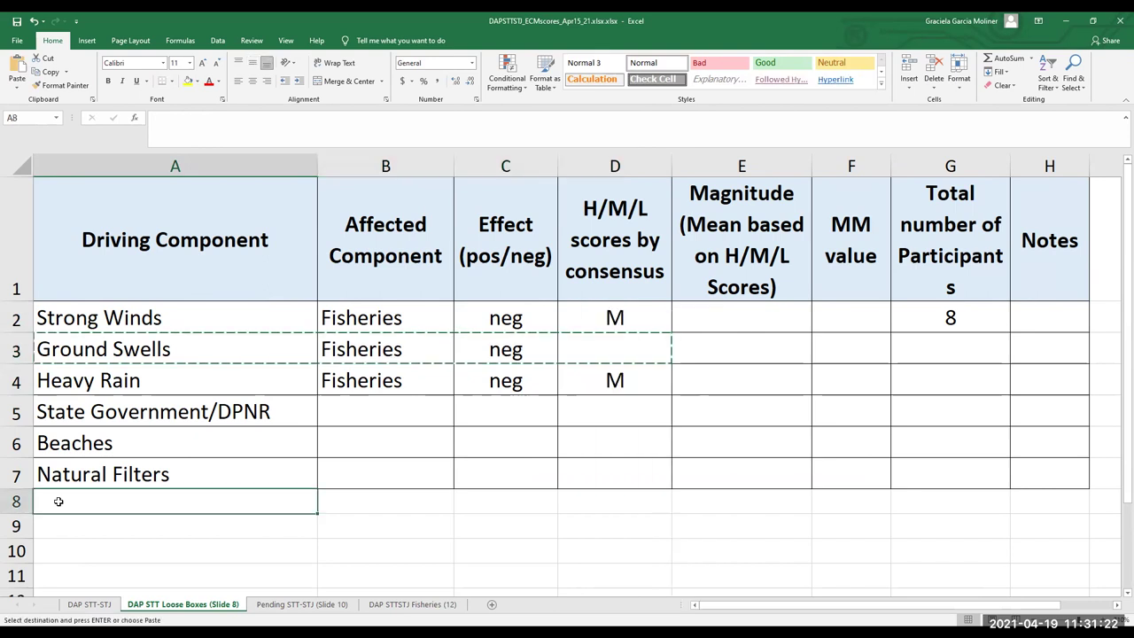
right_click(58, 501)
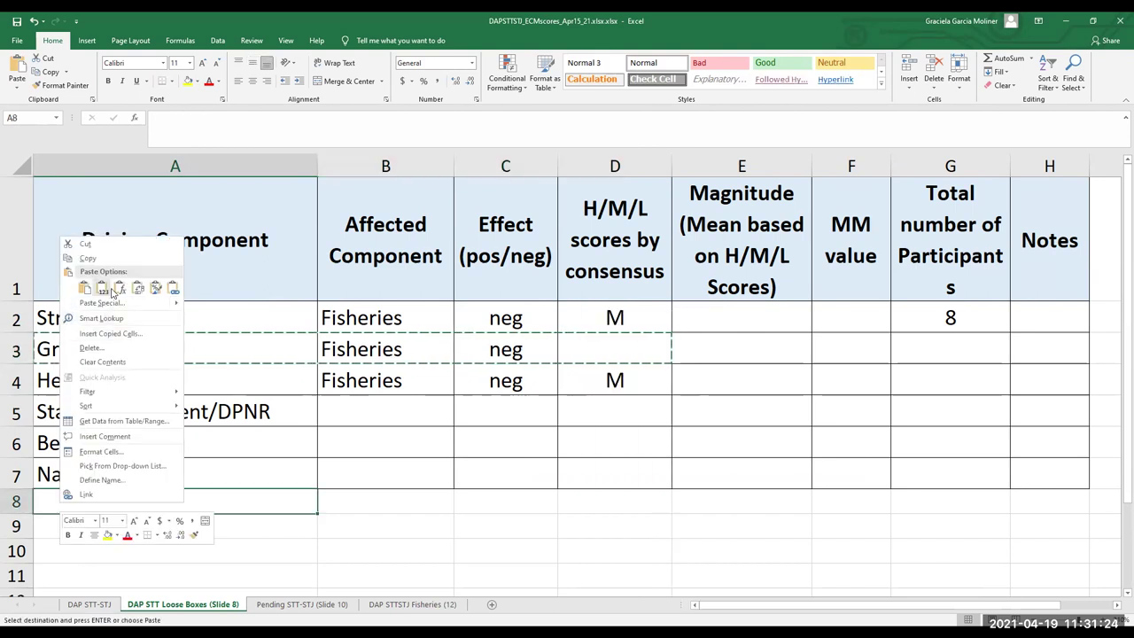
click(111, 290)
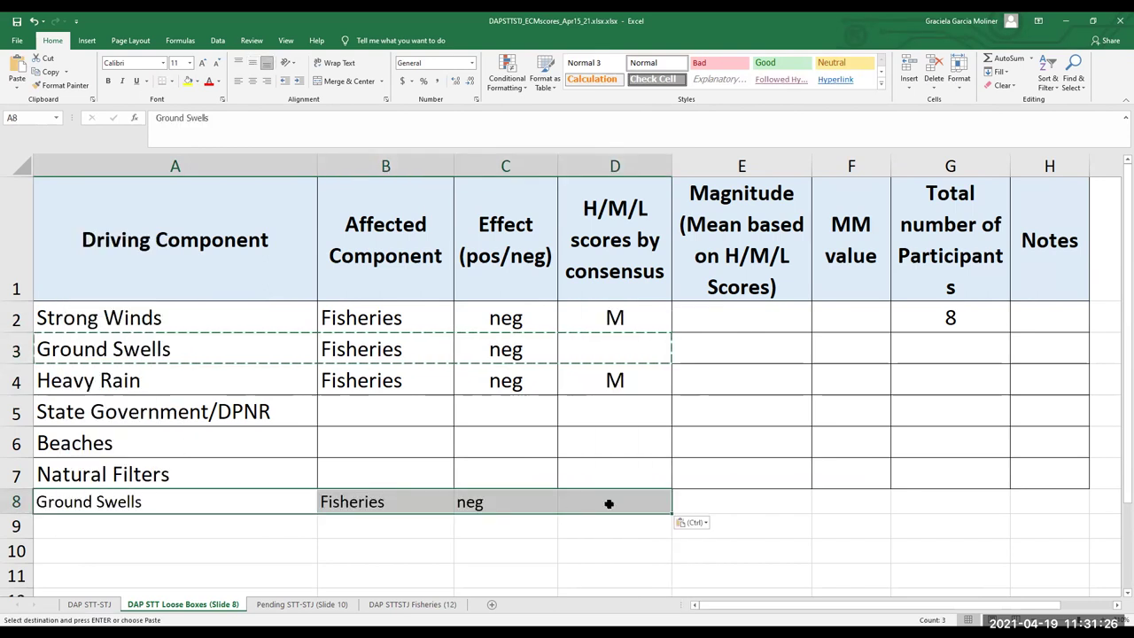
Change the affected component of the copied Ground Swells row in row 8 to Lobster
click(486, 502)
click(387, 501)
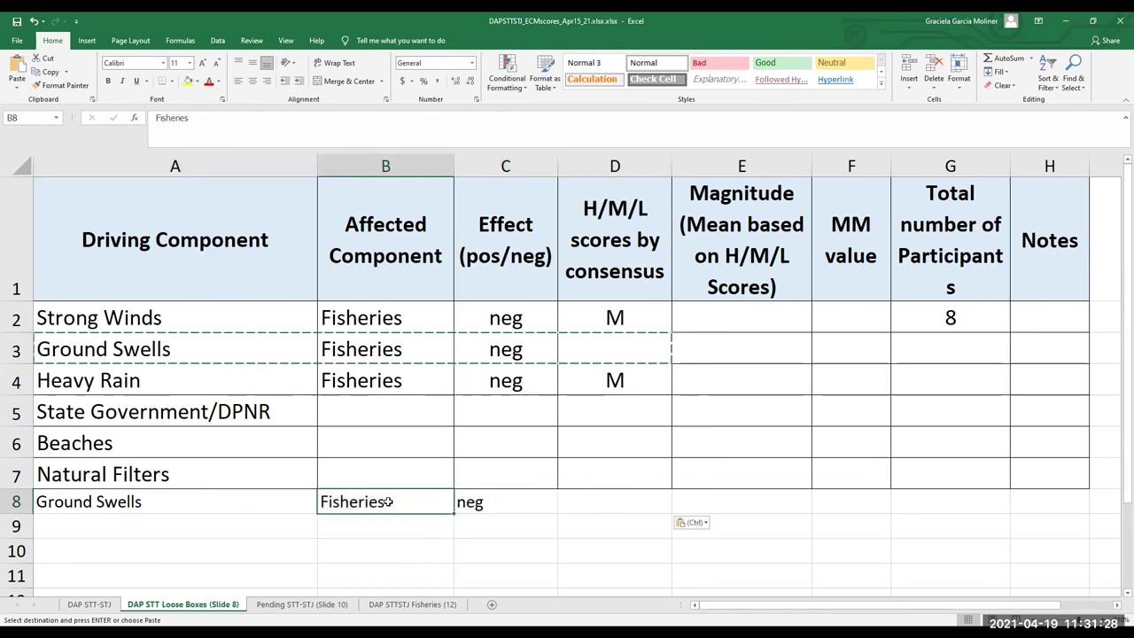
text(Lobster)
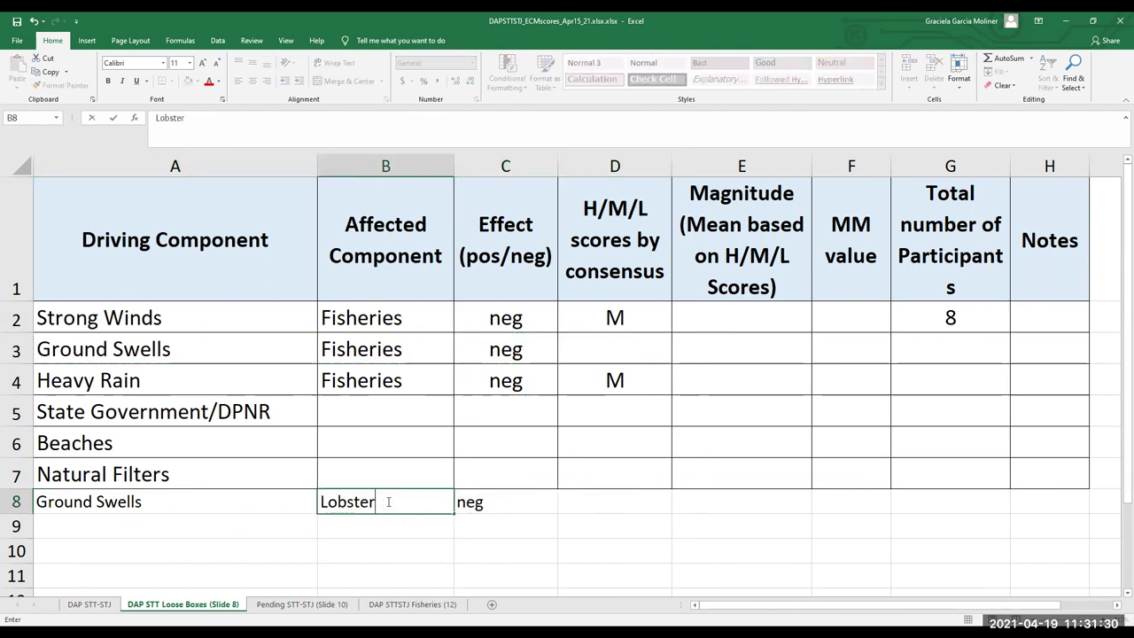
click(483, 501)
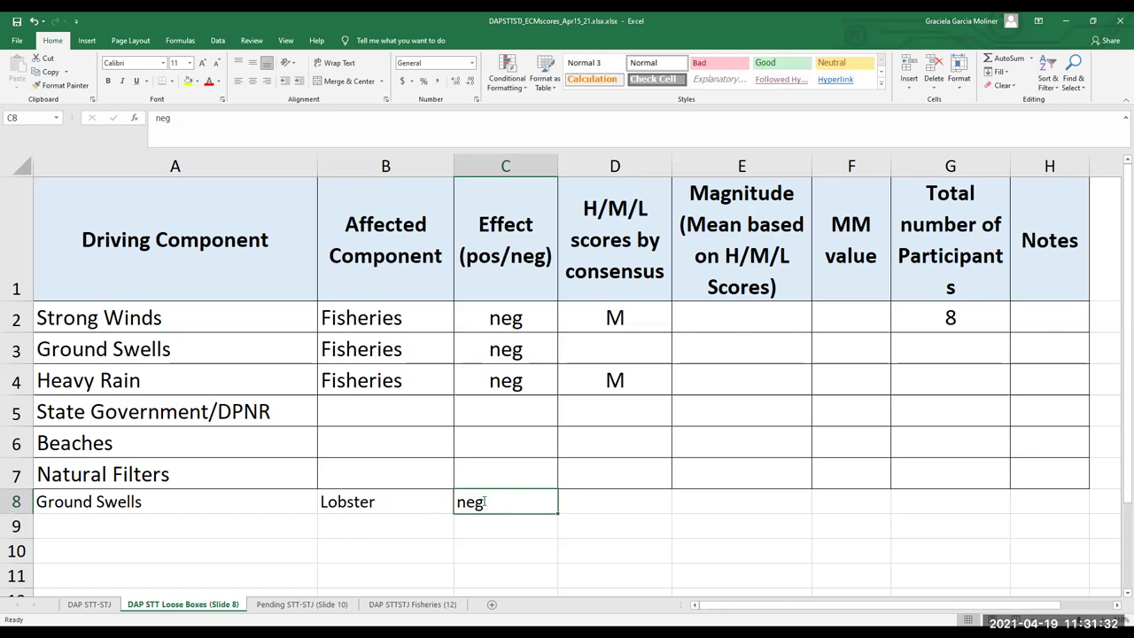
Change the effect of the Ground Swells–Lobster entry in row 8 to pos
text(pos)
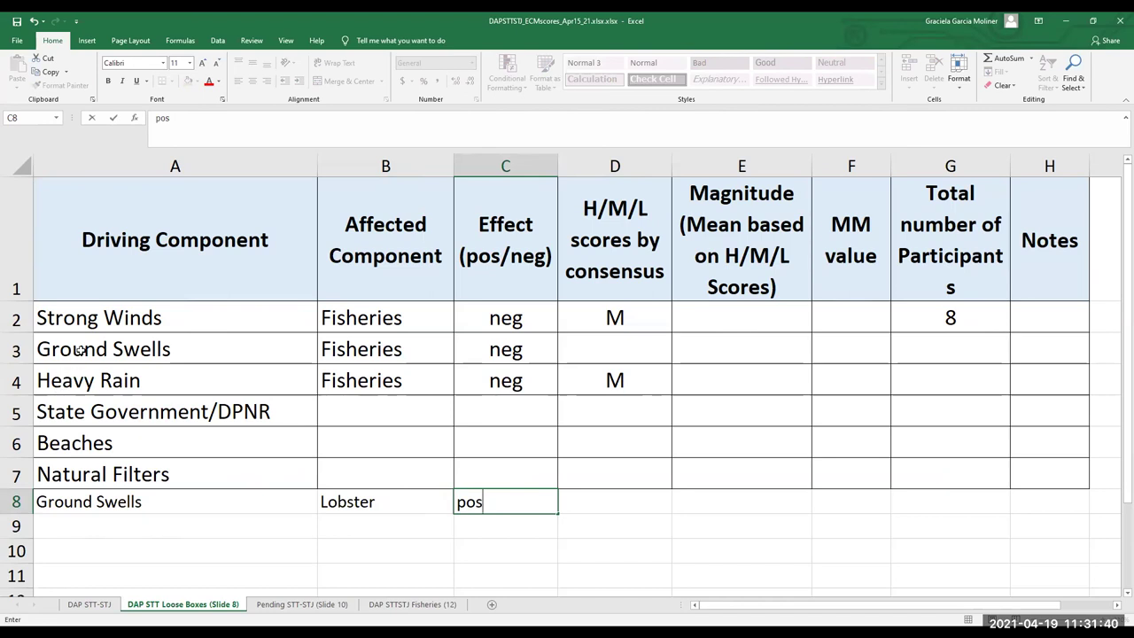
click(55, 523)
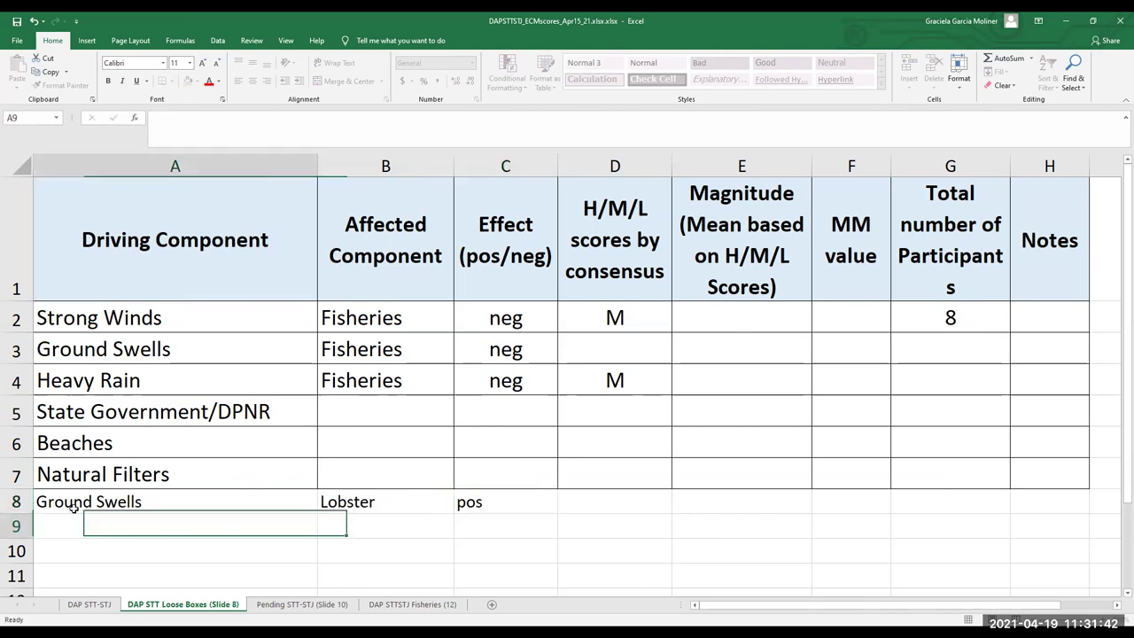
Add another Ground Swells entry in row 9 with Water quality as the affected component and pos as the effect
click(213, 503)
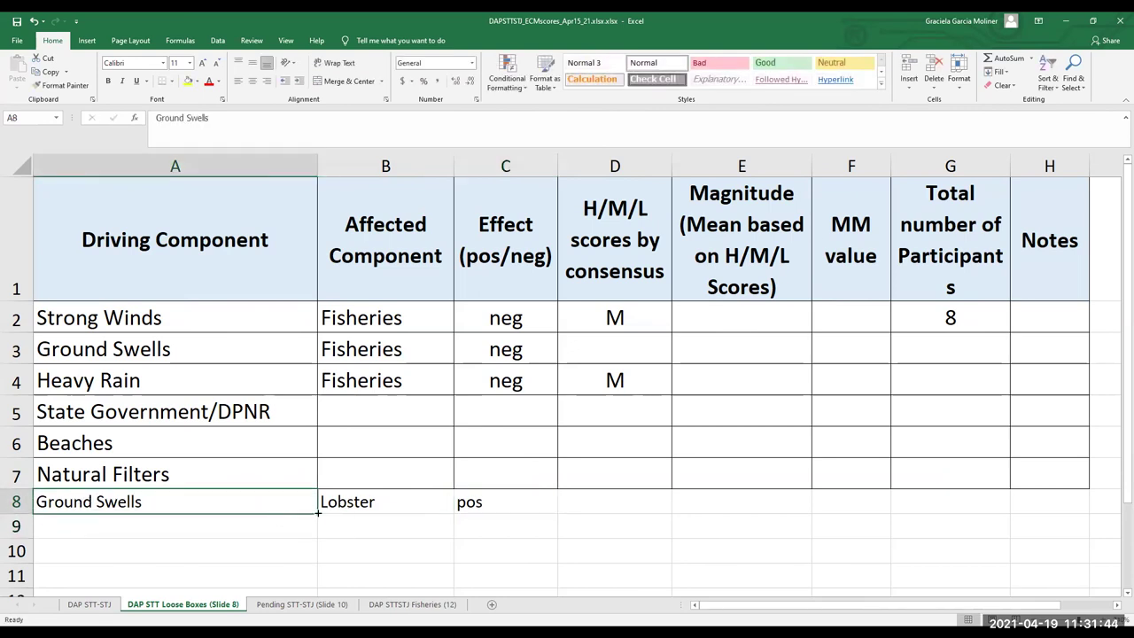
drag(316, 512, 316, 531)
click(381, 527)
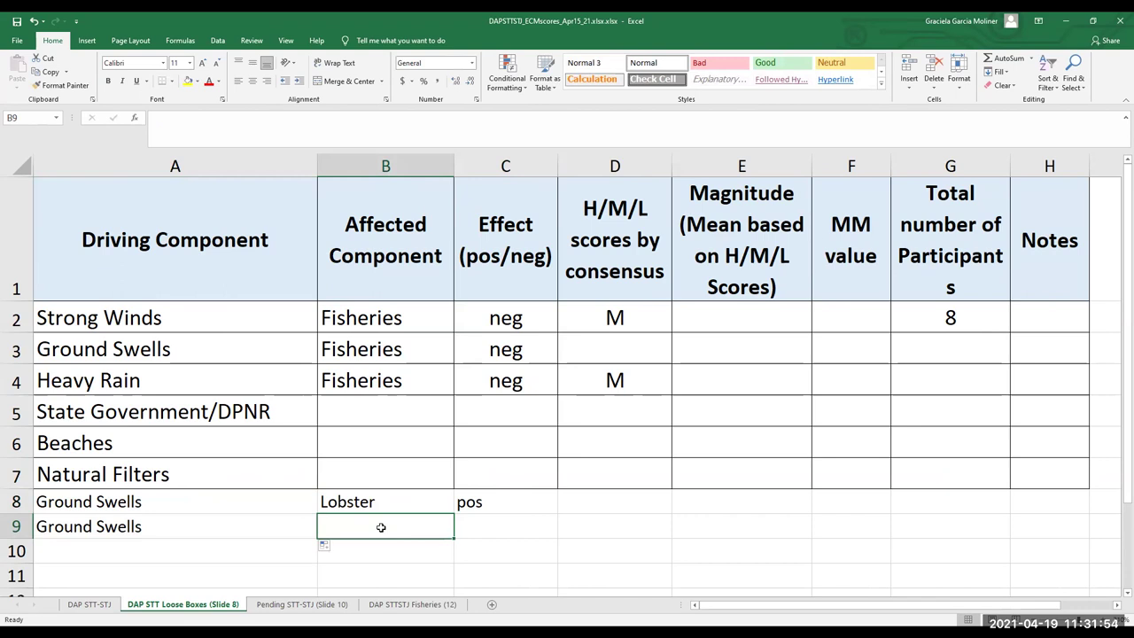
text(W)
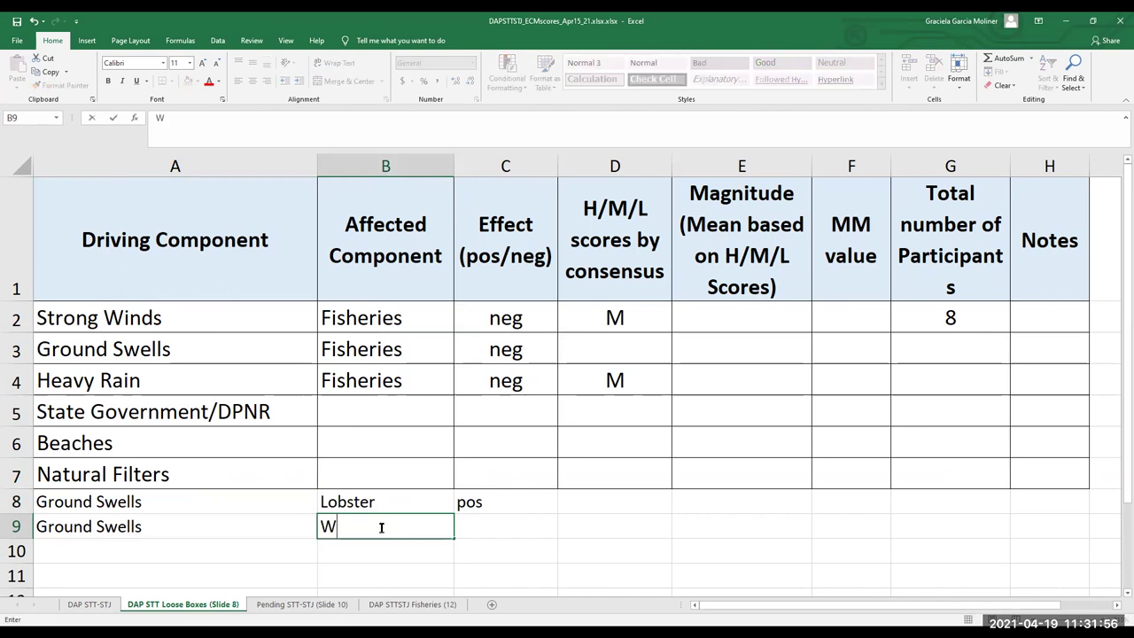
text(ater quality)
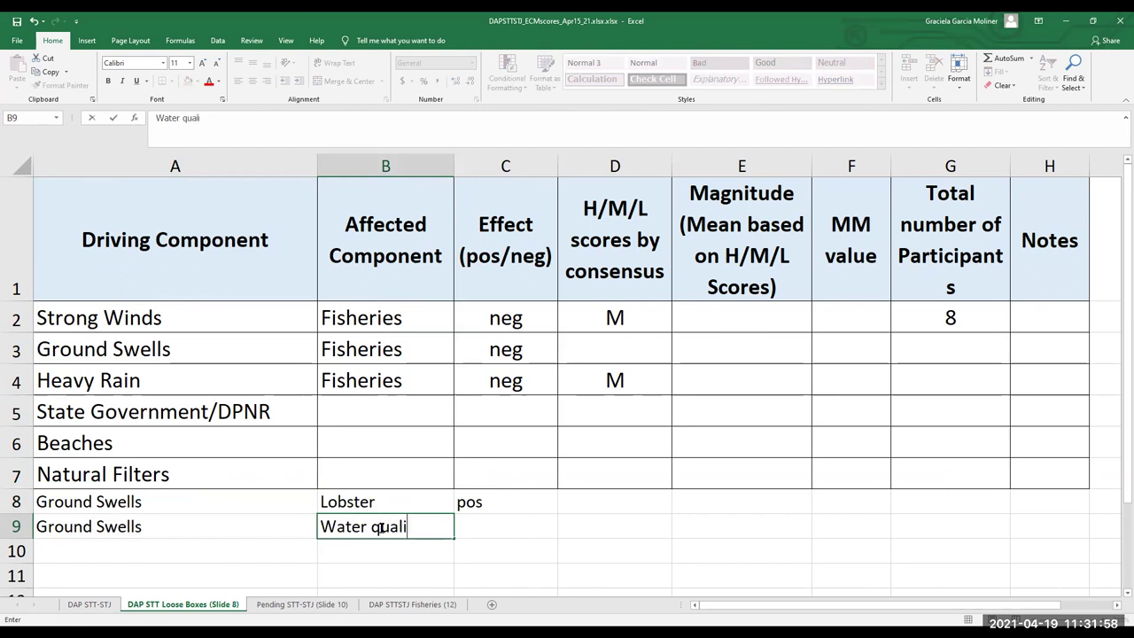
click(478, 530)
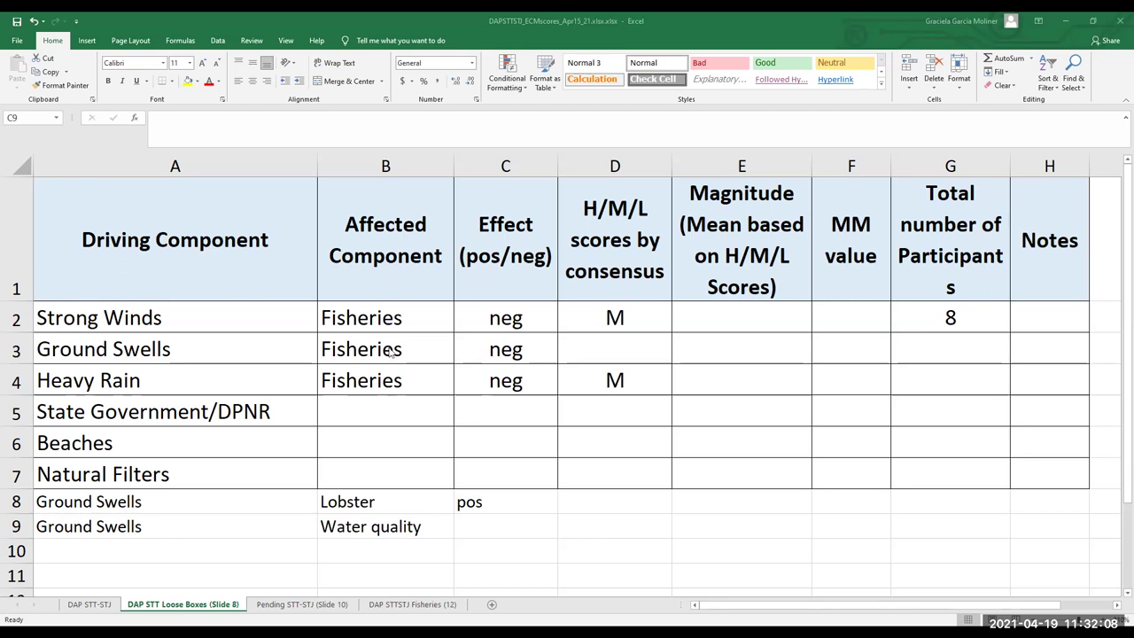
click(351, 501)
click(486, 502)
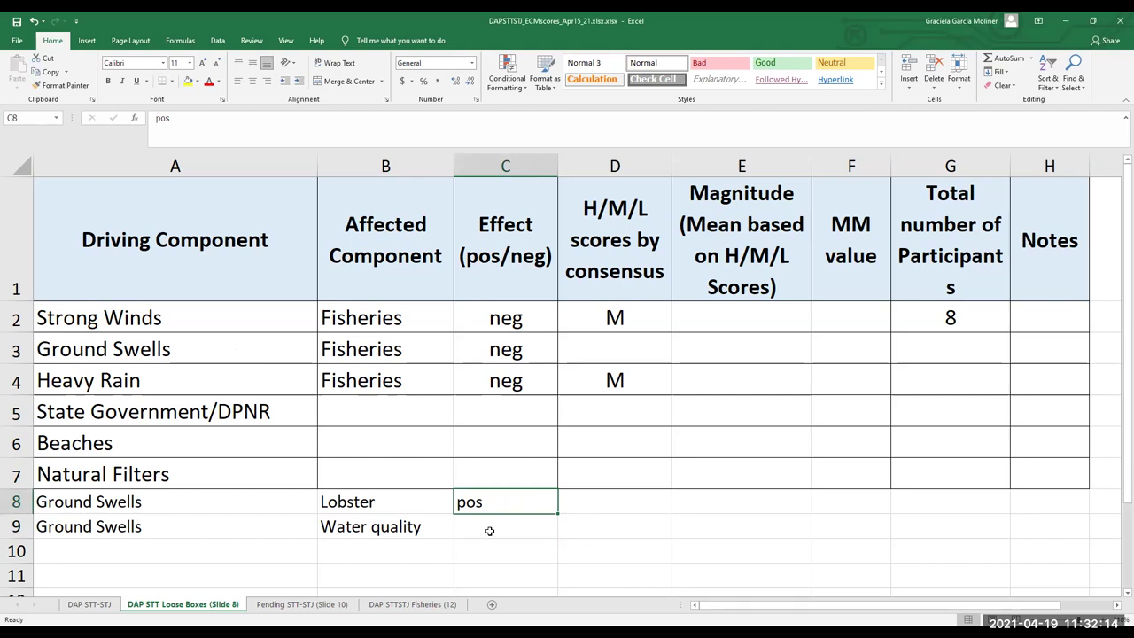
click(489, 530)
text(pos)
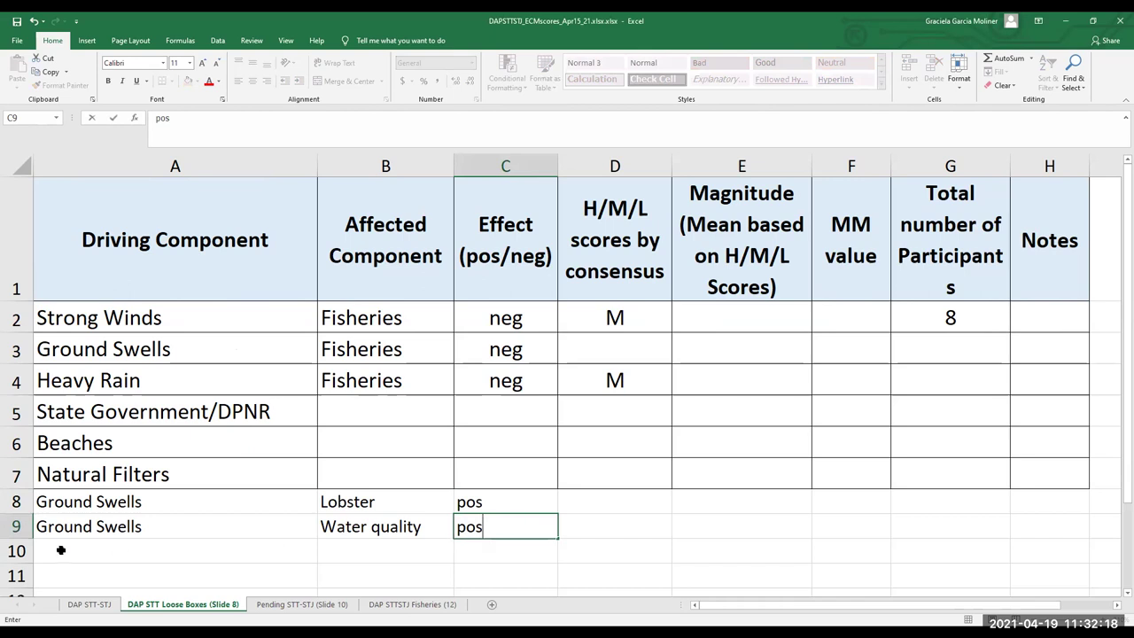
click(67, 550)
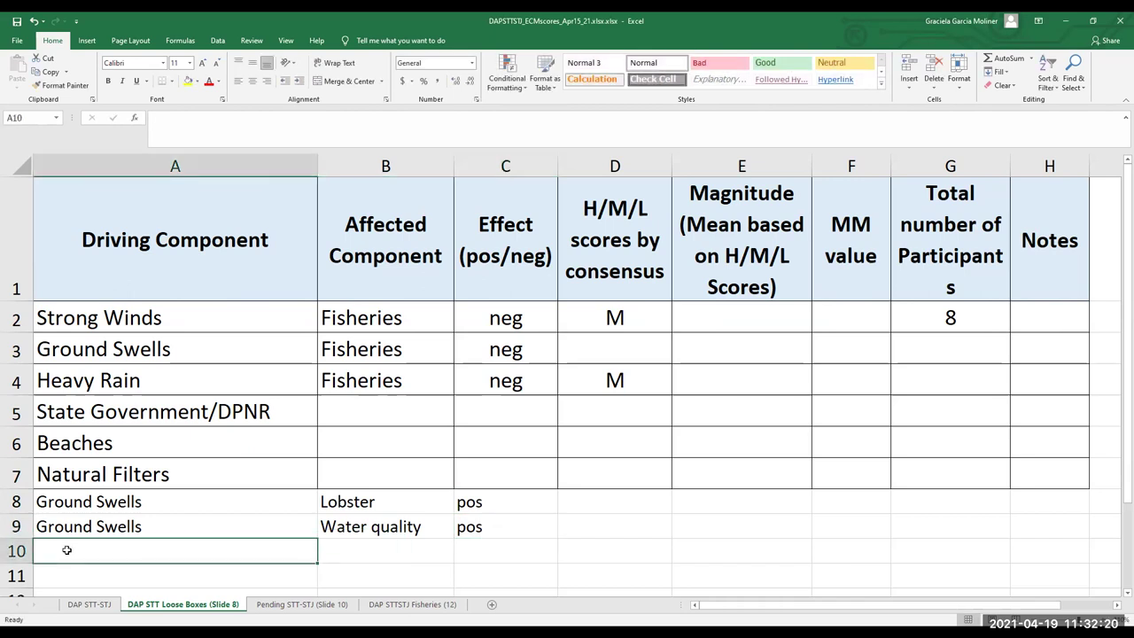
Copy Heavy Rain into row 10 with Water quality as the affected component and pos as the effect
click(71, 382)
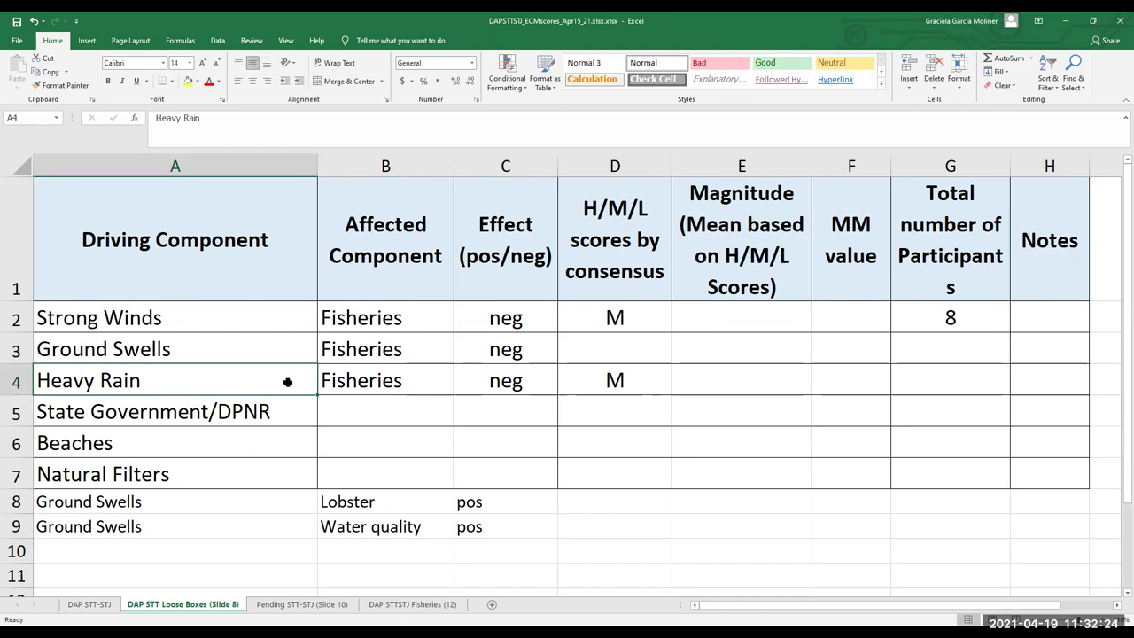
right_click(288, 382)
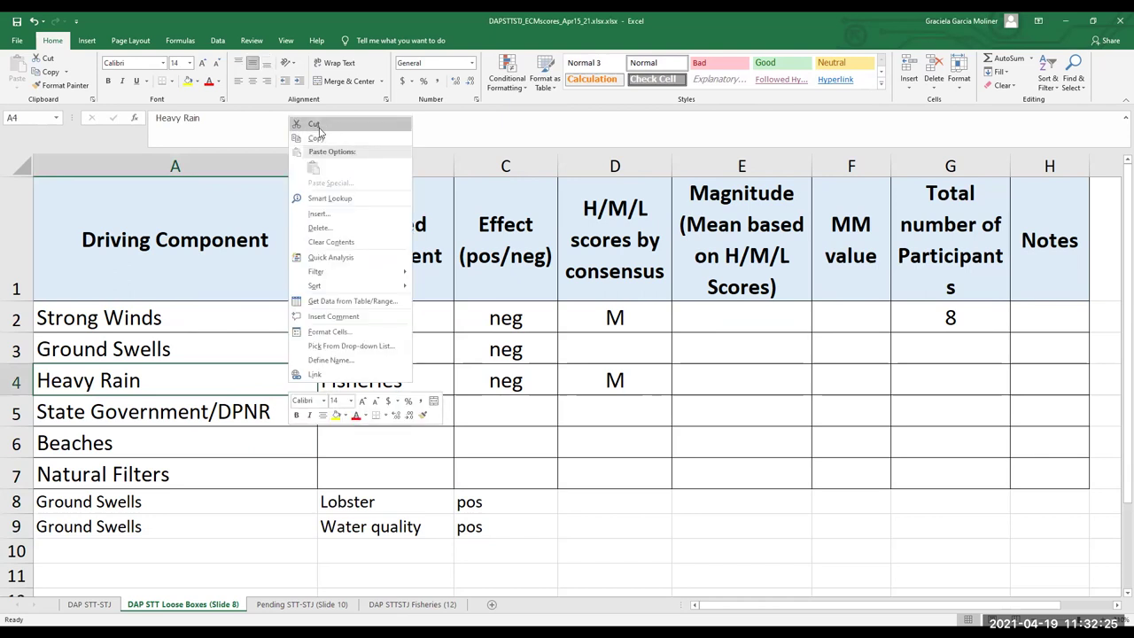
click(65, 552)
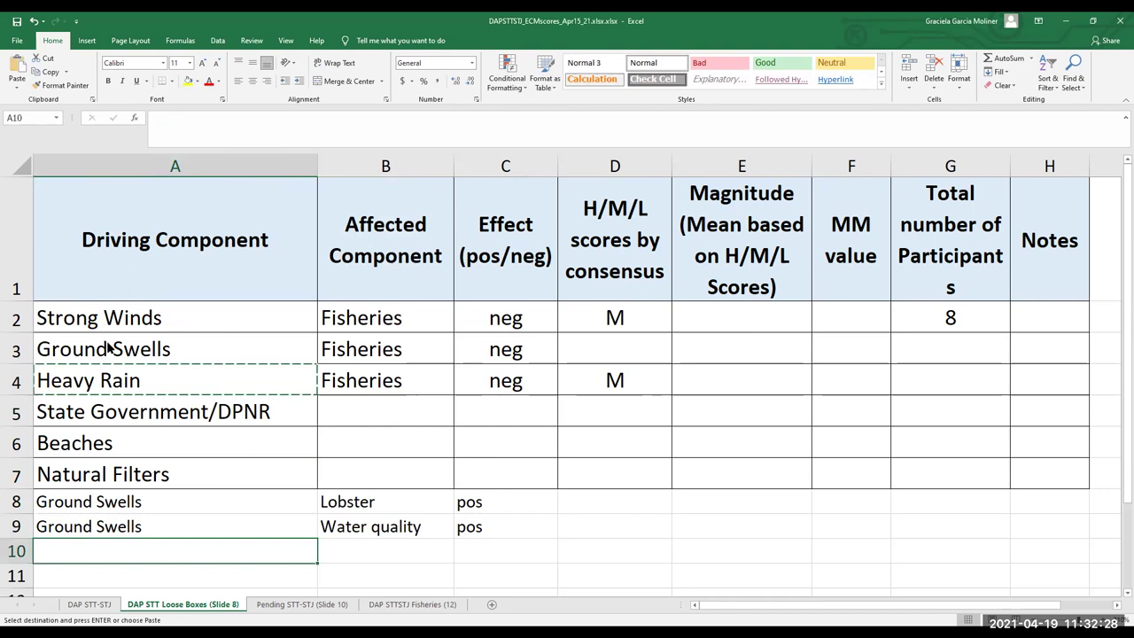
key(ctrl+v)
click(359, 549)
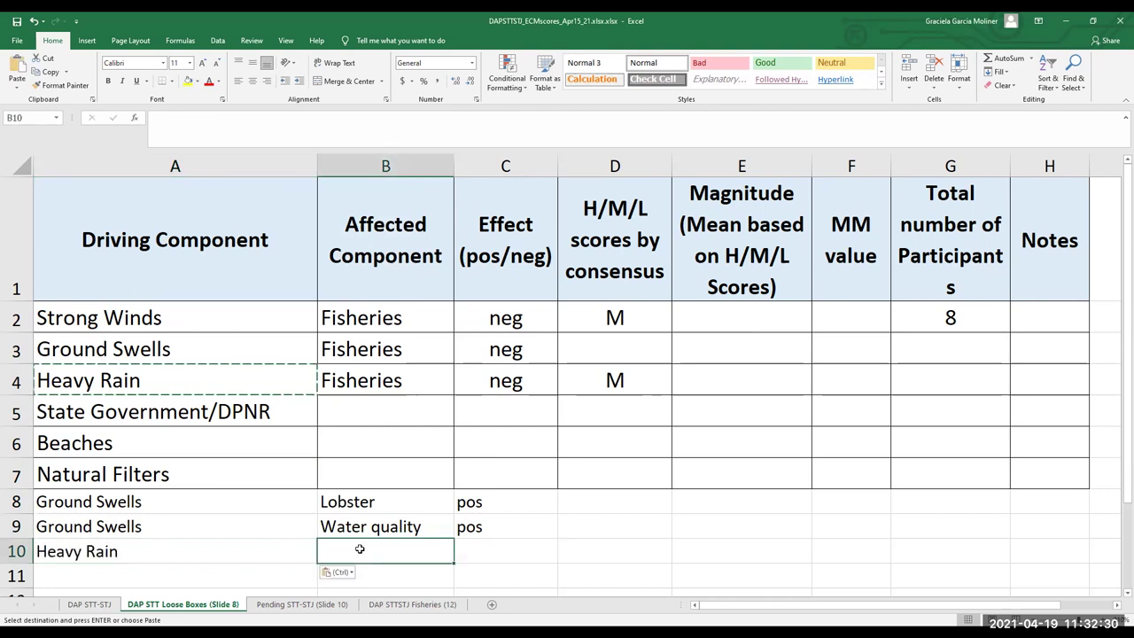
text(Water)
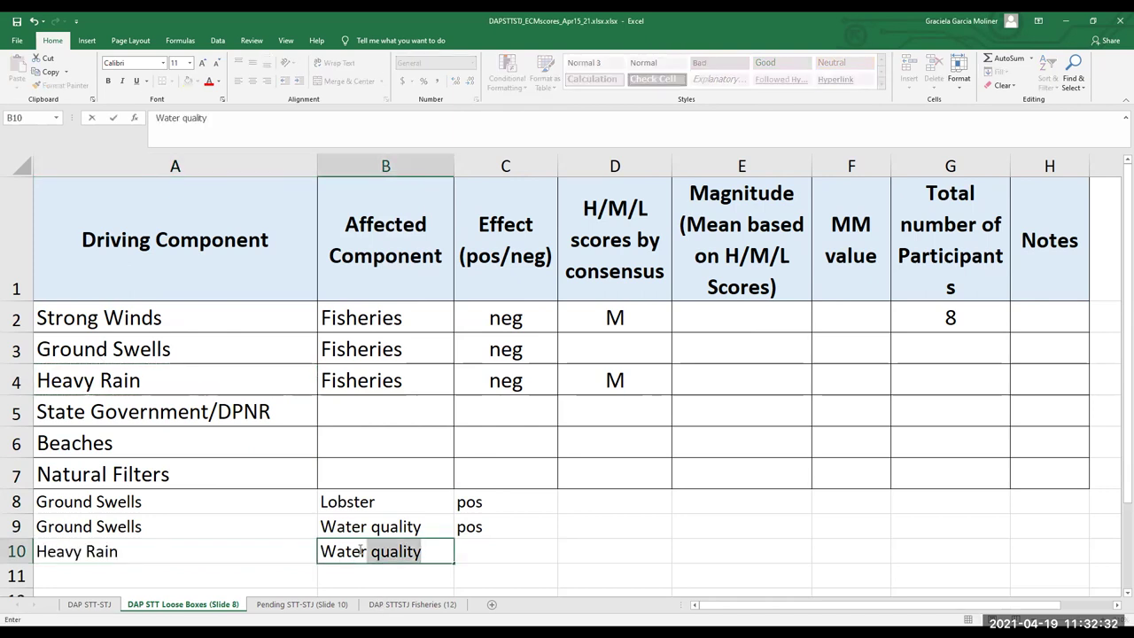
click(497, 550)
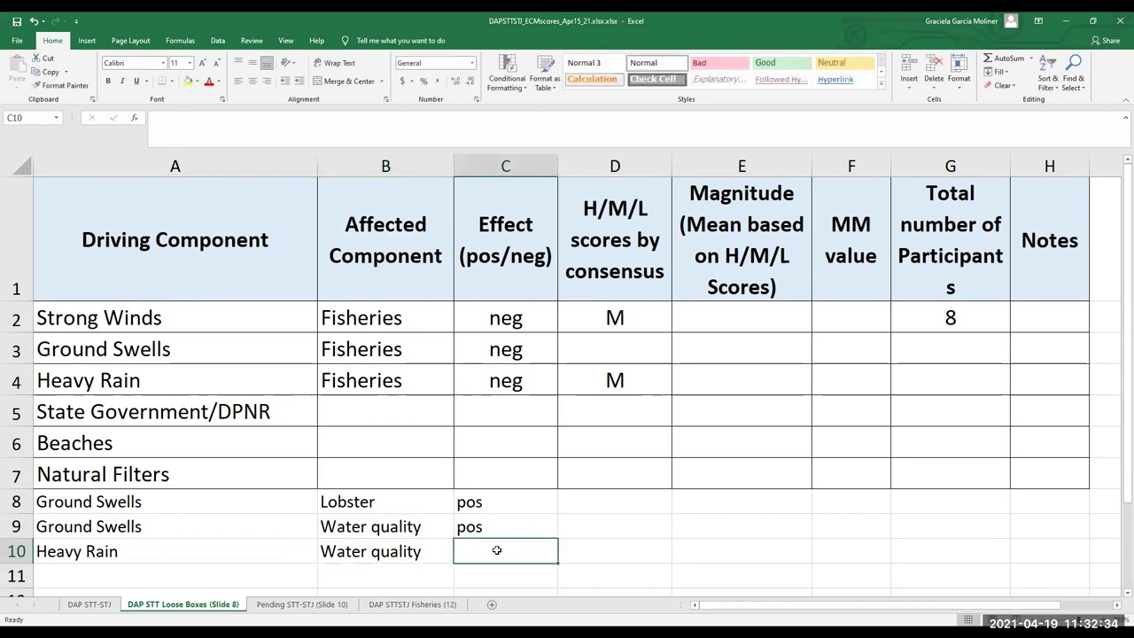
text(pos)
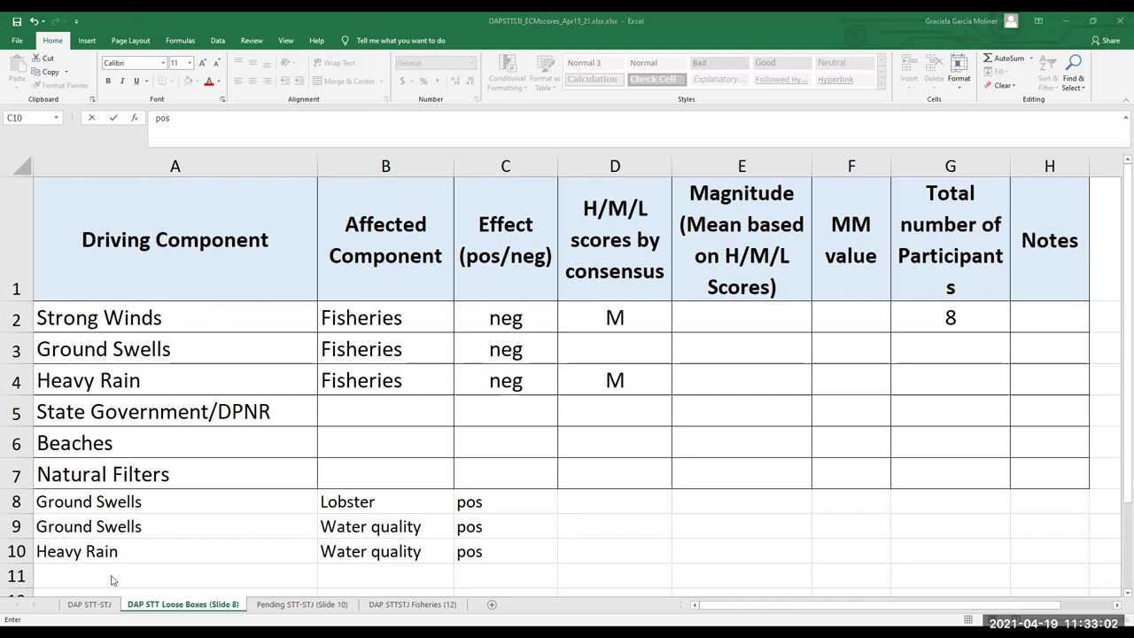
key(ctrl+Return)
Change the Ground Swells–Fisheries effect in row 3 to pos and enter M as its H/M/L consensus score
click(490, 353)
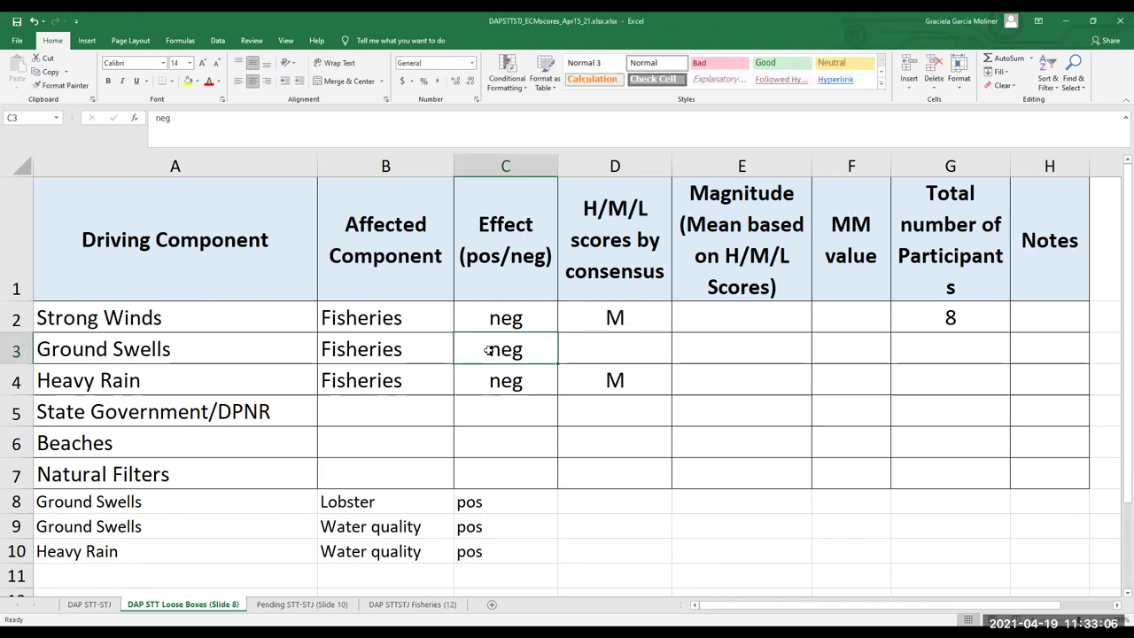
text(pos)
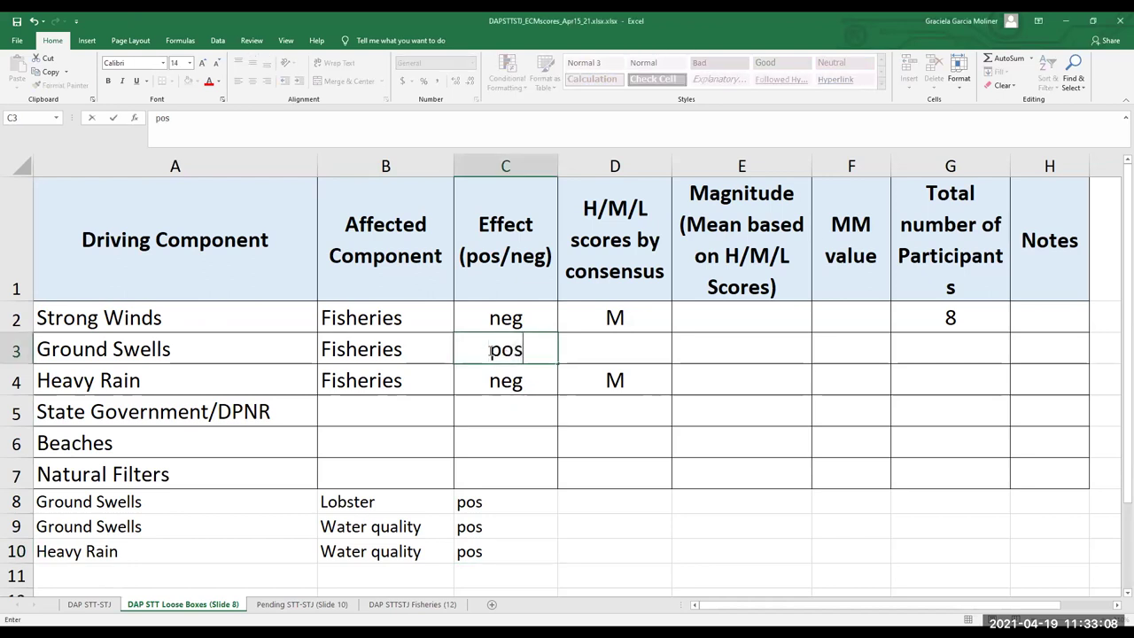
click(612, 350)
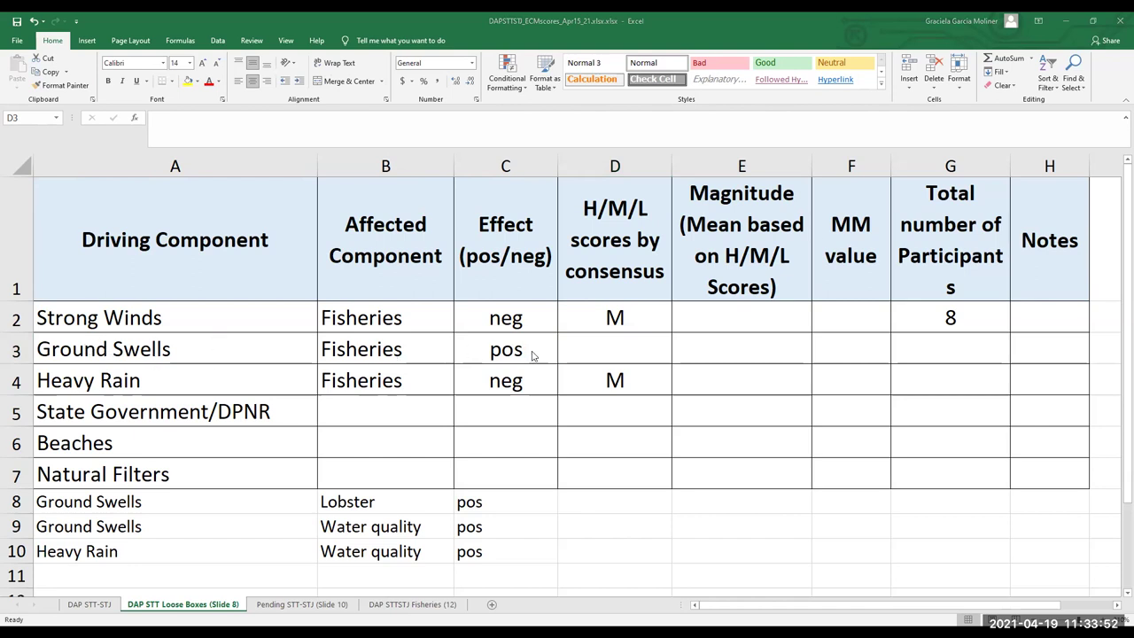
click(631, 354)
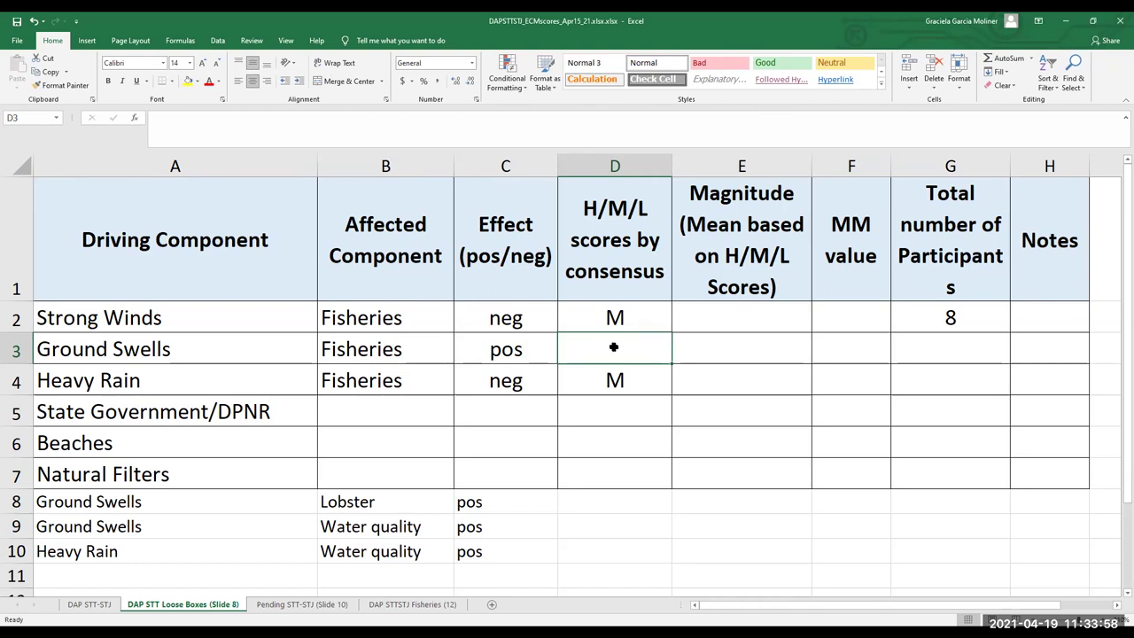
text(M)
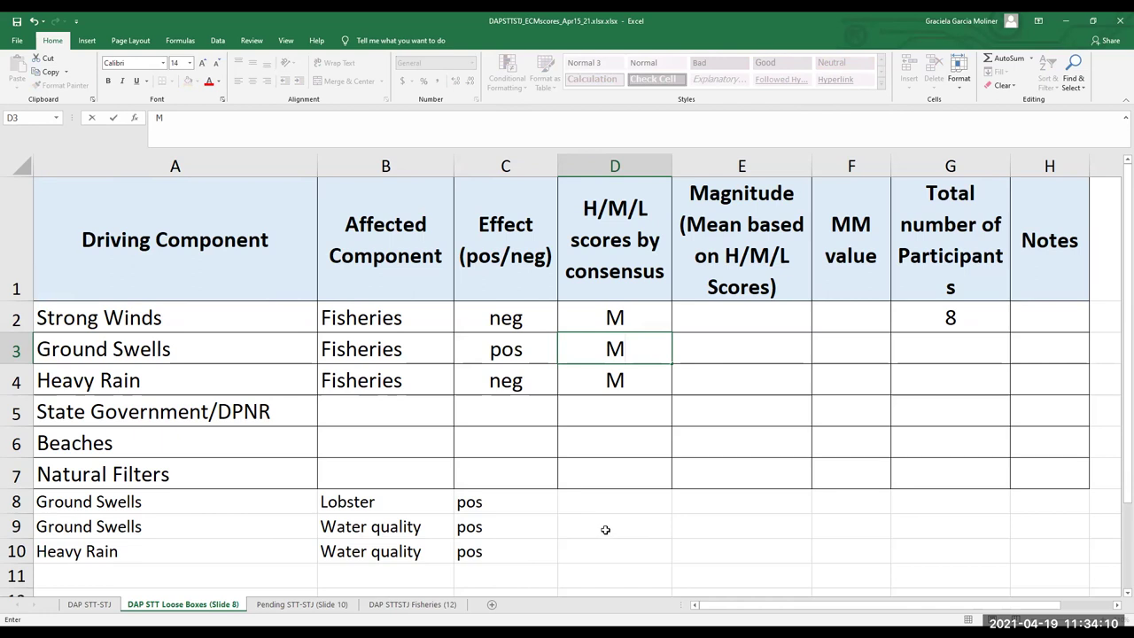
click(615, 501)
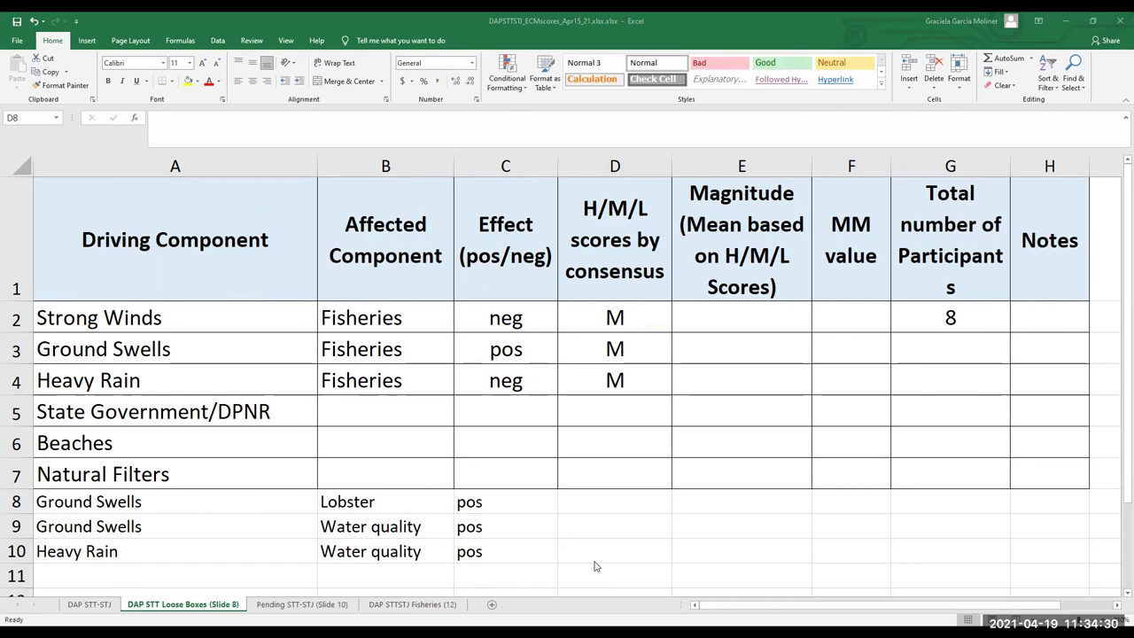
Clear the Heavy Rain–Water quality entry in A10:C10
click(478, 552)
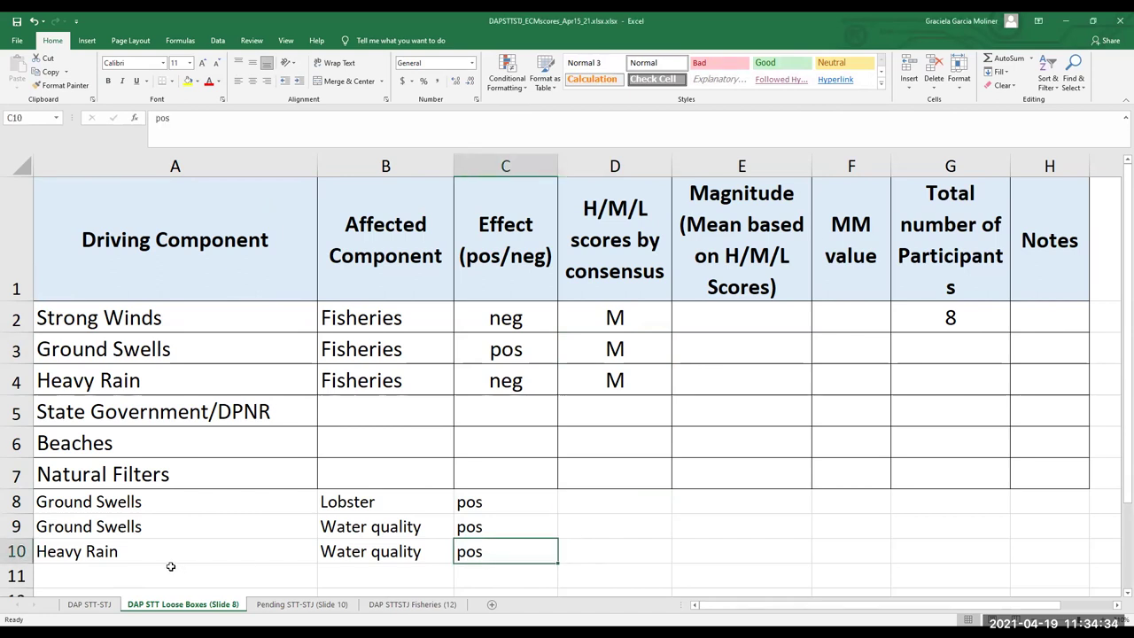
click(83, 551)
drag(83, 550, 483, 551)
key(Delete)
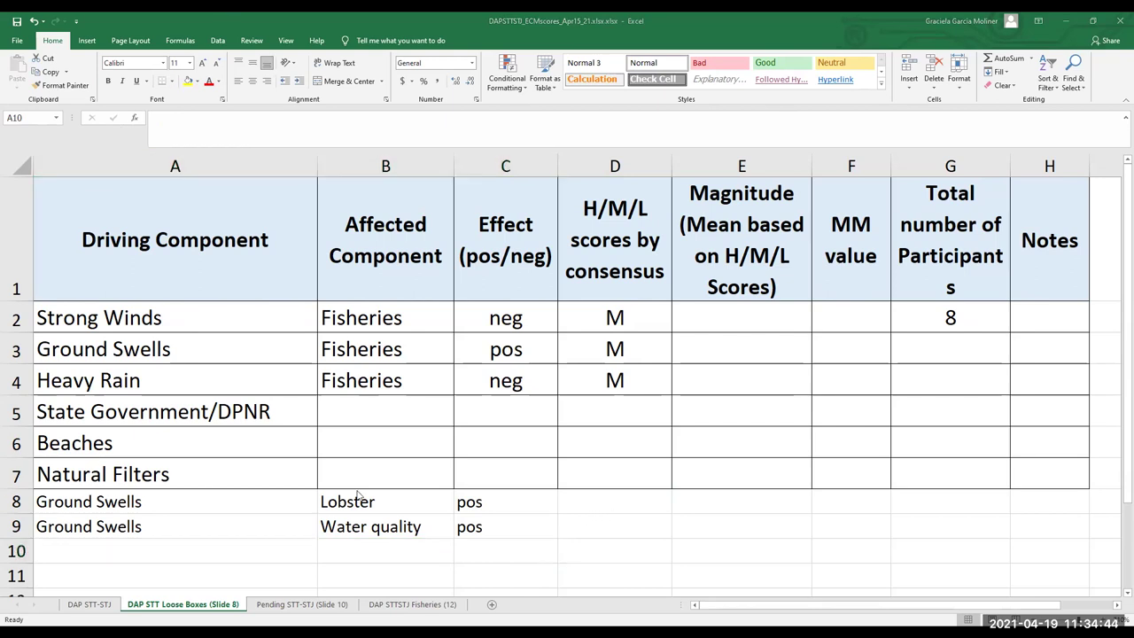
Enter M as the H/M/L consensus score for the Ground Swells–Lobster row
click(613, 502)
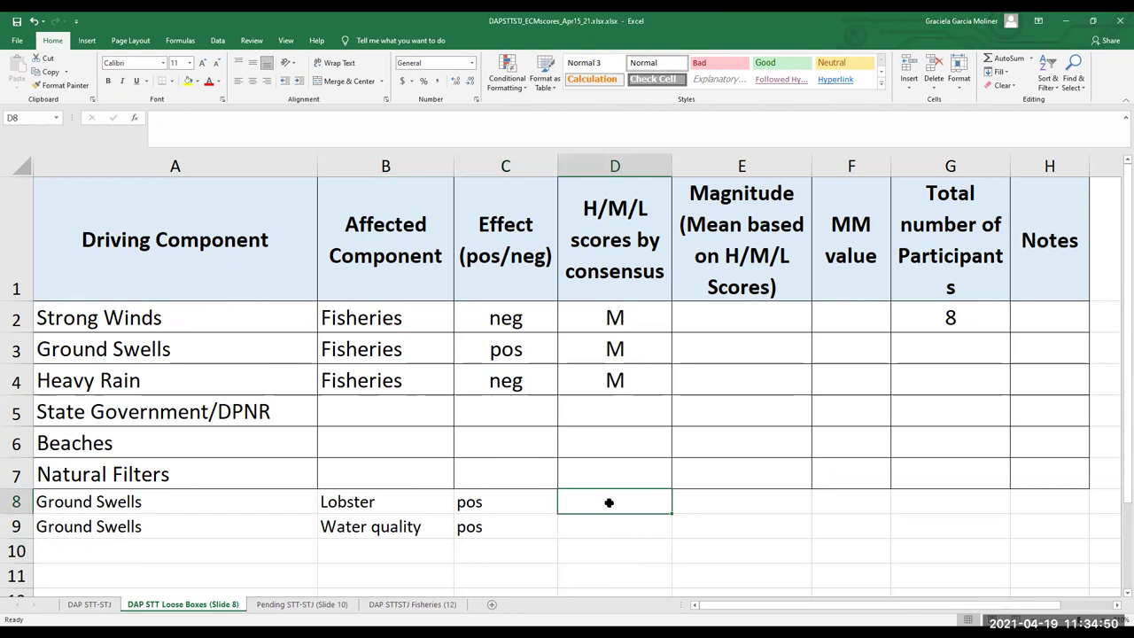
text(M)
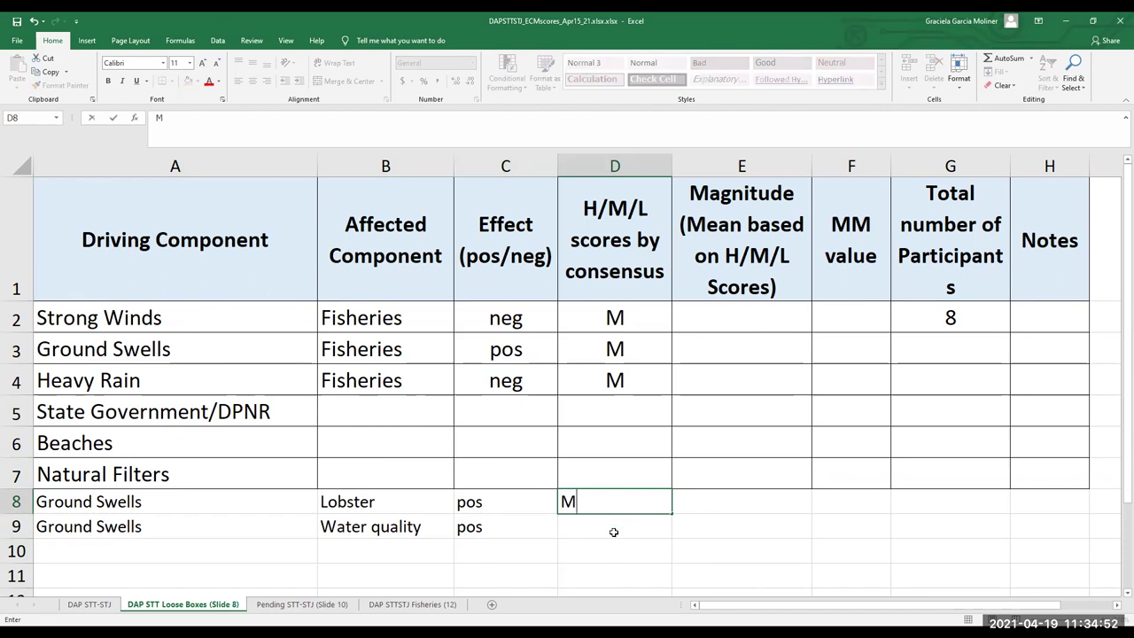
click(613, 531)
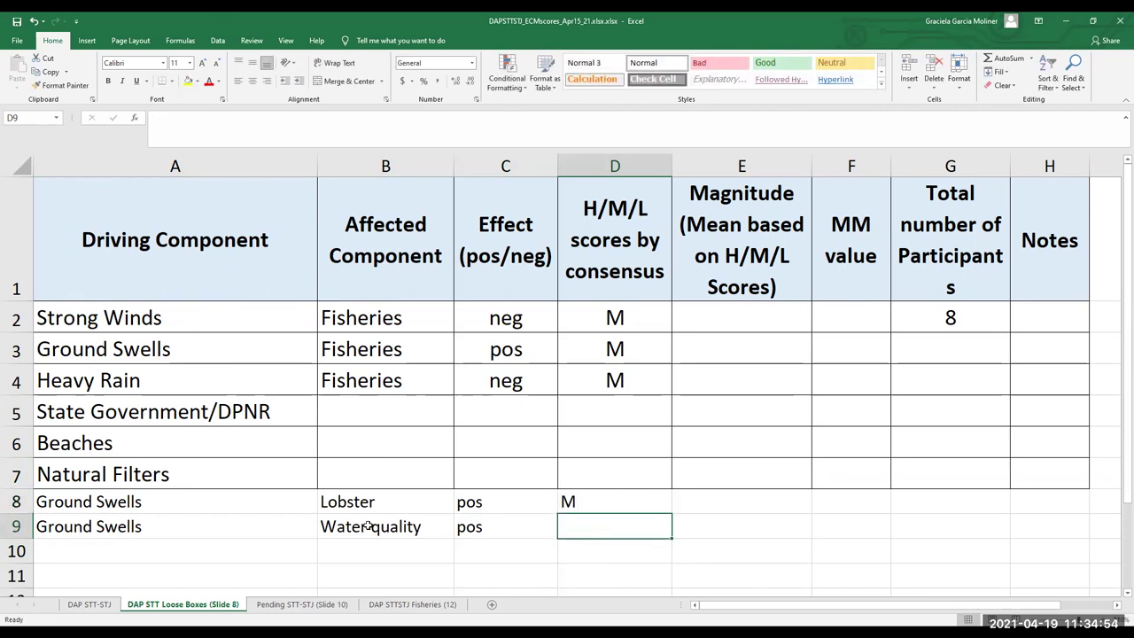
Set the H/M/L consensus scores of the Ground Swells–Lobster and Ground Swells–Water quality rows to H
click(583, 502)
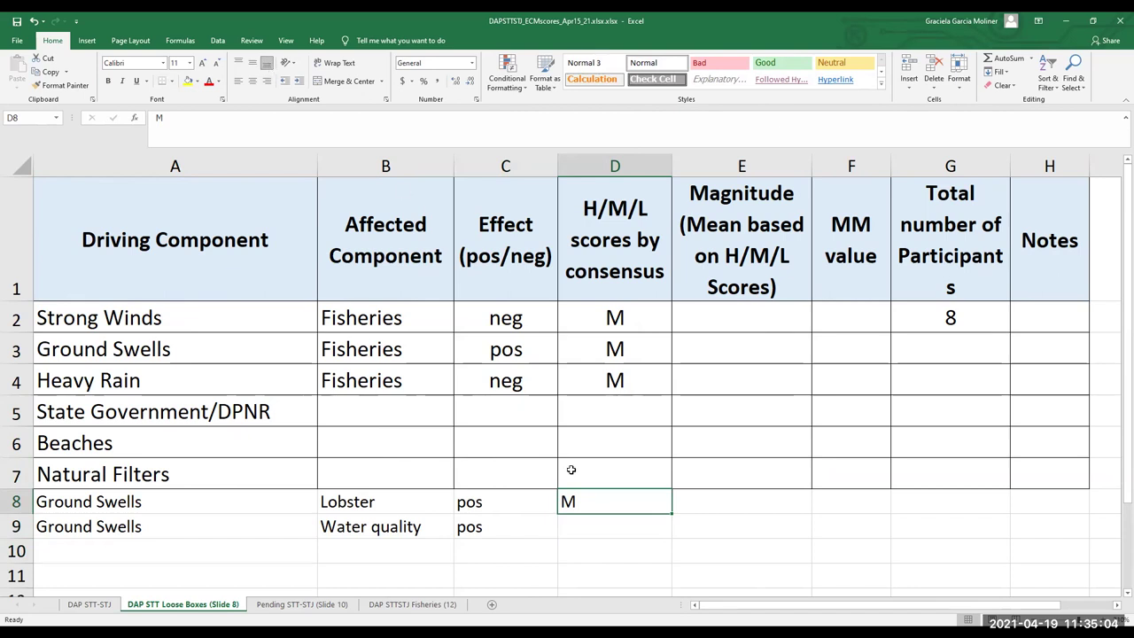
key(BackSpace)
text(H)
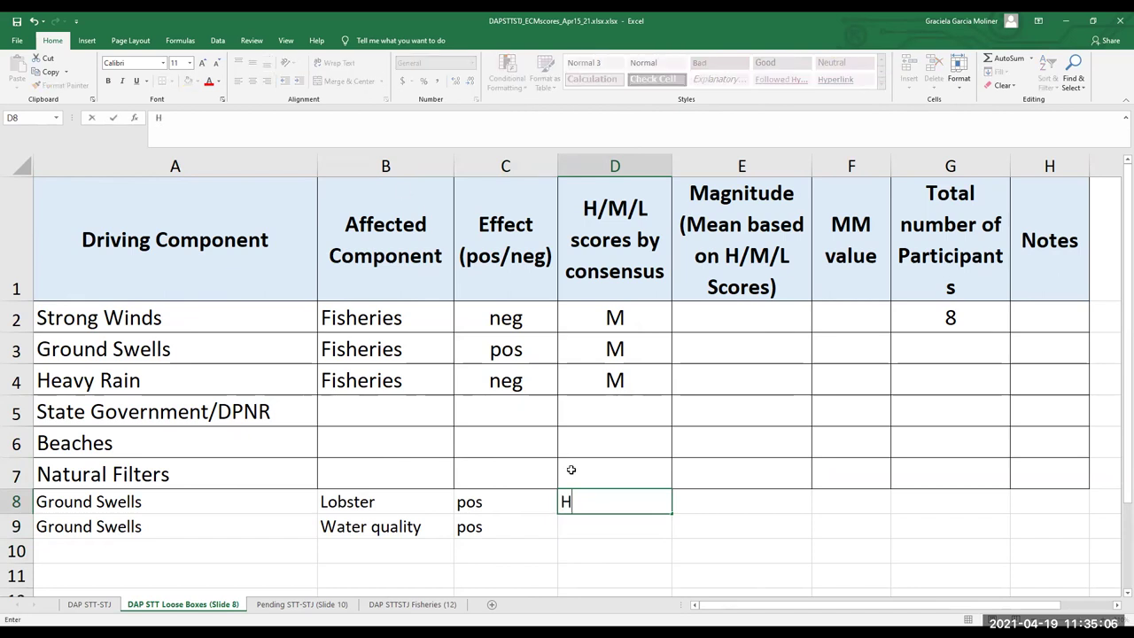
click(586, 528)
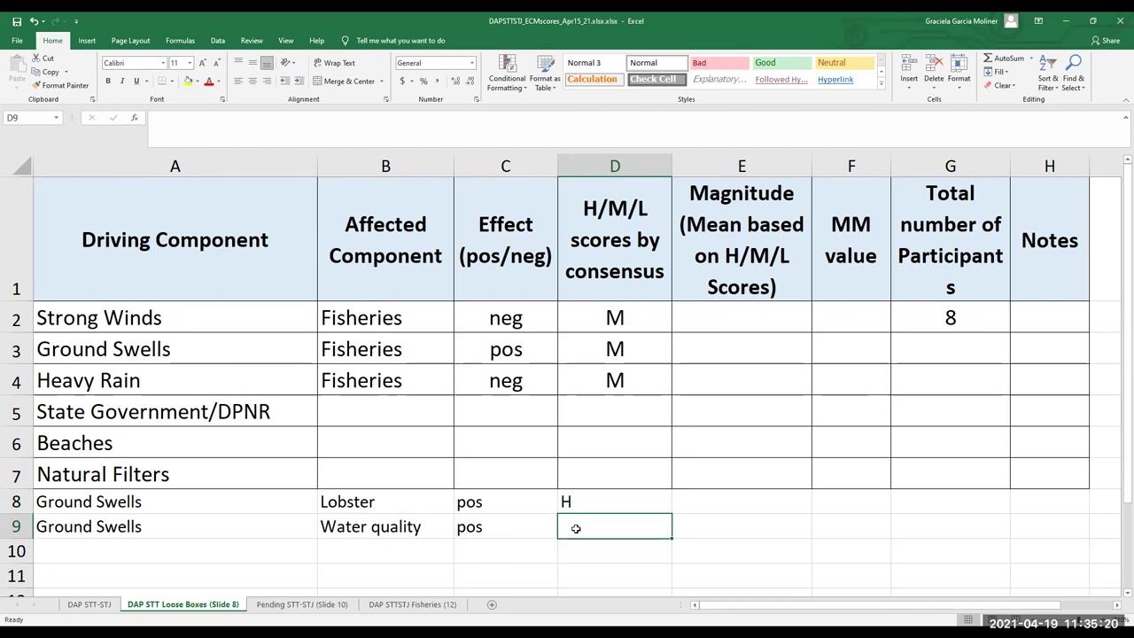
text(H)
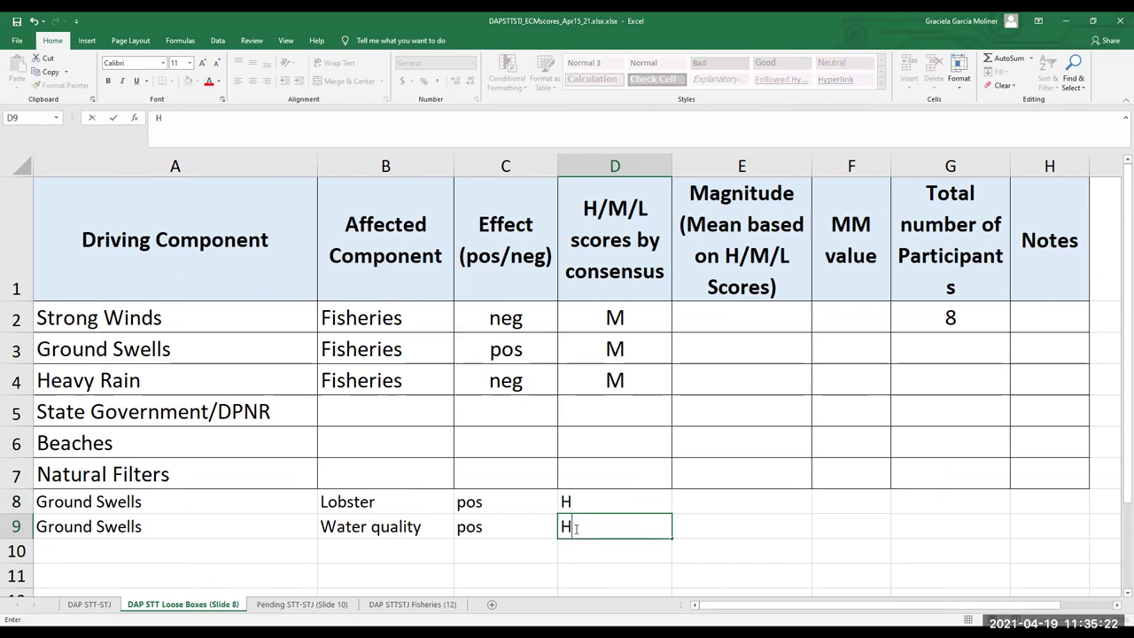
click(33, 22)
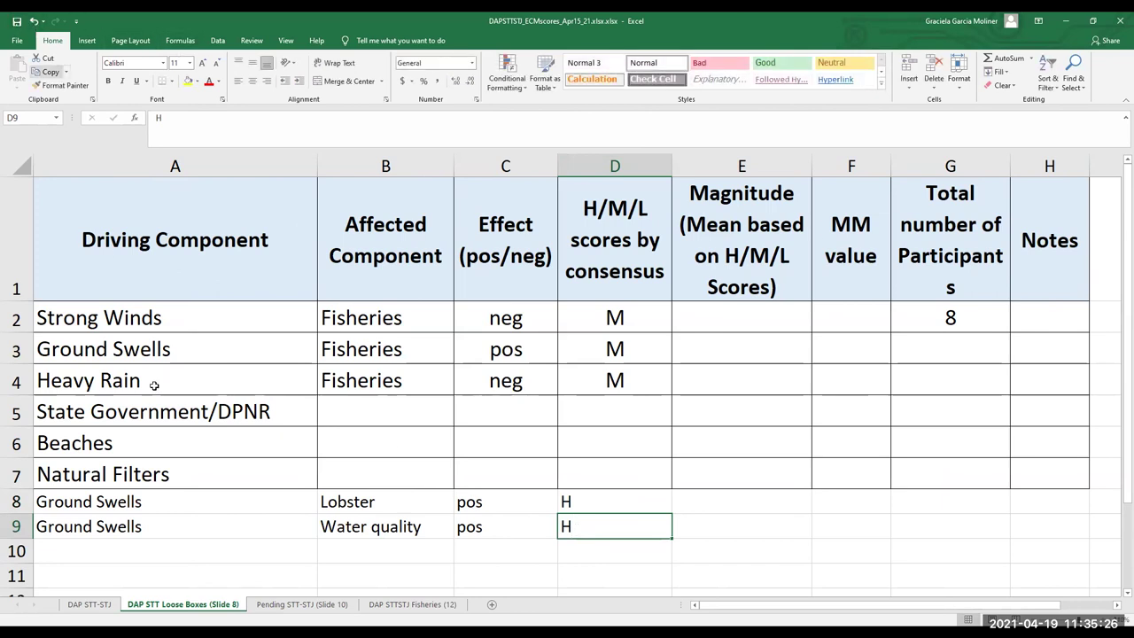
Apply strikethrough formatting to the State Government/DPNR driving component in A5
click(71, 413)
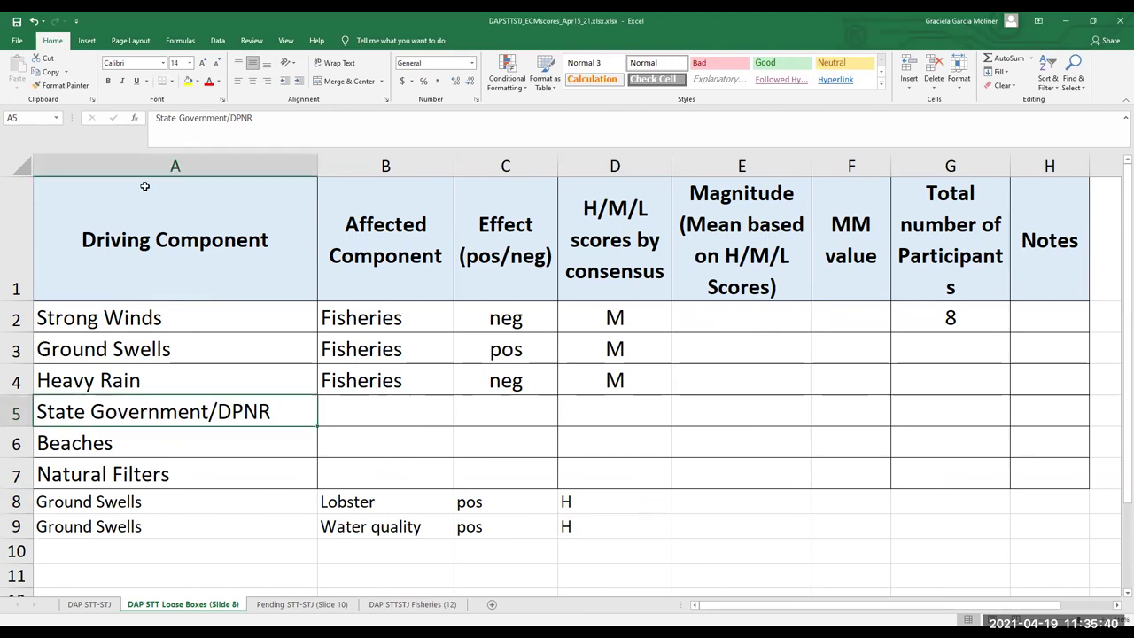
click(224, 99)
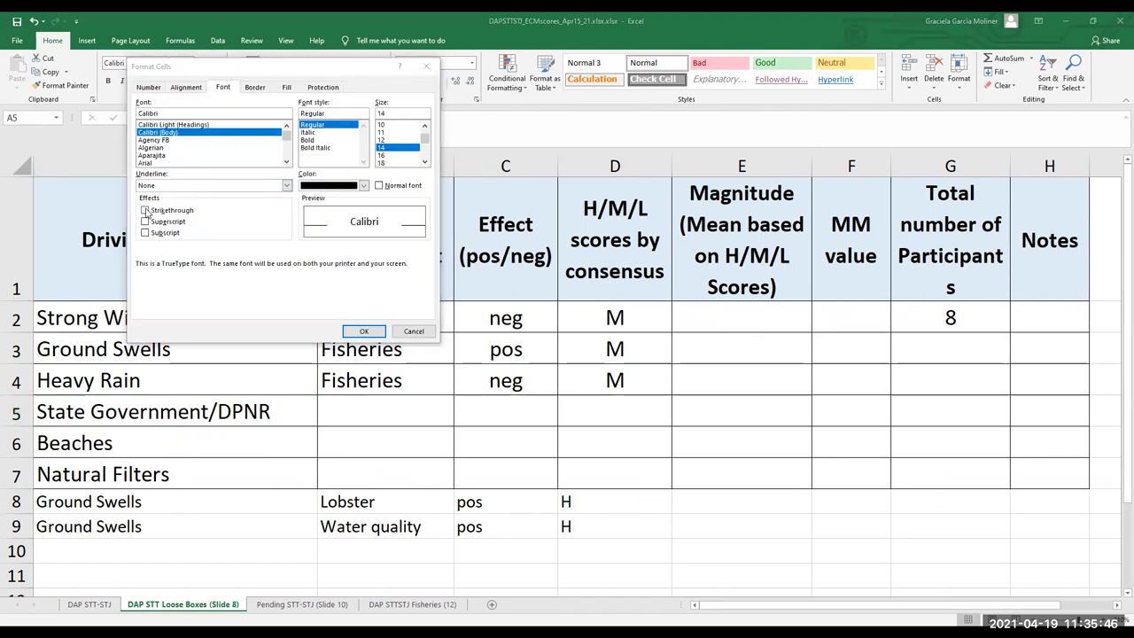
click(146, 210)
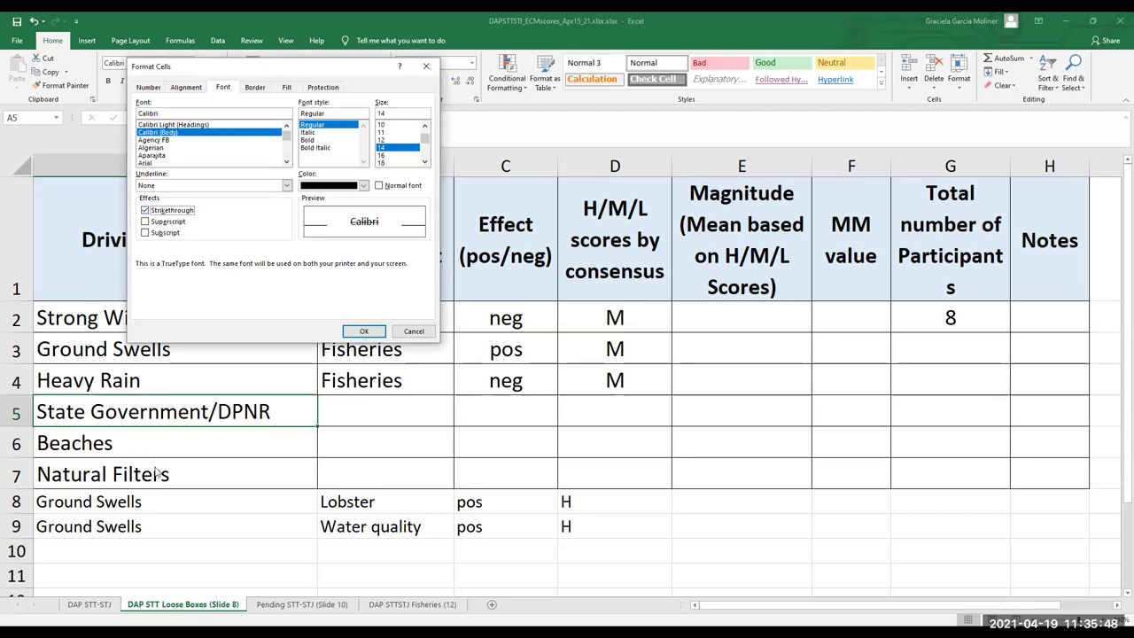
click(363, 331)
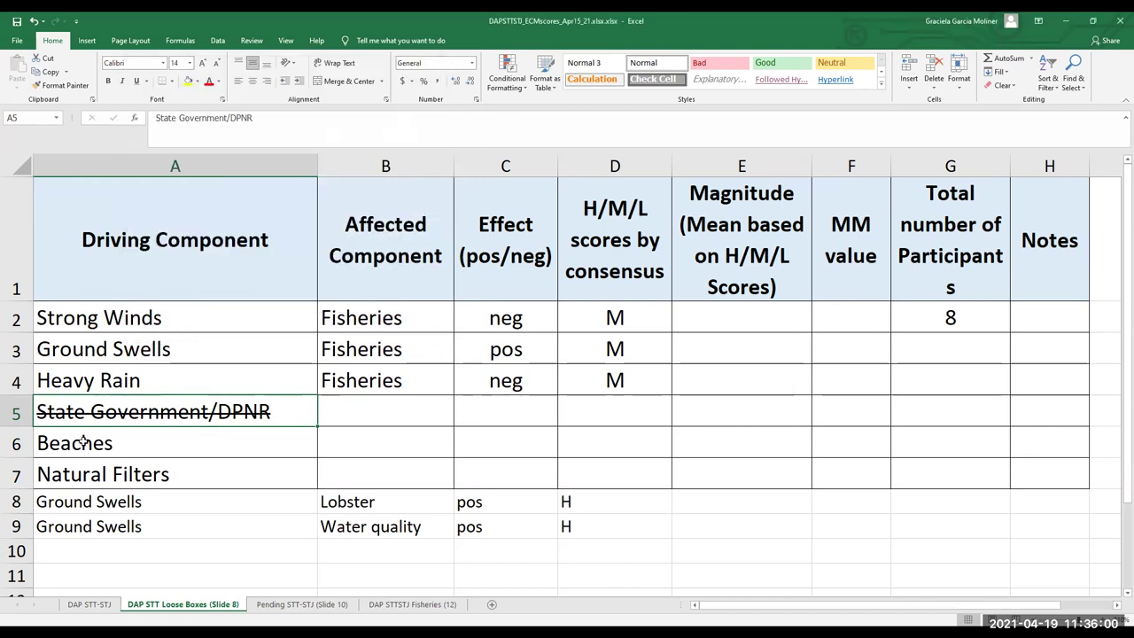
Enter 8 as the total number of participants for the row 3 Ground Swells, Heavy Rain, Ground Swells–Lobster and Ground Swells–Water quality entries
drag(85, 441, 139, 467)
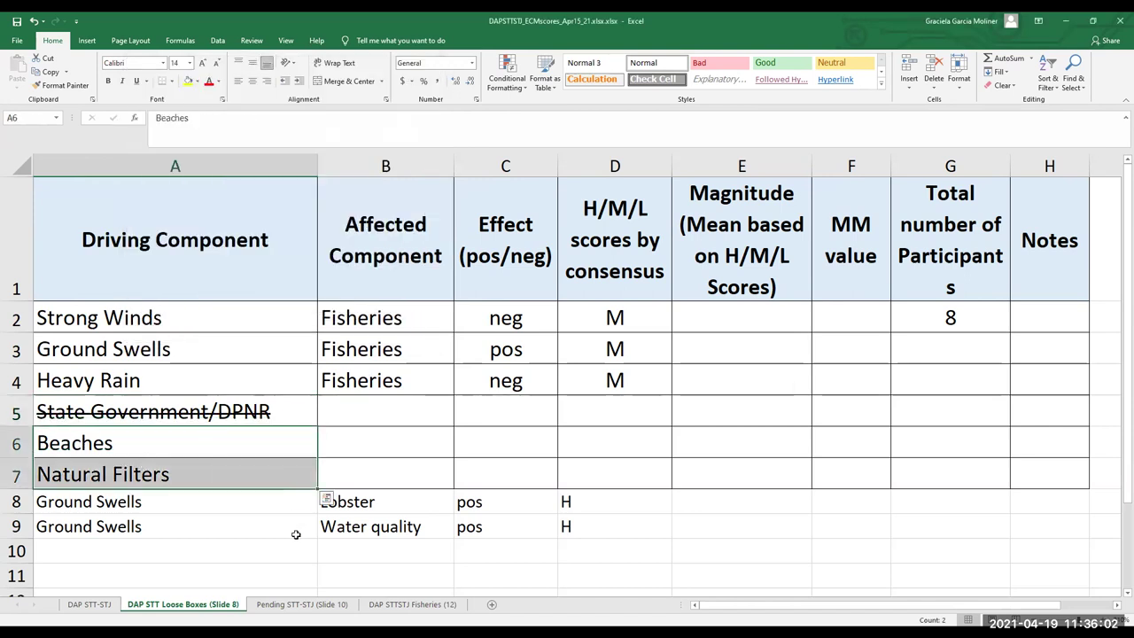
click(949, 352)
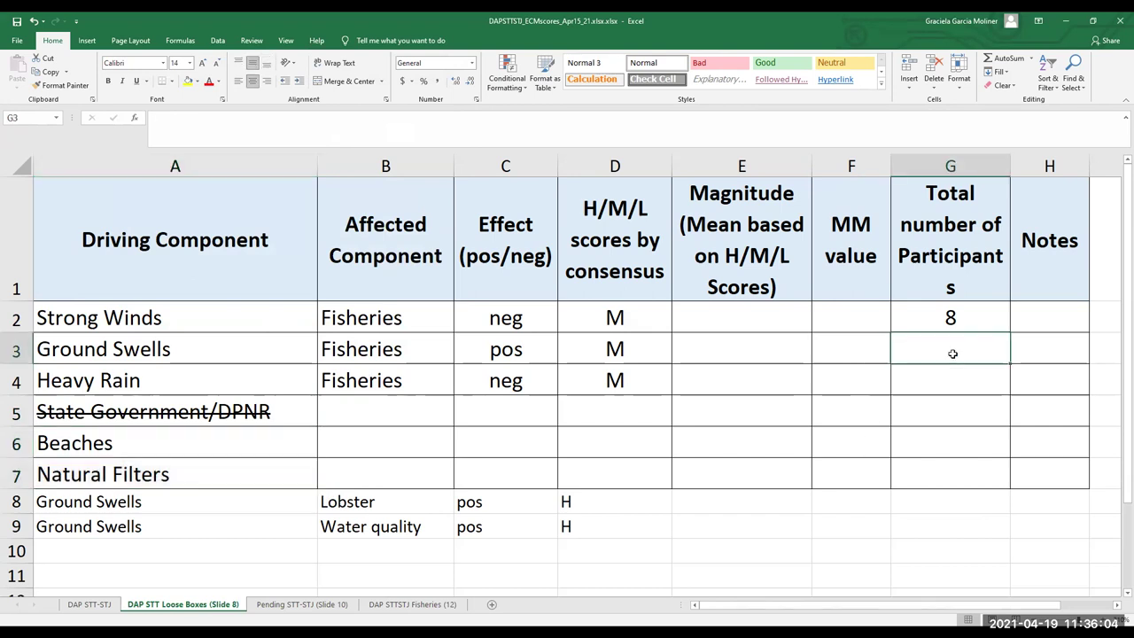
text(8)
click(953, 373)
text(8)
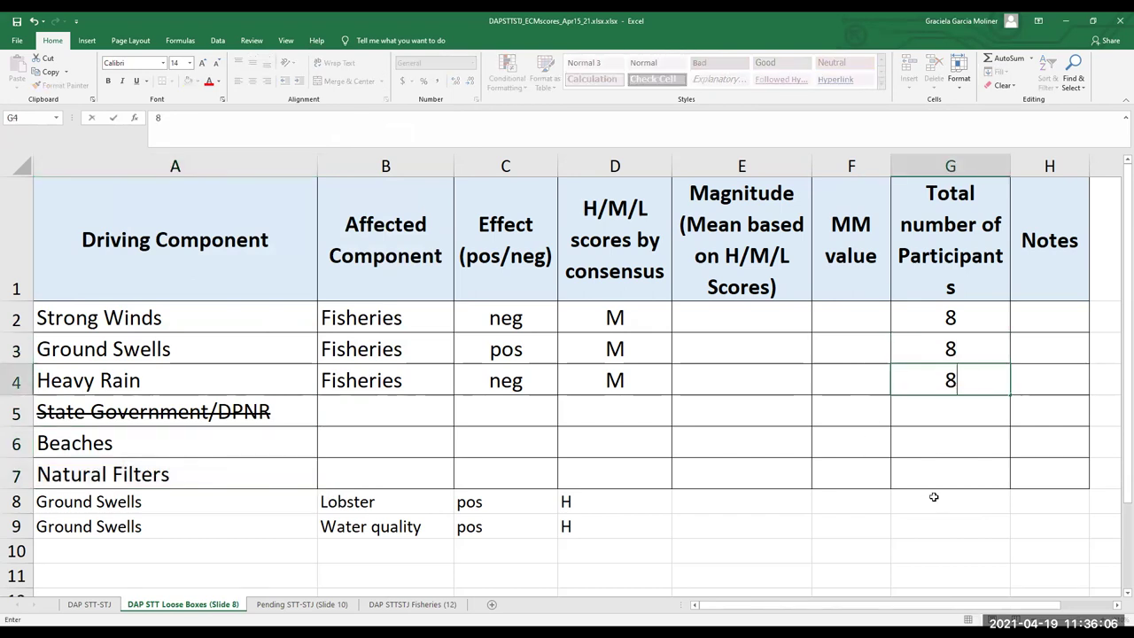
click(936, 497)
text(8)
click(940, 522)
text(8)
Extend the Beaches driving component in A6 to read Beaches DPNR Advisory
click(257, 447)
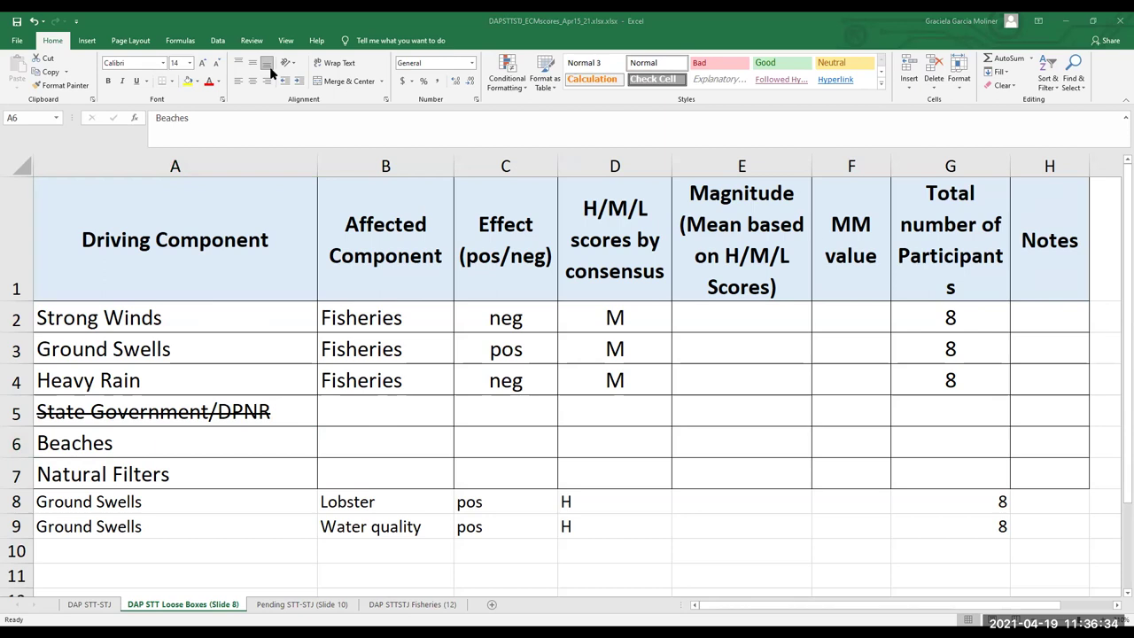
click(131, 447)
click(214, 122)
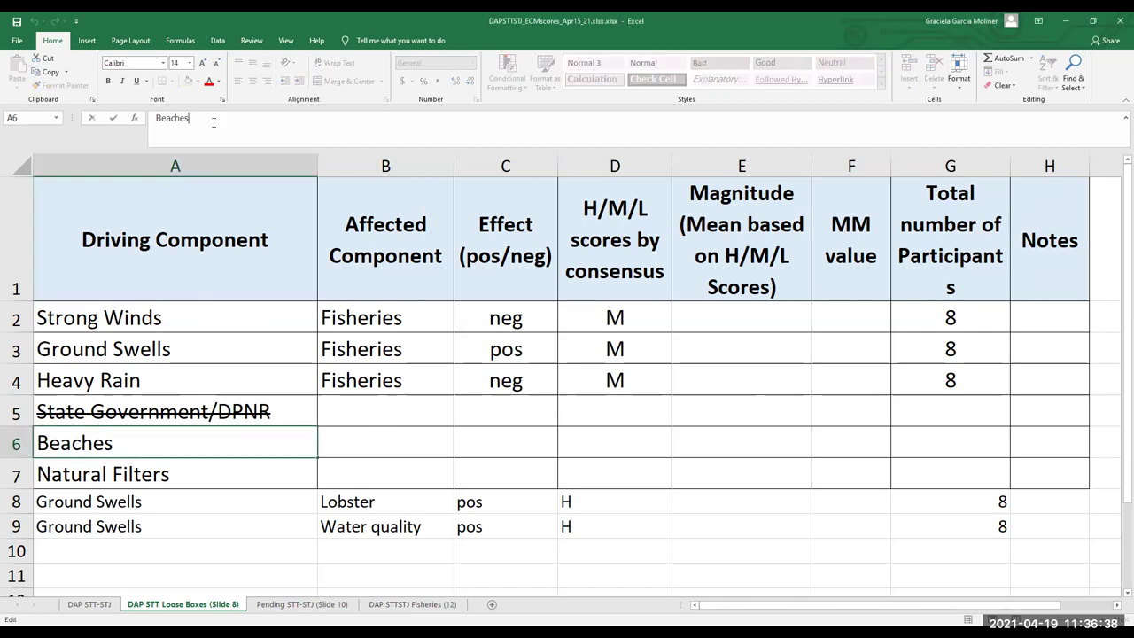
text(DPNR)
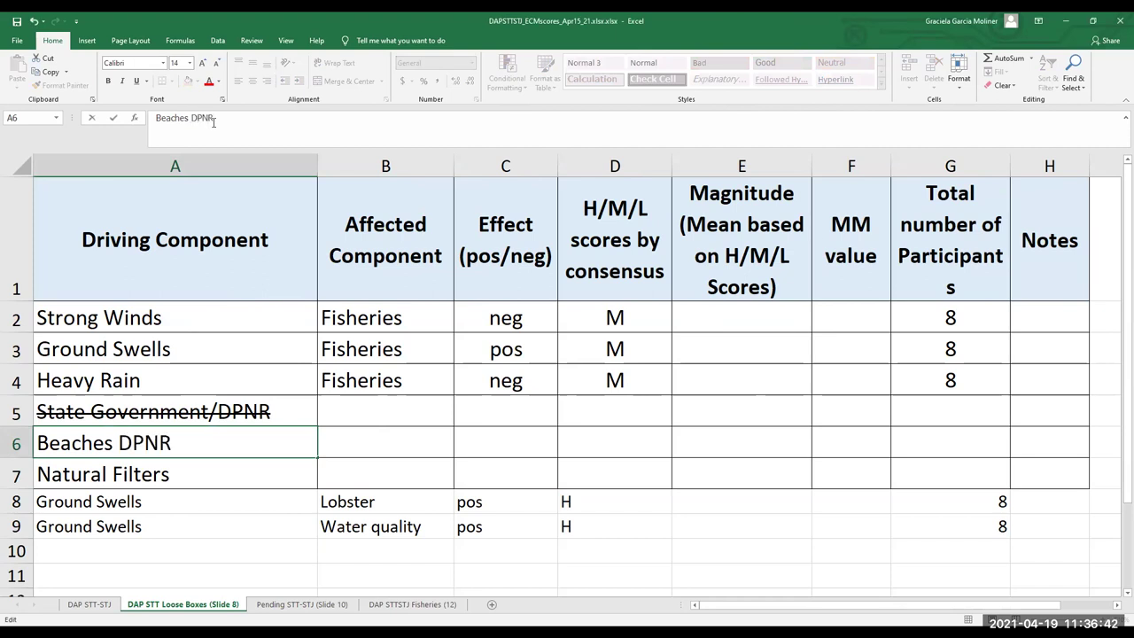
text( Advisory)
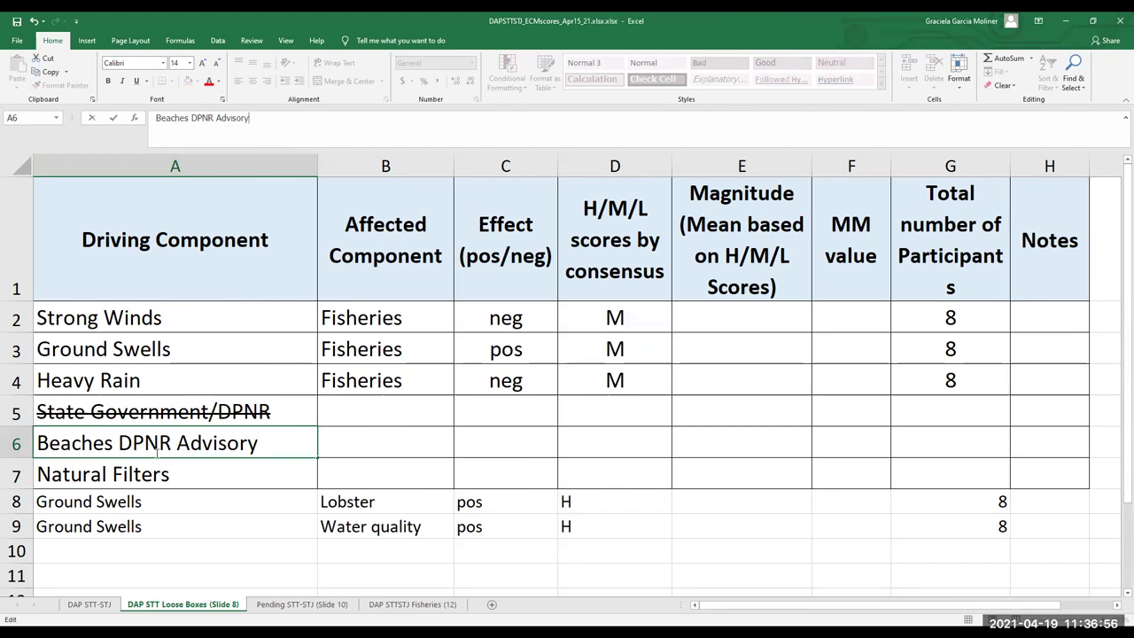
Enter Local People as the affected component of Beaches DPNR Advisory, with pos as its effect
click(353, 444)
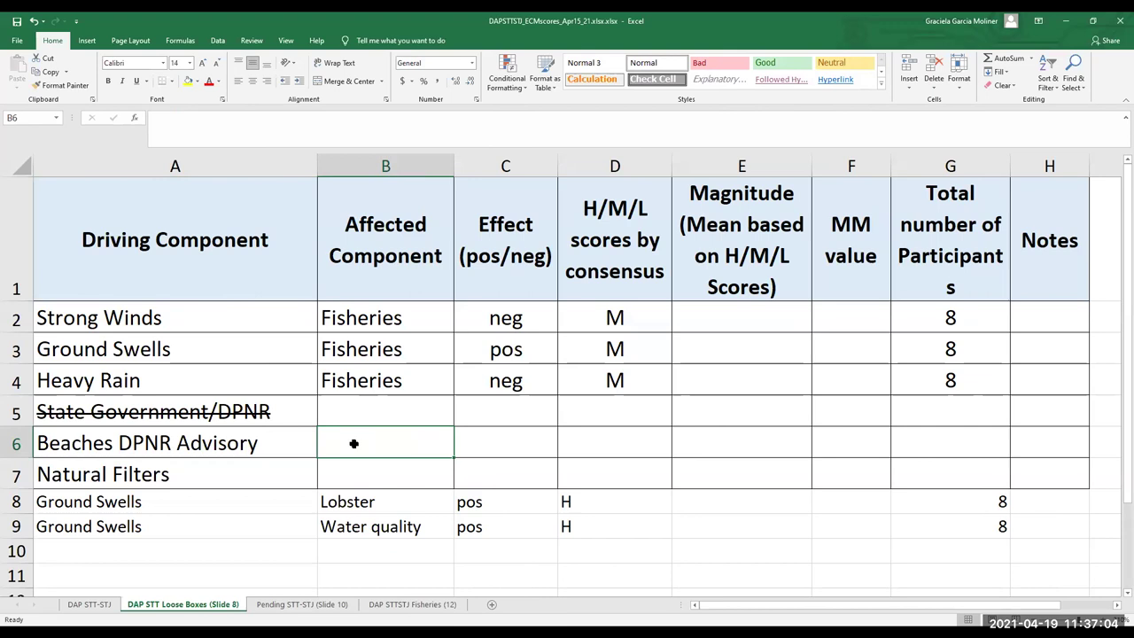
text(Local)
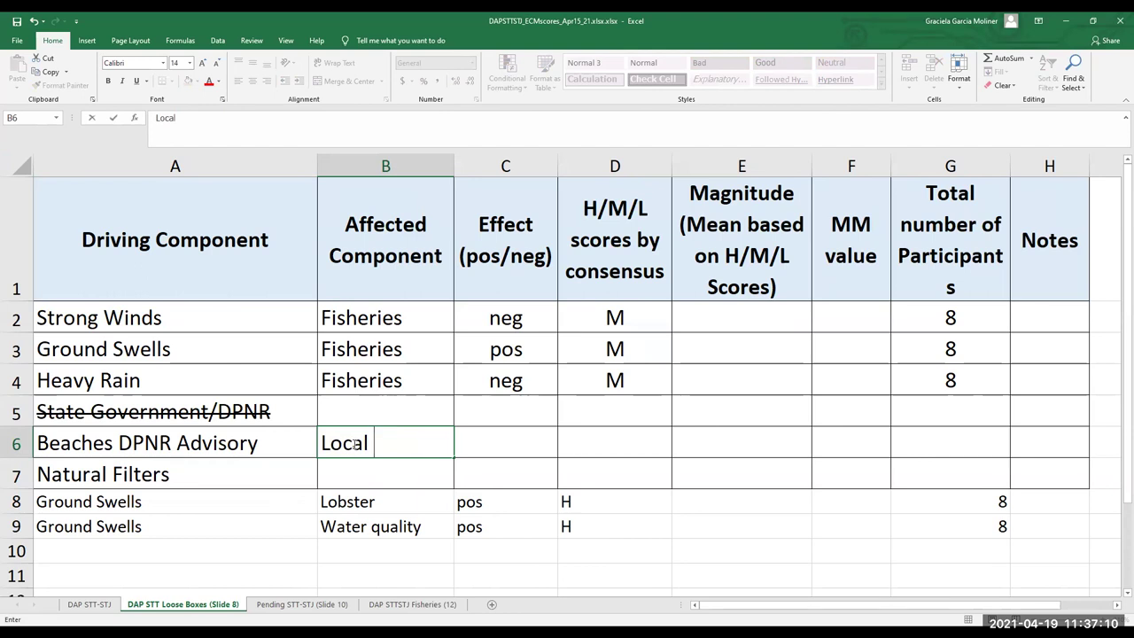
text( People)
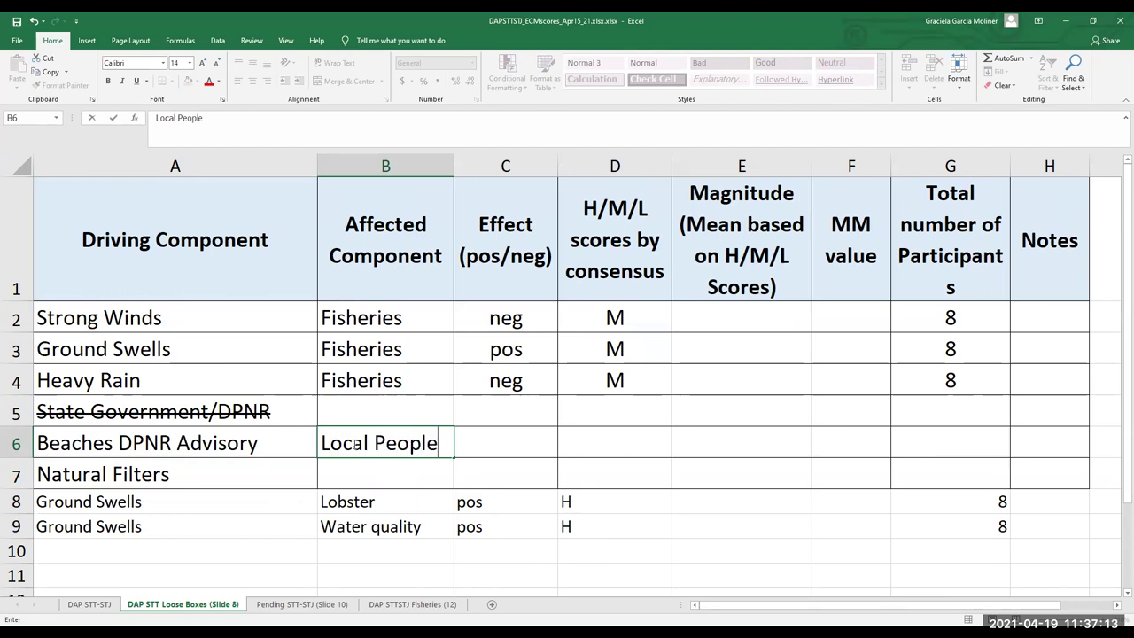
click(493, 448)
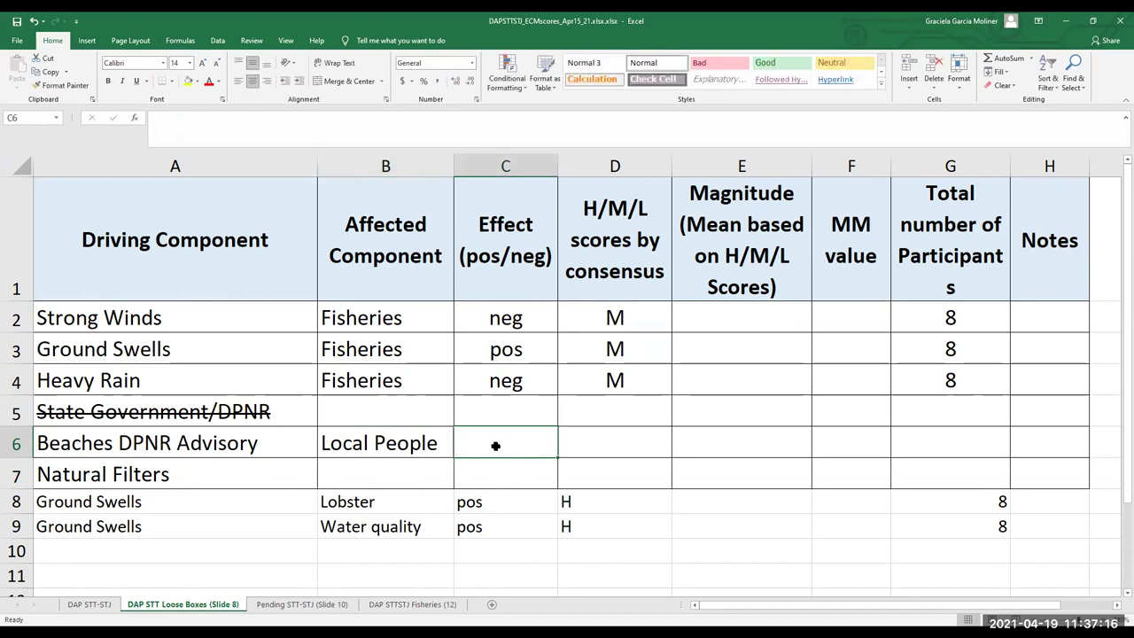
text(pos)
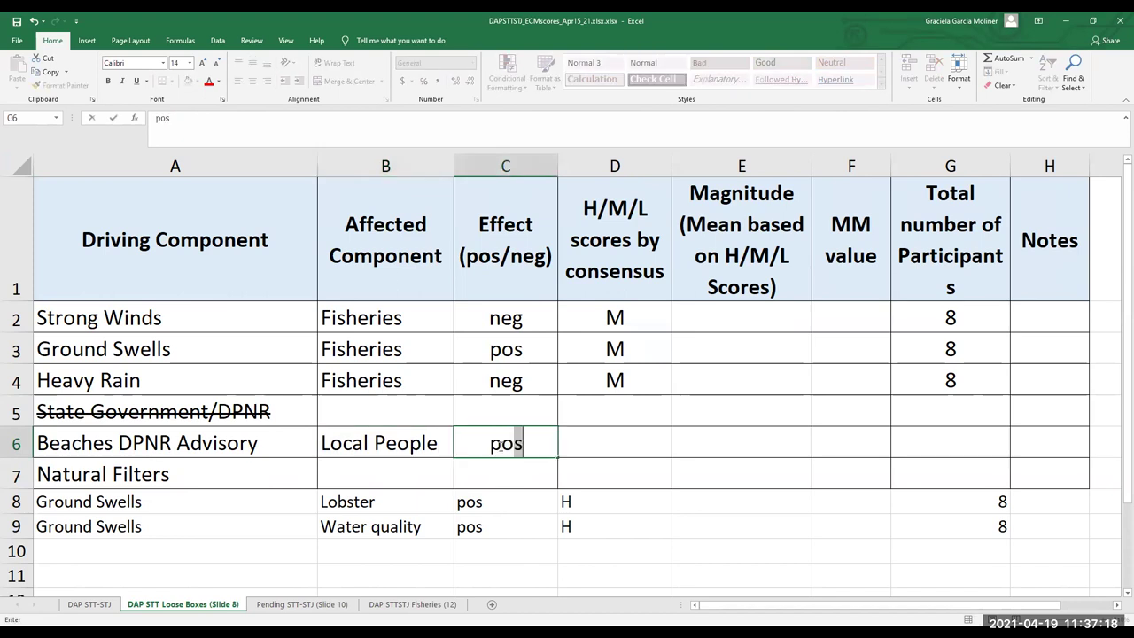
Enter H as the consensus score and 8 as the total number of participants for Beaches DPNR Advisory
click(599, 441)
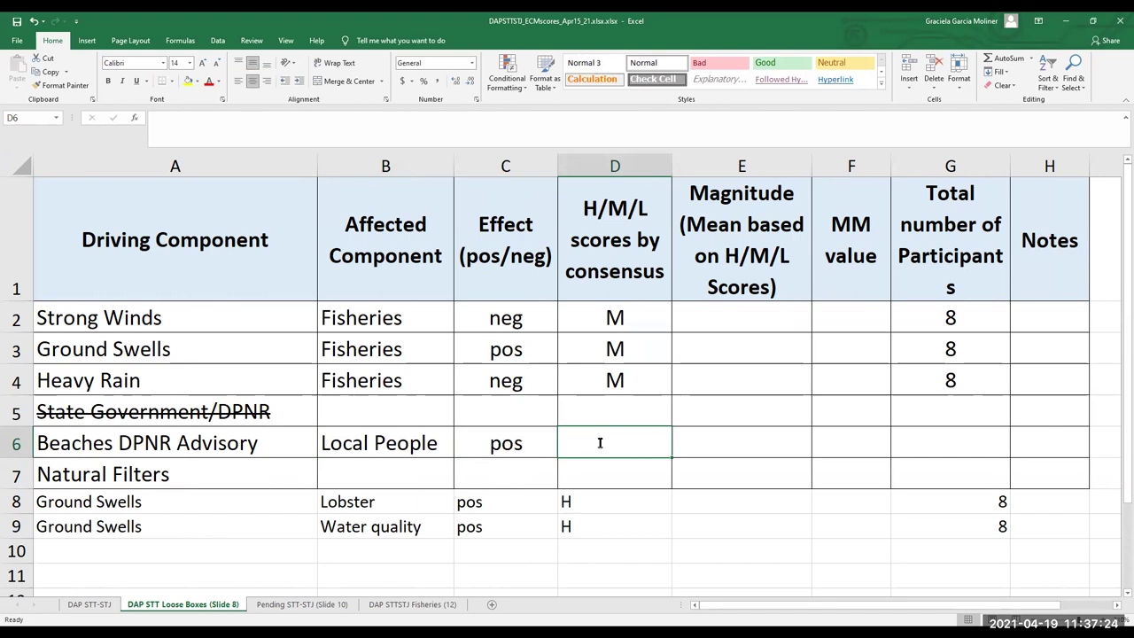
text(H)
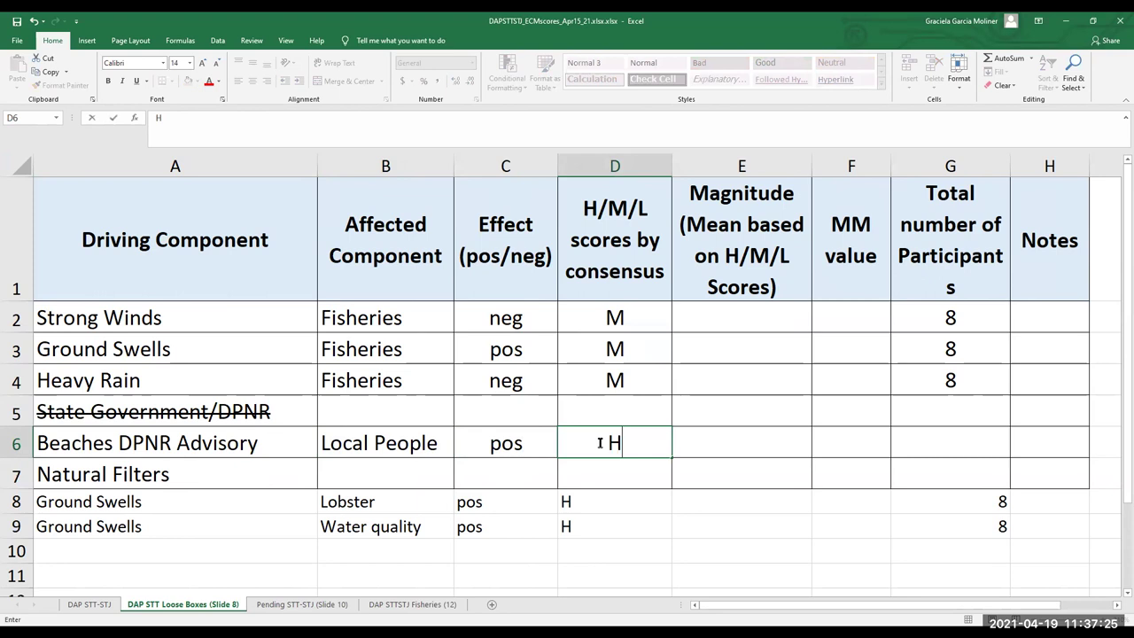
click(949, 443)
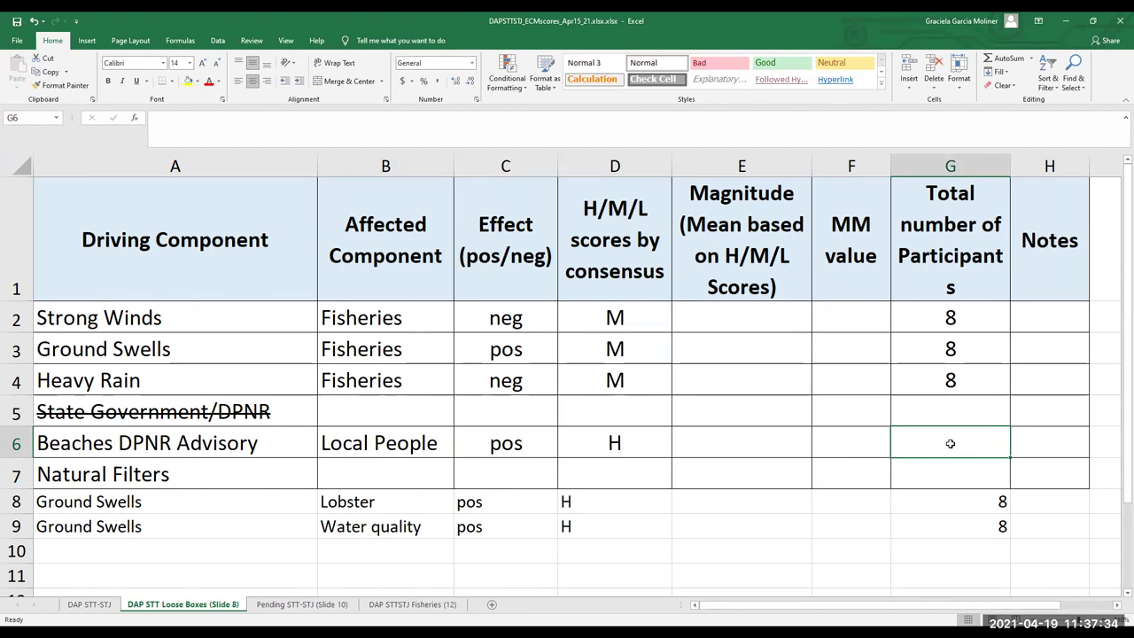
text(8)
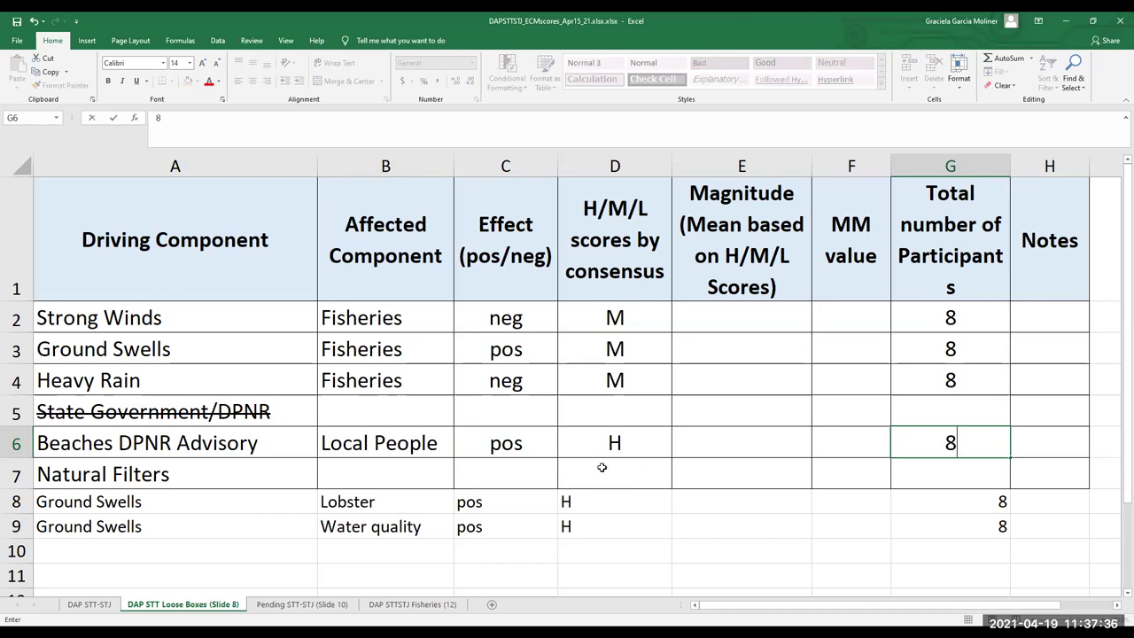
Apply strikethrough formatting to the Natural Filters driving component in A7
click(111, 476)
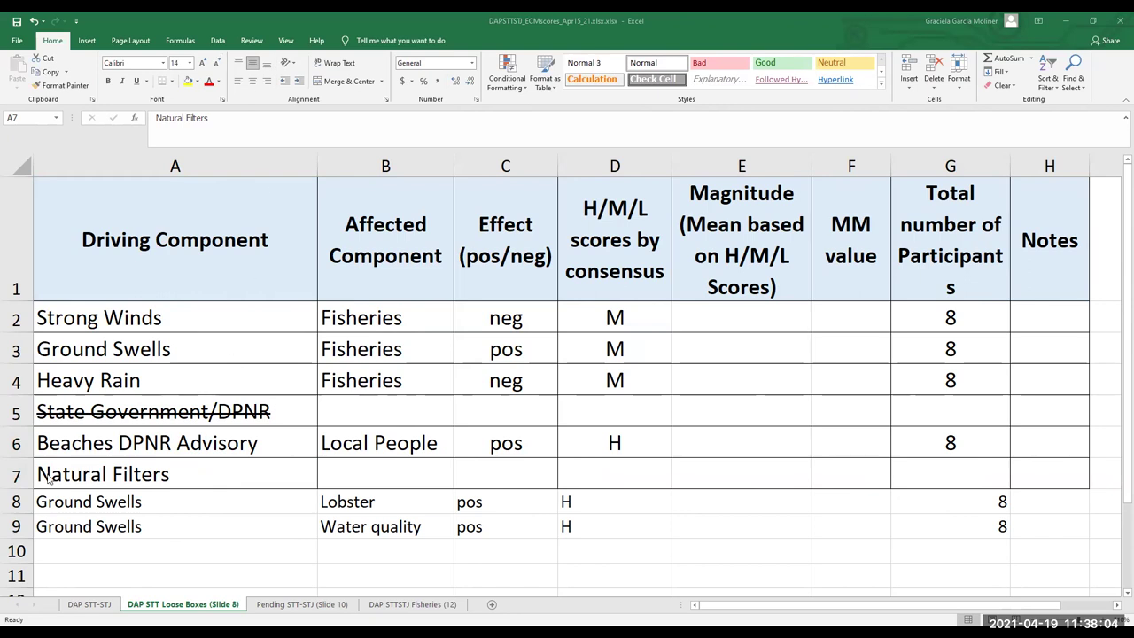
click(159, 478)
click(187, 478)
click(190, 479)
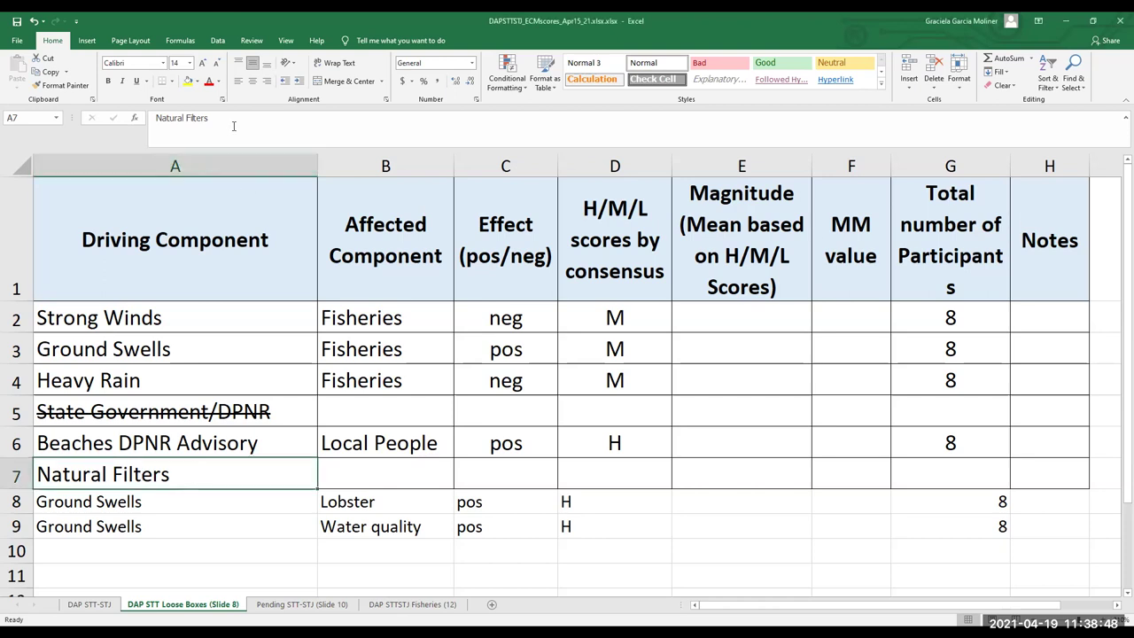
drag(228, 118, 145, 118)
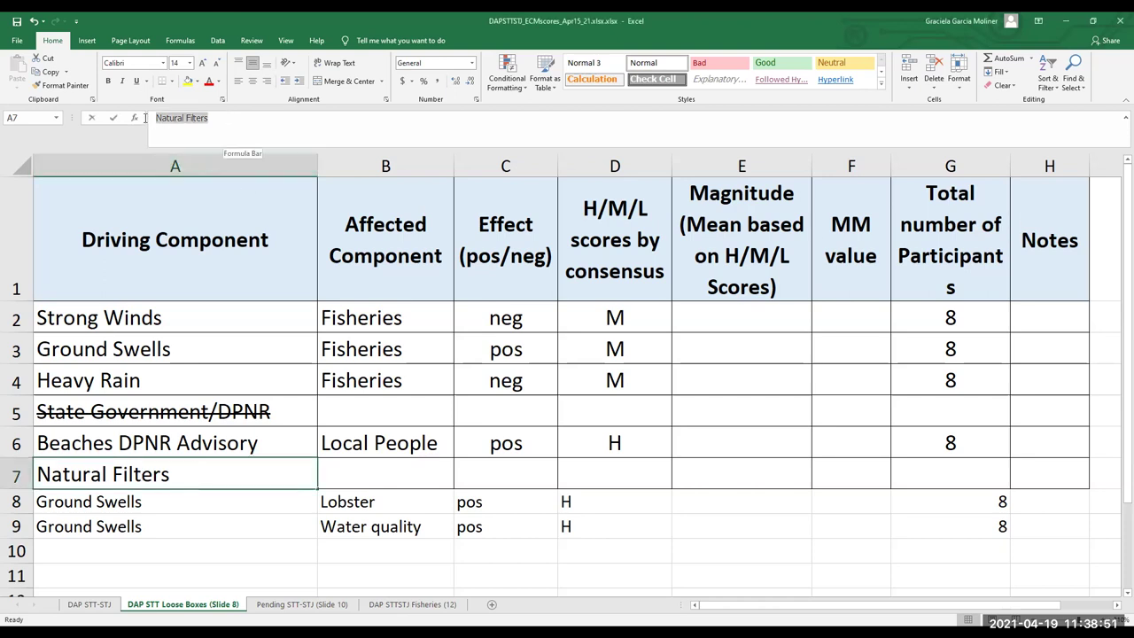
click(224, 100)
click(171, 211)
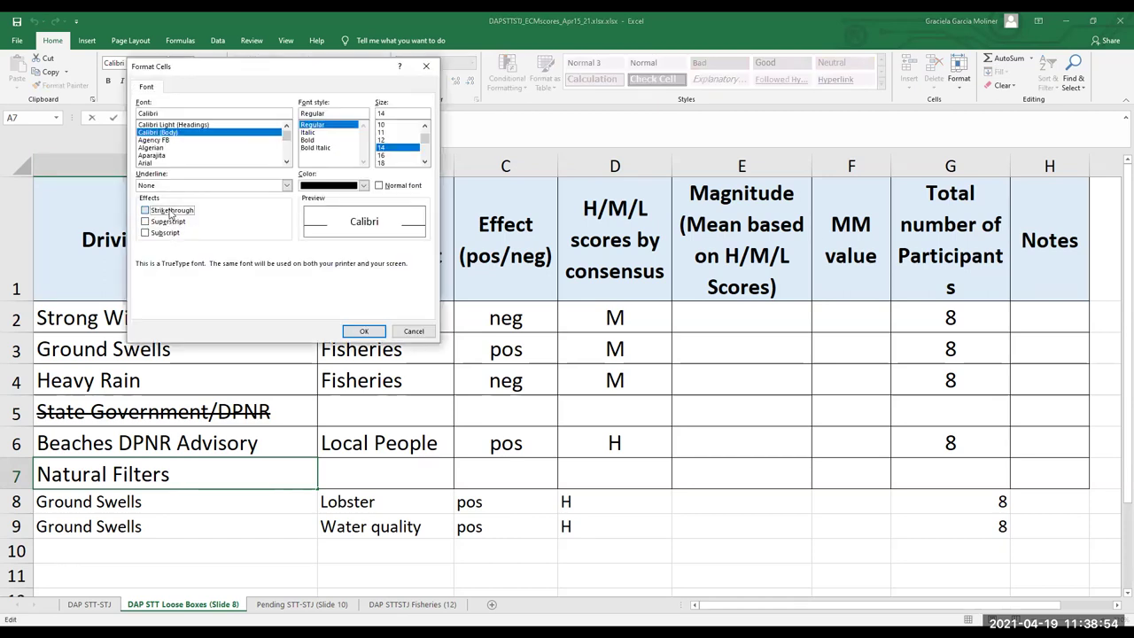
click(363, 332)
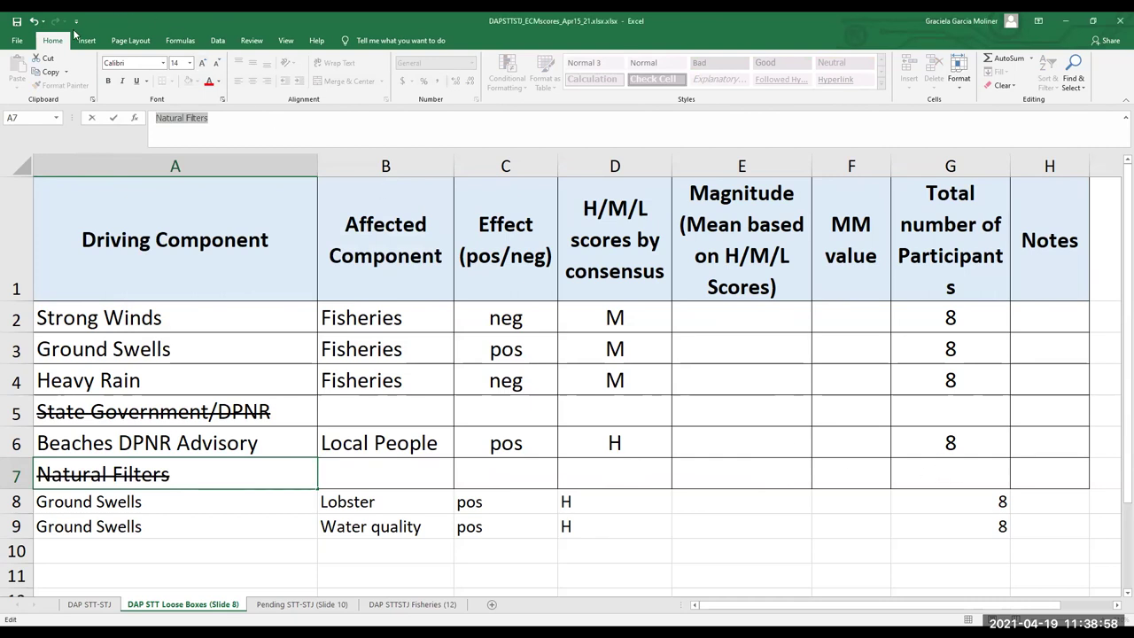
click(113, 118)
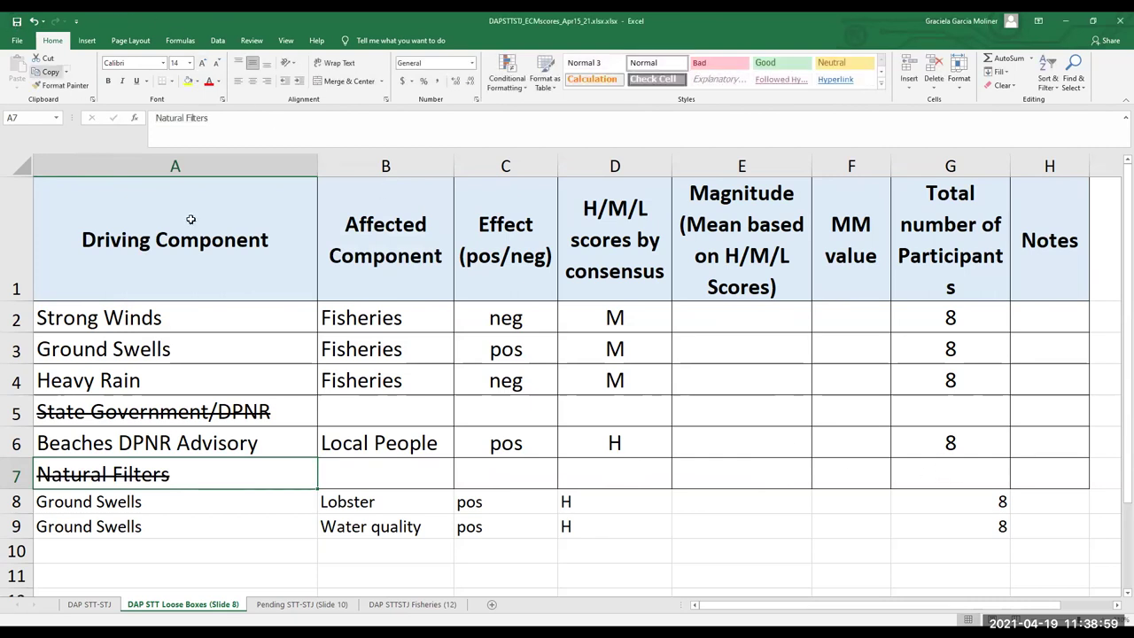
Examine the DAP STTSTJ Fisheries (12) sheet's component pairs, existing scores and fisheries concept map
click(411, 607)
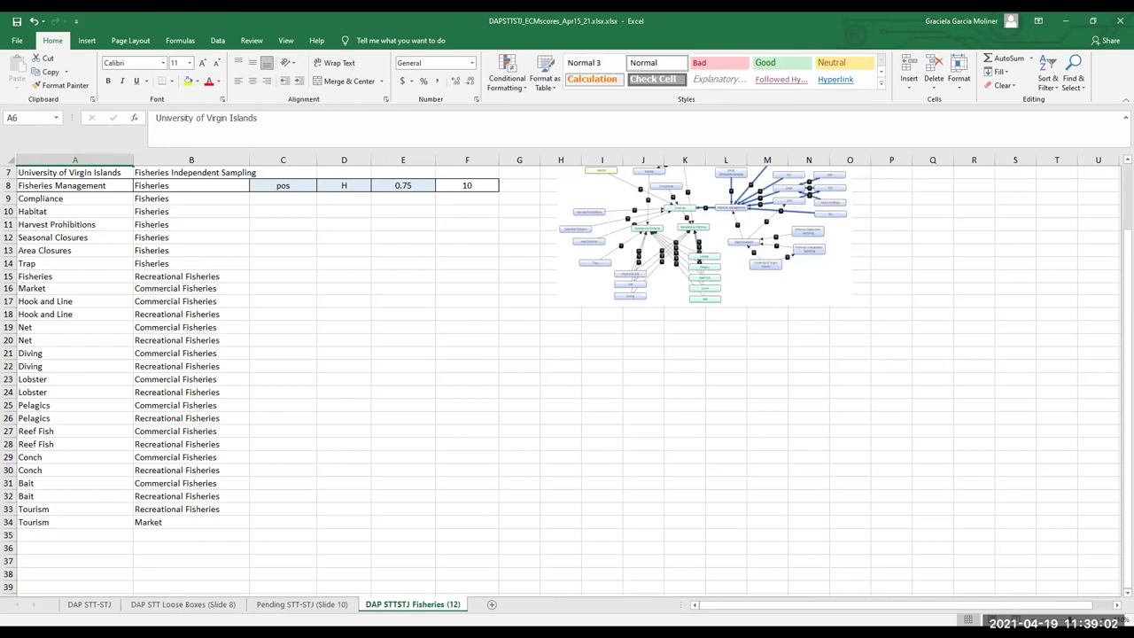
ctrl+scroll(567, 372, up, 3)
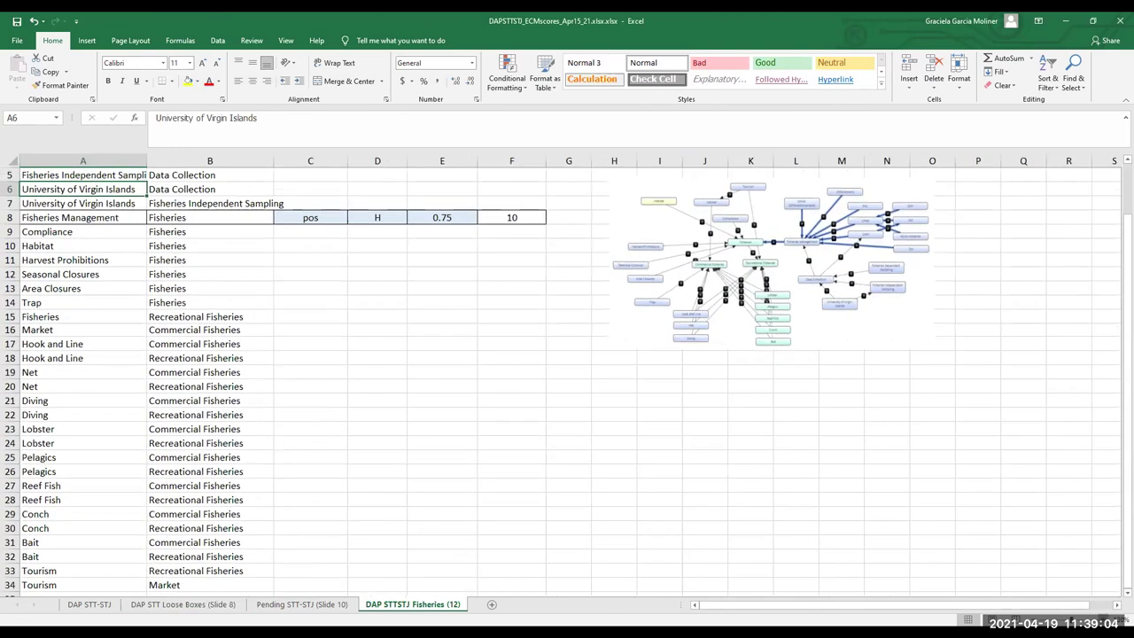
ctrl+scroll(947, 610, up, 1)
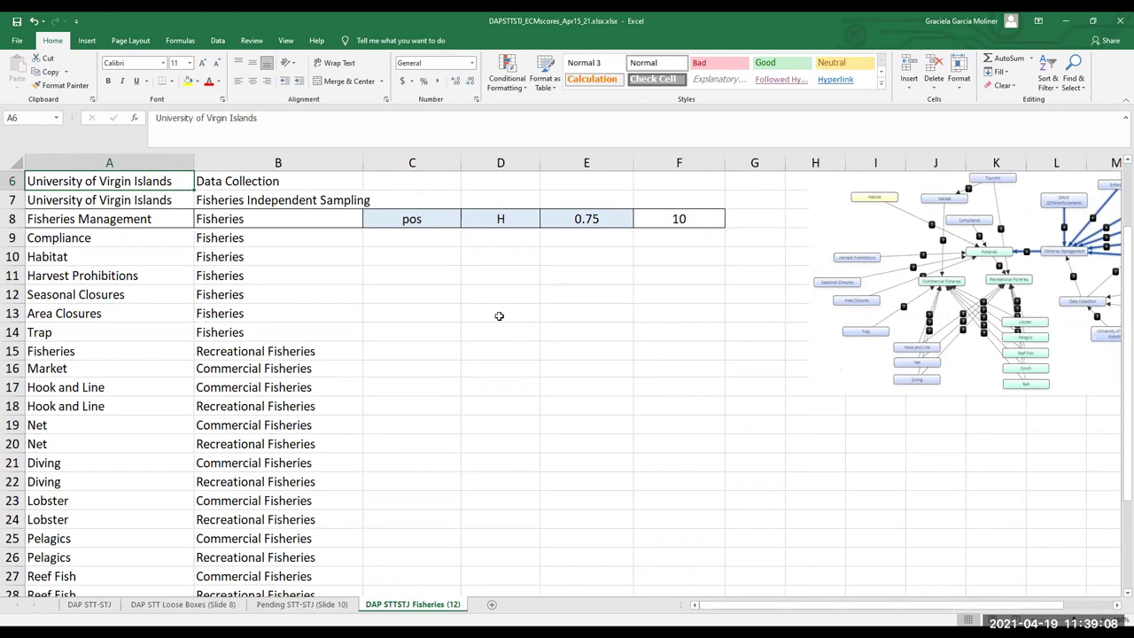
scroll(493, 351, up, 1)
scroll(494, 352, up, 1)
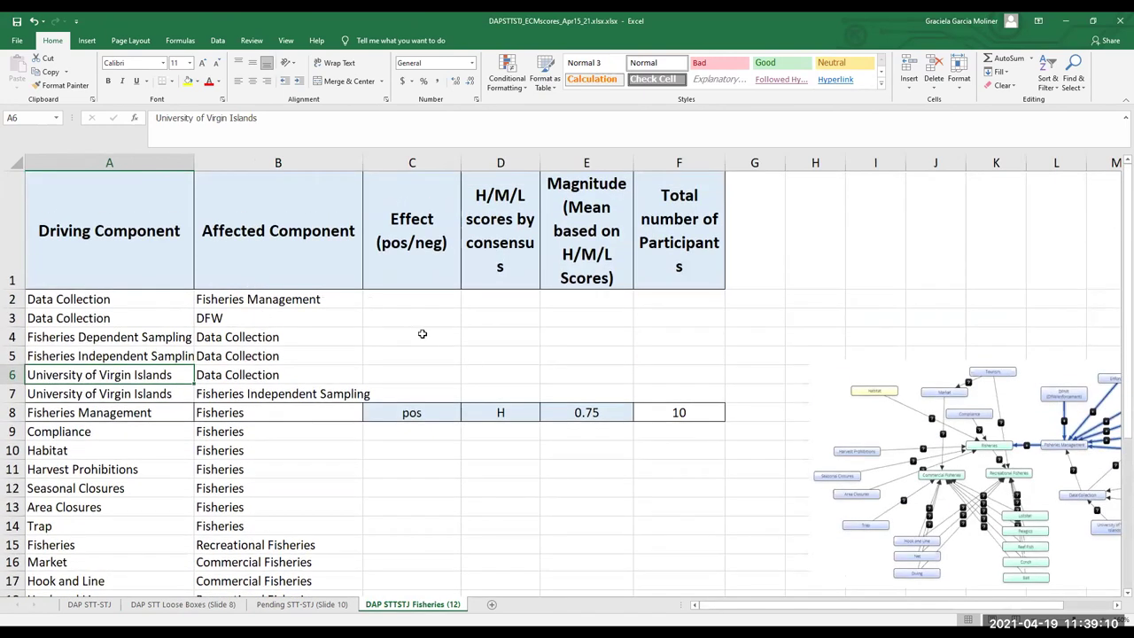
double_click(1115, 605)
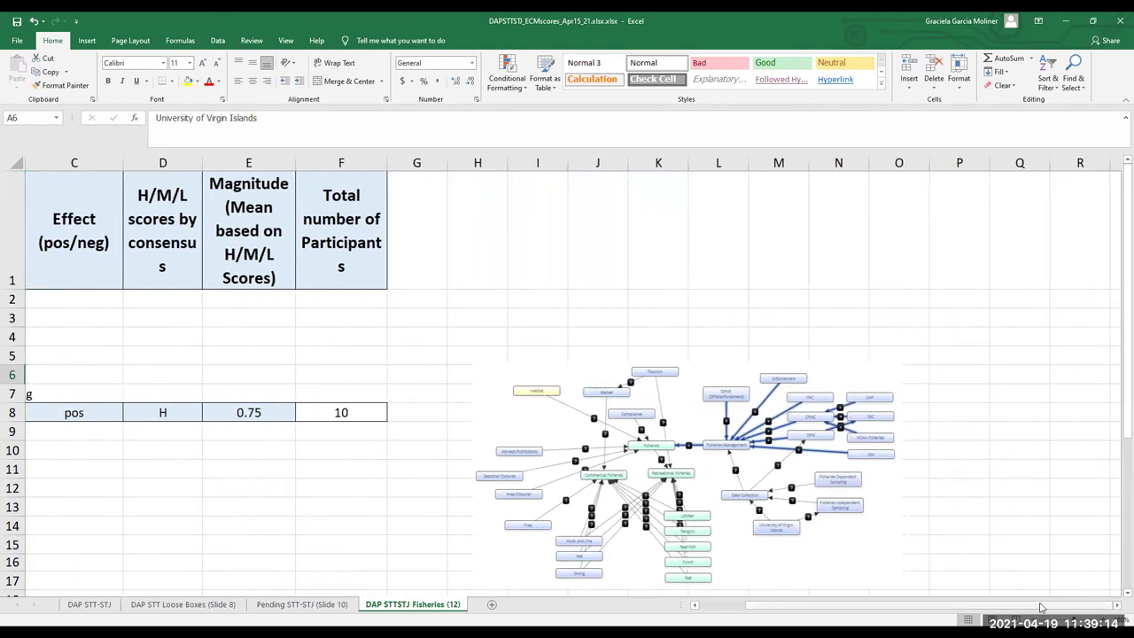
scroll(1040, 606, left, 2)
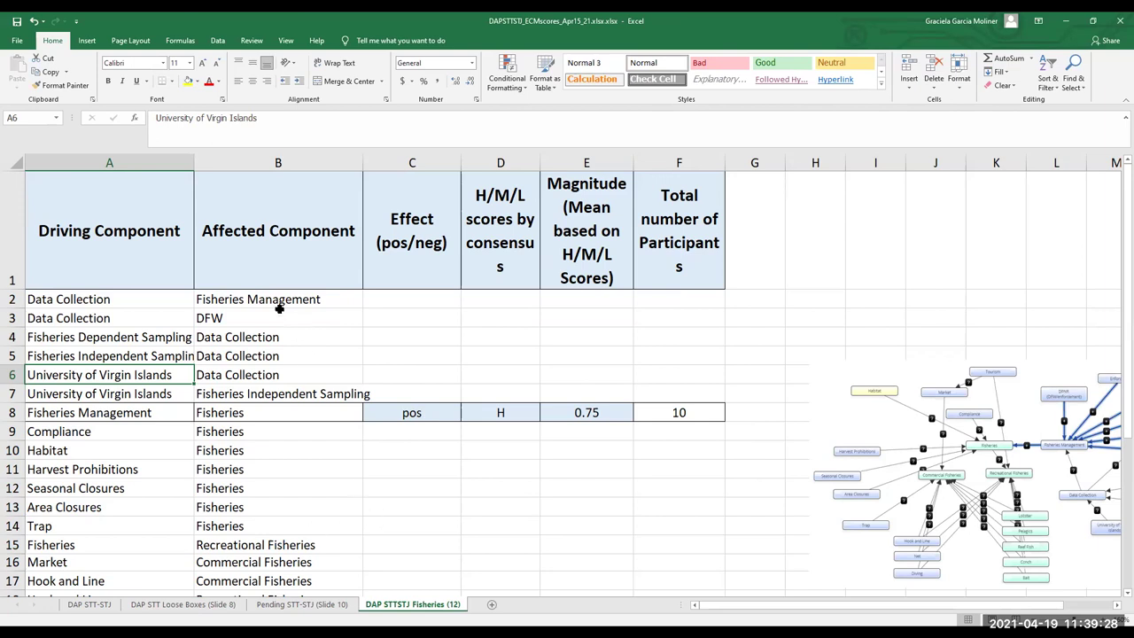
scroll(284, 470, down, 5)
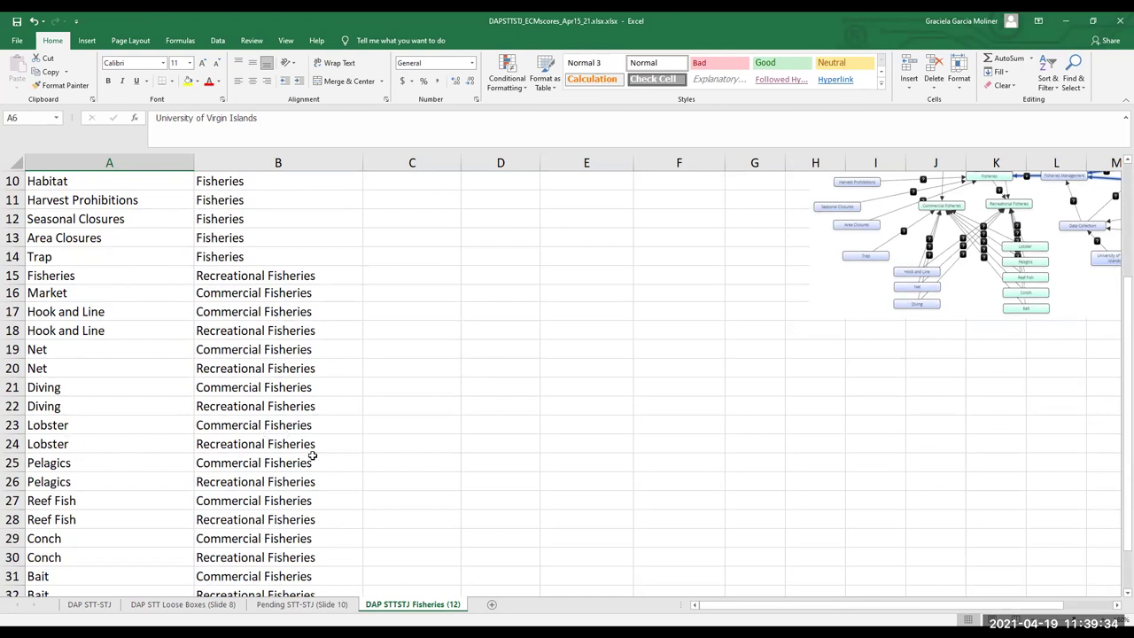
scroll(309, 470, up, 3)
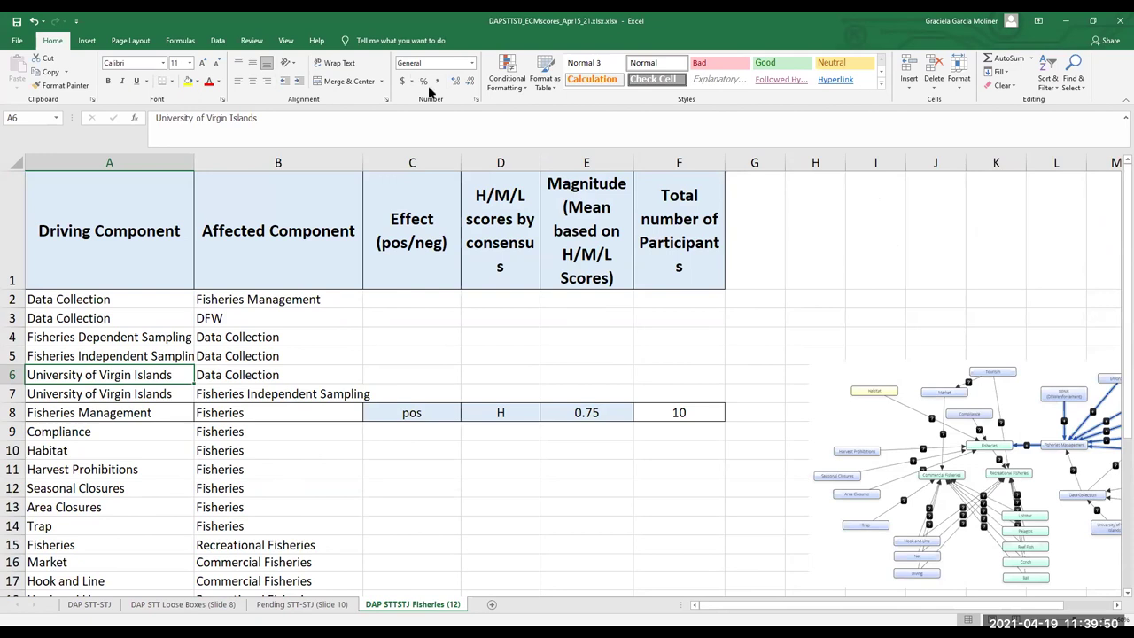
click(1057, 606)
scroll(819, 387, right, 2)
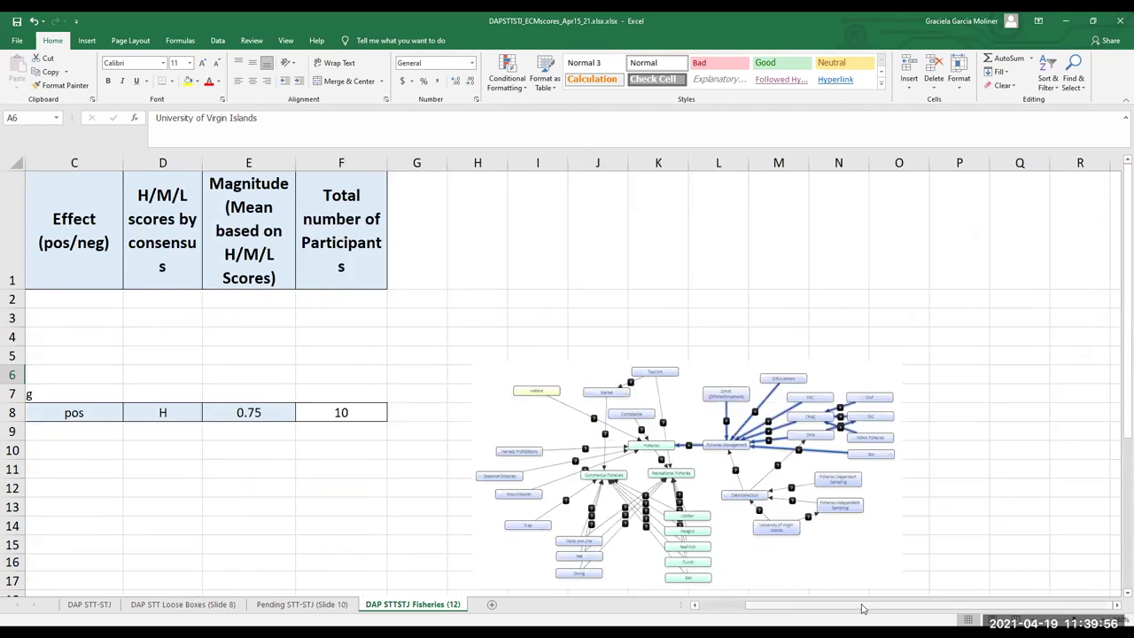
Enter pos as the effect of Data Collection on Fisheries Management in C2 of the fisheries sheet
drag(864, 608, 645, 615)
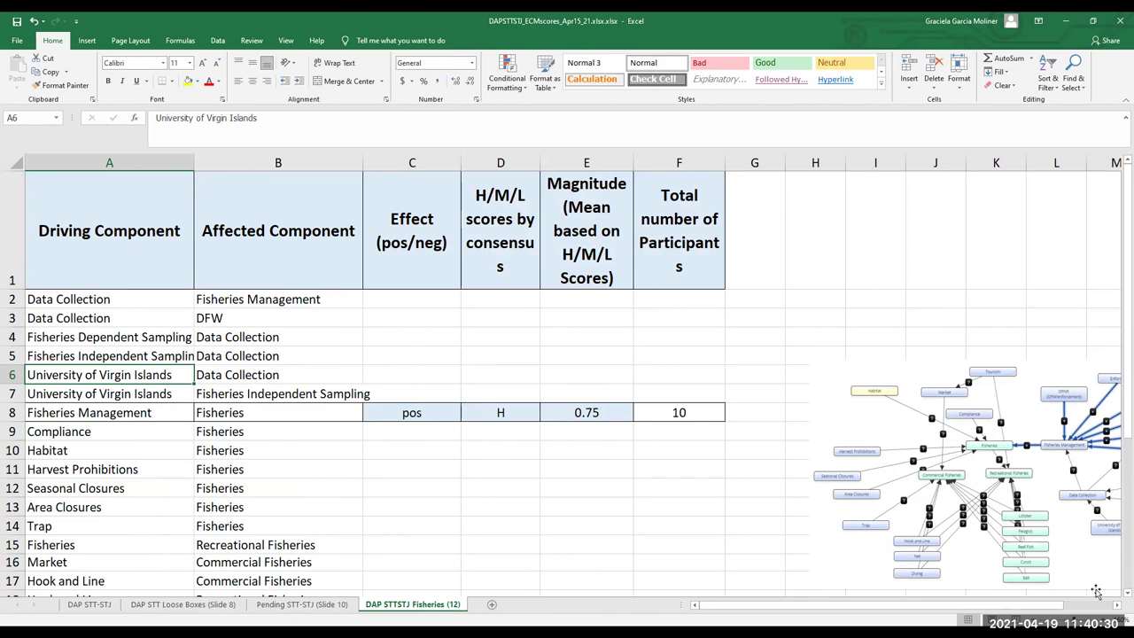
click(1116, 610)
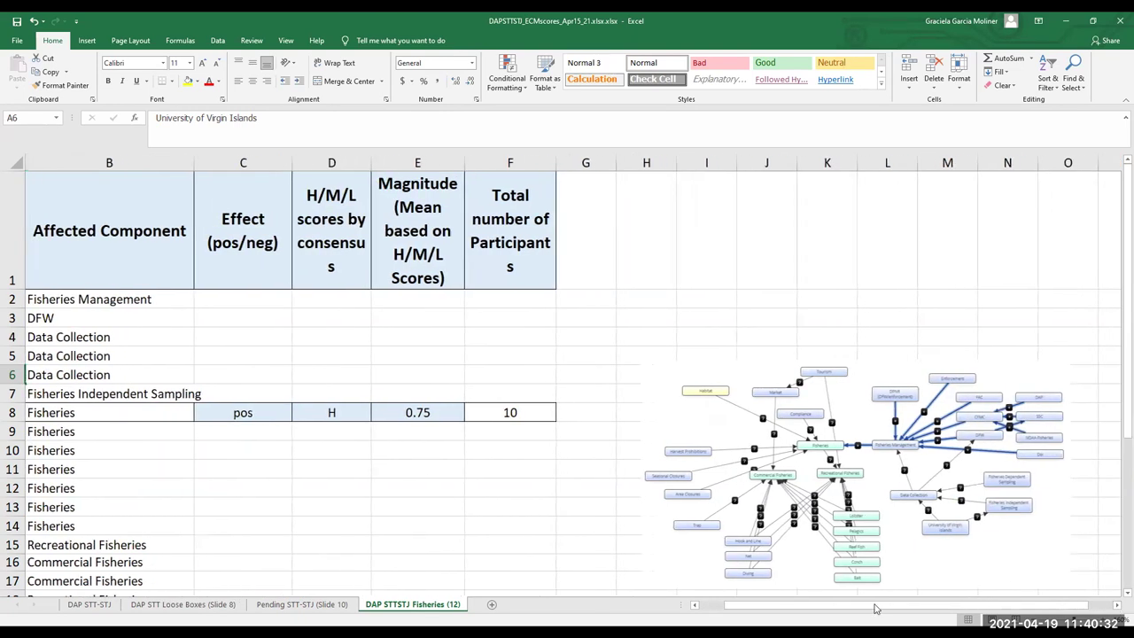
click(698, 604)
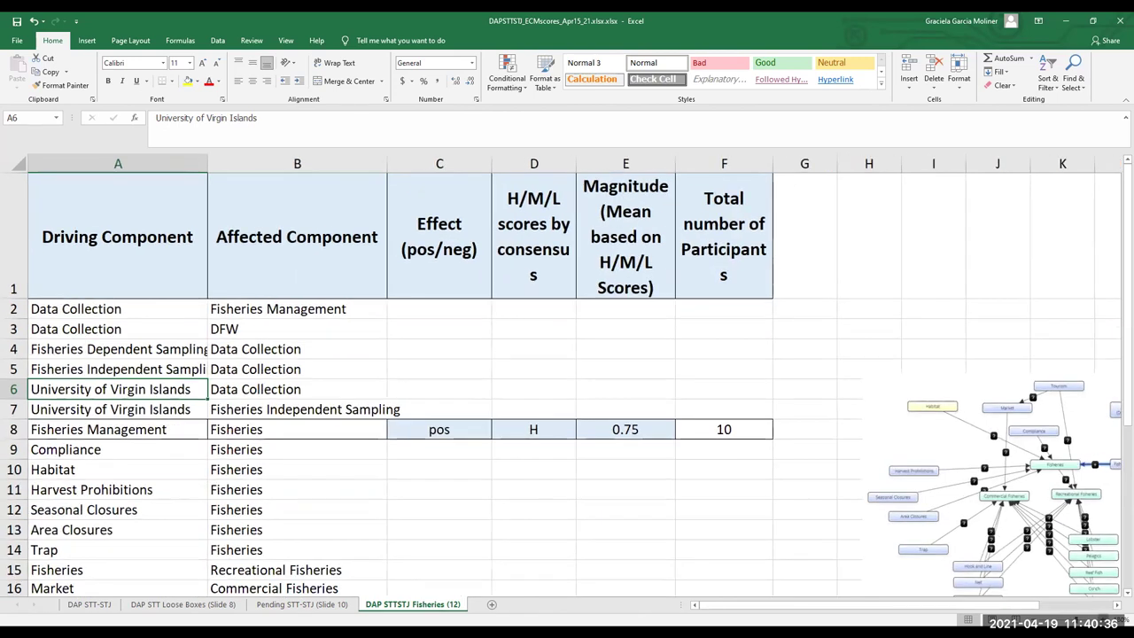
scroll(968, 448, down, 1)
ctrl+scroll(948, 438, up, 1)
scroll(946, 438, up, 1)
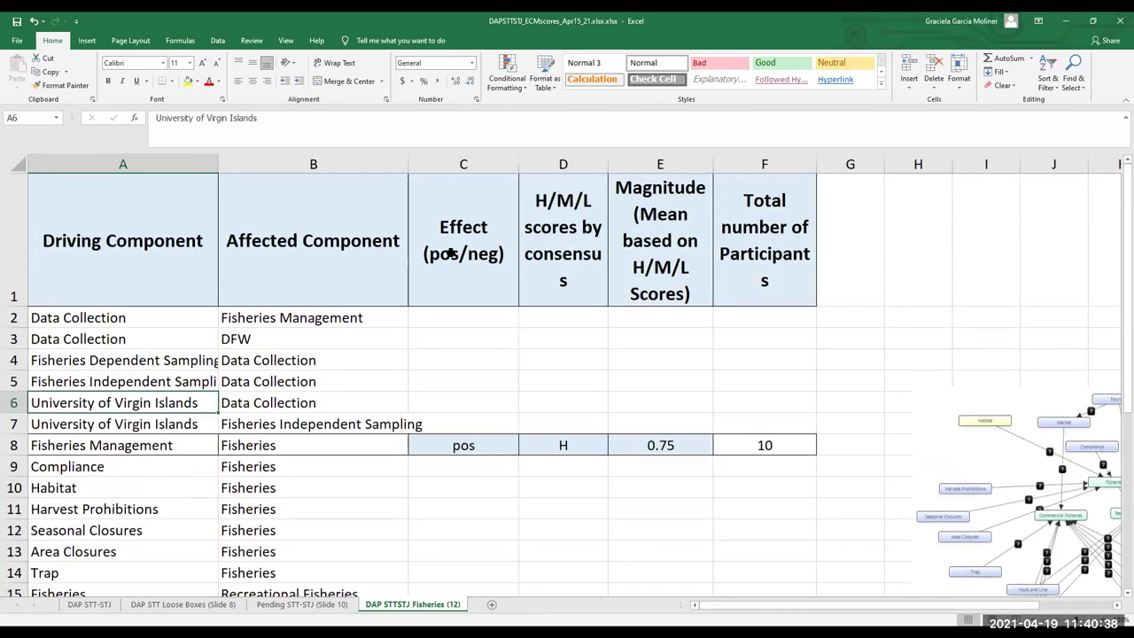
click(469, 318)
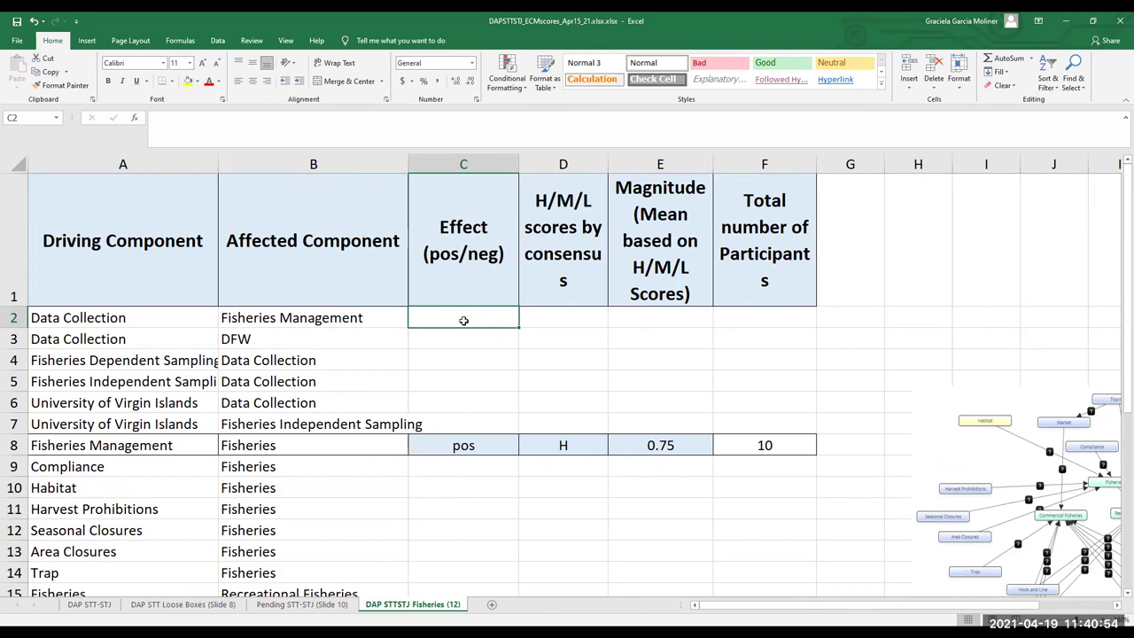
text(pos)
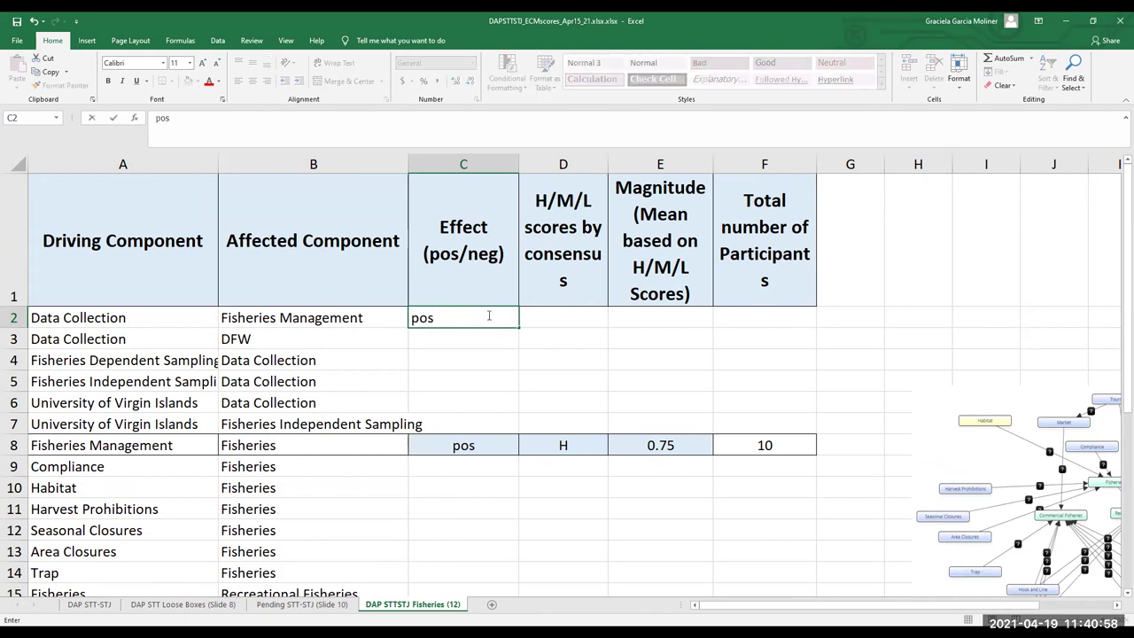
click(551, 317)
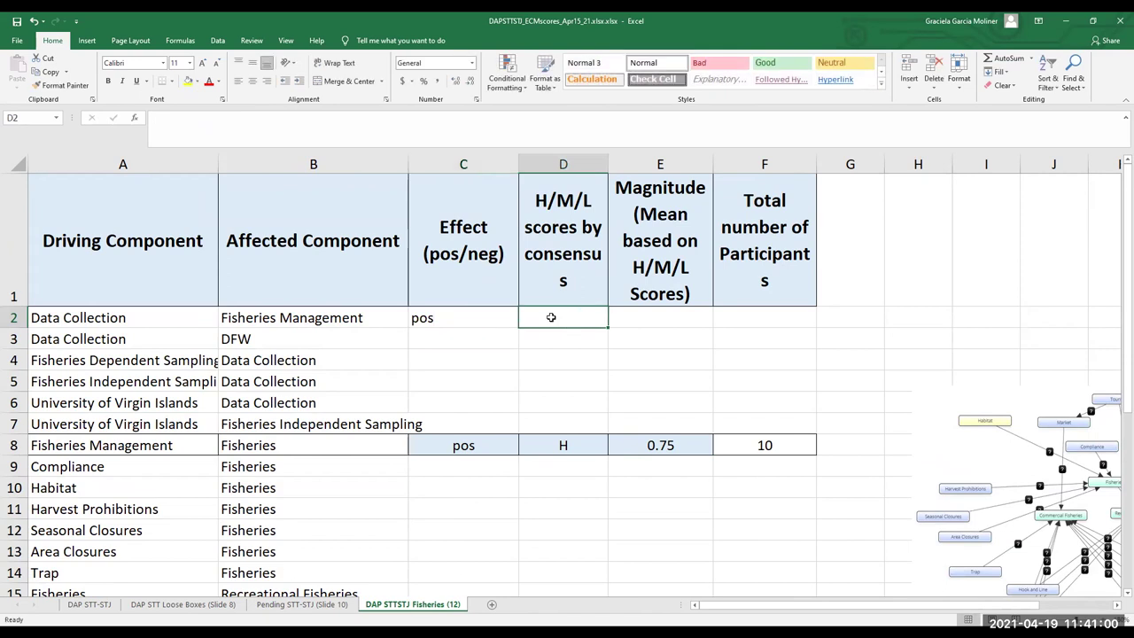
Extend the effect of Data Collection on Fisheries Management in C2 to pos/neg
click(454, 320)
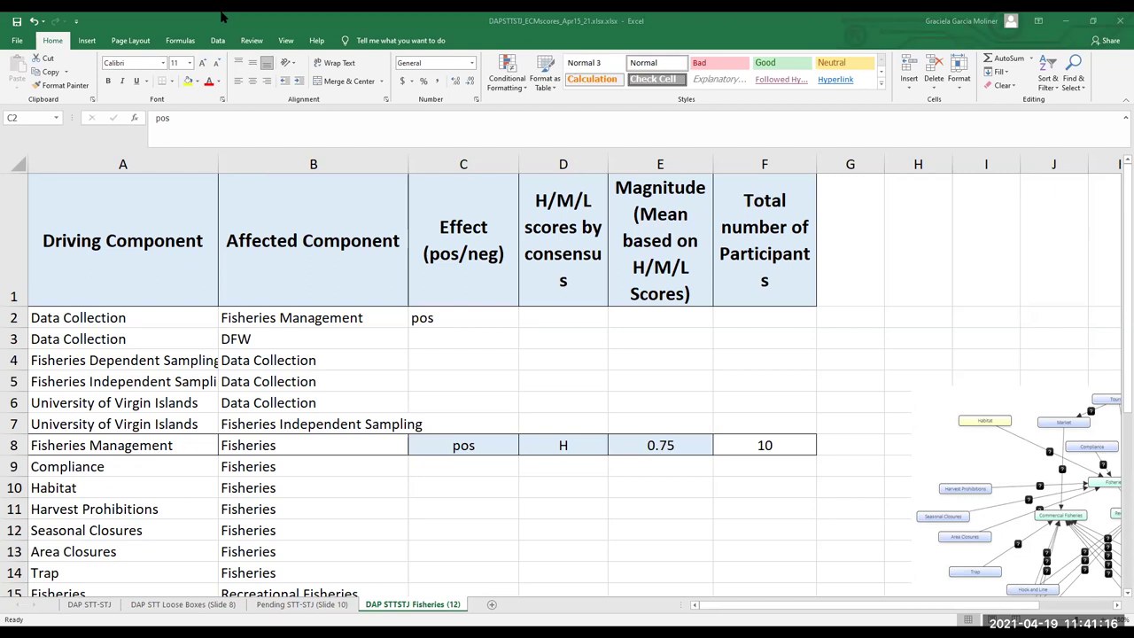
click(443, 322)
click(187, 116)
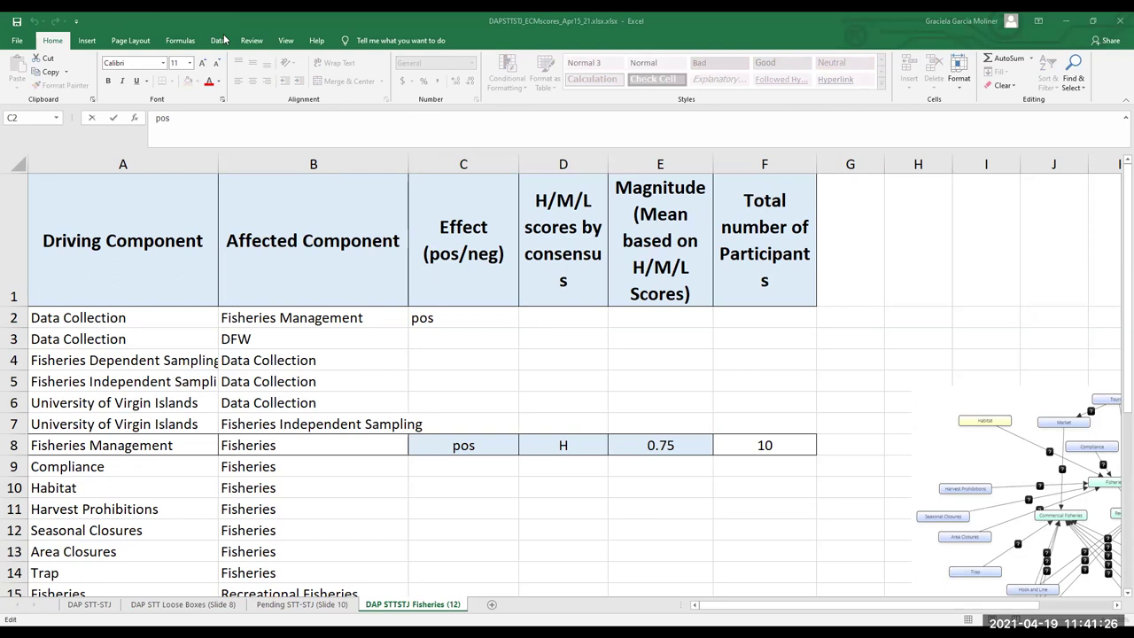
click(176, 118)
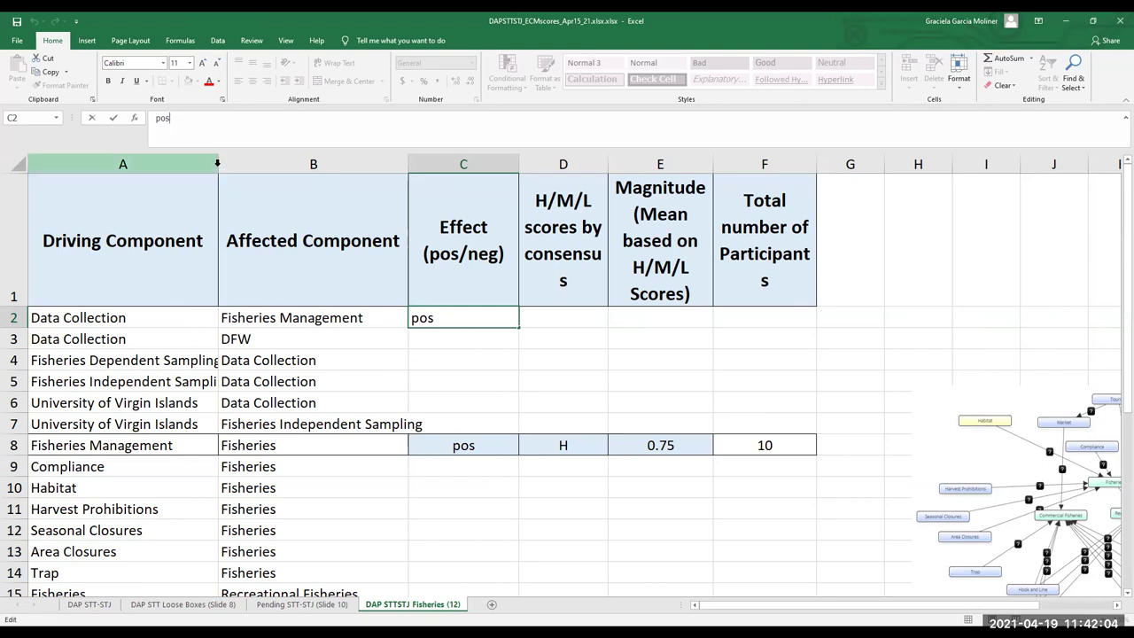
click(451, 319)
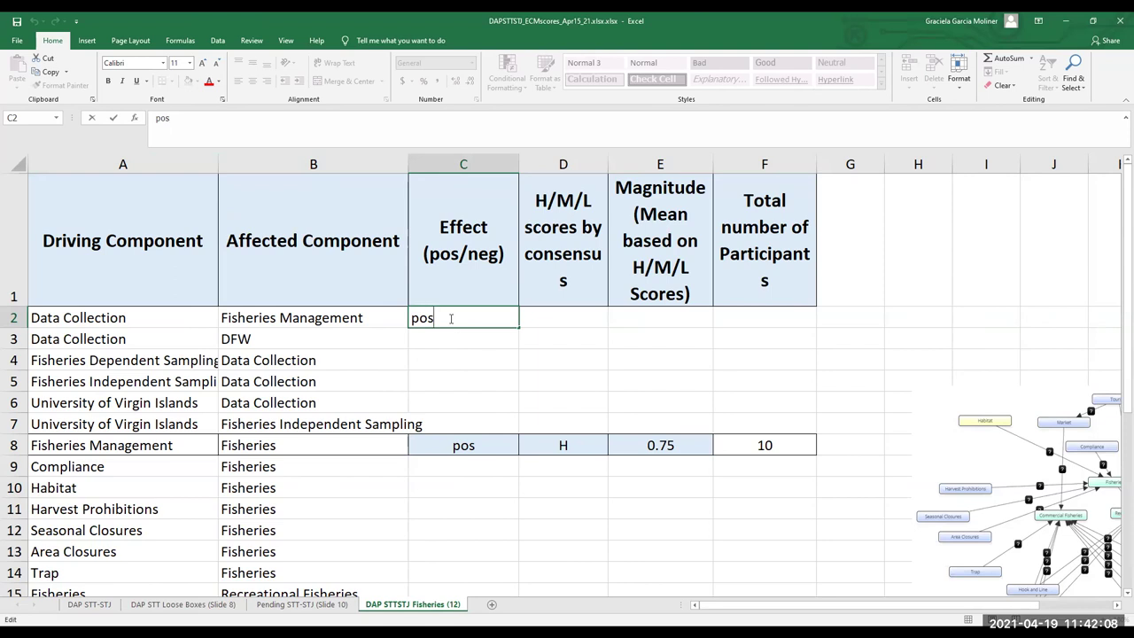
text(/neg)
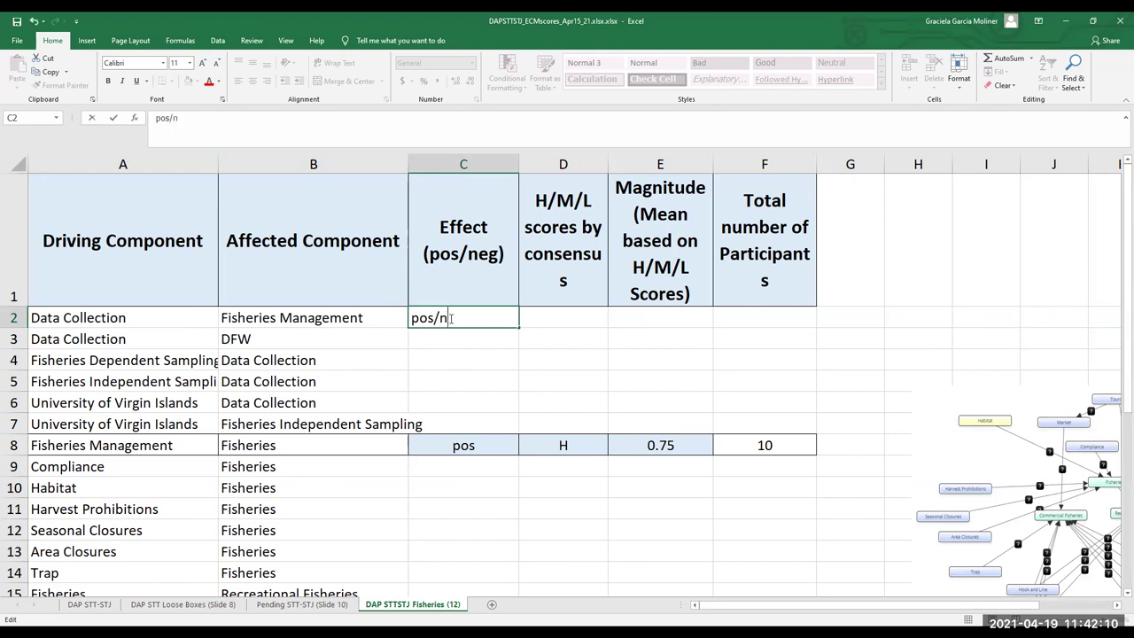
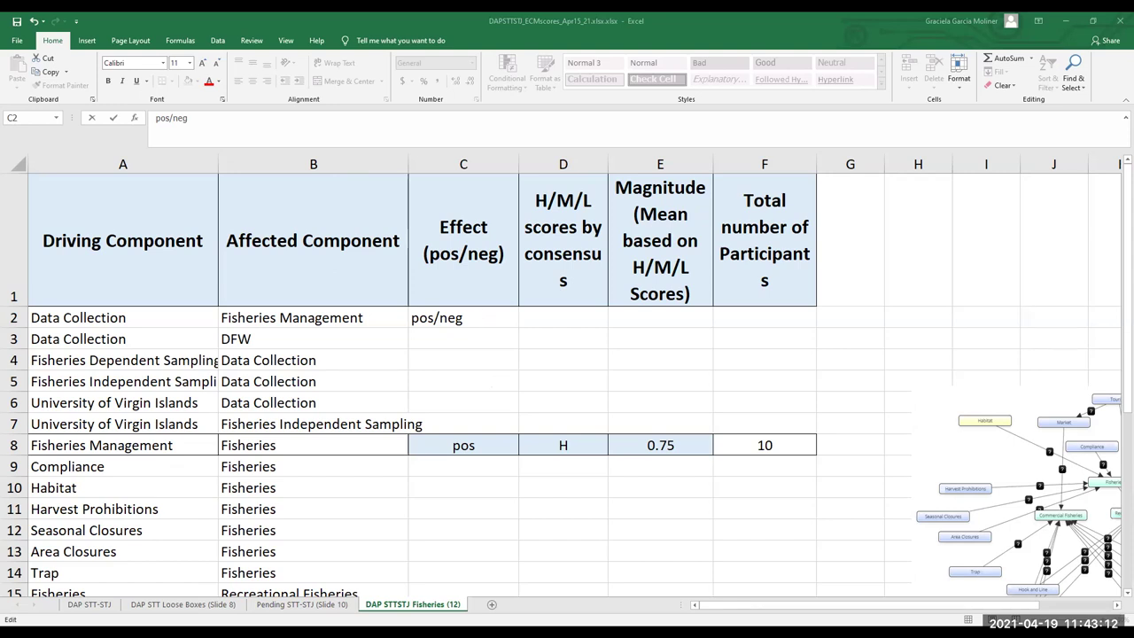
click(463, 318)
Enter pos as the effect of Fisheries Independent Sampling and Fisheries Dependent Sampling on Data Collection
click(427, 379)
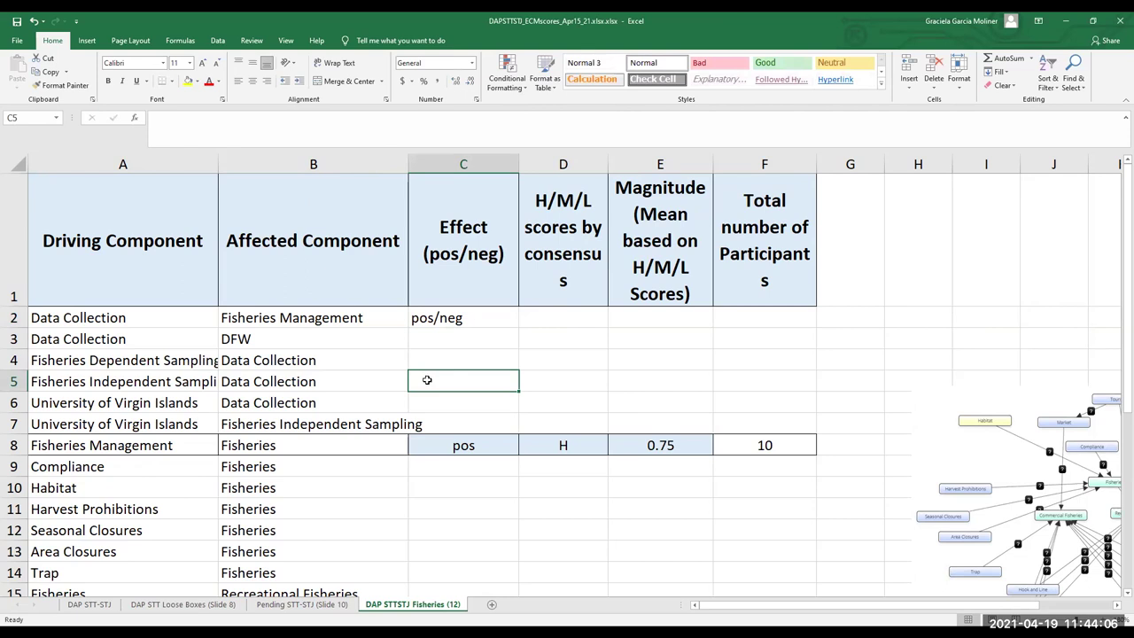
text(pos)
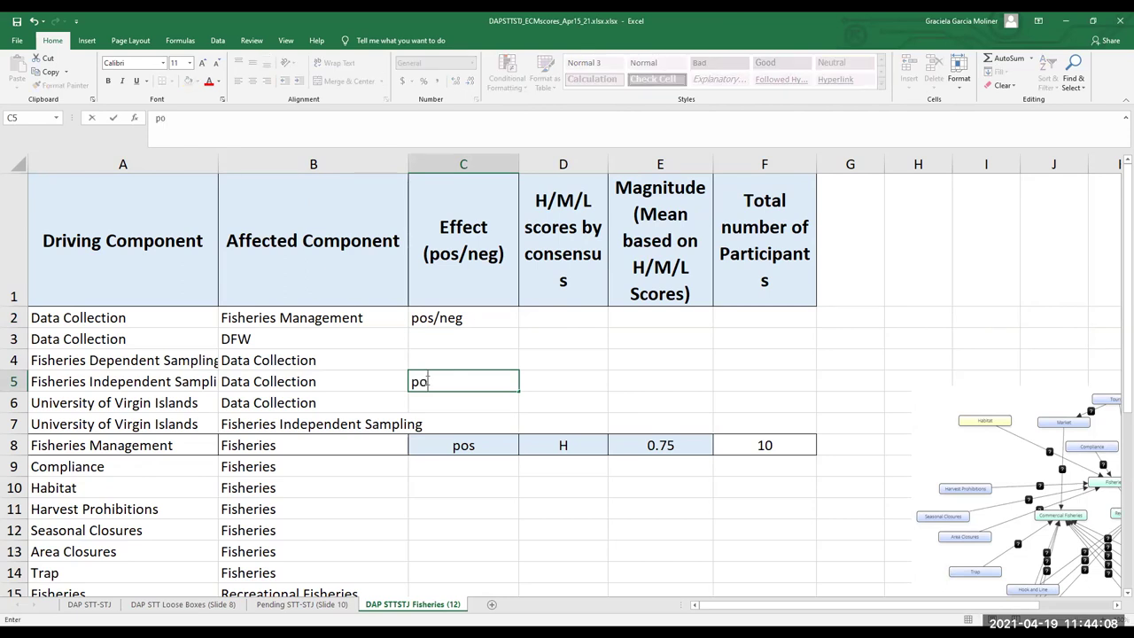
click(422, 359)
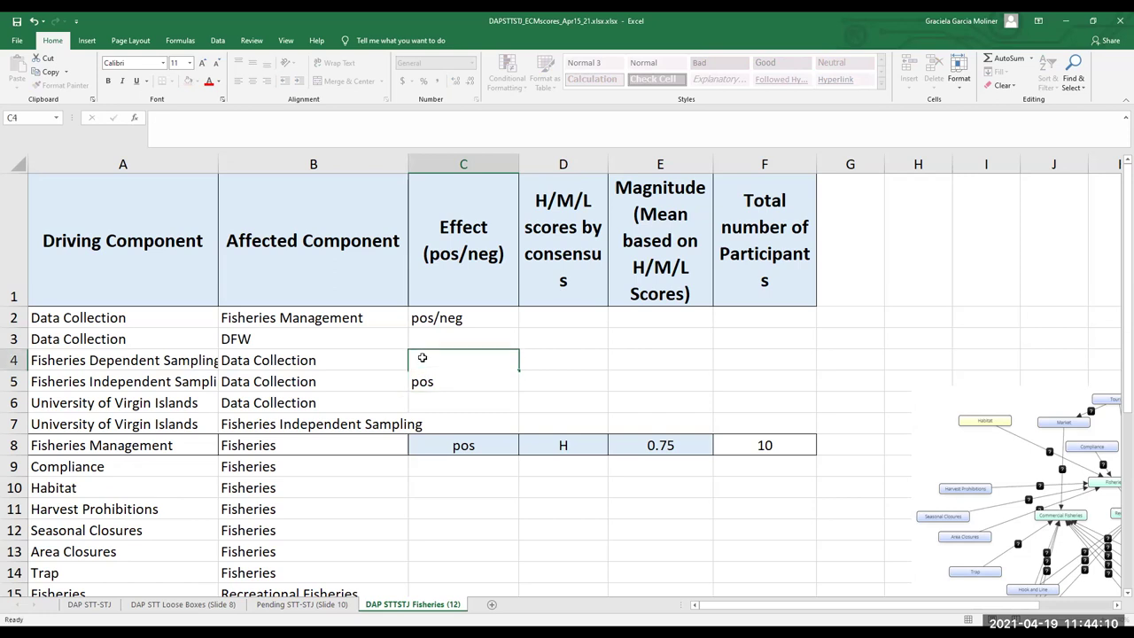
text(pos)
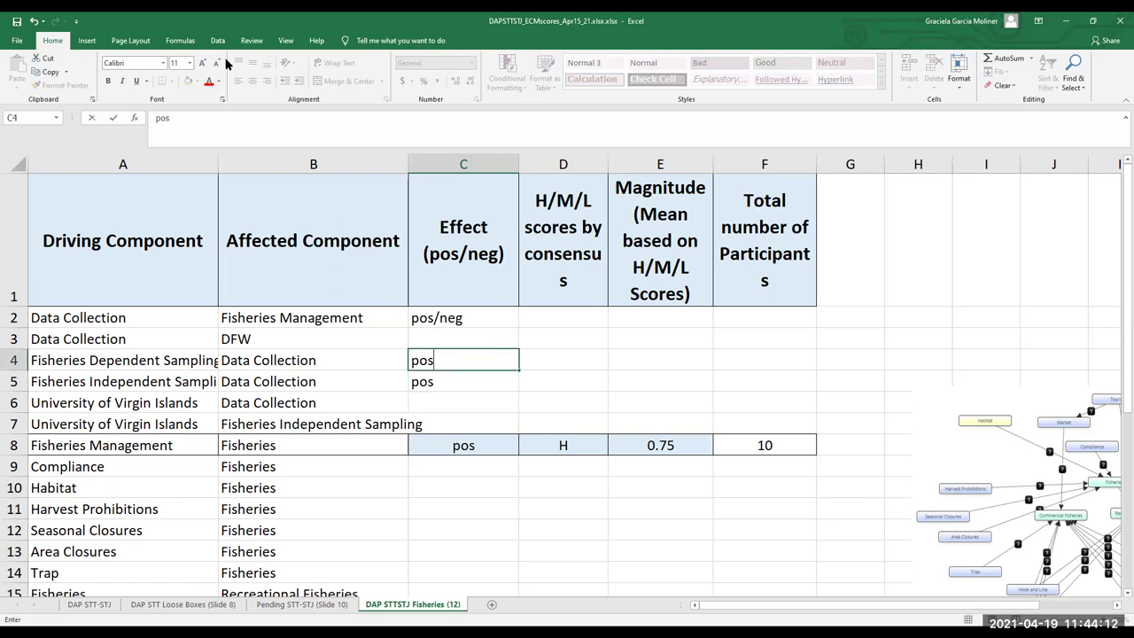
key(Return)
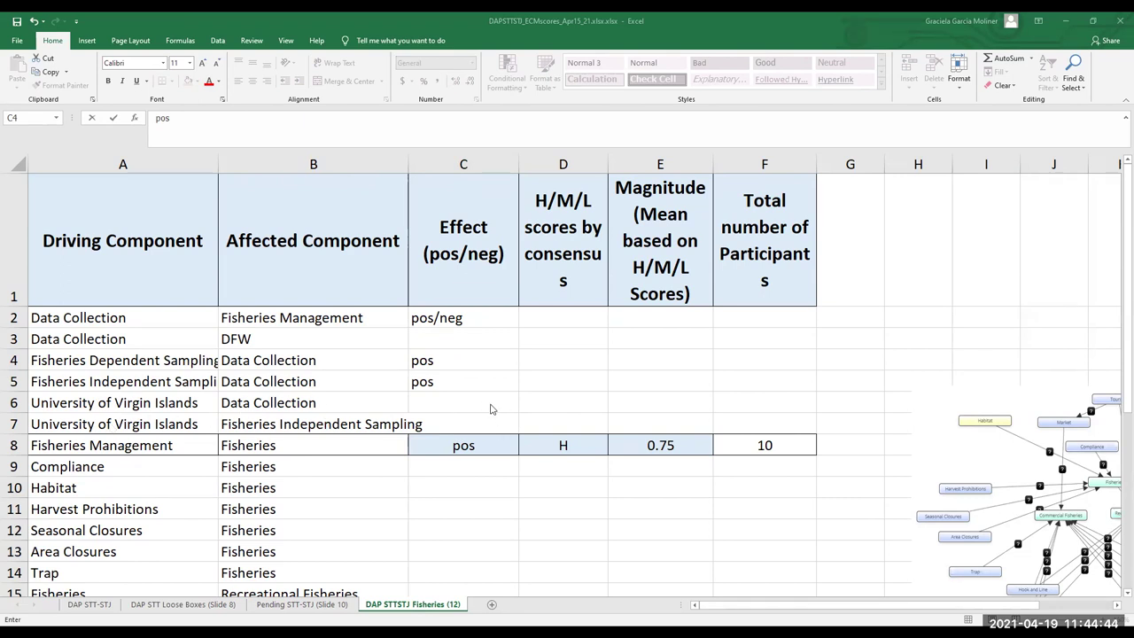
Enter pos as the effect for both University of Virgin Islands rows and for Data Collection on DFW
click(425, 403)
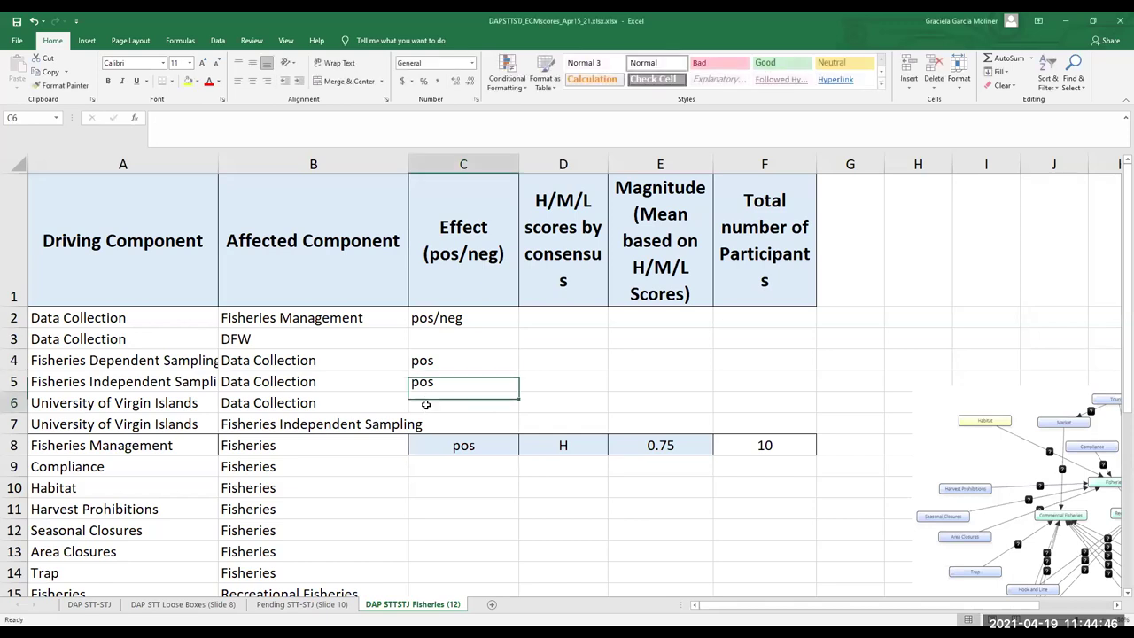
text(pos)
click(431, 431)
text(pos)
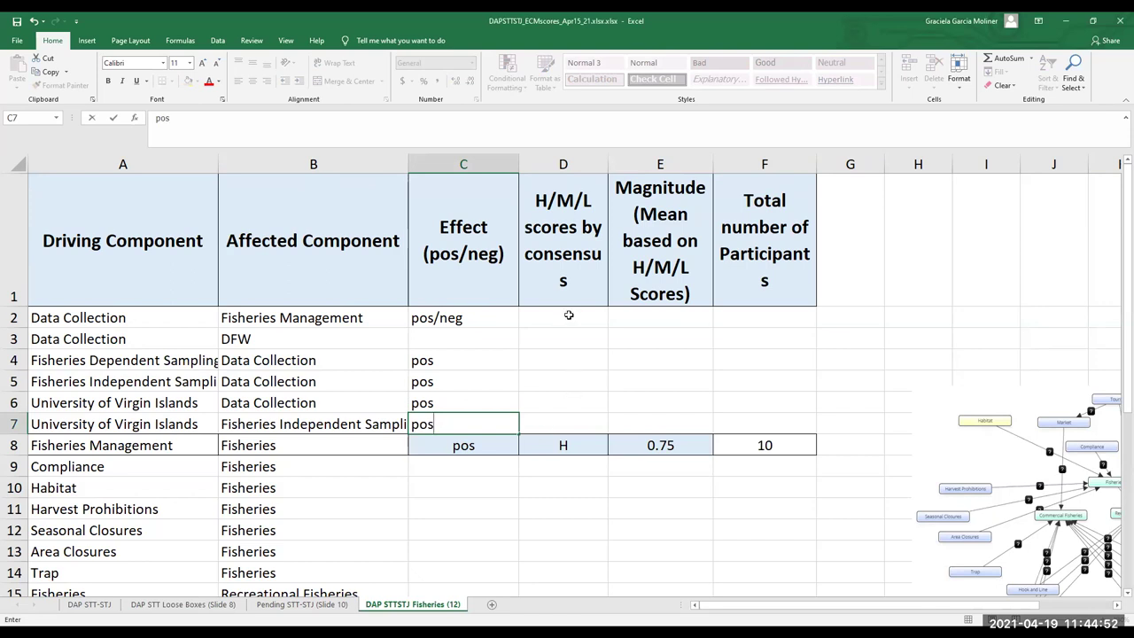
click(431, 339)
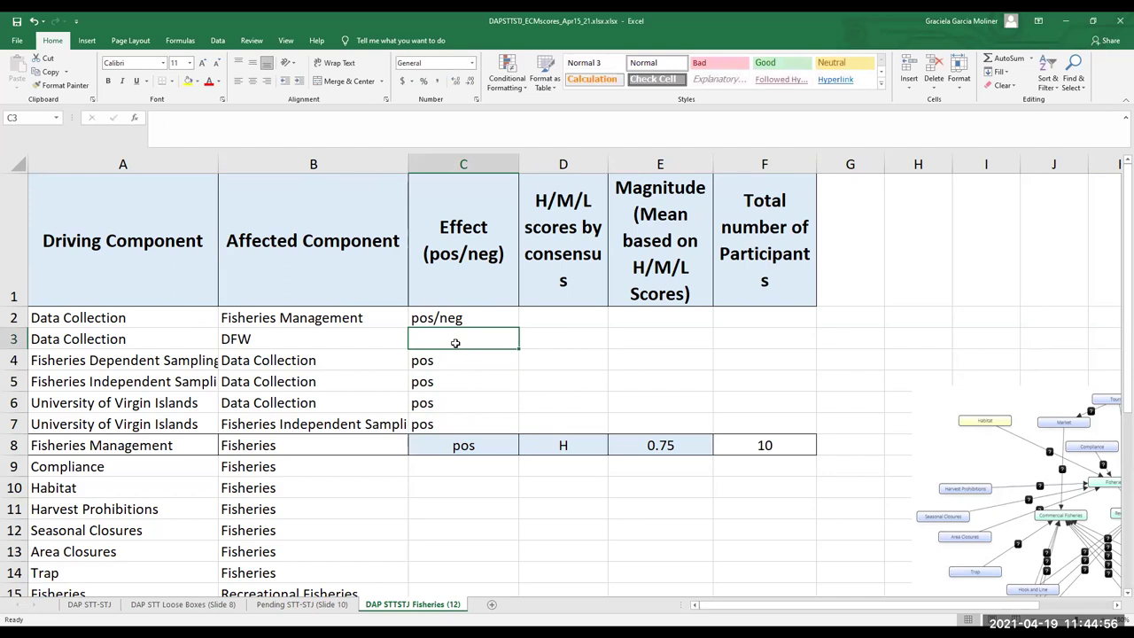
text(pol)
key(BackSpace)
text(s)
Enter H as the consensus score in D2 and fill it down through D7
drag(558, 318, 554, 424)
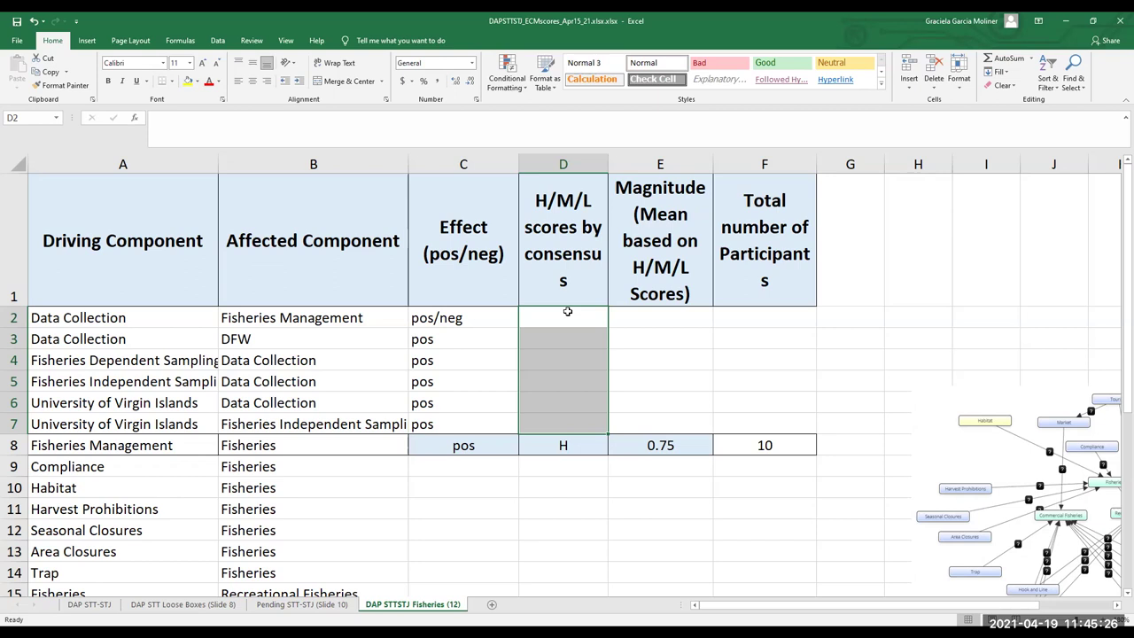
click(567, 310)
text(H)
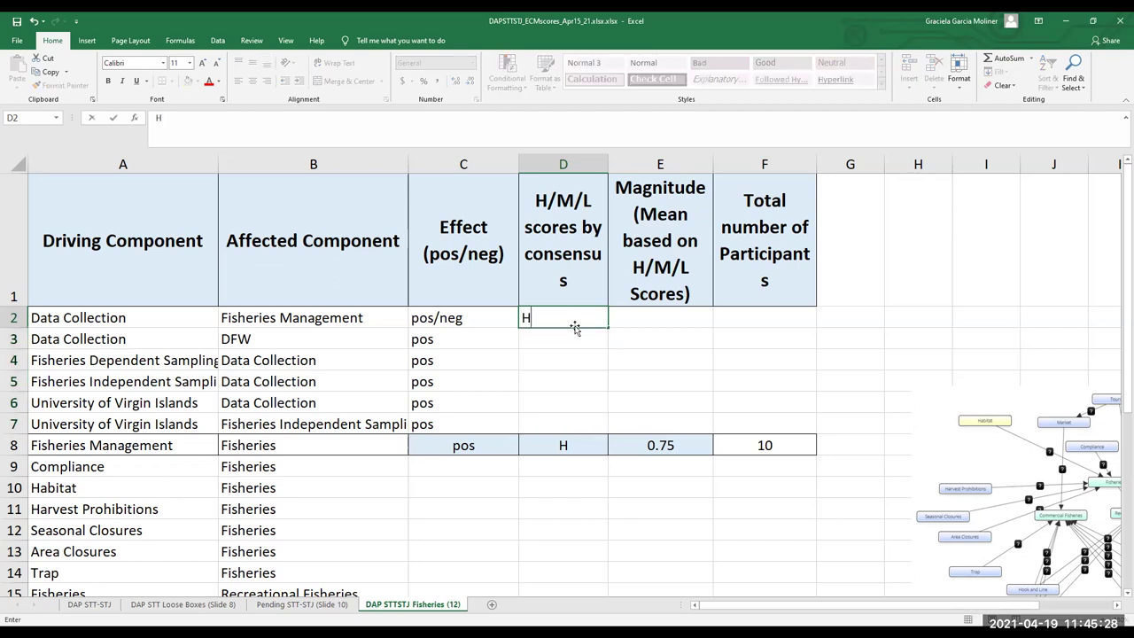
key(Return)
click(557, 321)
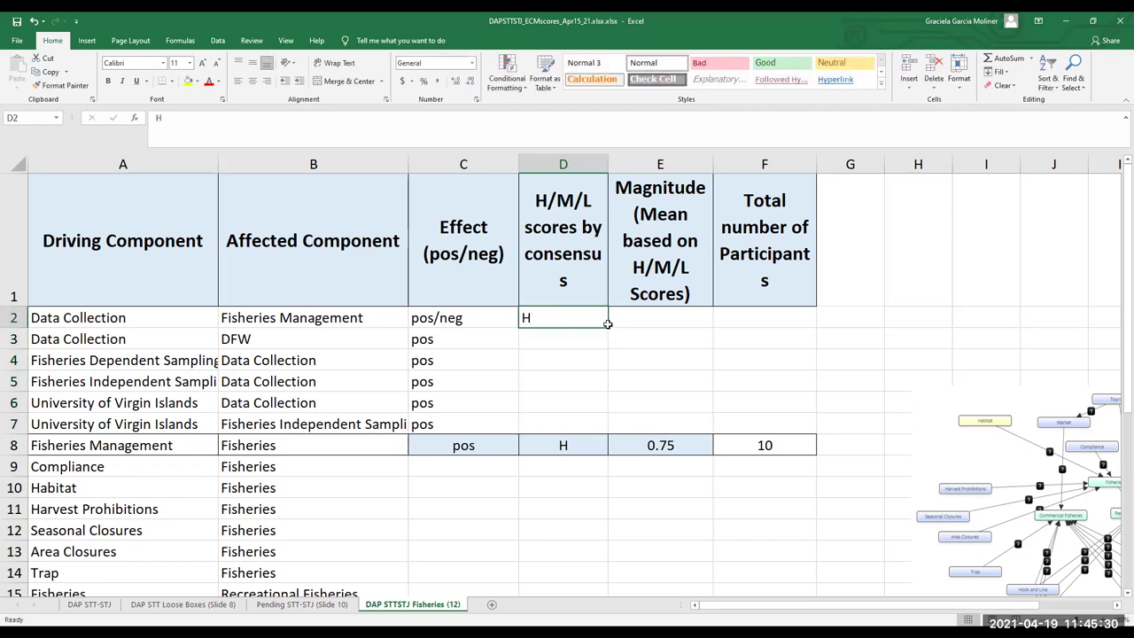
drag(609, 327, 594, 427)
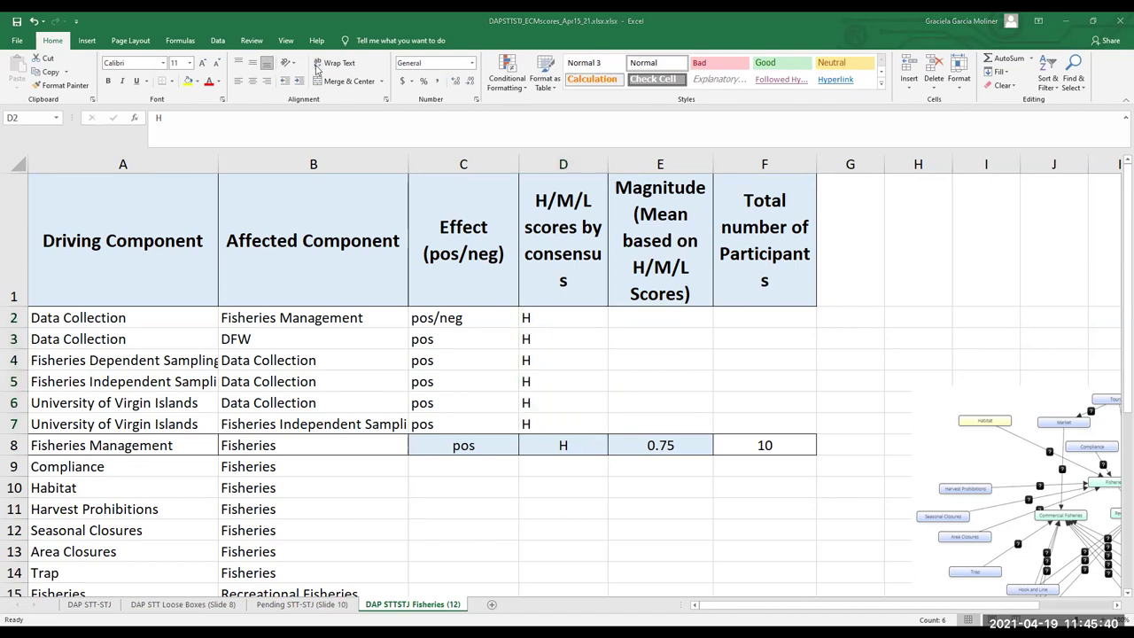
Score Compliance on Fisheries with pos as the effect, H as the consensus score and 8 as the total number of participants
click(448, 465)
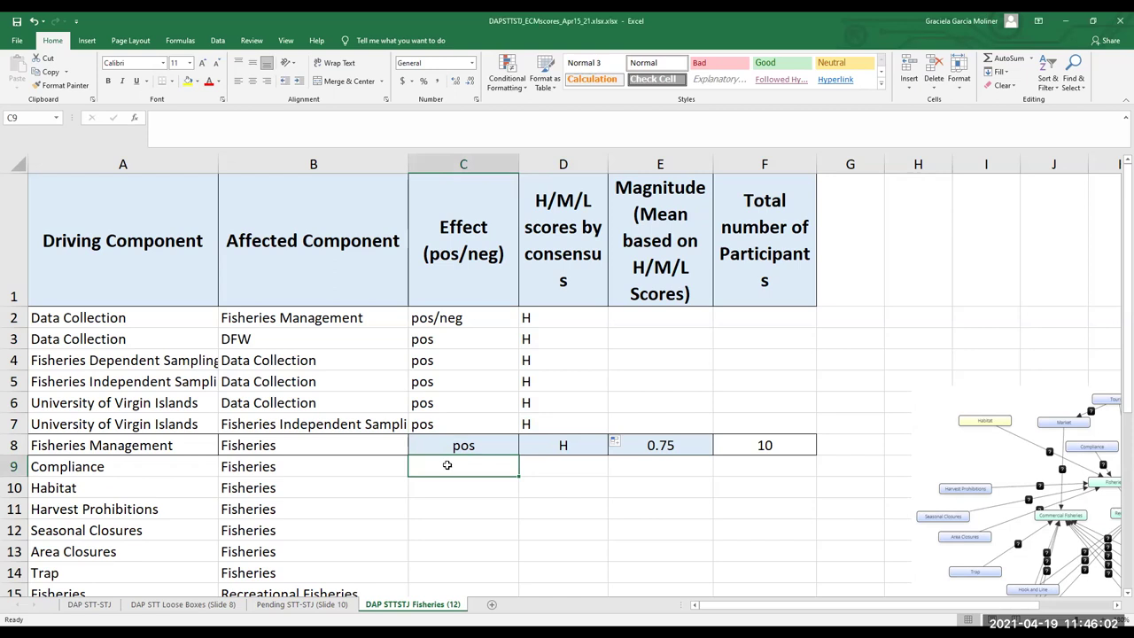
scroll(445, 463, down, 1)
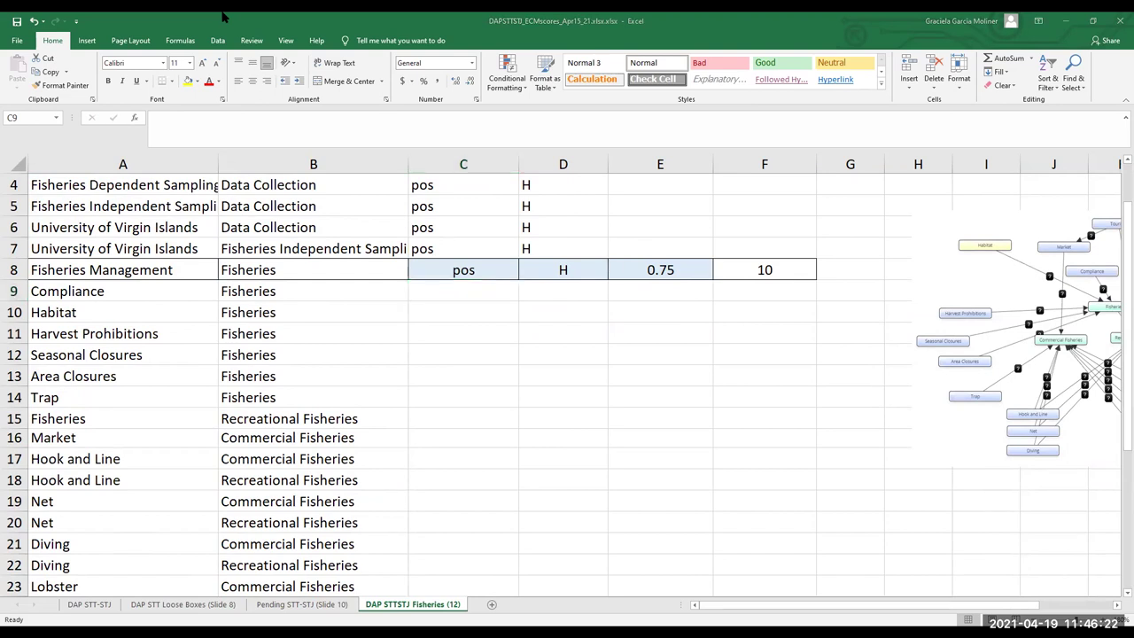
click(484, 297)
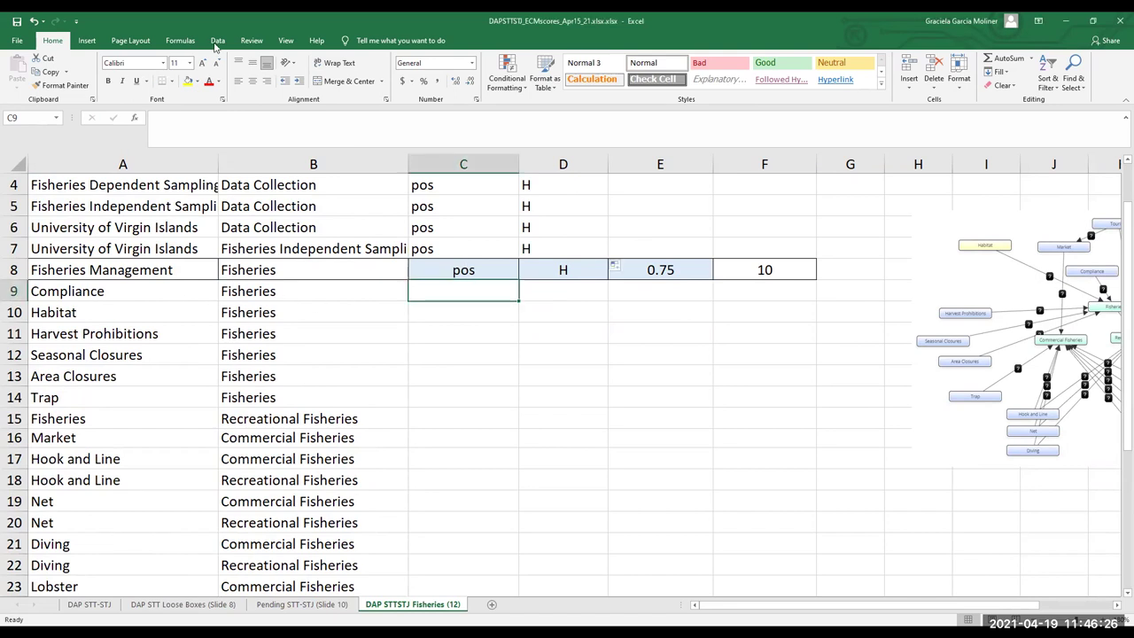
click(462, 290)
text(pos)
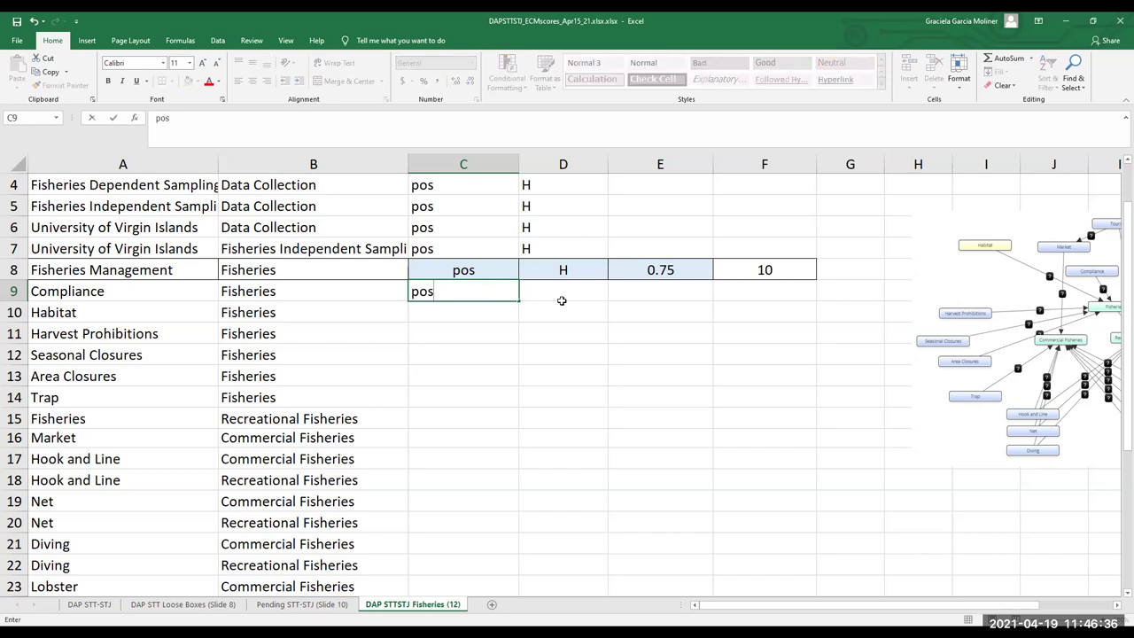
click(561, 301)
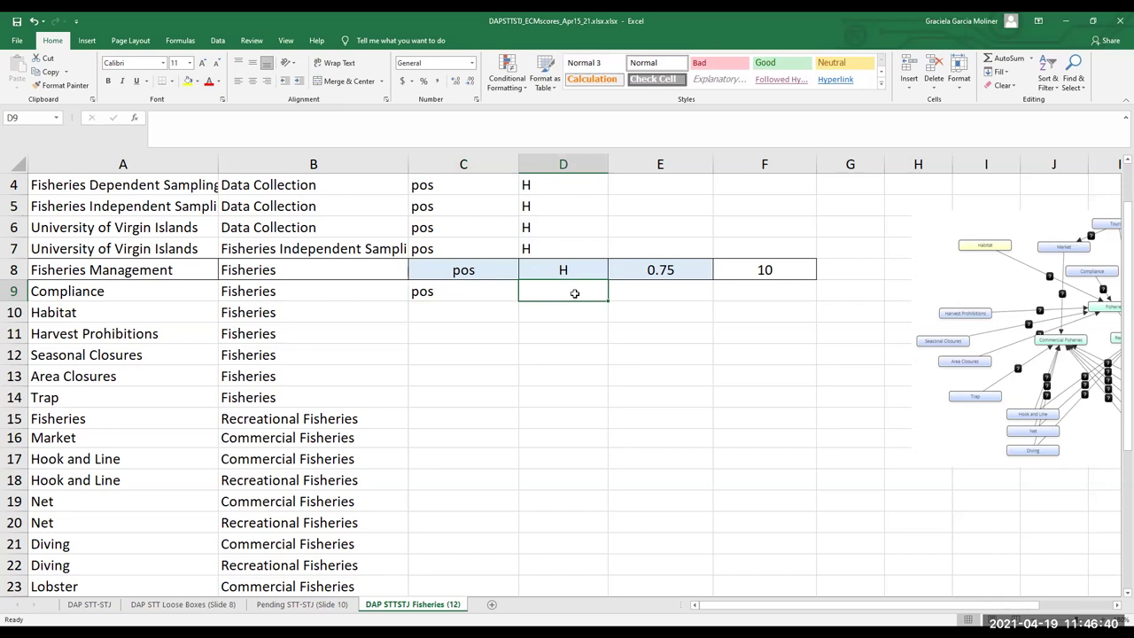
text(H)
click(760, 293)
text(8)
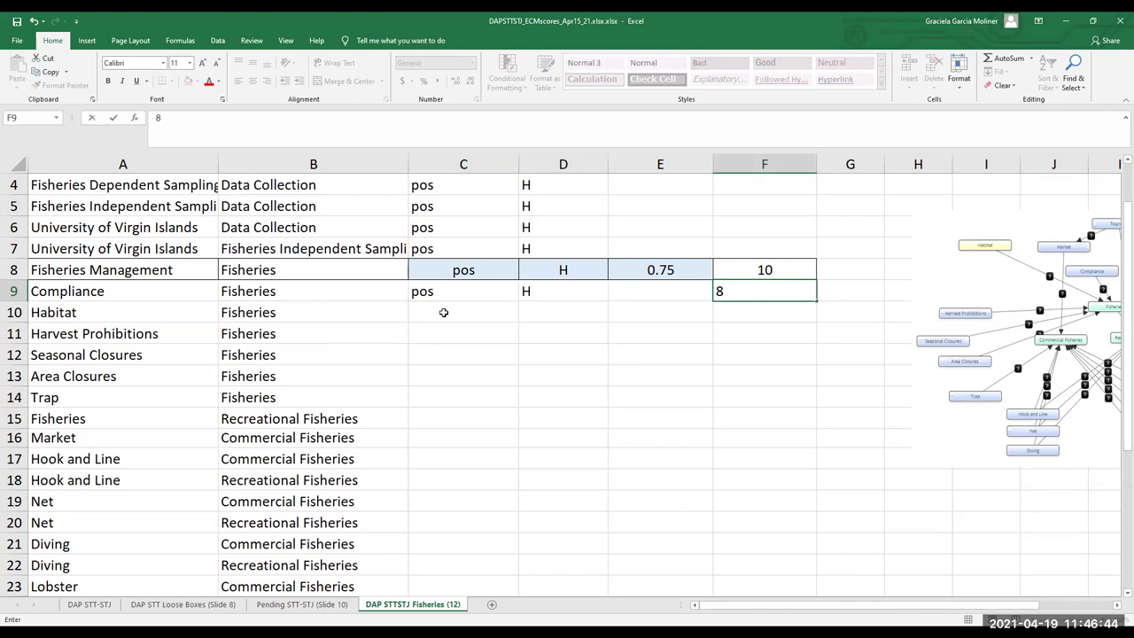
Enter 8 as the total number of participants for Data Collection on Fisheries Management
click(444, 313)
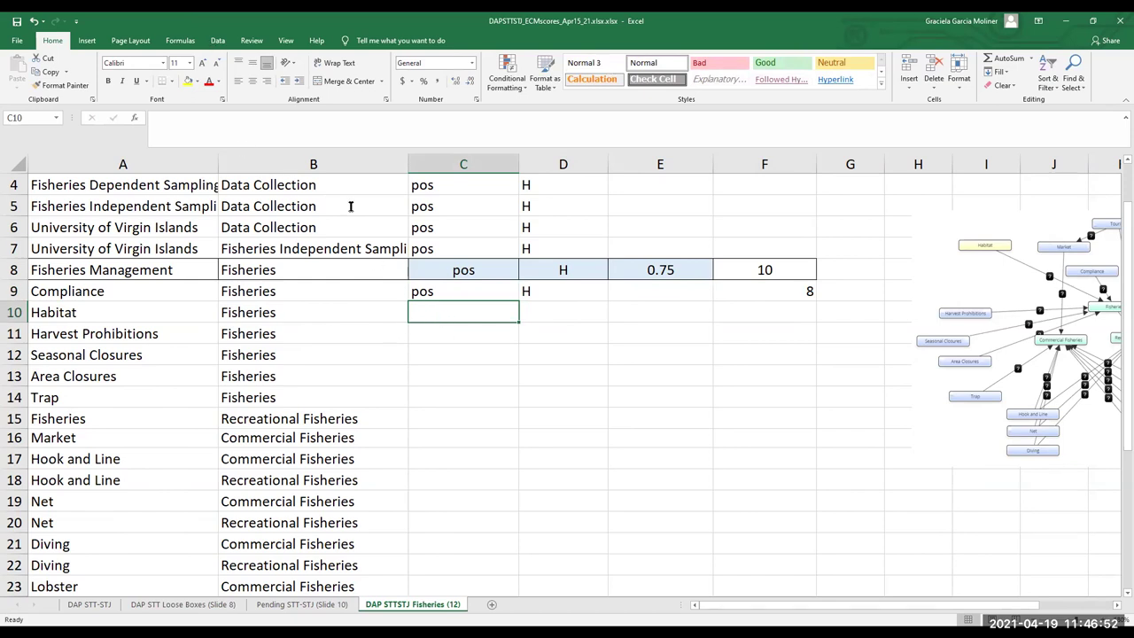
click(432, 310)
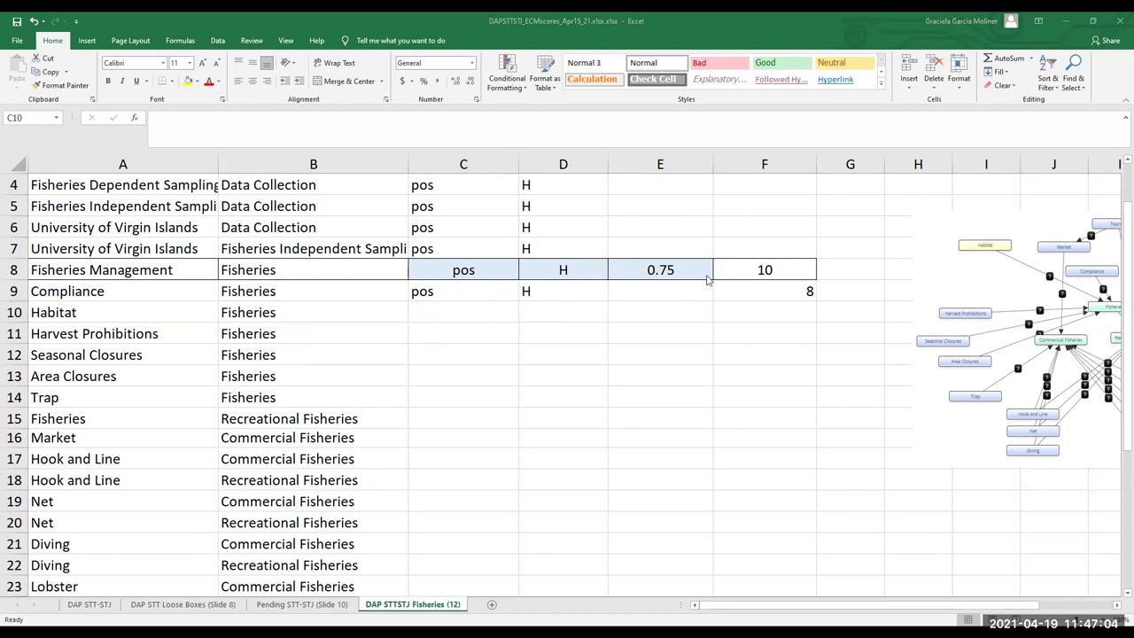
scroll(764, 311, up, 1)
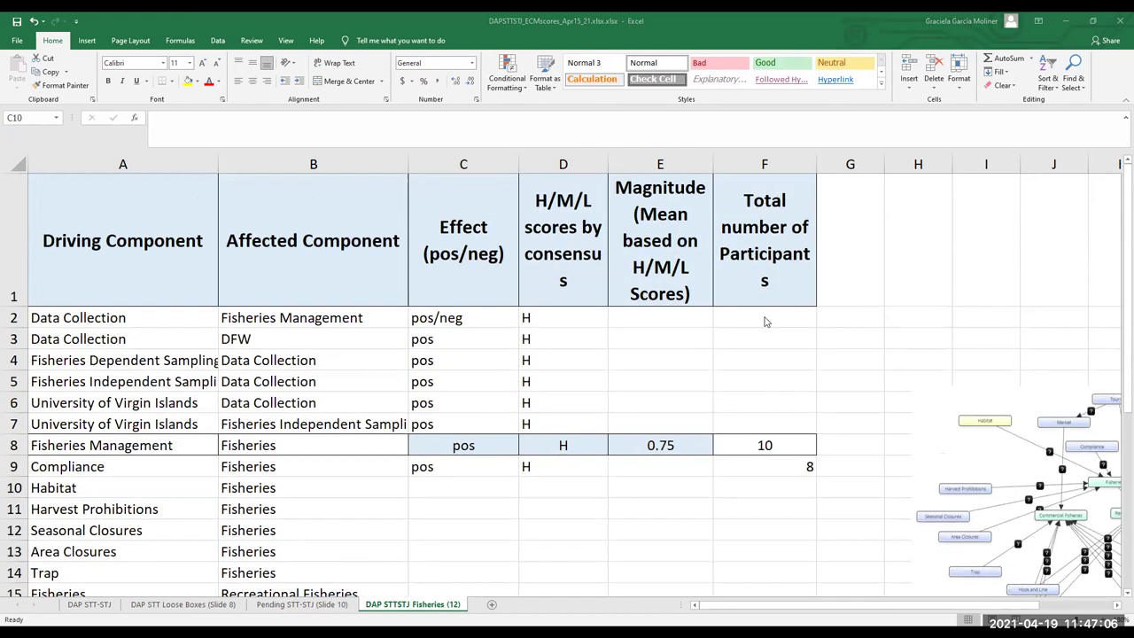
text(8)
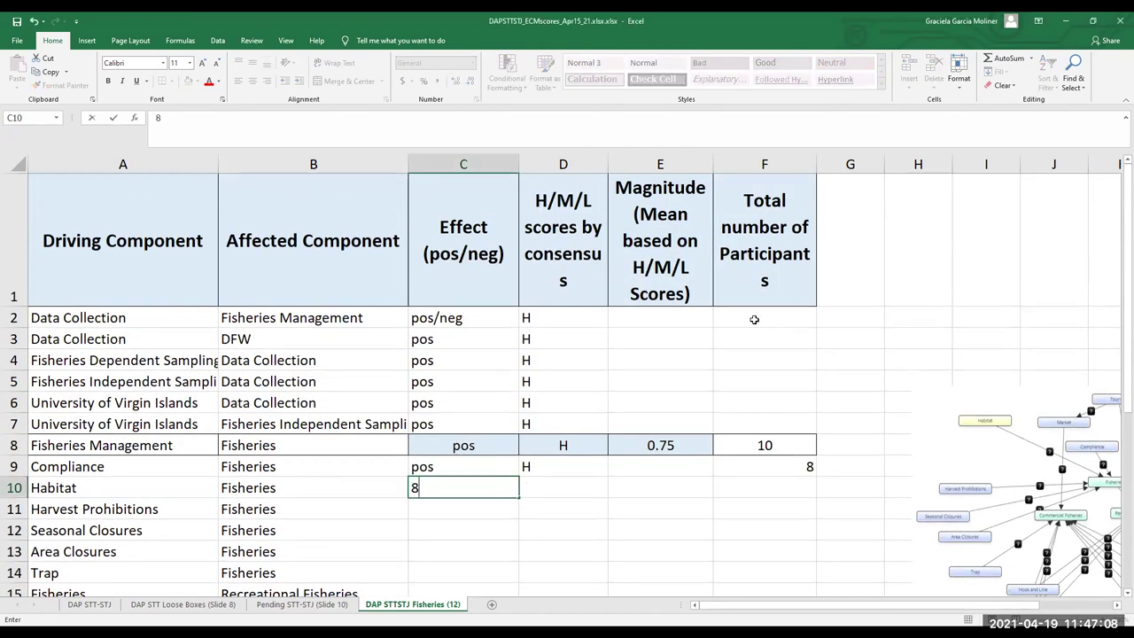
key(BackSpace)
click(764, 322)
text(8)
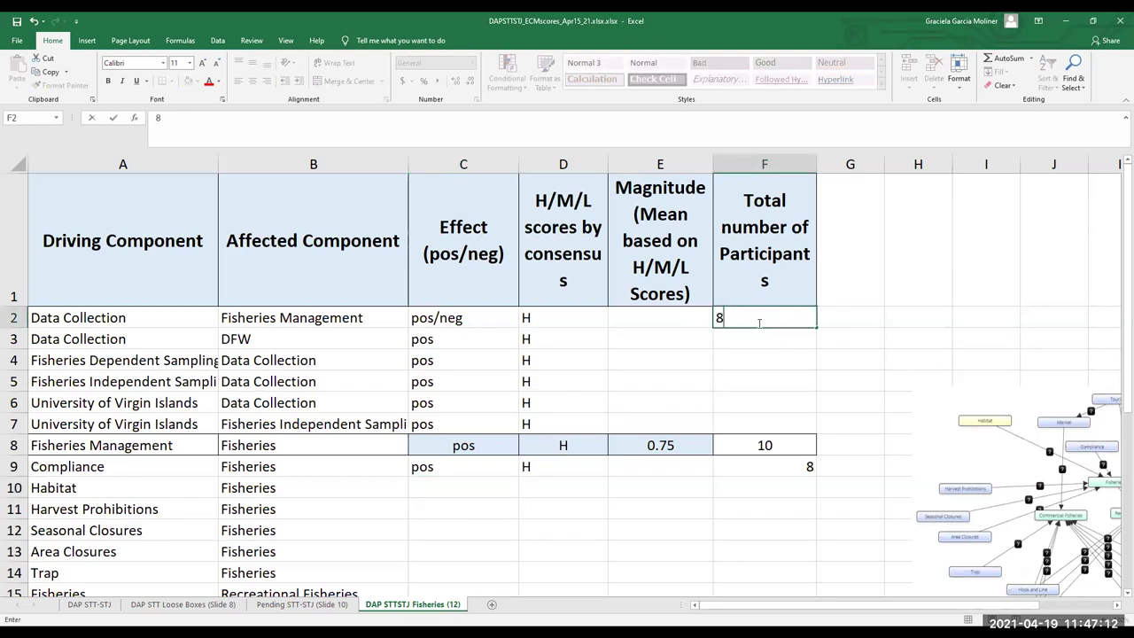
click(764, 337)
click(744, 318)
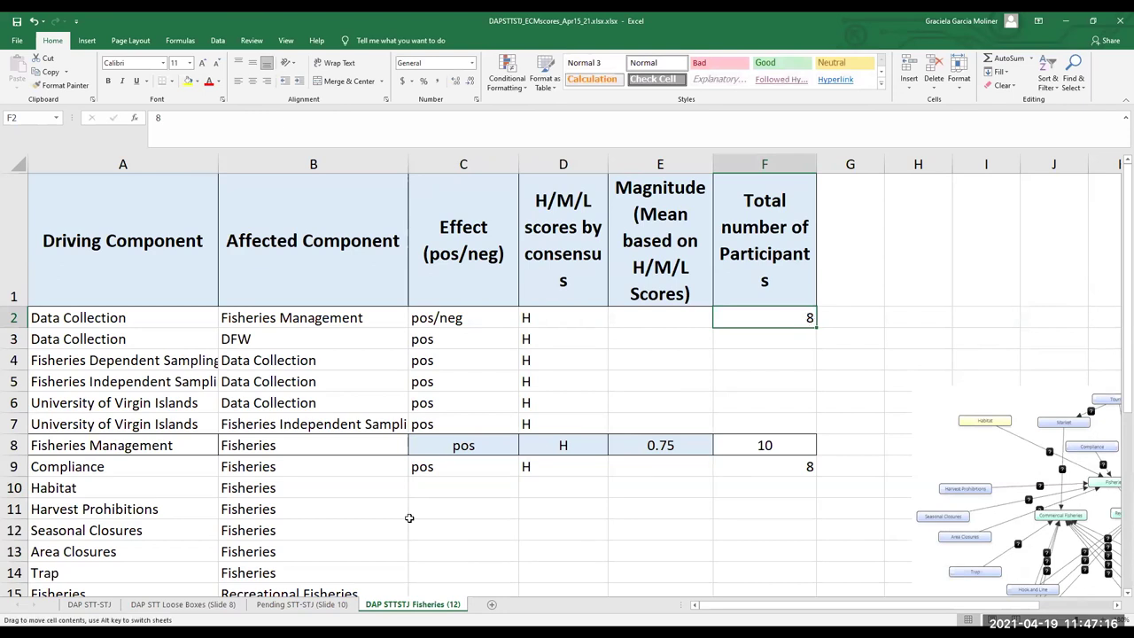
Enter pos as the effect of Habitat on Fisheries, and fill the participant count of 8 from F2 down through F7
click(450, 489)
text(po)
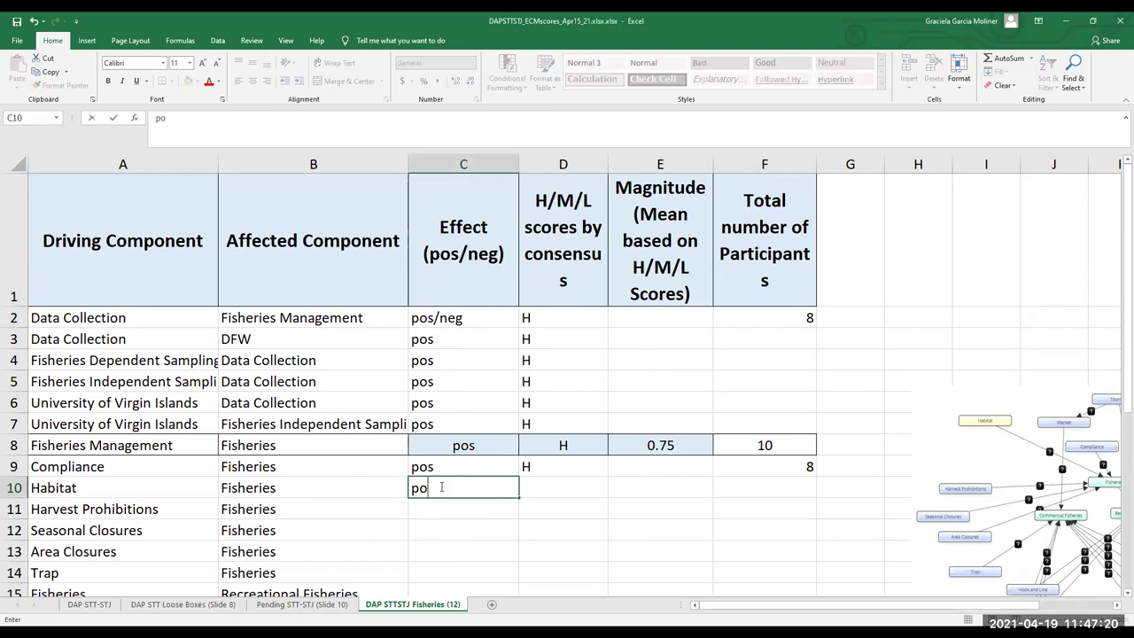
text(s)
click(543, 491)
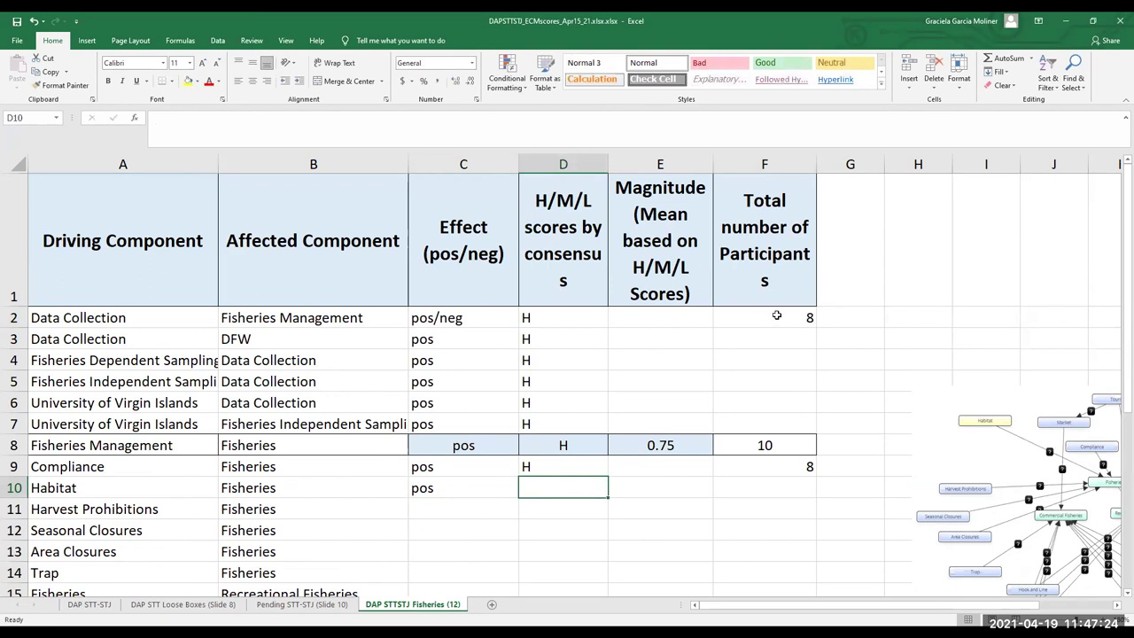
click(776, 315)
drag(815, 326, 812, 432)
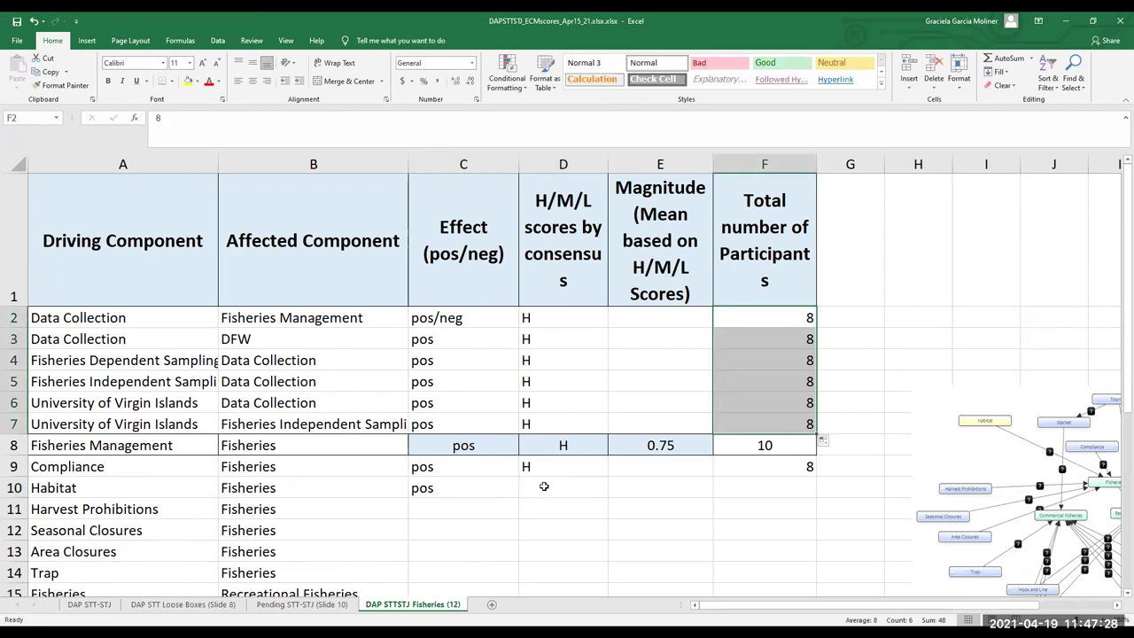
Give Habitat on Fisheries the consensus score M and 8 as the total number of participants
click(546, 487)
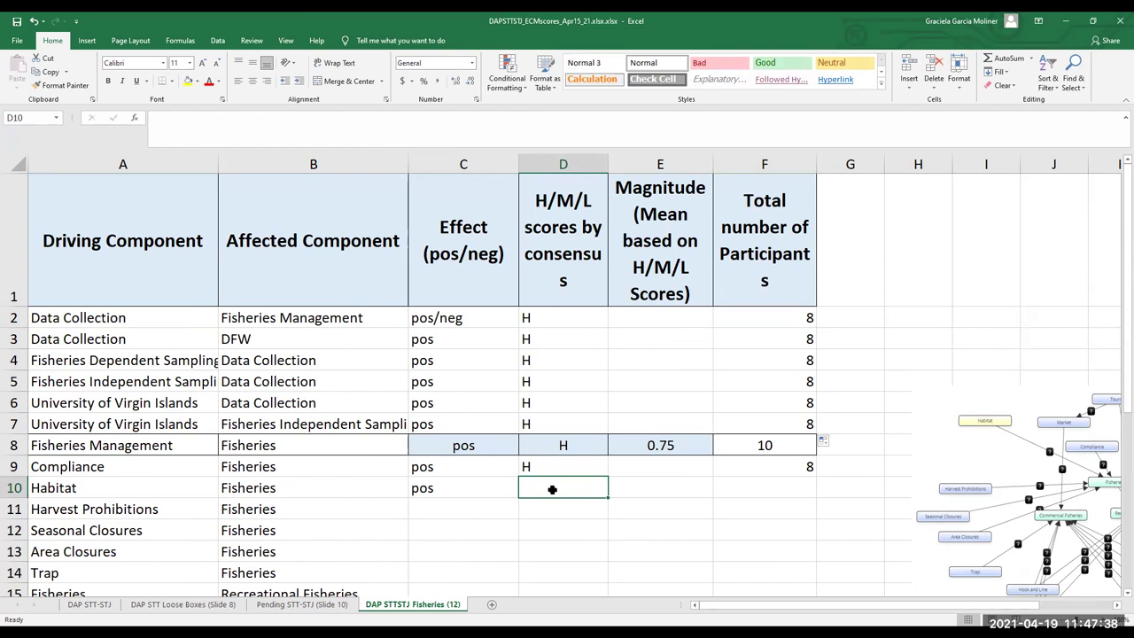
text(M)
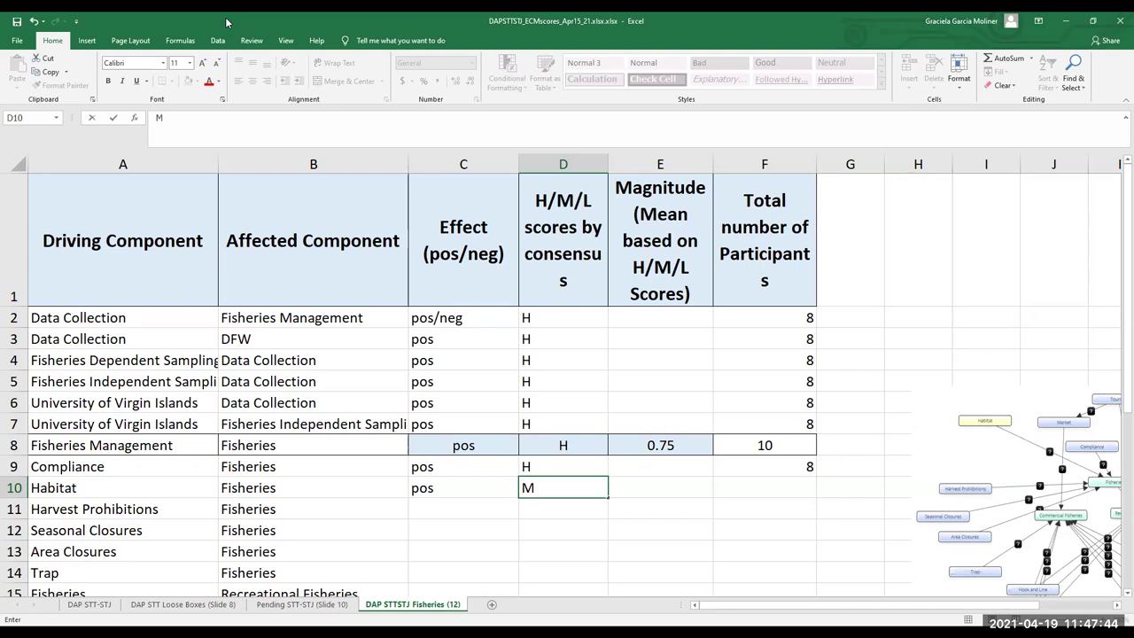
key(Return)
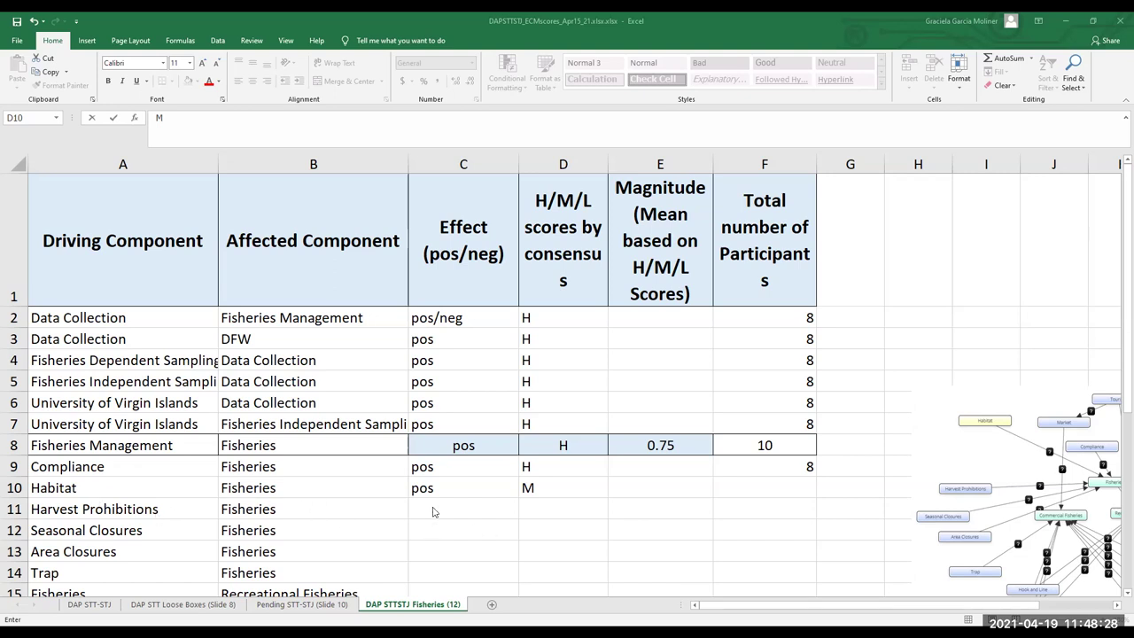
click(798, 487)
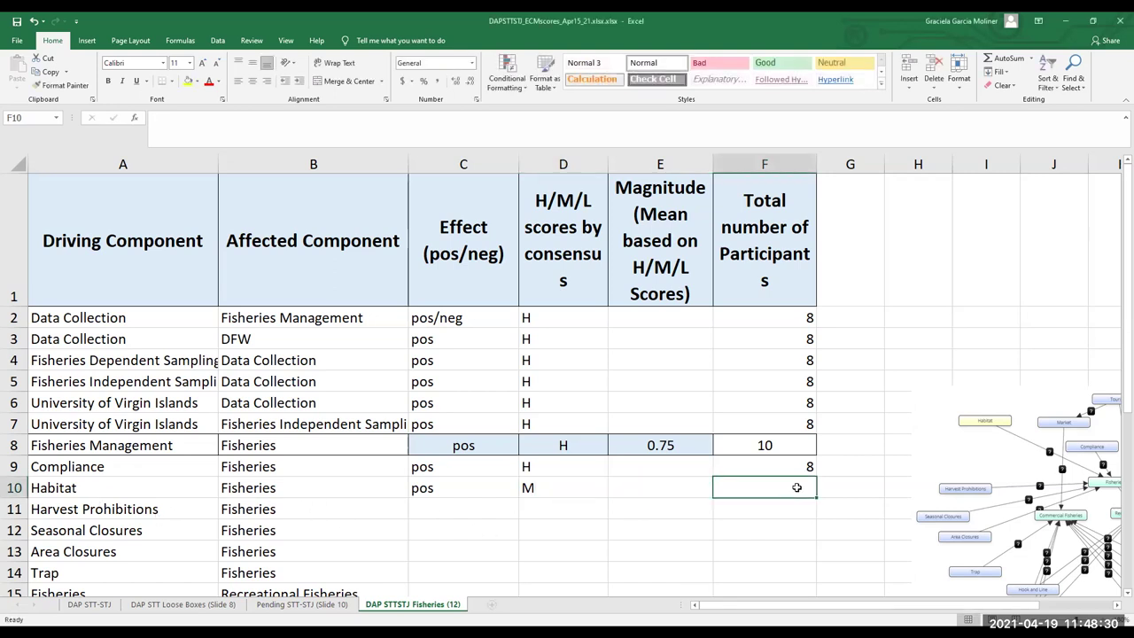
text(8)
click(428, 508)
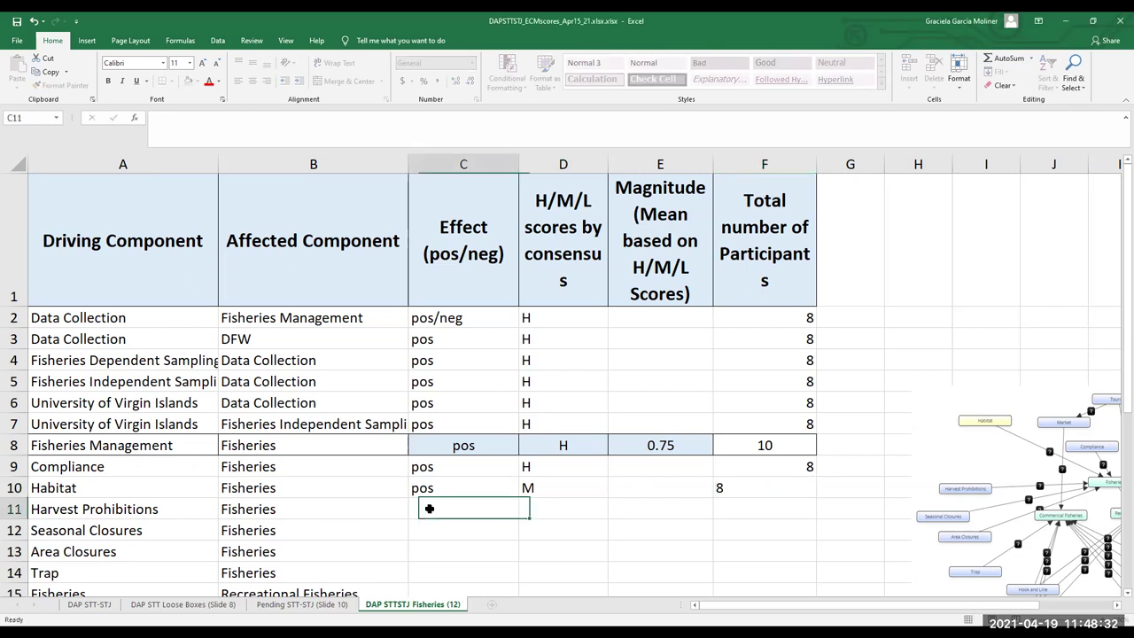
Score Harvest Prohibitions on Fisheries with pos as the effect and M as the consensus score
scroll(430, 496, down, 1)
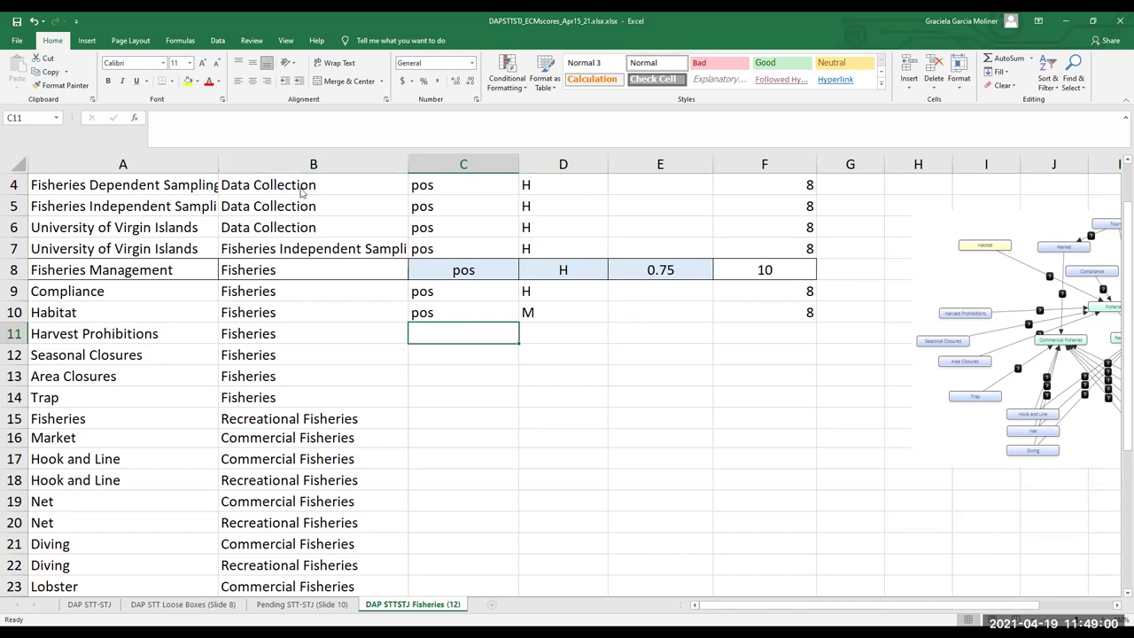
click(309, 138)
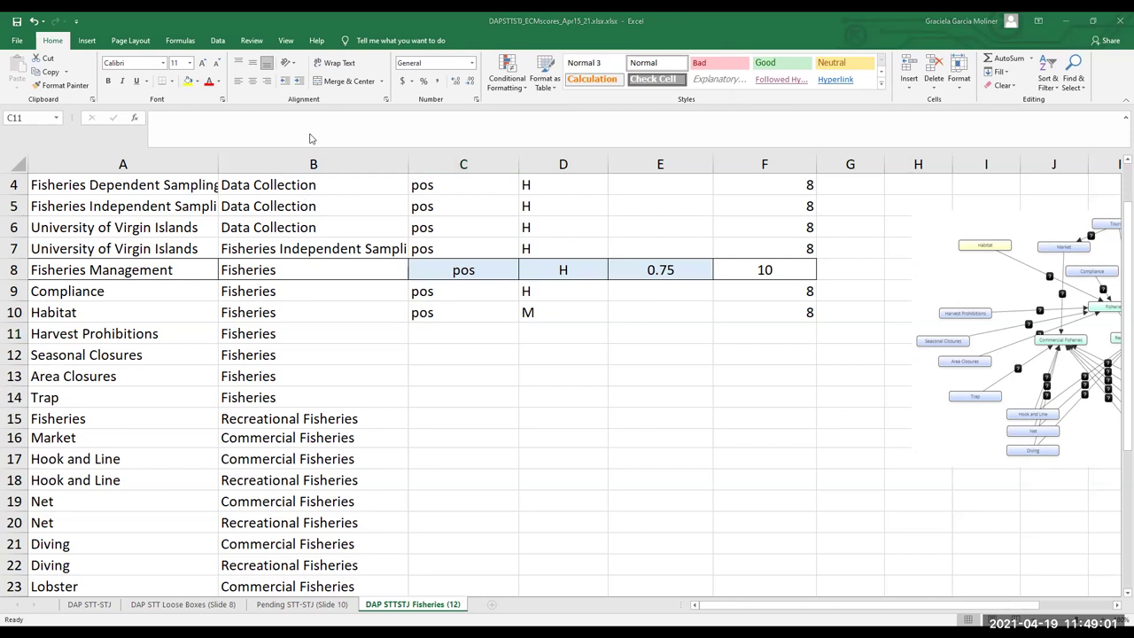
click(431, 332)
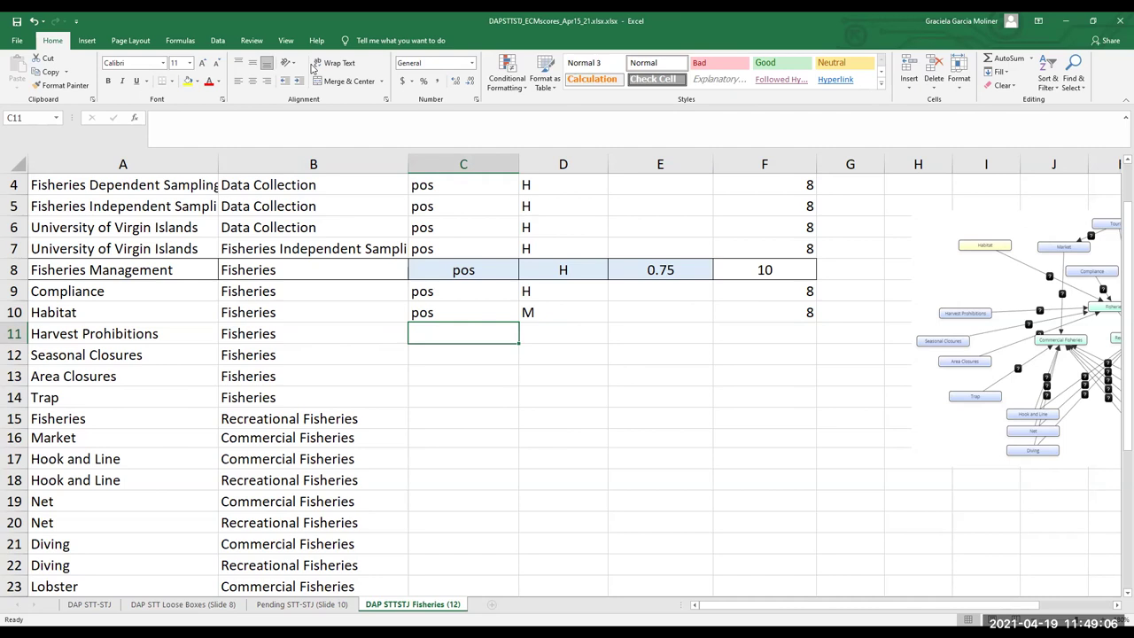
text(pos)
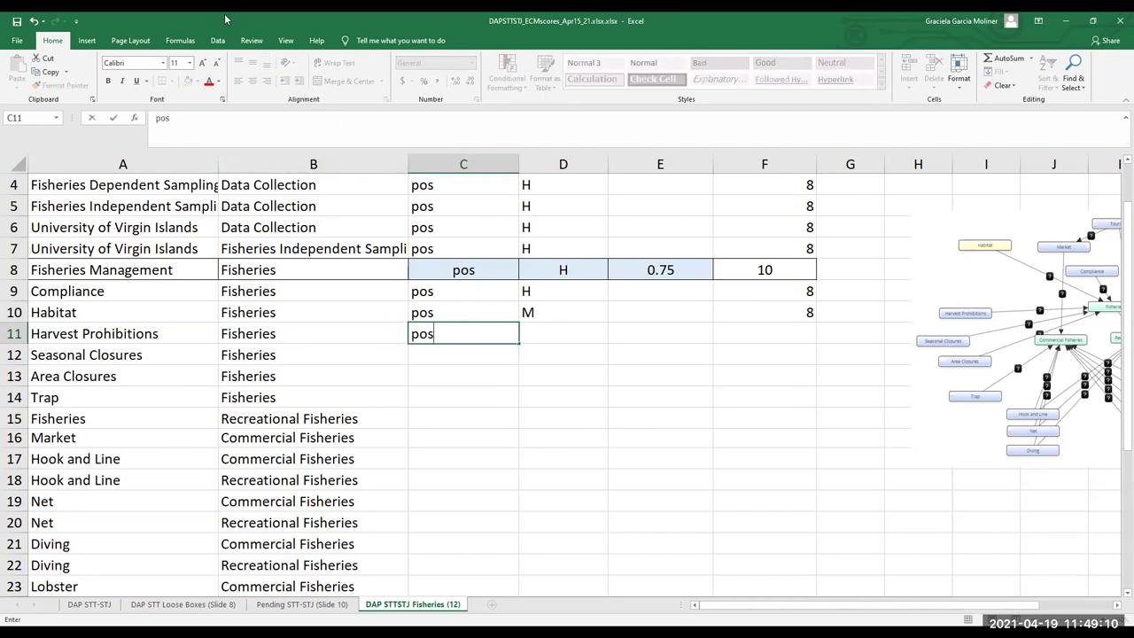
click(540, 333)
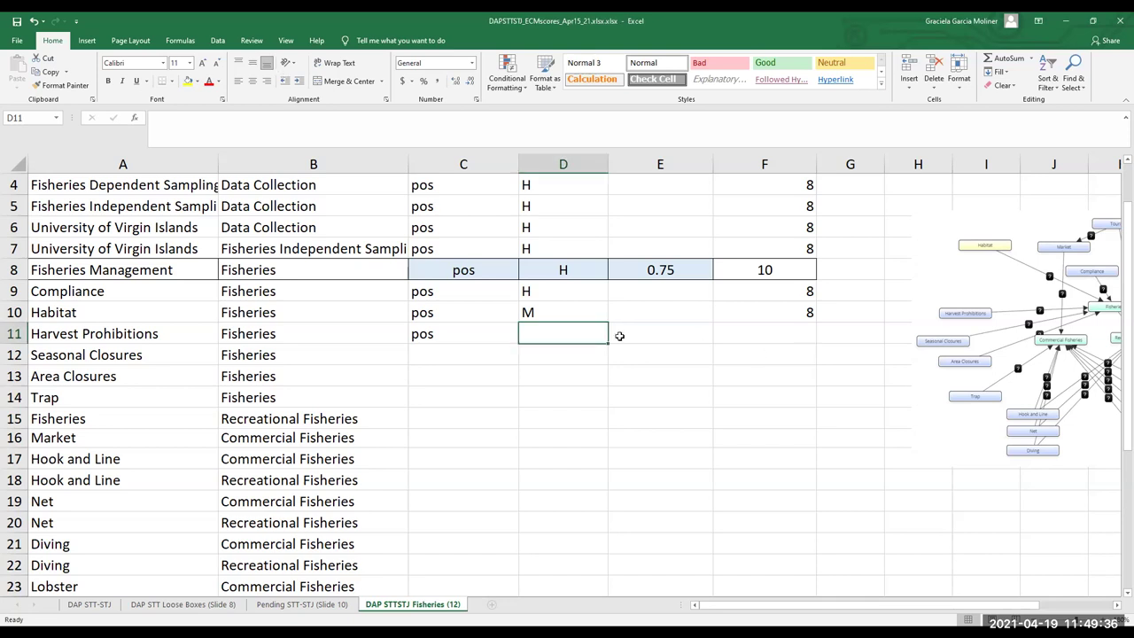
text(M)
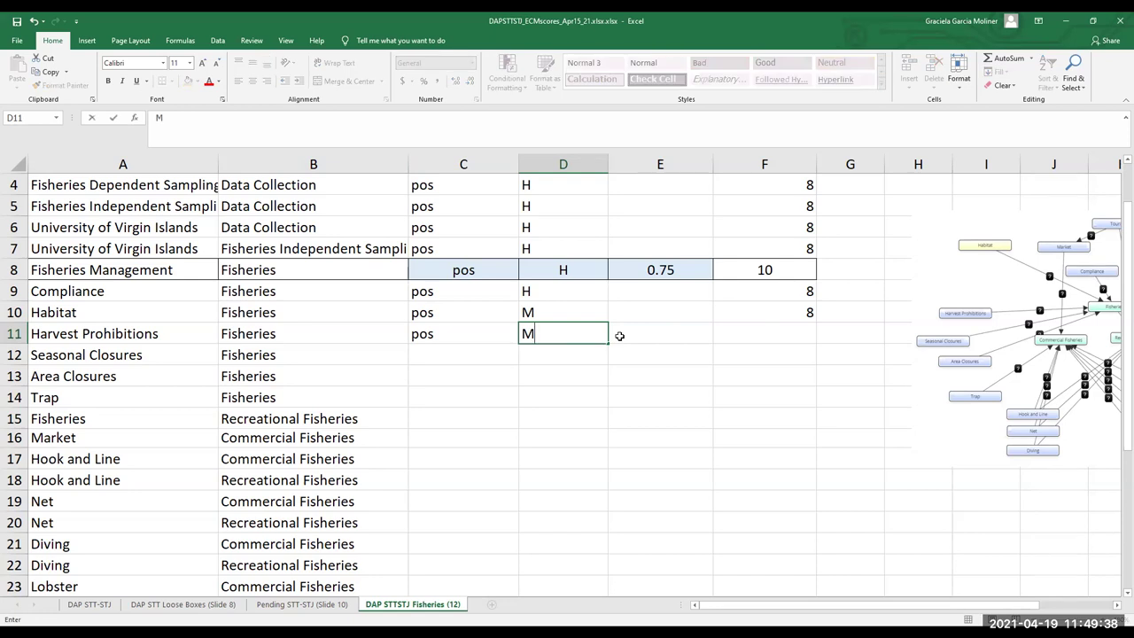
click(769, 336)
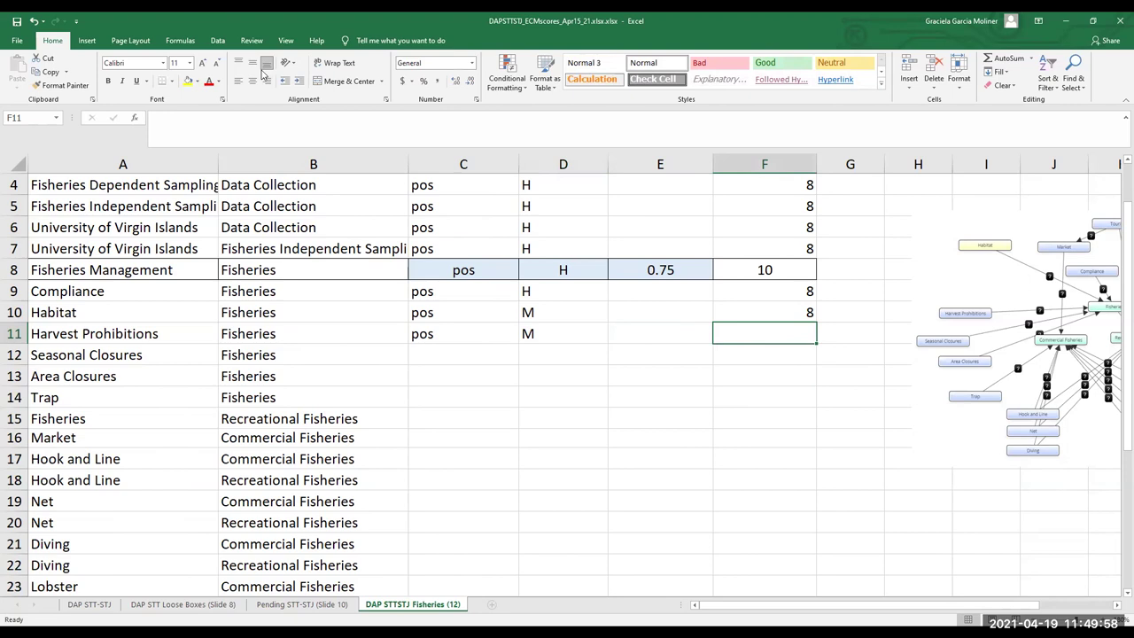
Score Seasonal Closures and Area Closures on Fisheries with pos as the effect and M as the consensus score
click(436, 359)
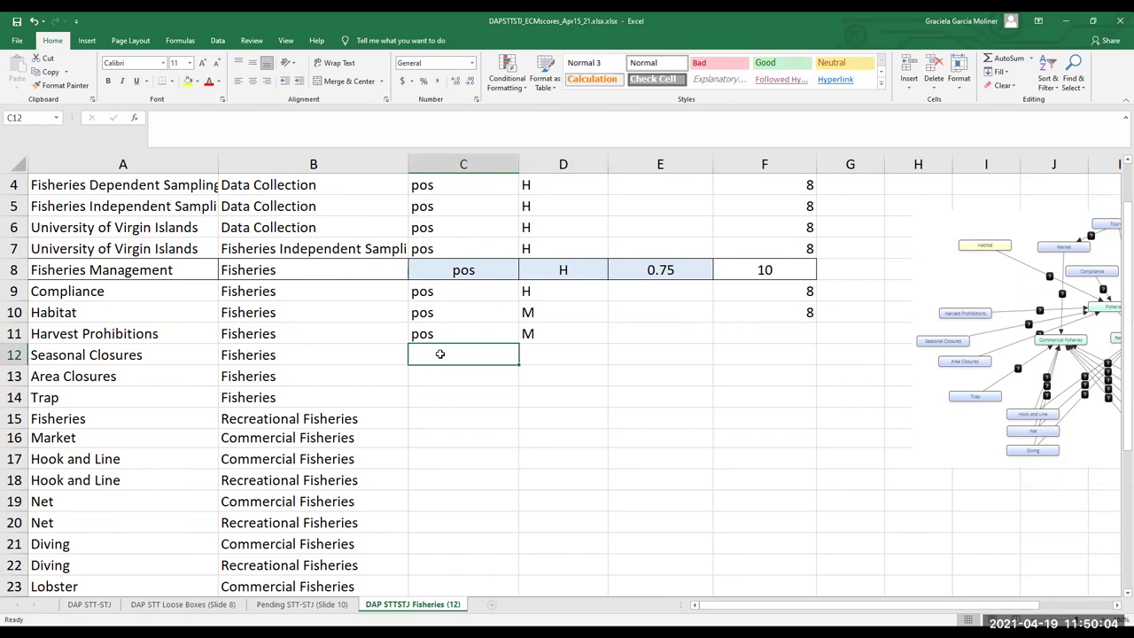
text(pos)
click(442, 376)
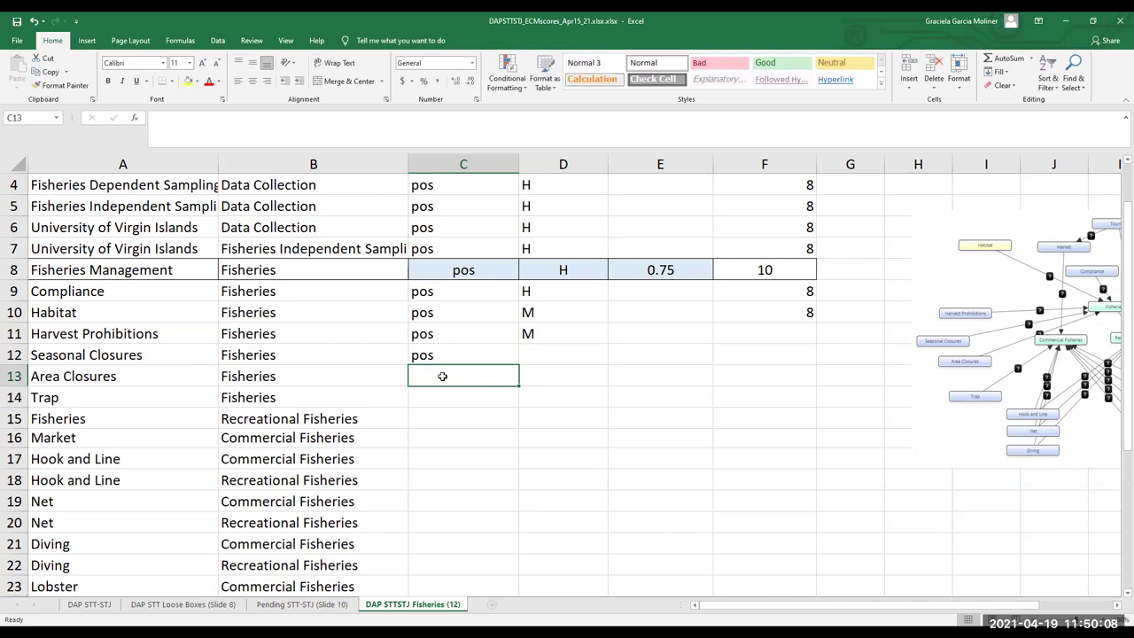
text(pos)
click(536, 353)
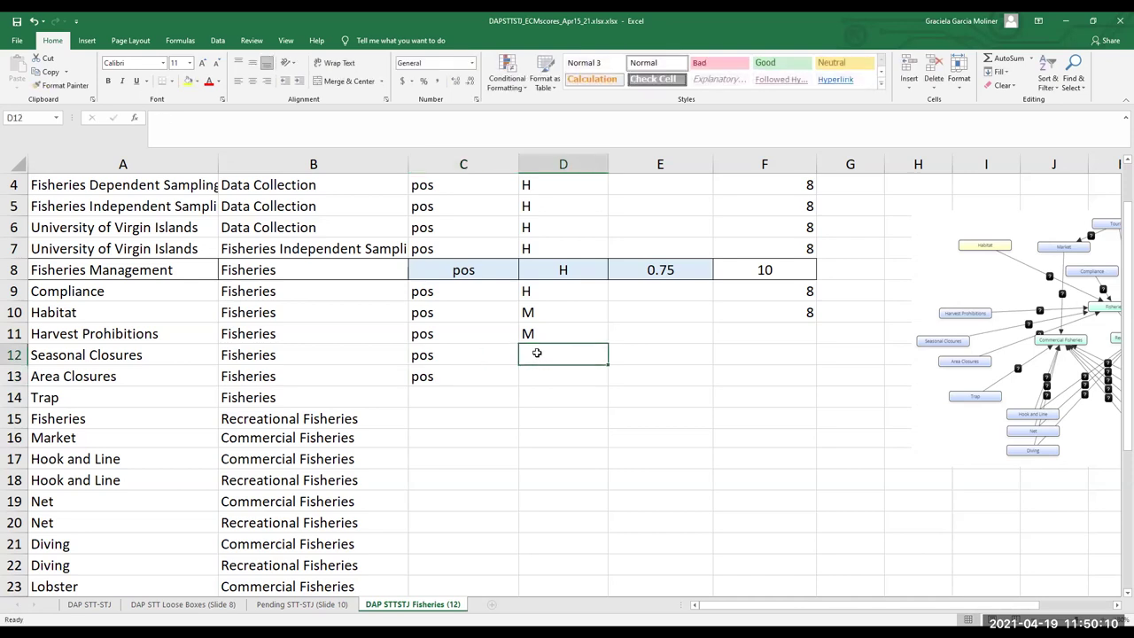
text(M)
key(Return)
text(M)
key(Return)
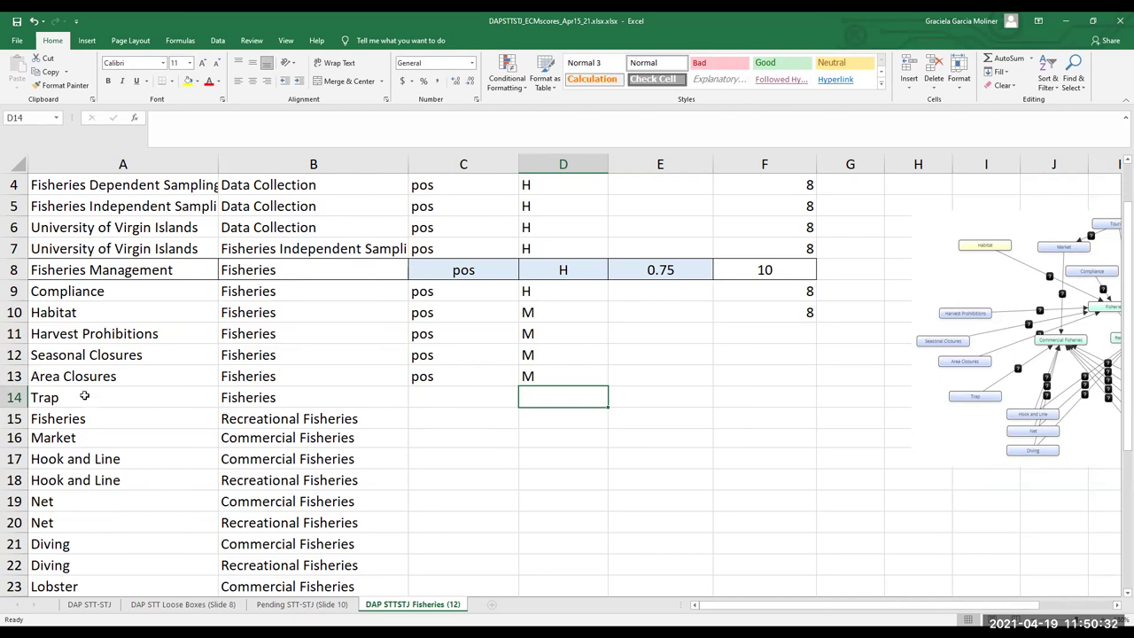
Enter pos as the effect of Trap on Fisheries, and fill the participant count of 8 from F10 down through F13
click(435, 397)
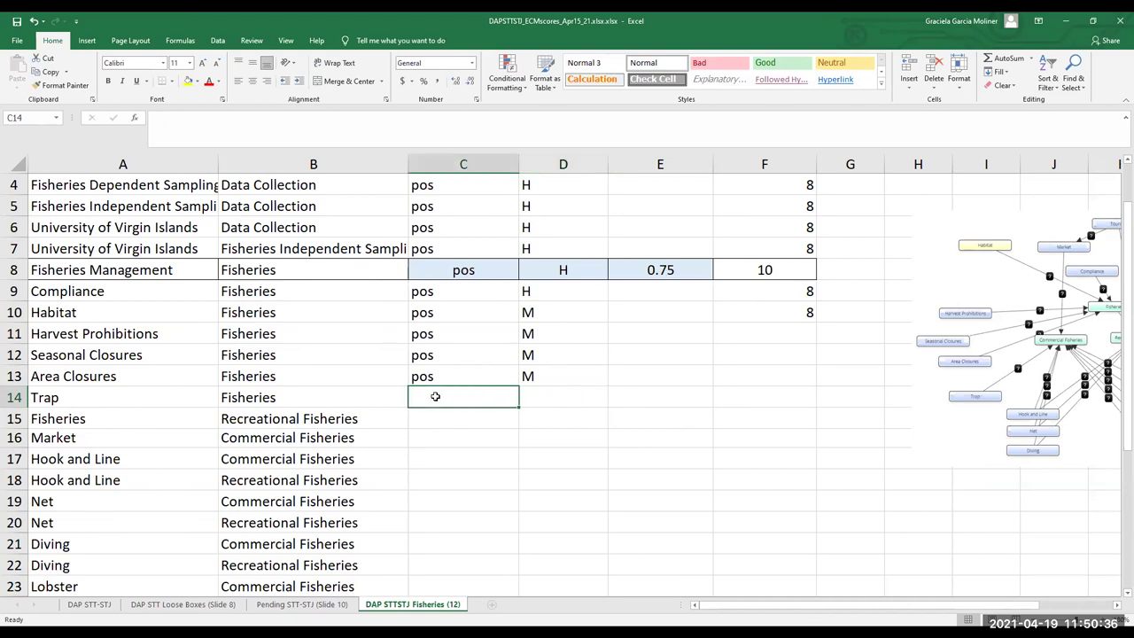
text(pos)
key(Tab)
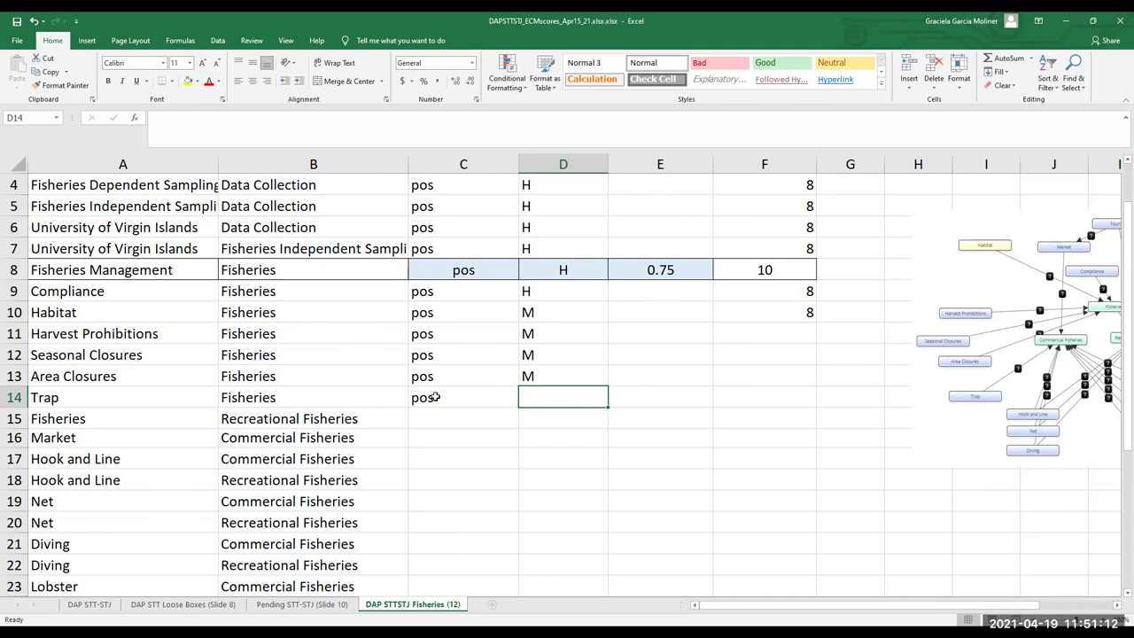
click(788, 307)
drag(815, 322, 804, 382)
Give Trap on Fisheries the consensus score H and 8 as the total number of participants
click(537, 398)
text(H)
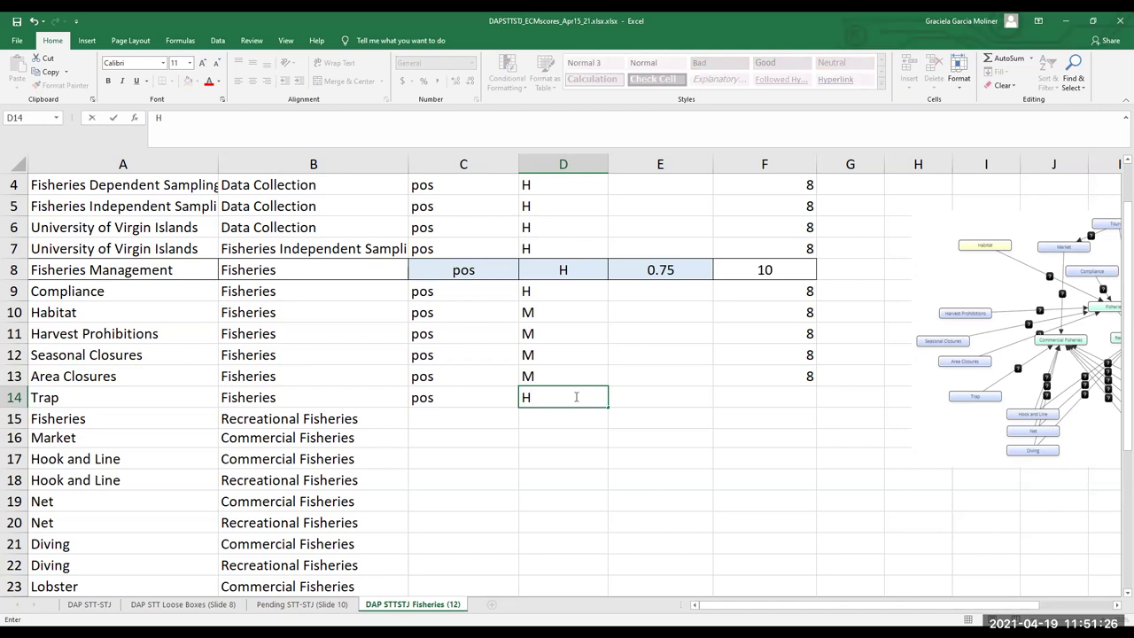
click(779, 396)
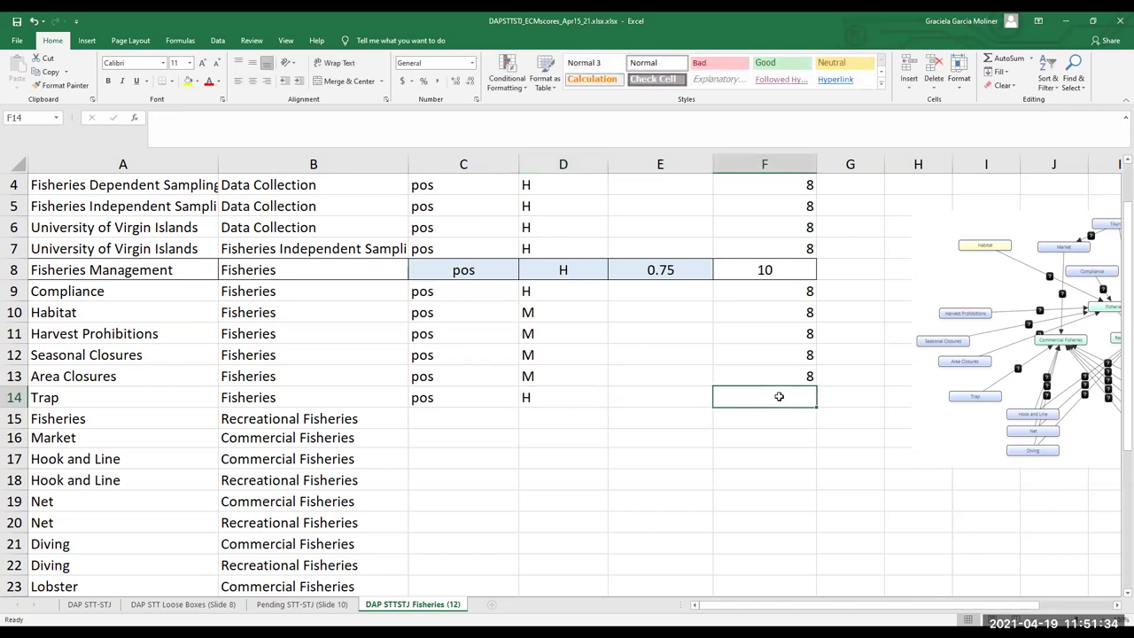
text(8)
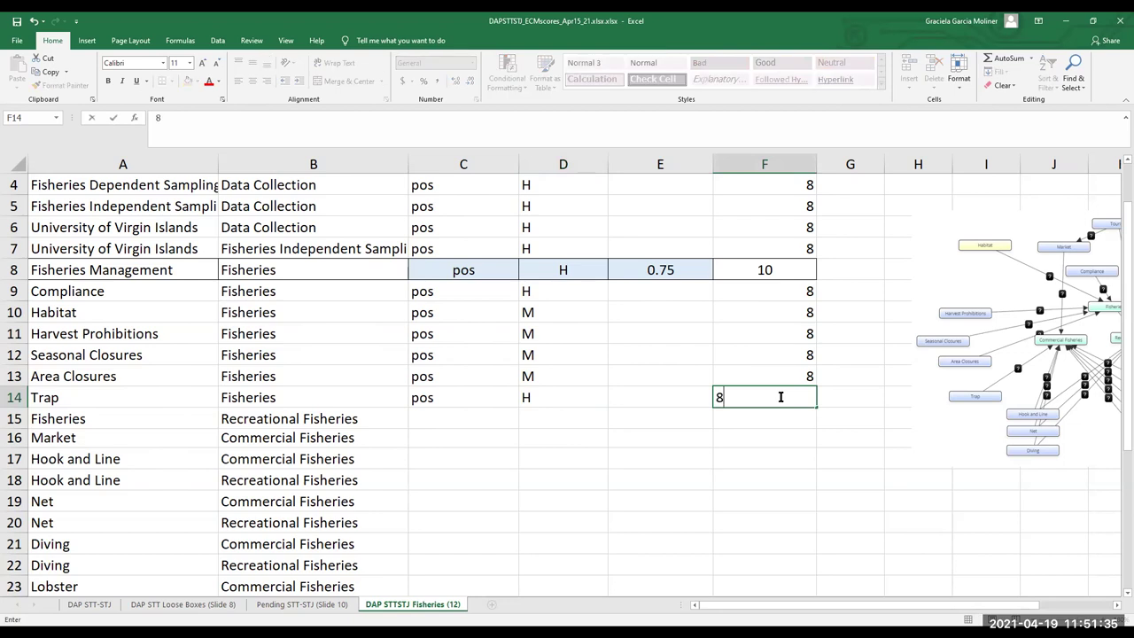
Score Fisheries on Recreational Fisheries with pos as the effect, L as the consensus score and 8 participants
click(452, 422)
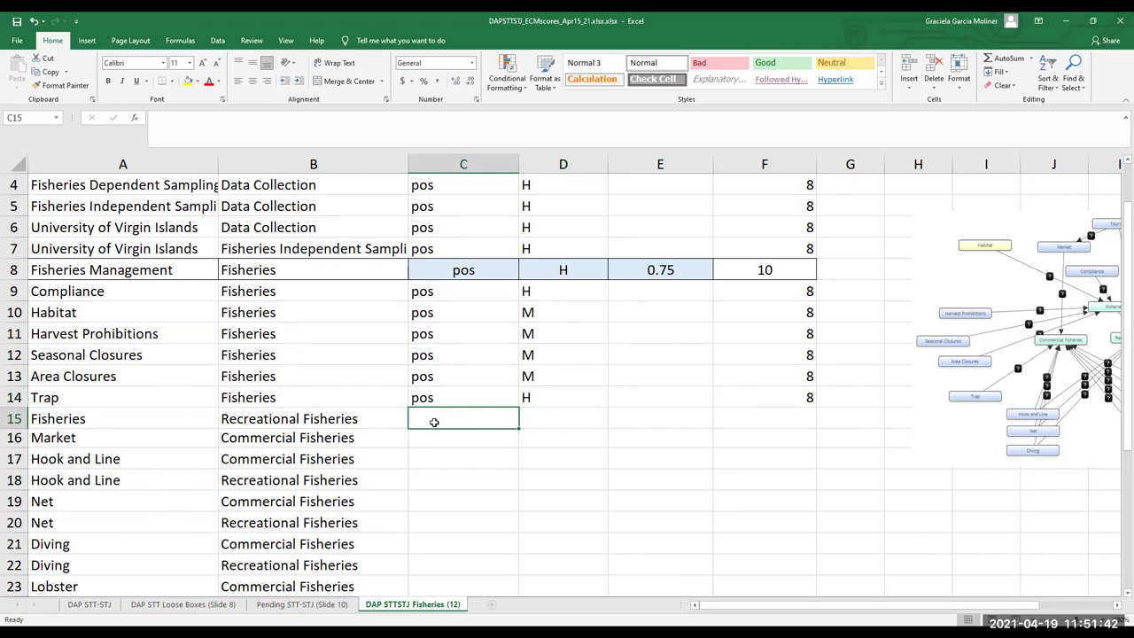
text(pos)
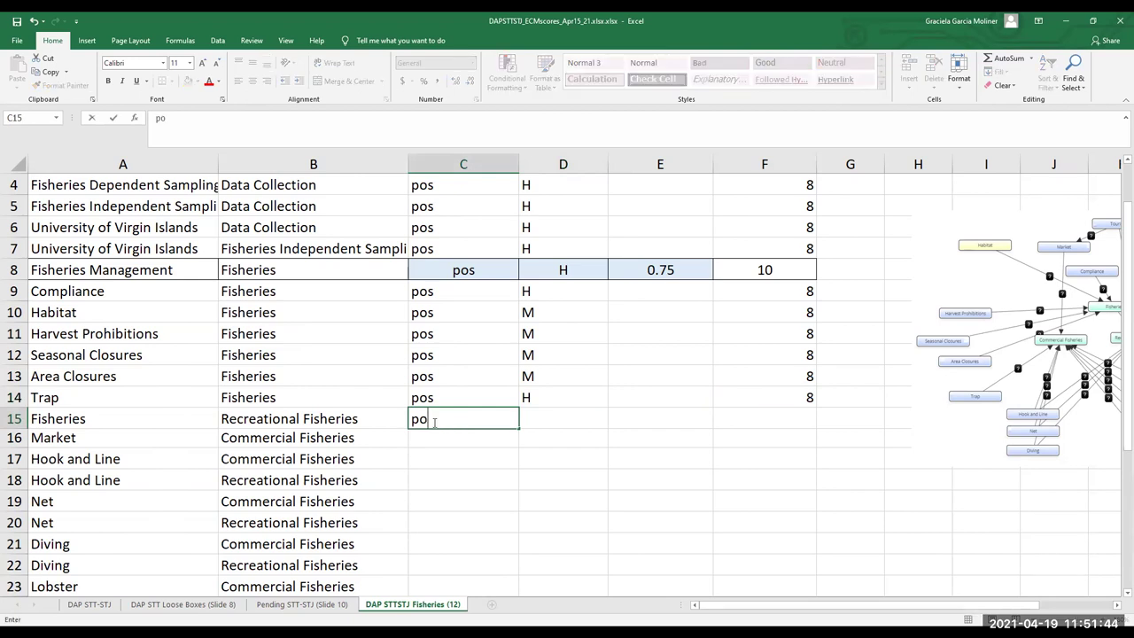
click(531, 418)
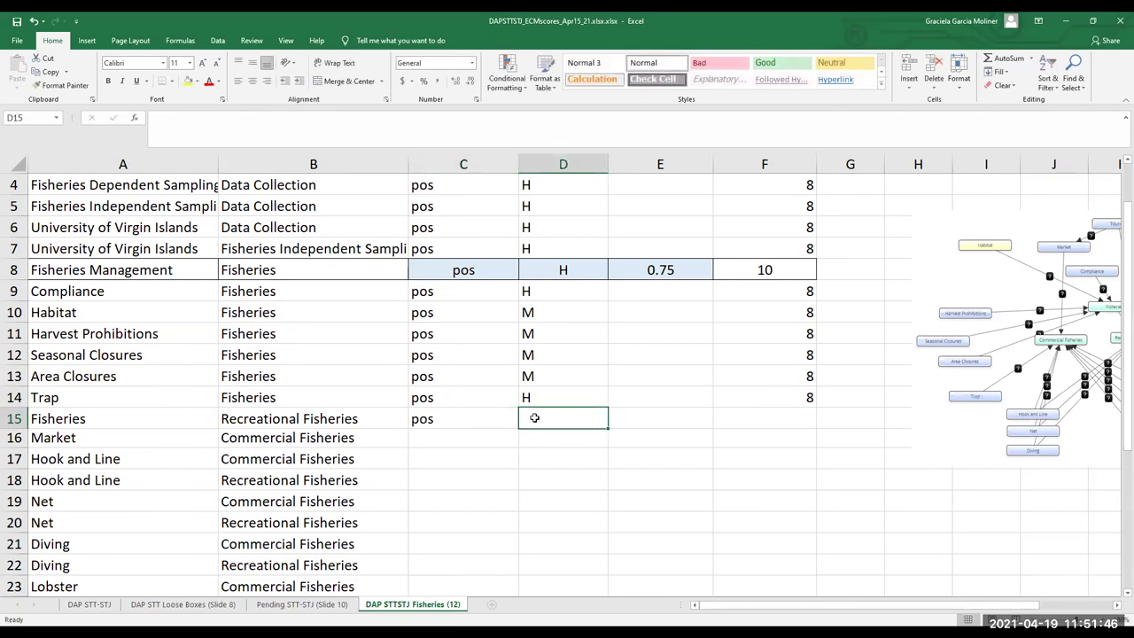
text(L)
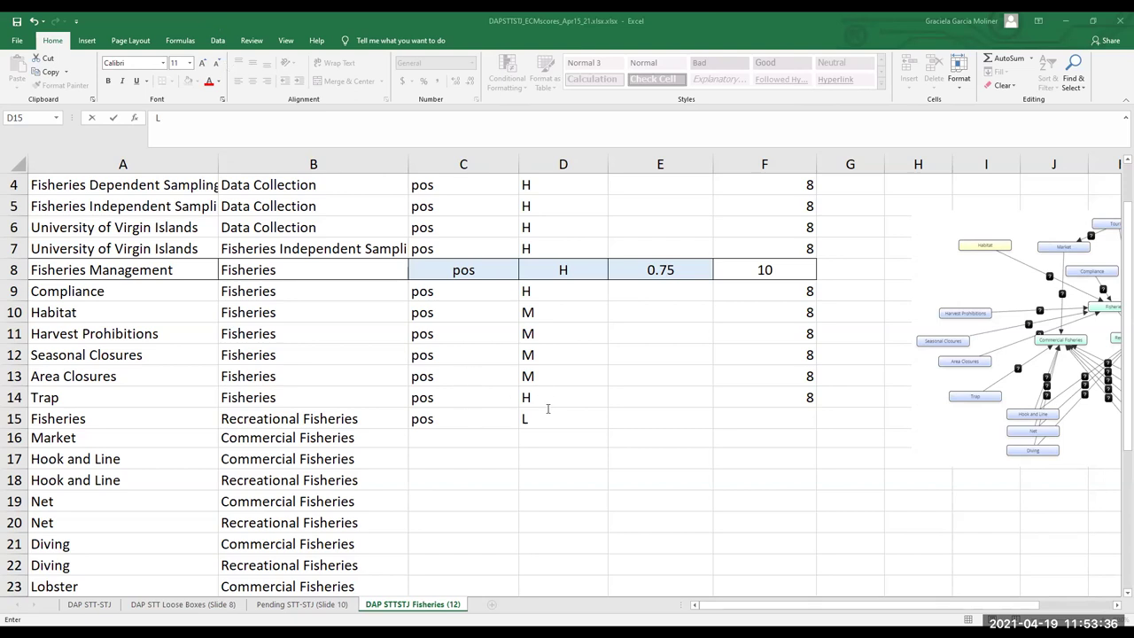
click(806, 418)
text(8)
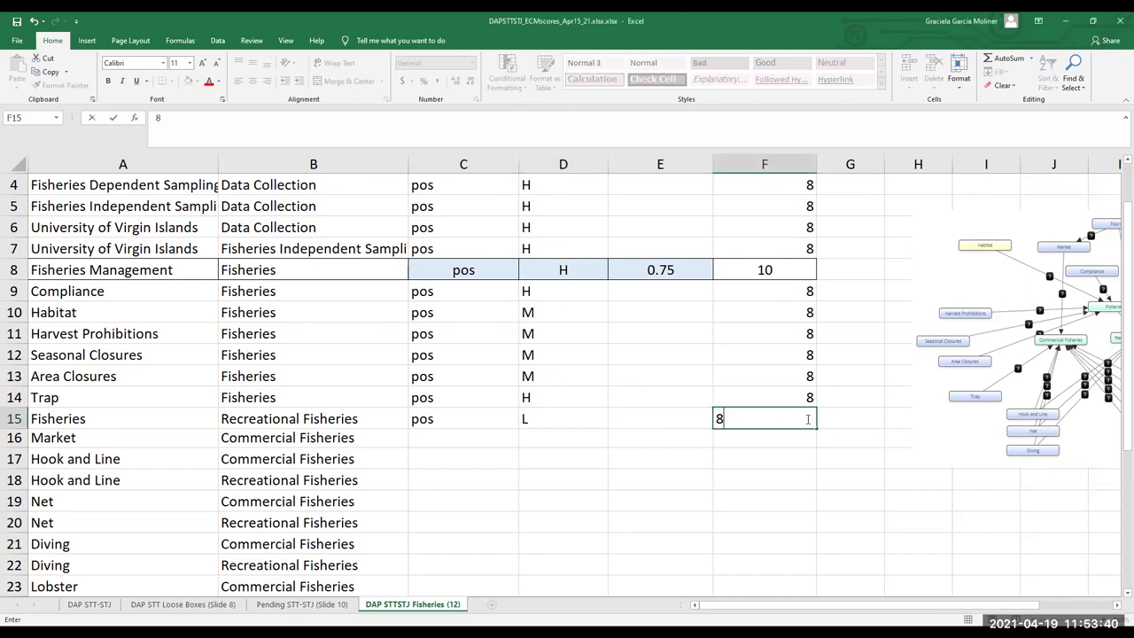
Score Hook and Line on Commercial Fisheries with pos as the effect and M as the consensus score
click(130, 438)
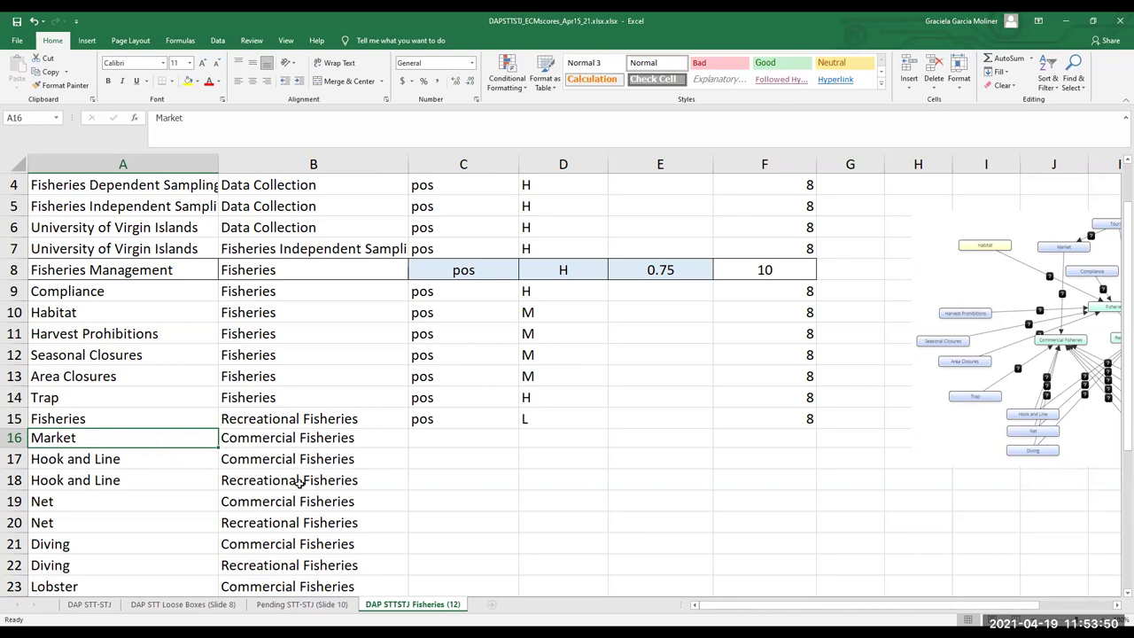
scroll(299, 482, down, 1)
scroll(300, 483, down, 2)
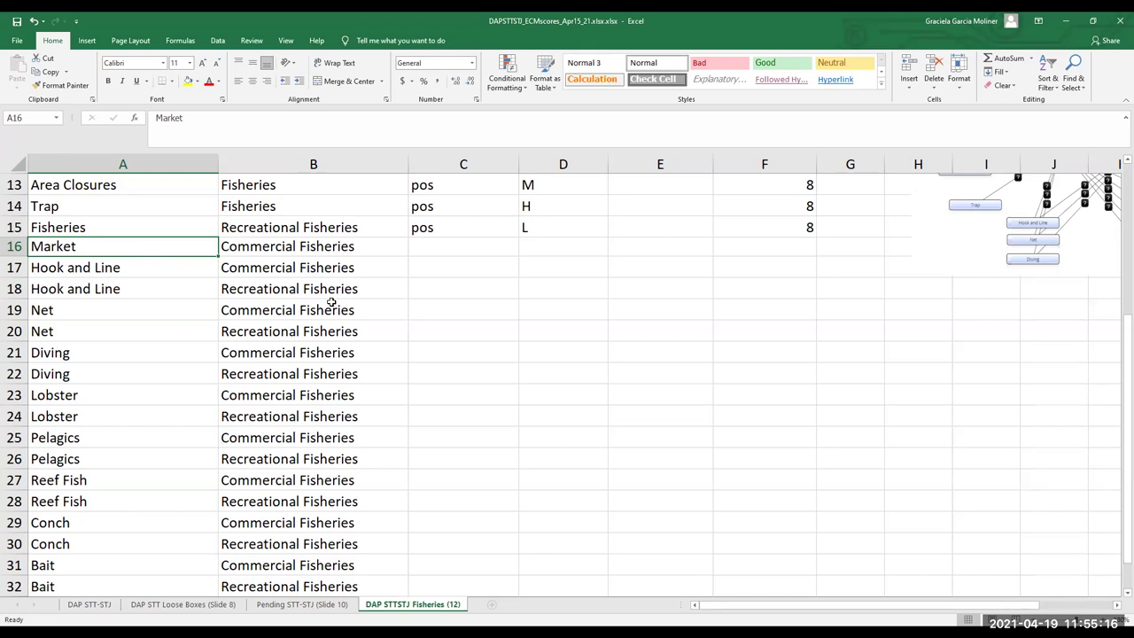
click(436, 268)
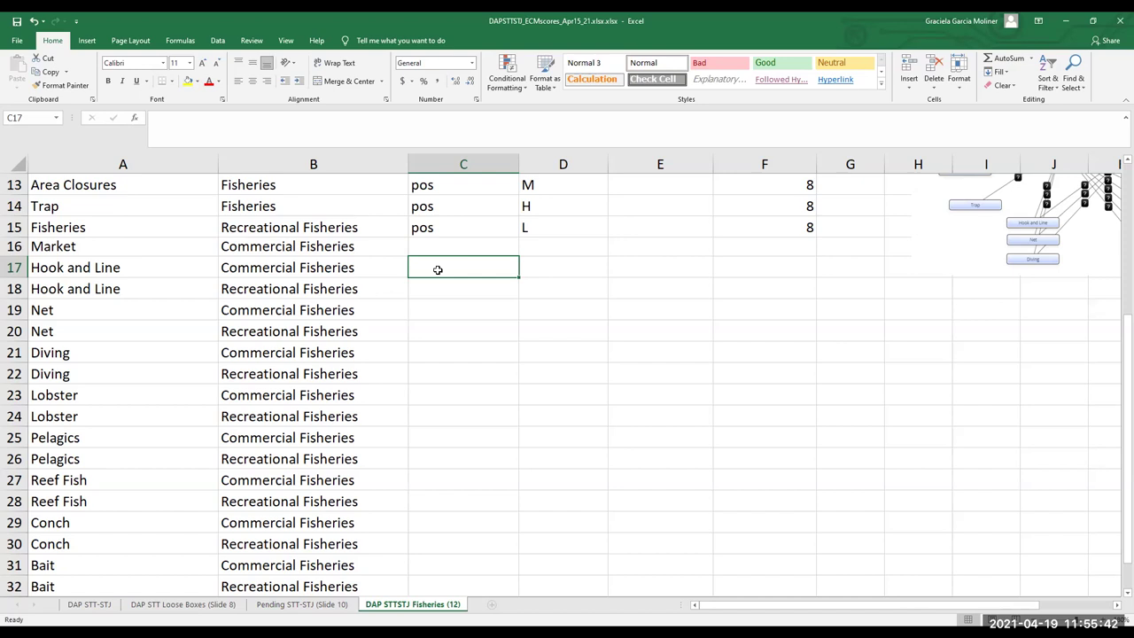
text(p)
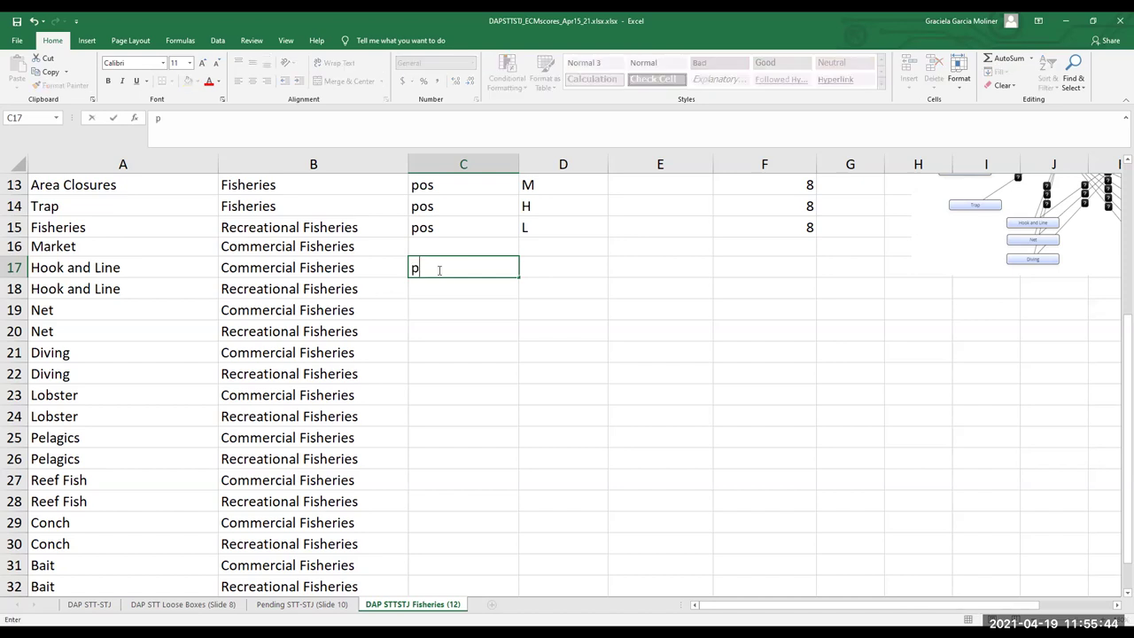
key(BackSpace)
text(os)
click(534, 263)
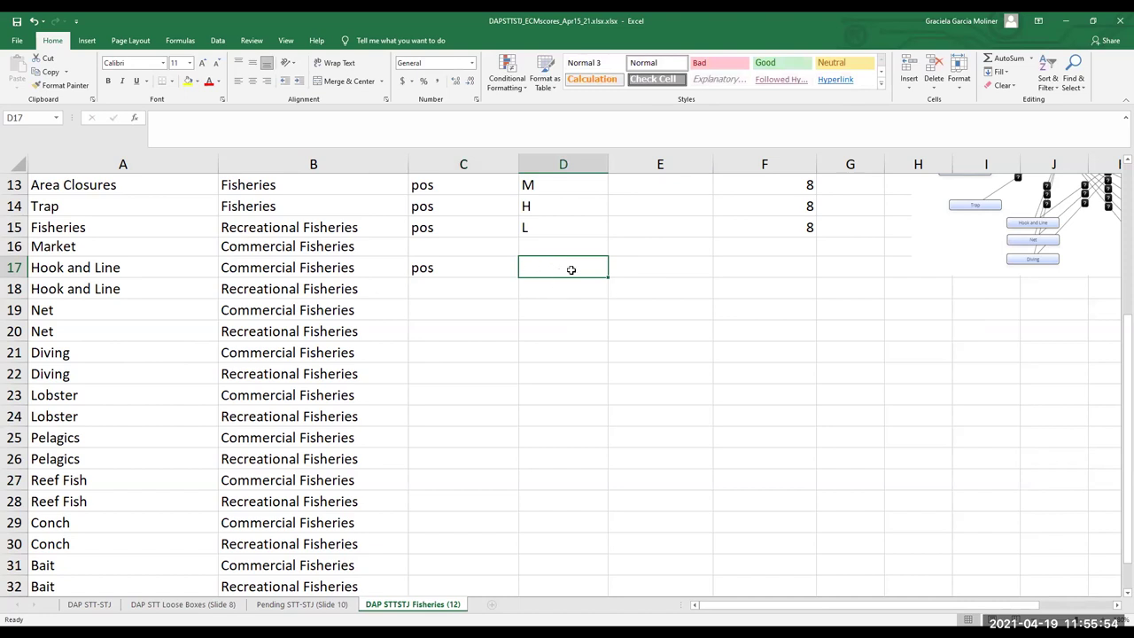
click(425, 265)
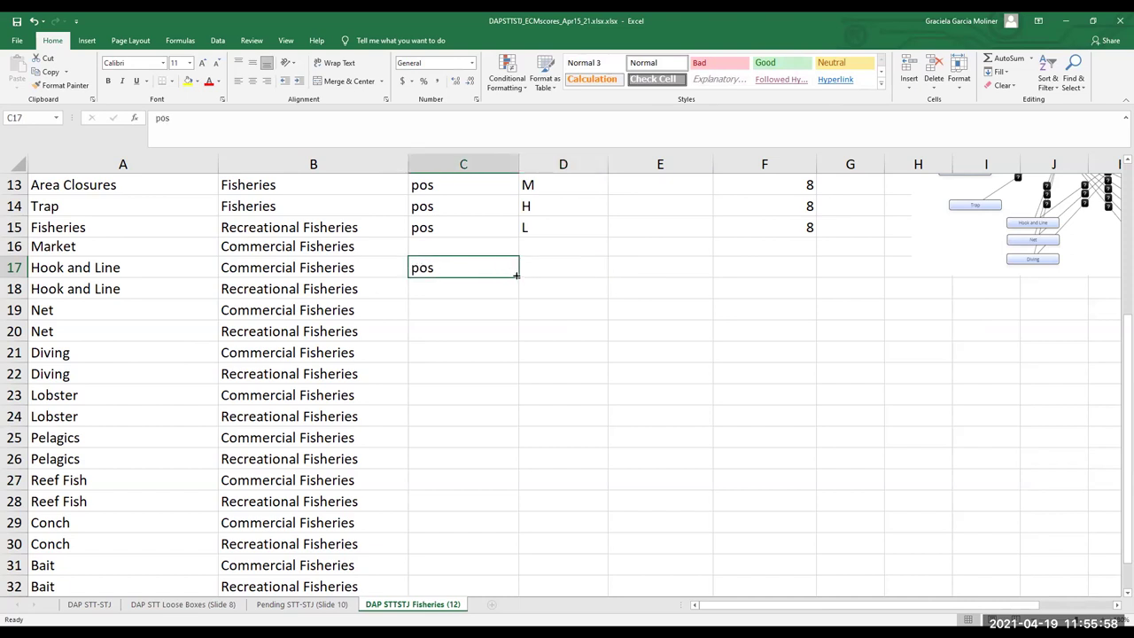
click(545, 263)
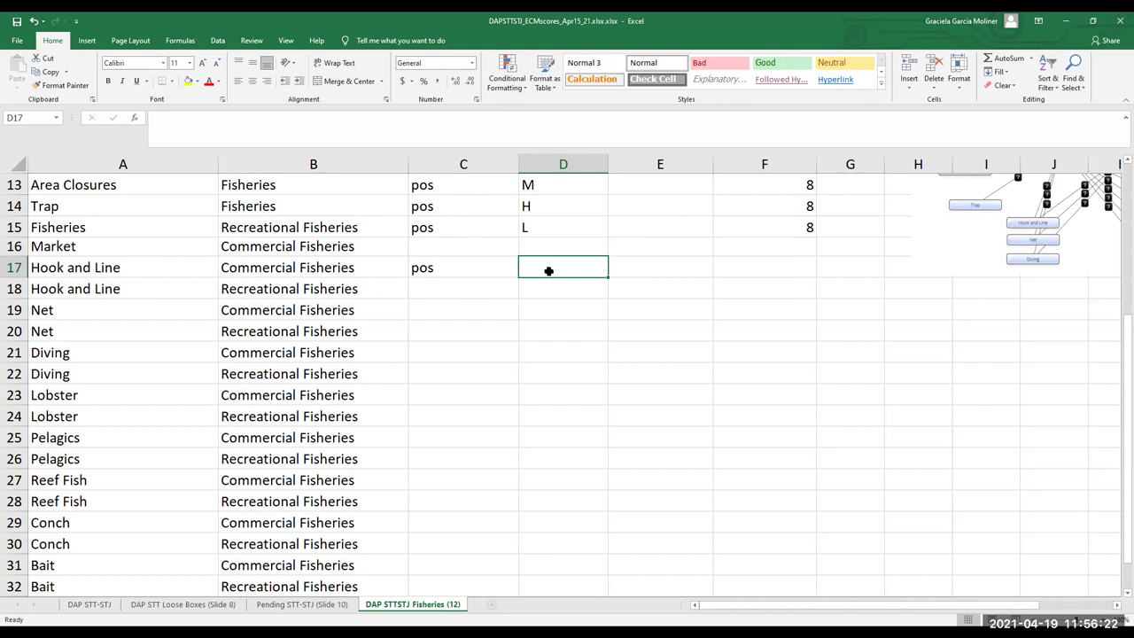
text(M)
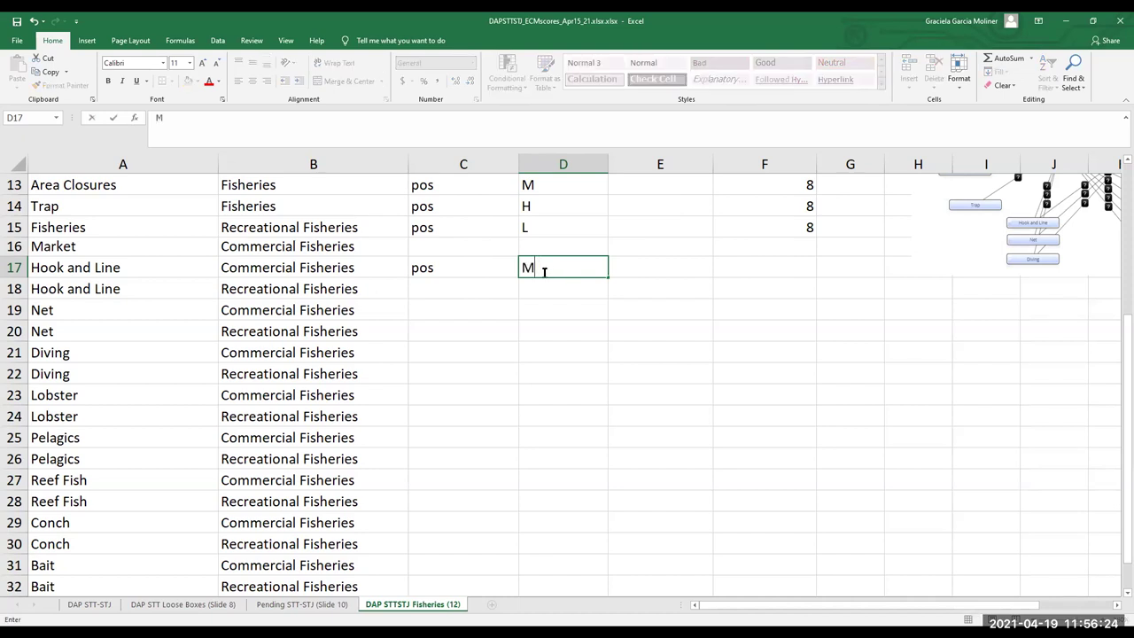
Copy the pos effect and M consensus score of Hook and Line on Commercial Fisheries down to its Recreational Fisheries row
click(470, 266)
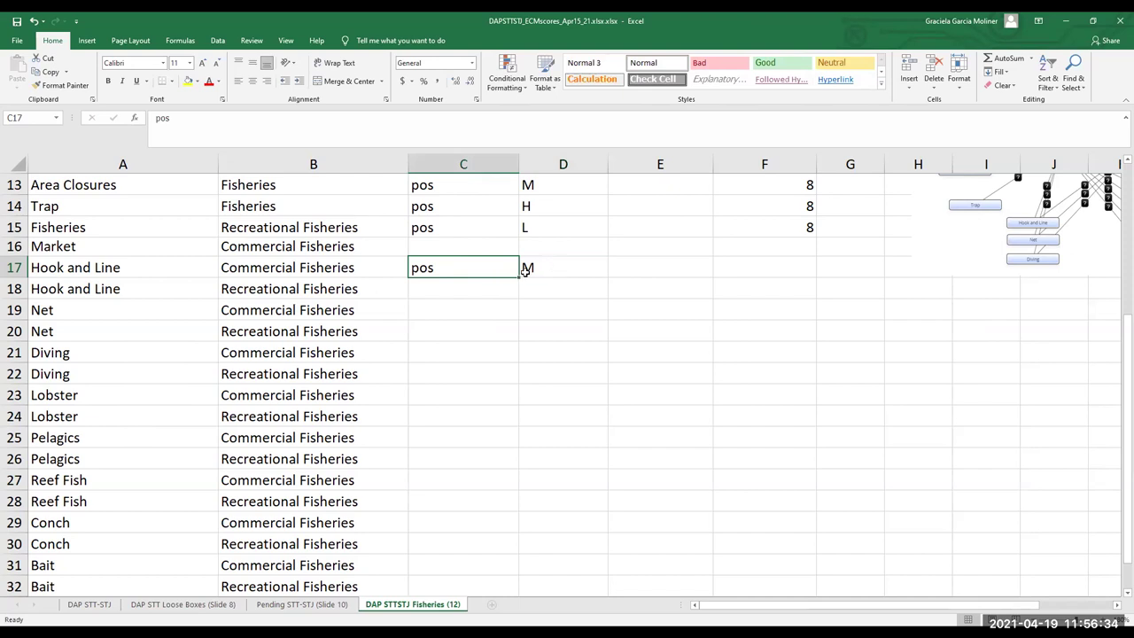
drag(515, 277, 513, 297)
click(584, 271)
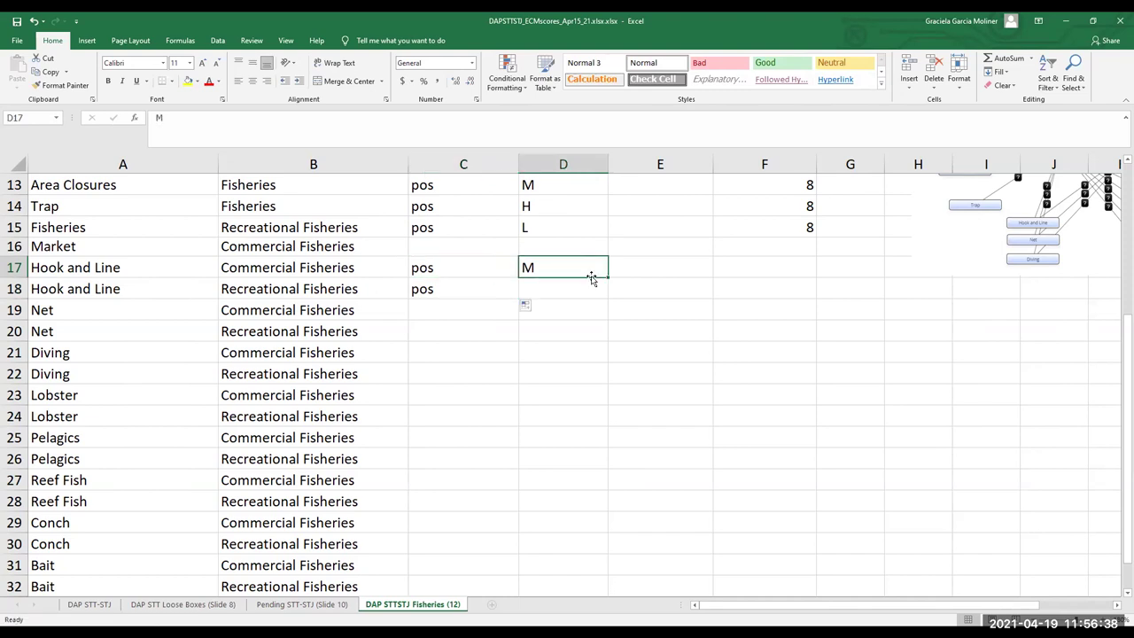
drag(606, 275, 604, 289)
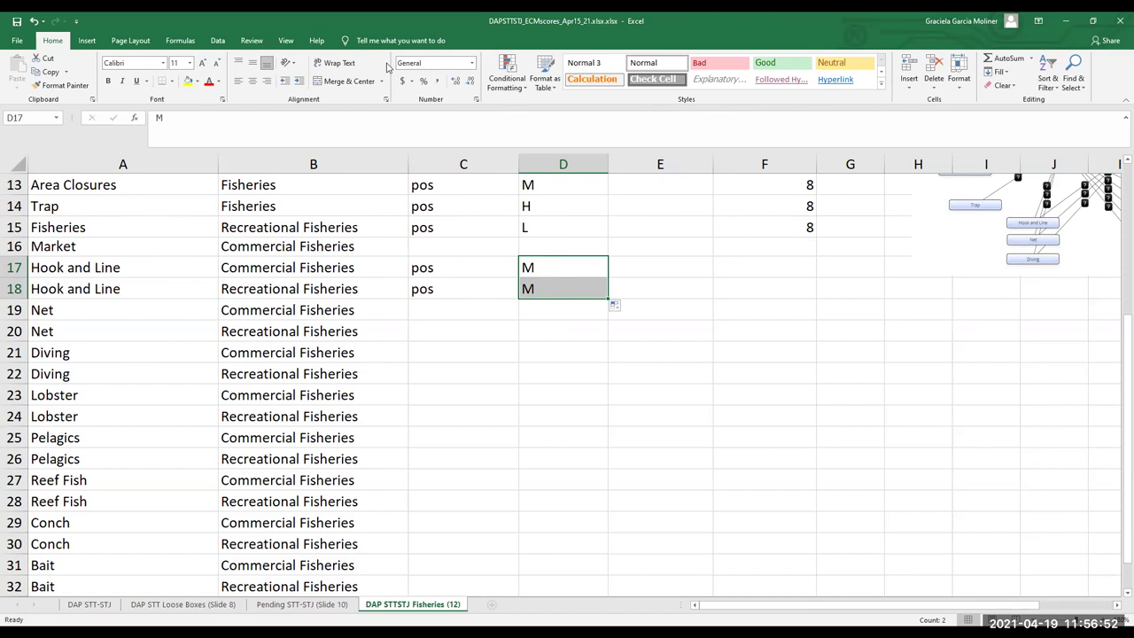
Fill the pos effect from C17 down through the Bait on Recreational Fisheries row, C32
click(438, 312)
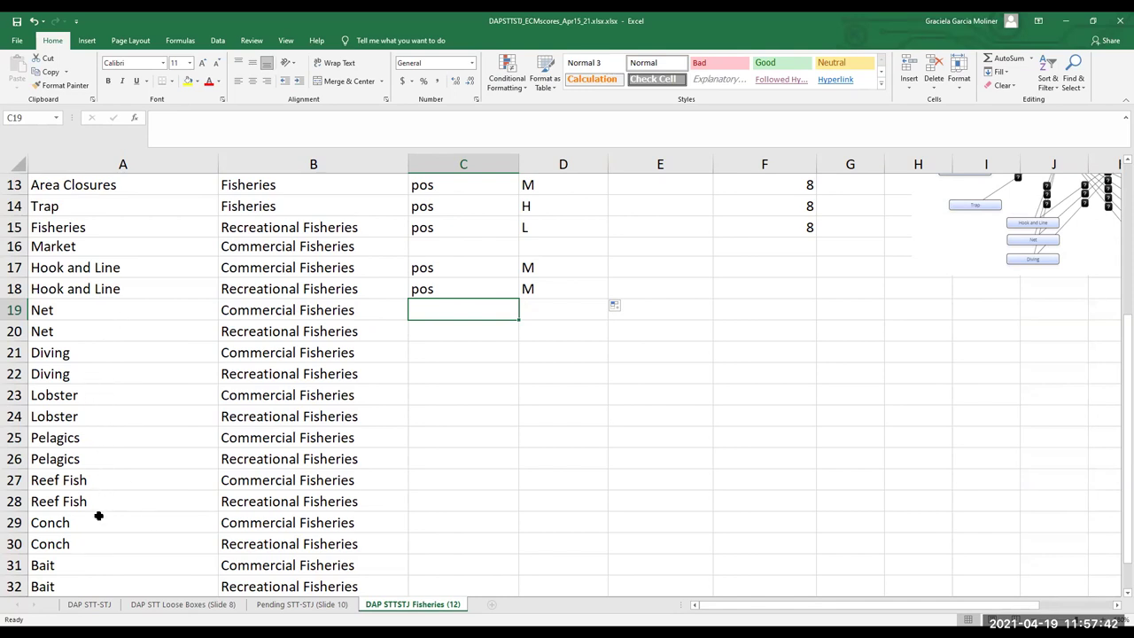
scroll(98, 519, down, 1)
scroll(121, 534, up, 1)
click(445, 284)
click(462, 266)
drag(518, 277, 481, 595)
Fill the consensus score M from D17 down through the Bait rows, clearing the excess scores in D33 to D35
click(554, 265)
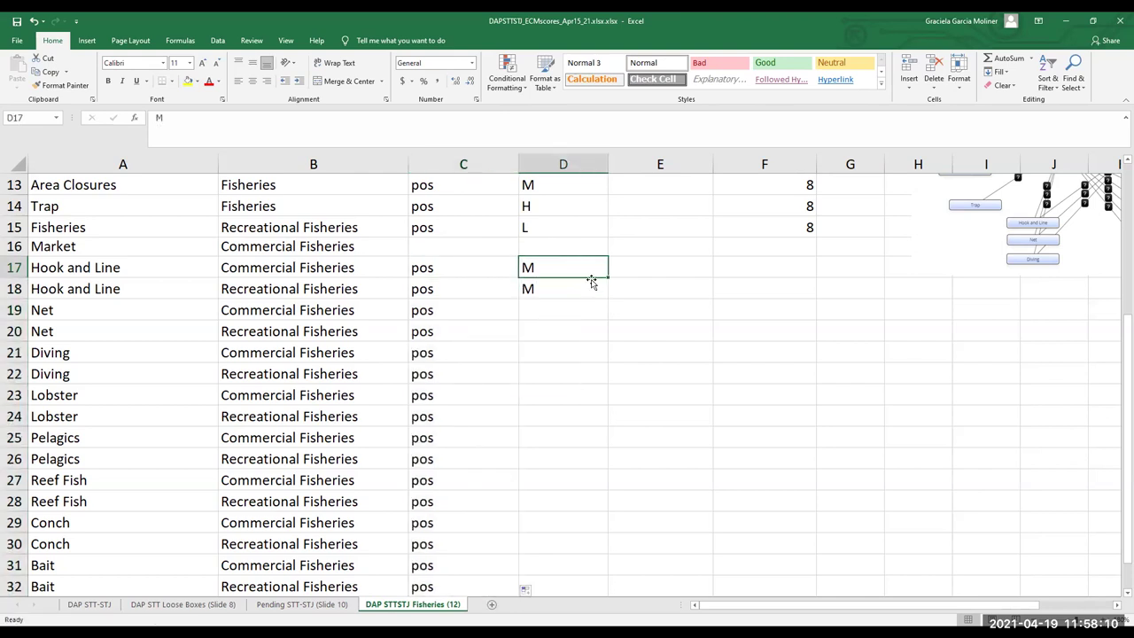
drag(608, 280, 602, 336)
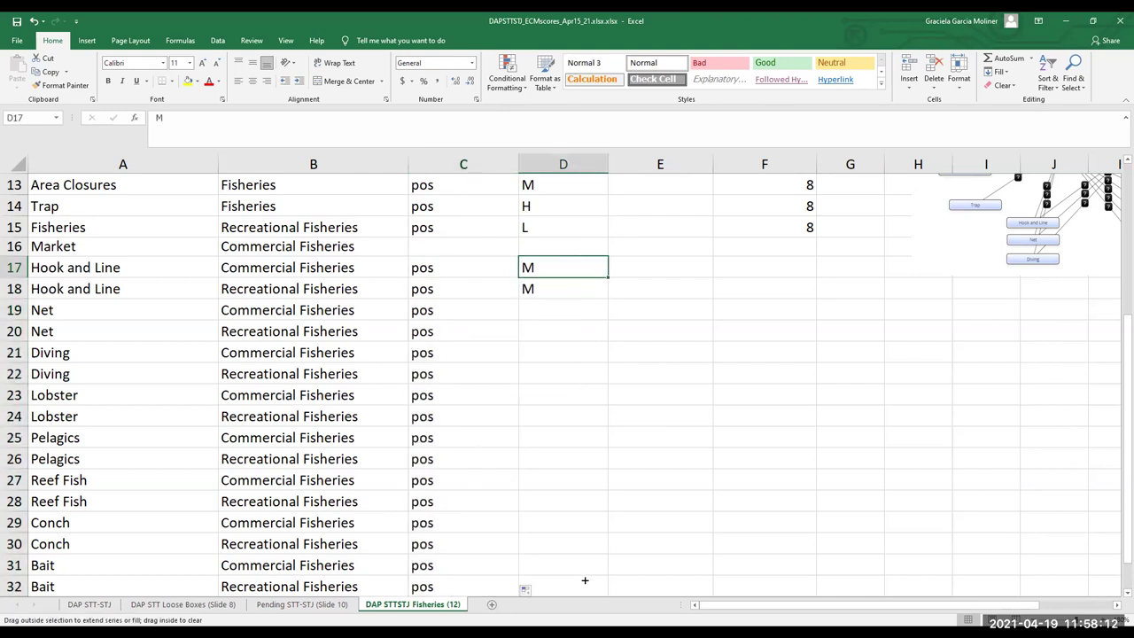
mouse_move(587, 598)
mouse_down()
mouse_move(590, 532)
mouse_move(571, 588)
mouse_up()
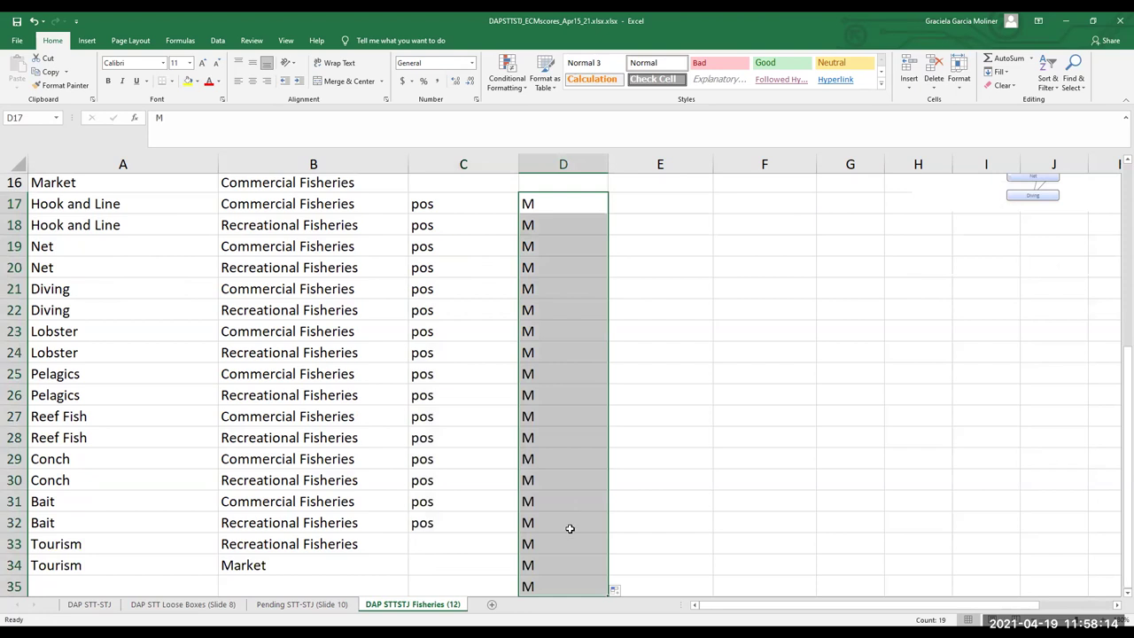
scroll(572, 526, down, 1)
drag(537, 481, 543, 525)
key(Delete)
Score Market on Commercial Fisheries with pos as the effect and H as the consensus score
scroll(222, 544, up, 4)
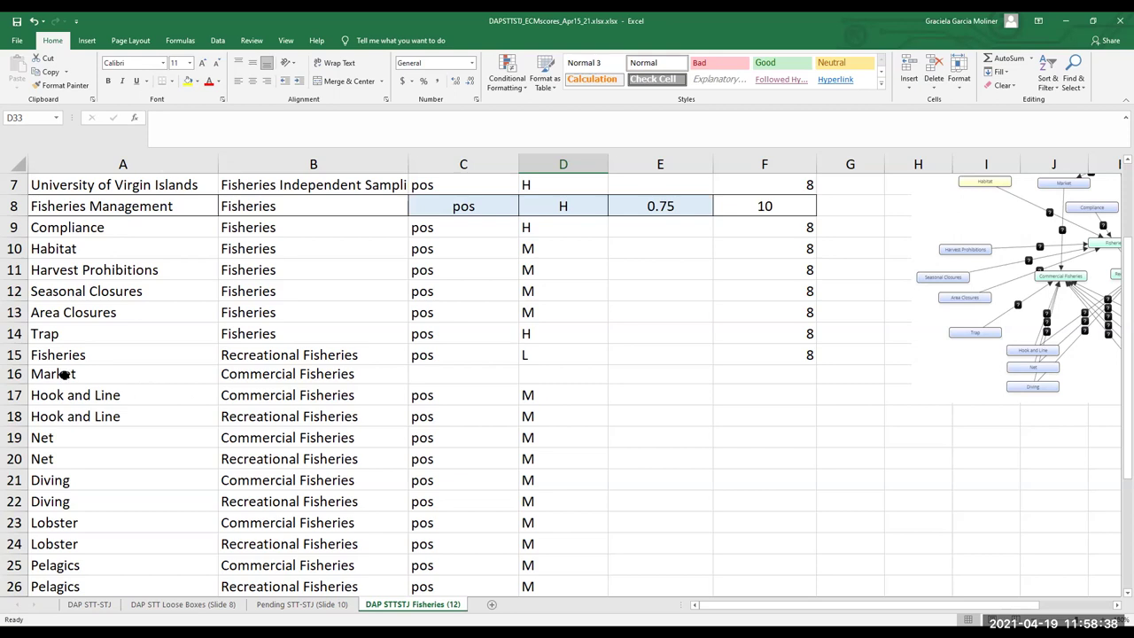
click(432, 373)
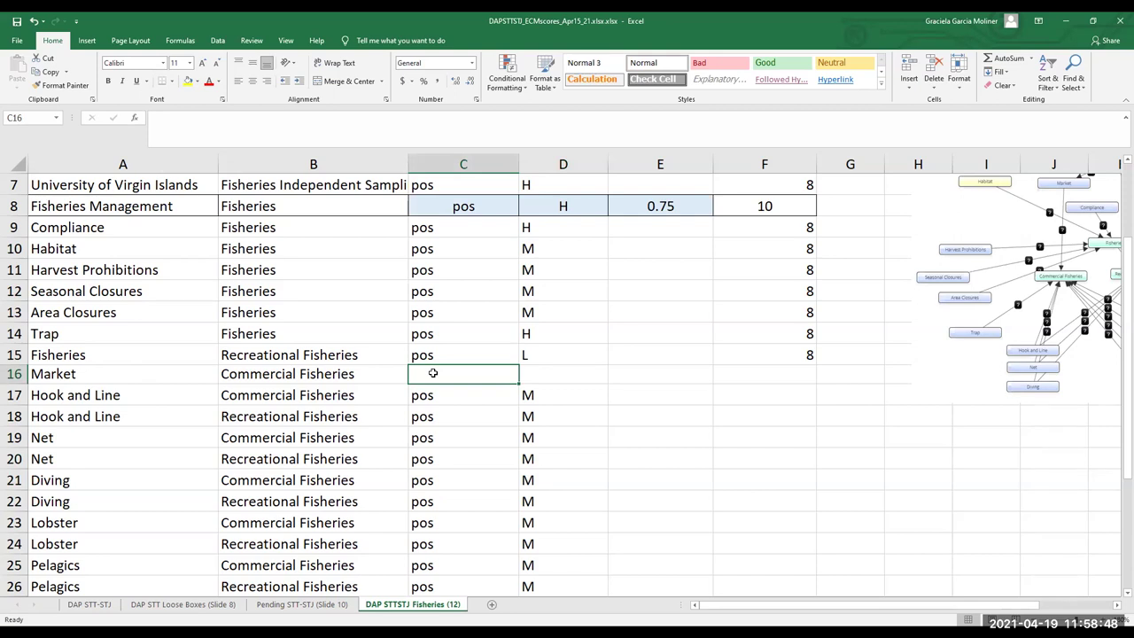
text(pos)
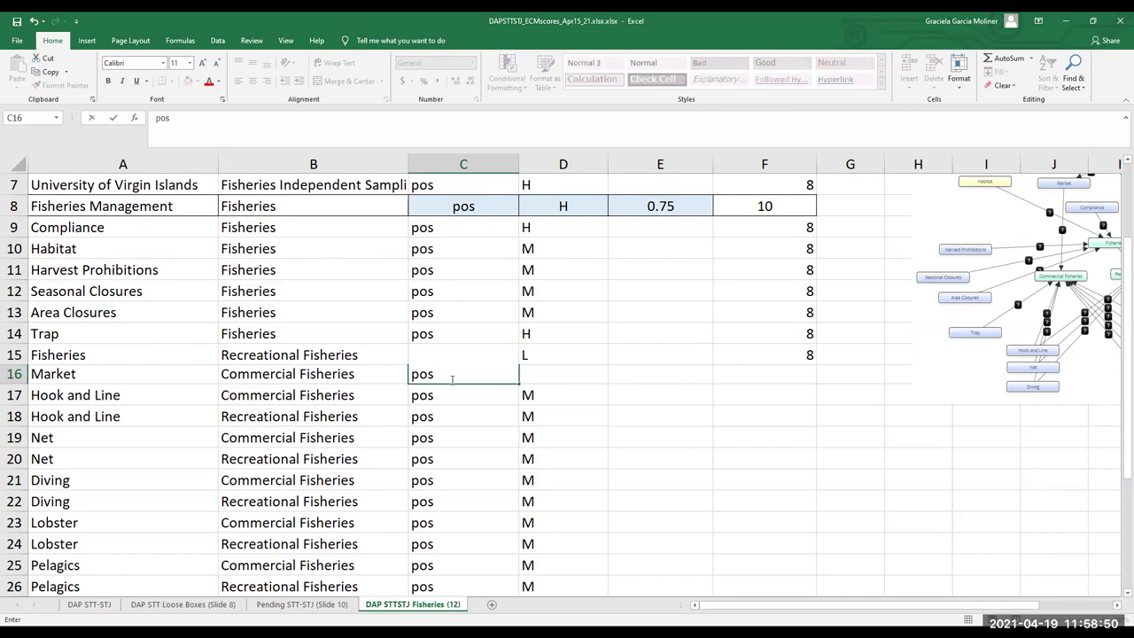
click(558, 379)
text(H)
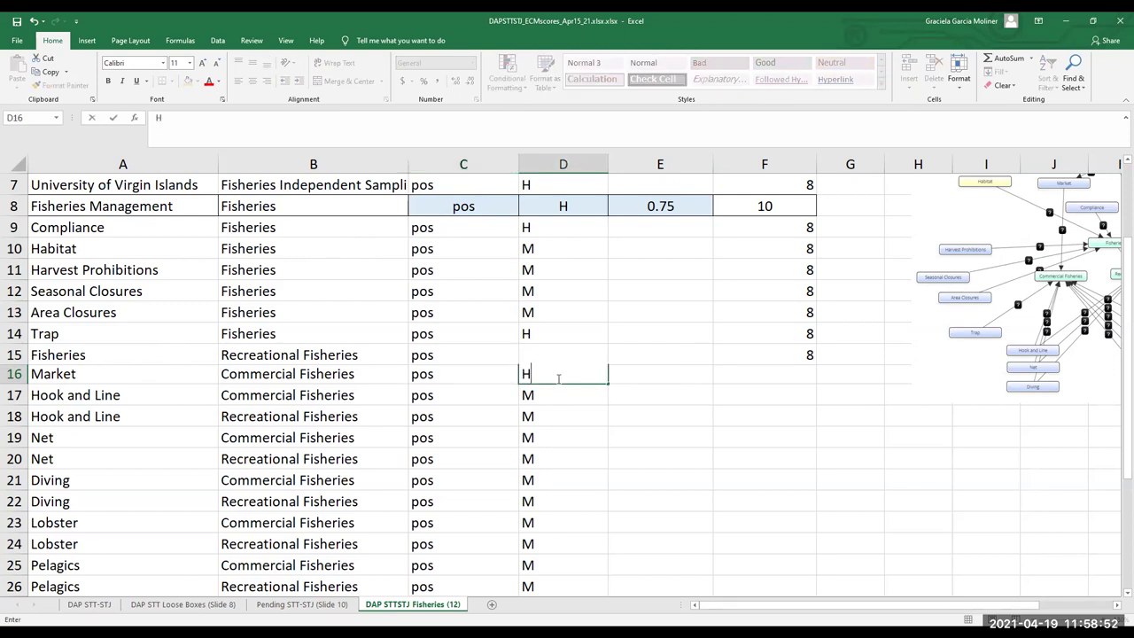
Highlight the two Bait rows with their effects and consensus scores for the group's review
scroll(558, 409, down, 4)
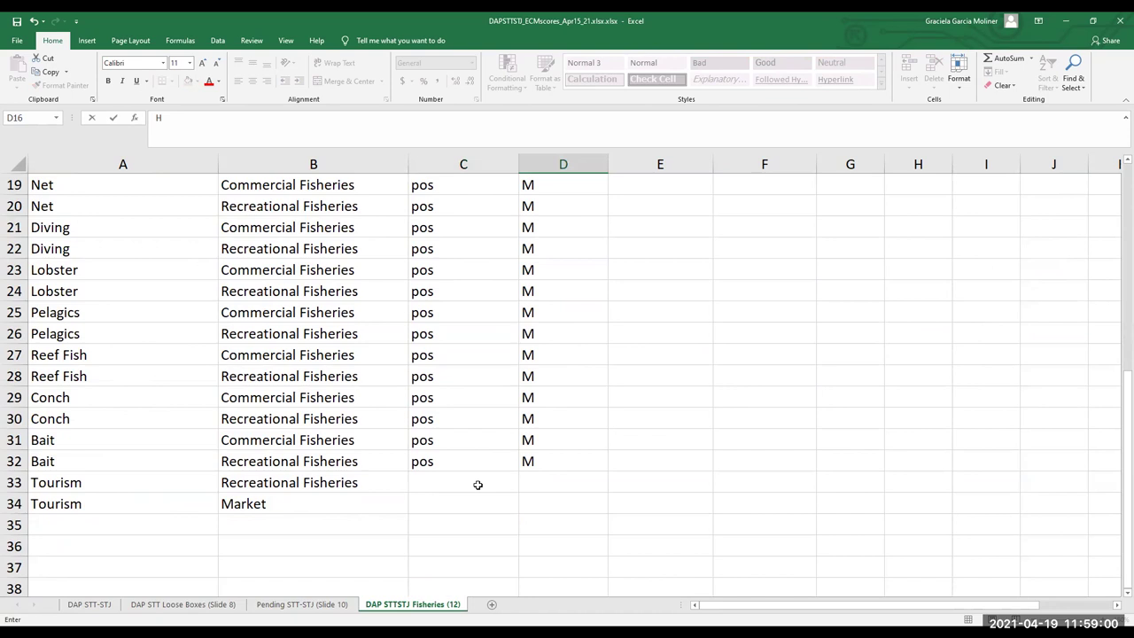
click(331, 445)
click(426, 440)
drag(426, 440, 529, 459)
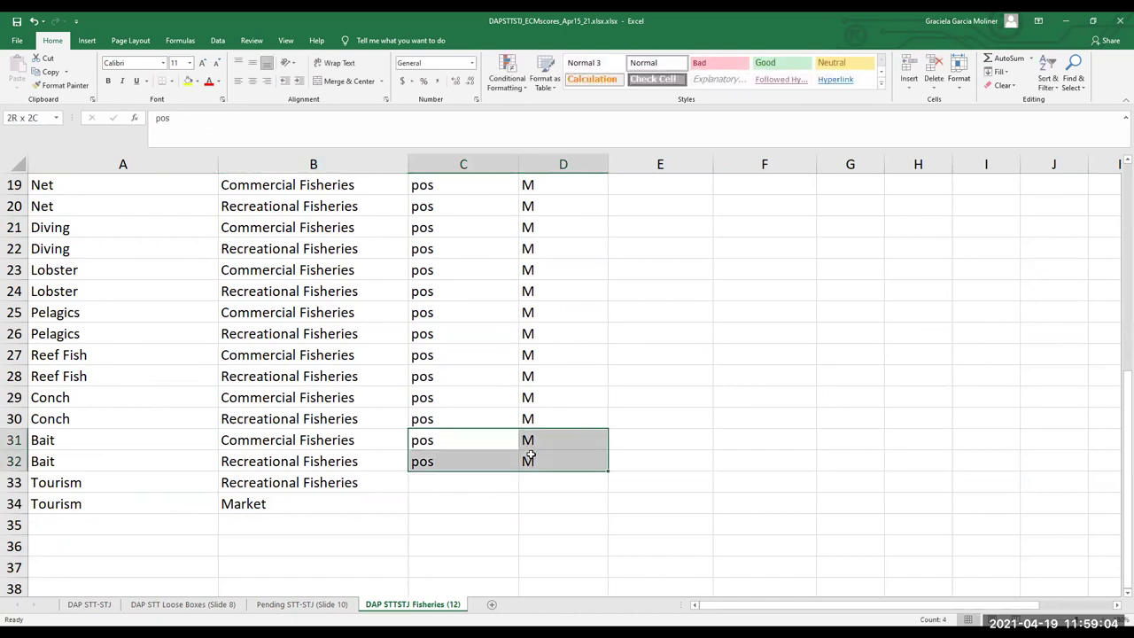
drag(69, 441, 565, 449)
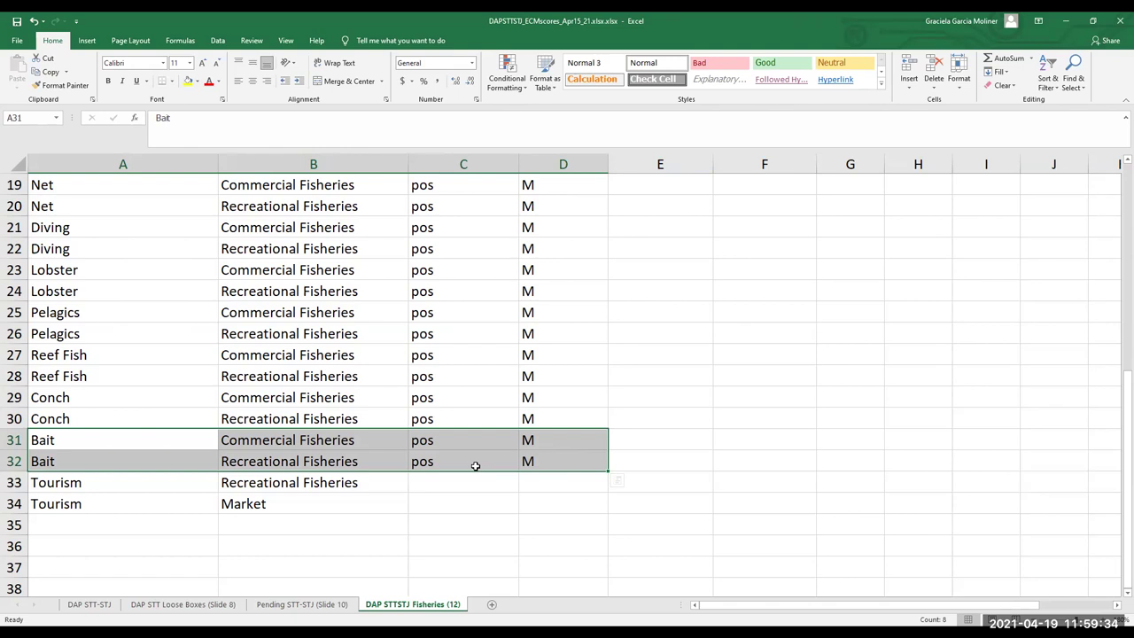
click(425, 461)
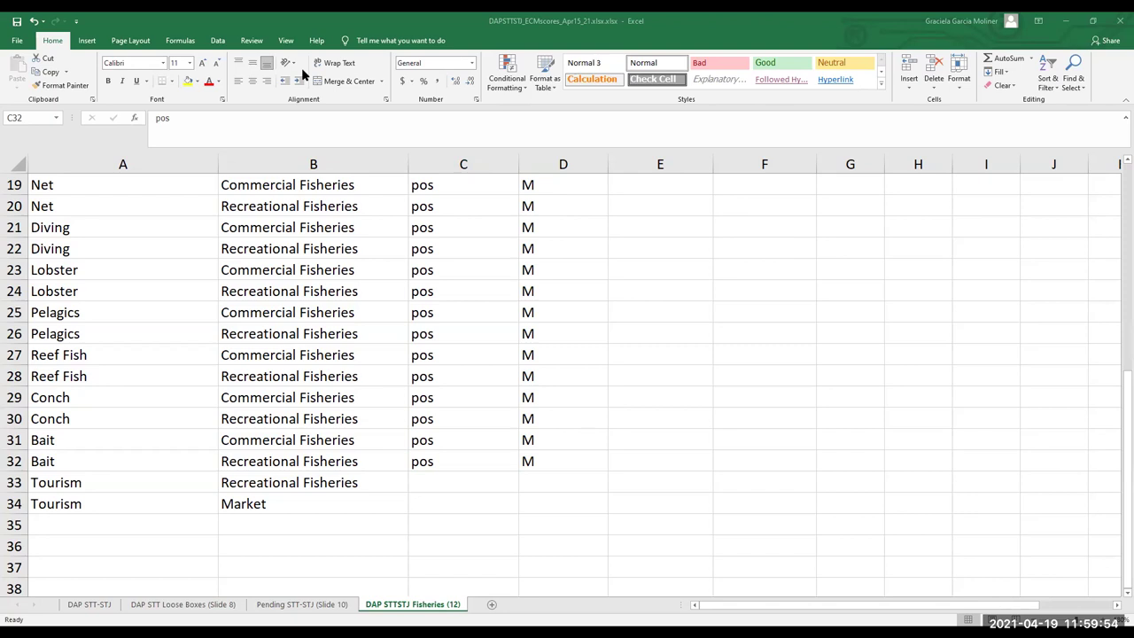
click(434, 463)
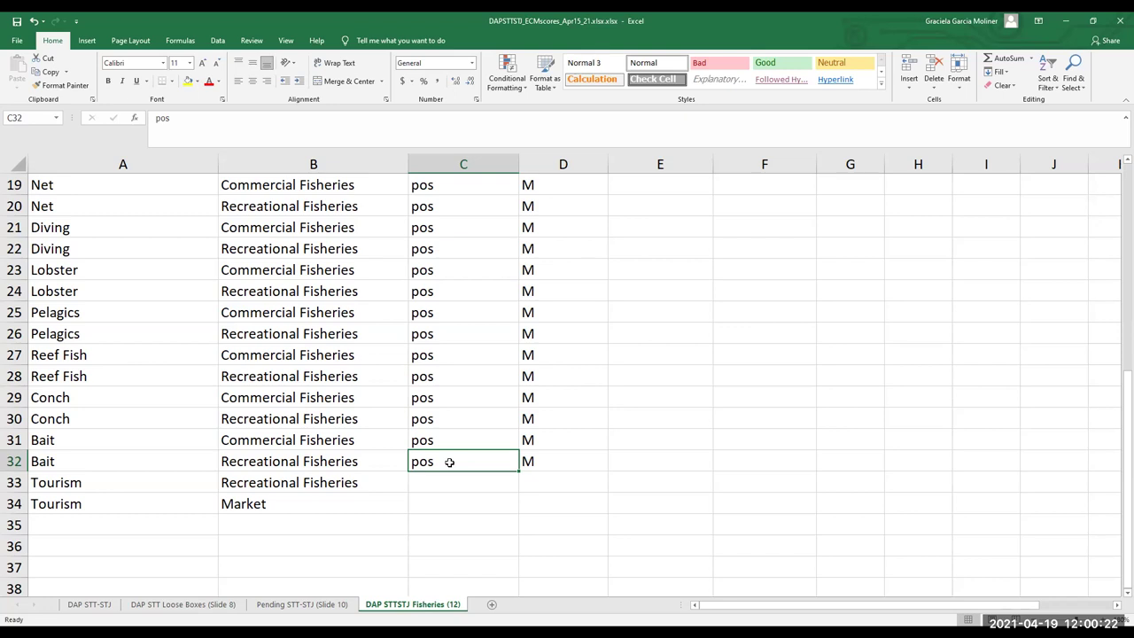
text(neg)
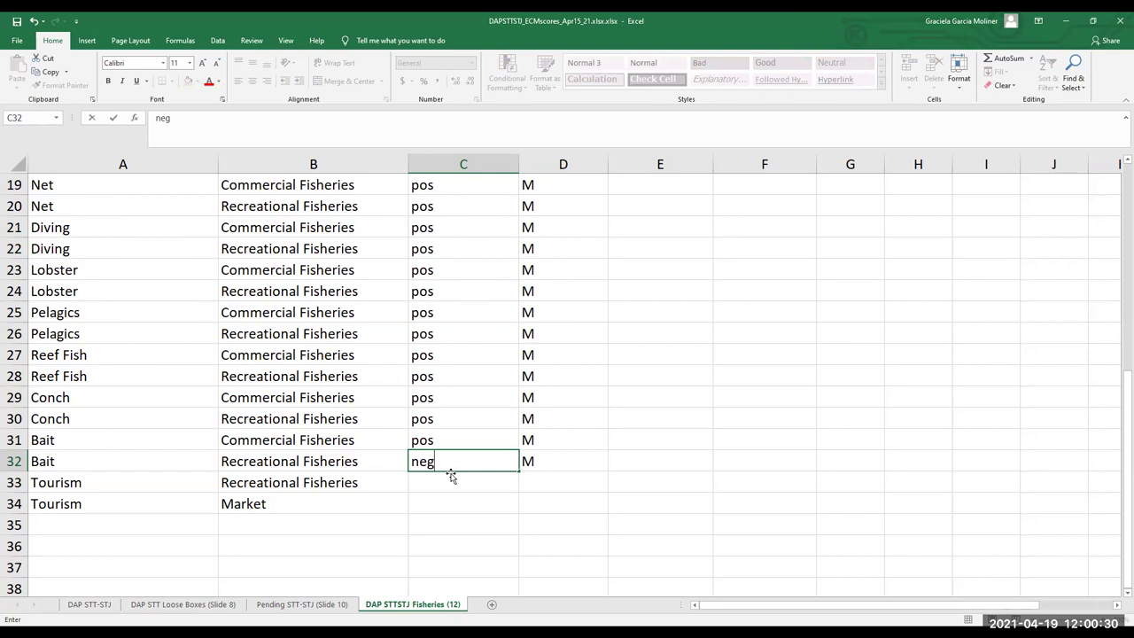
key(BackSpace)
key(BackSpace)
key(BackSpace)
Set the effect of both Net and Bait on Recreational Fisheries to neg
click(425, 206)
text(neg)
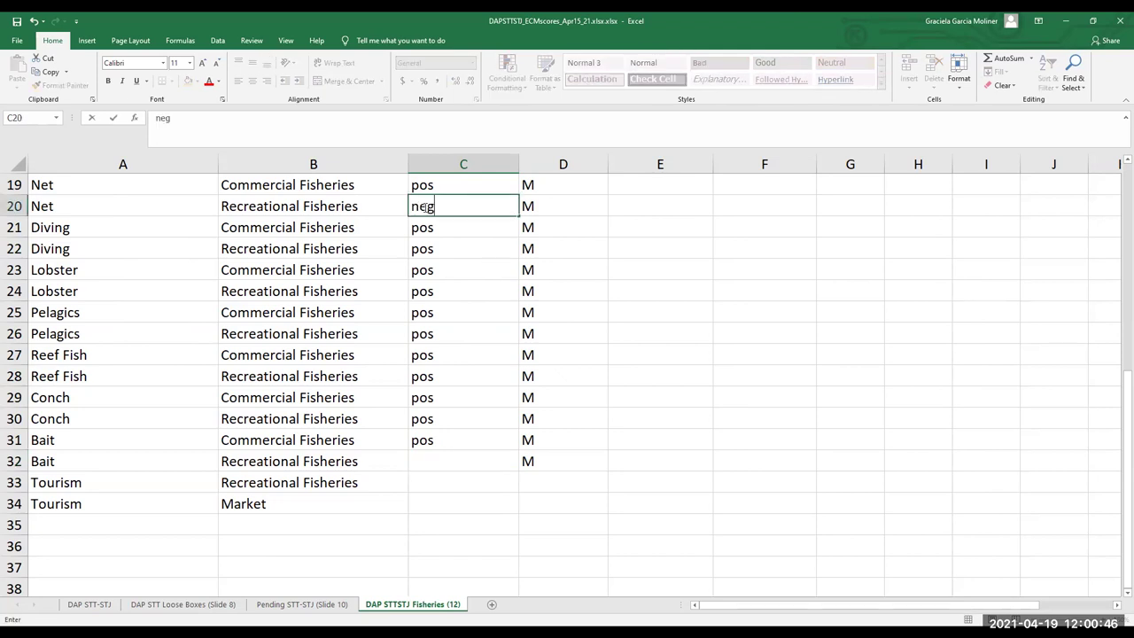
click(437, 460)
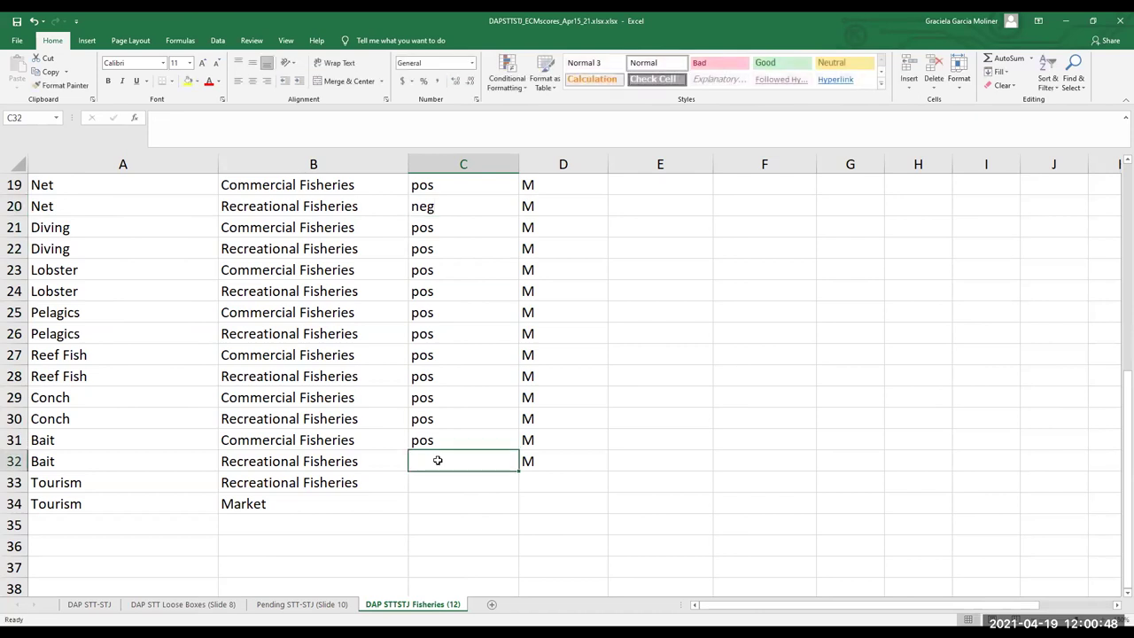
text(neg)
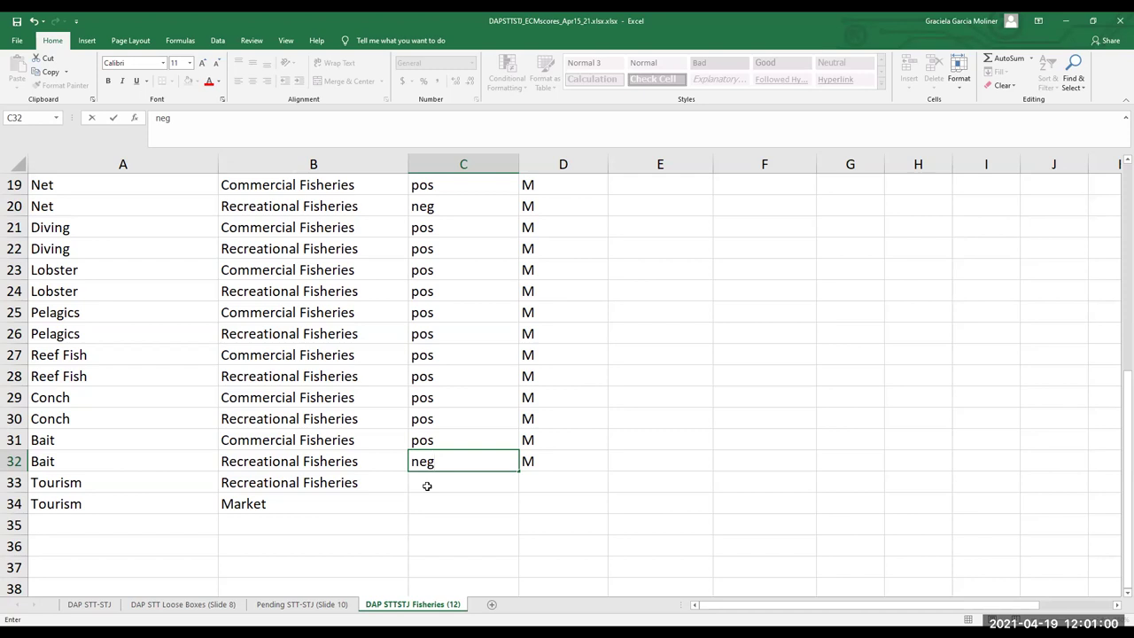
Score Tourism on Recreational Fisheries with pos as the effect and H as the consensus score
click(426, 485)
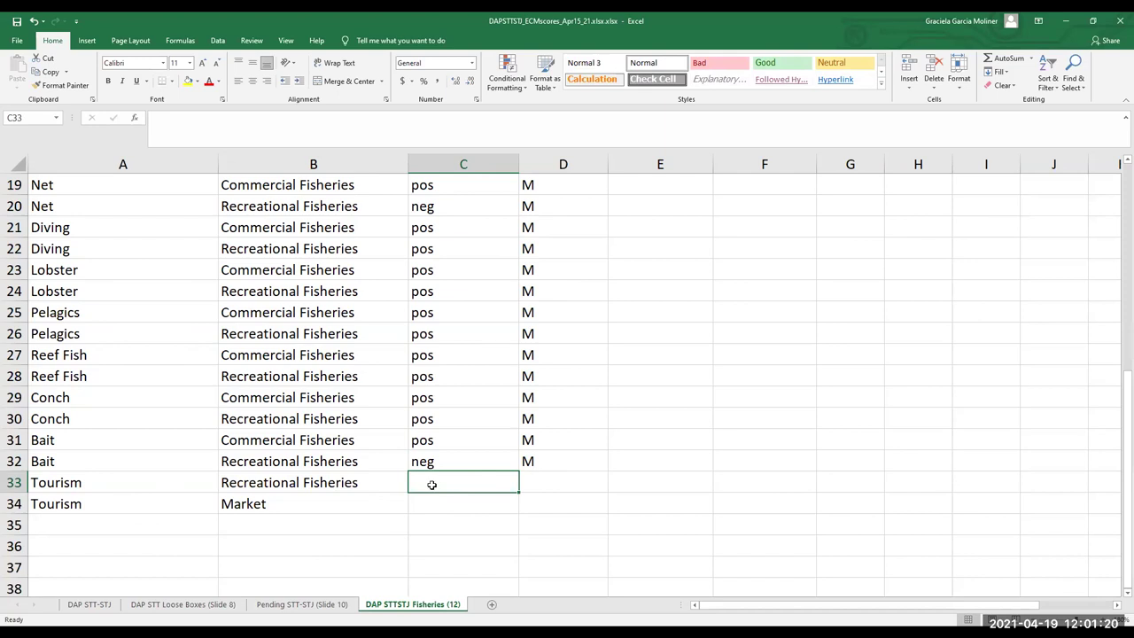
text(pos)
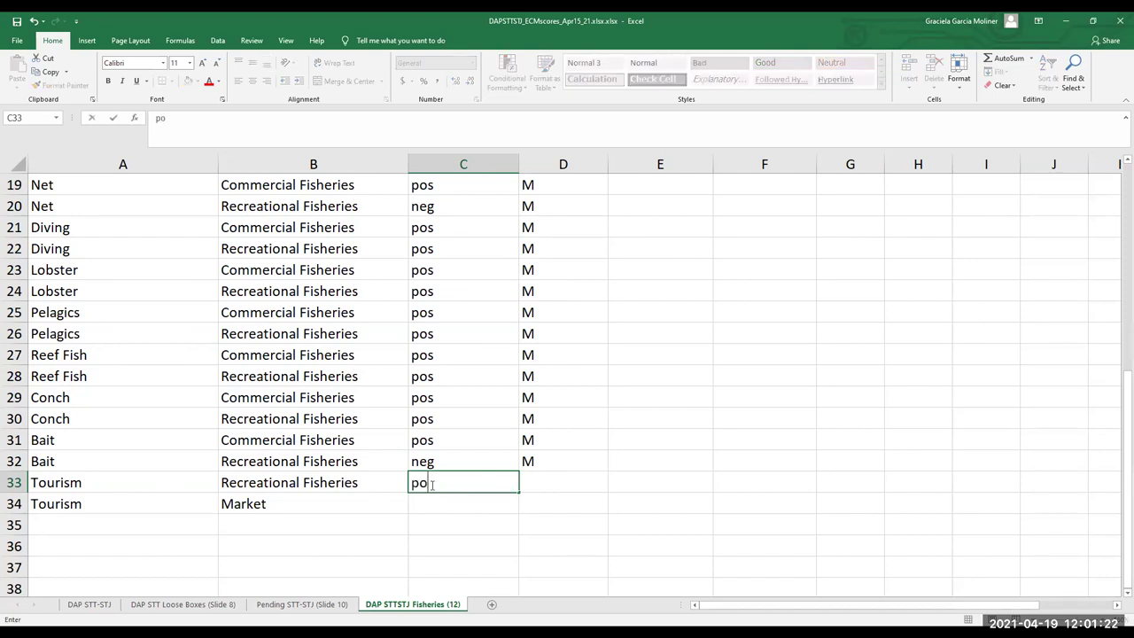
click(534, 481)
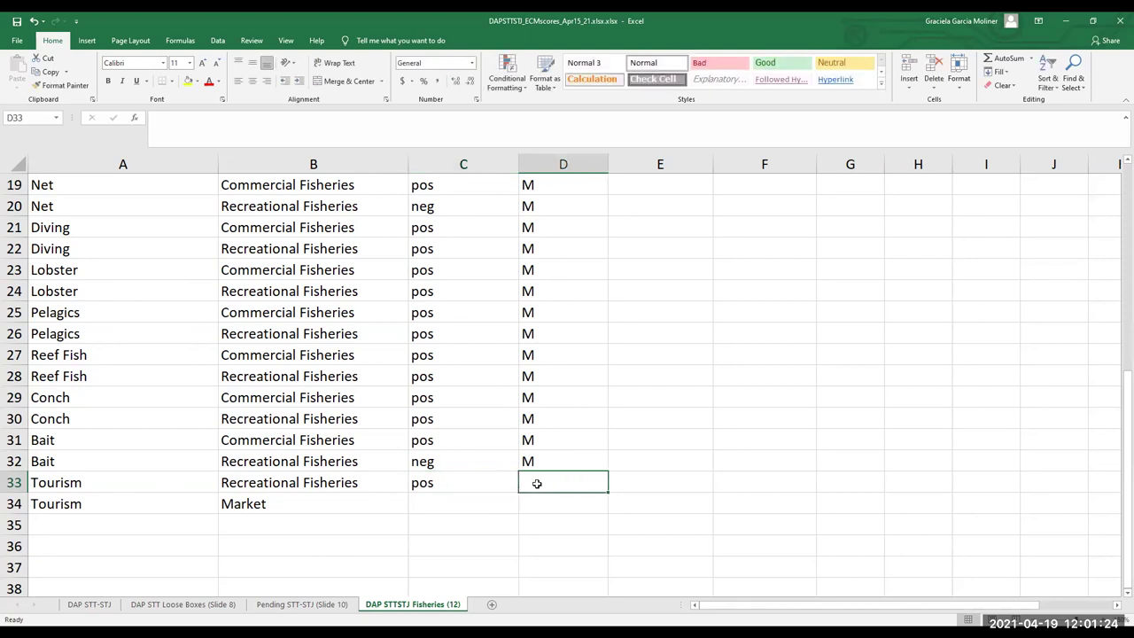
text(H)
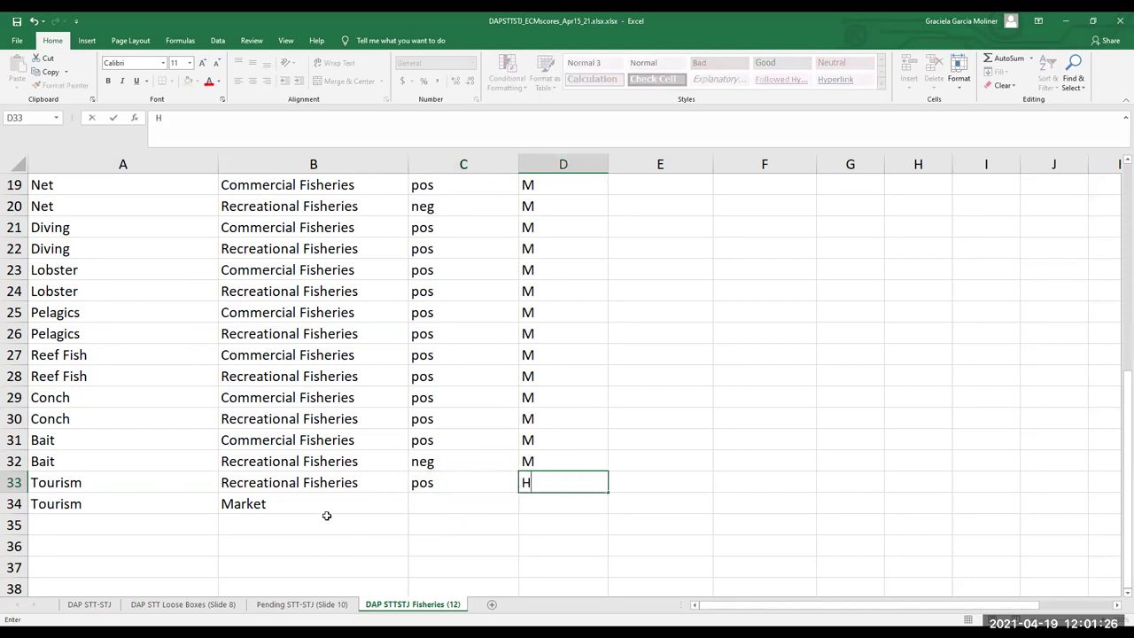
Score Tourism on Market with pos as the effect and H as the consensus score, and save the workbook
click(436, 507)
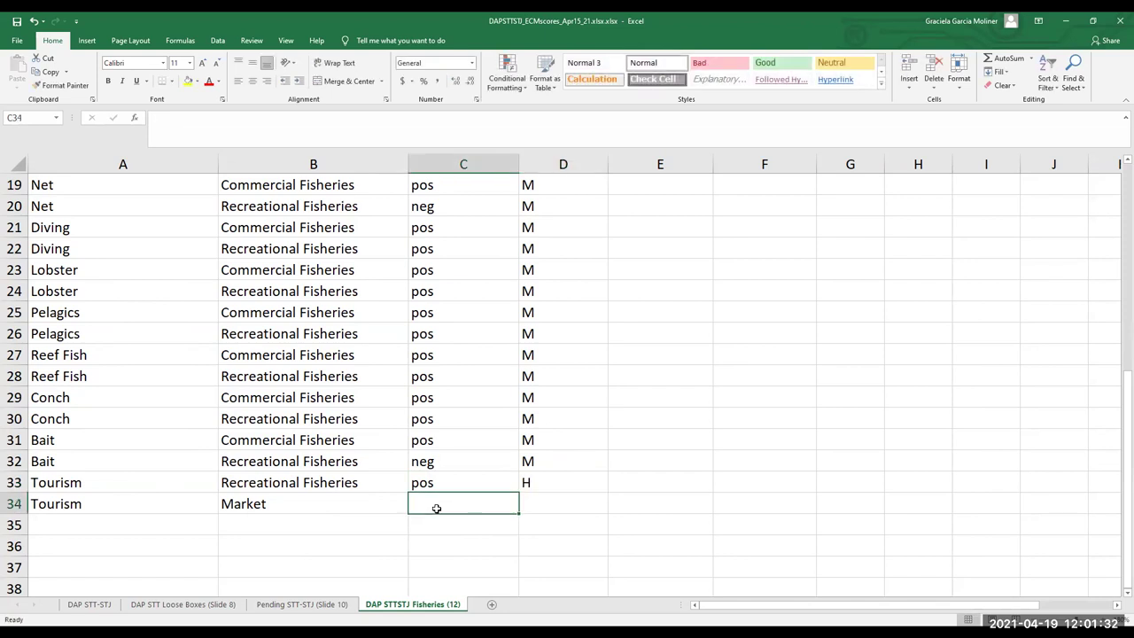
text(pos)
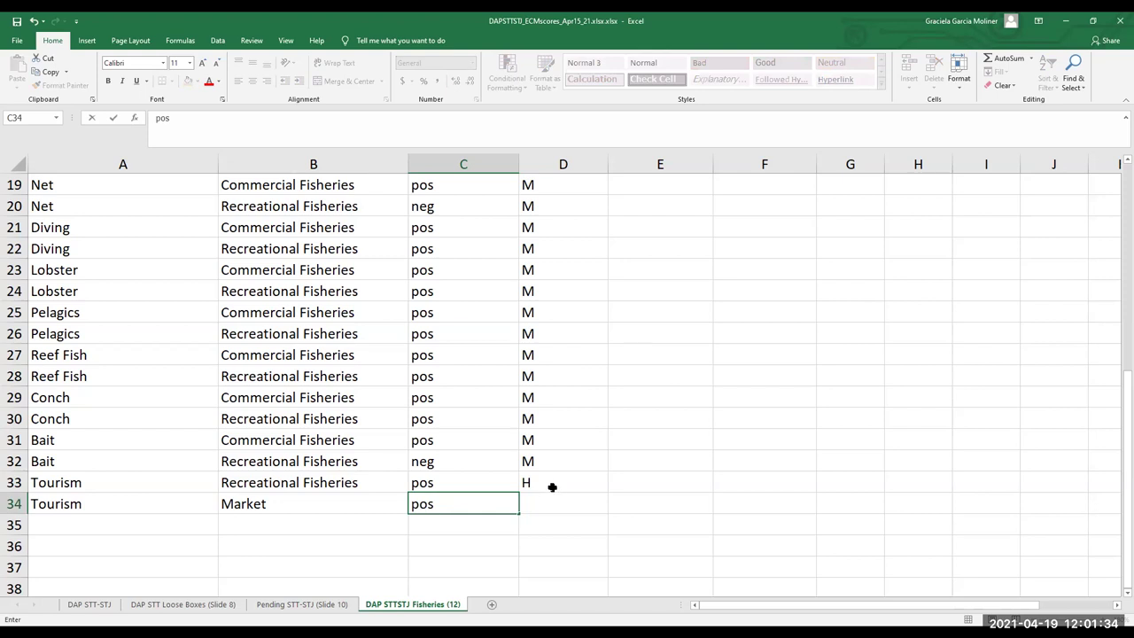
click(541, 503)
text(H)
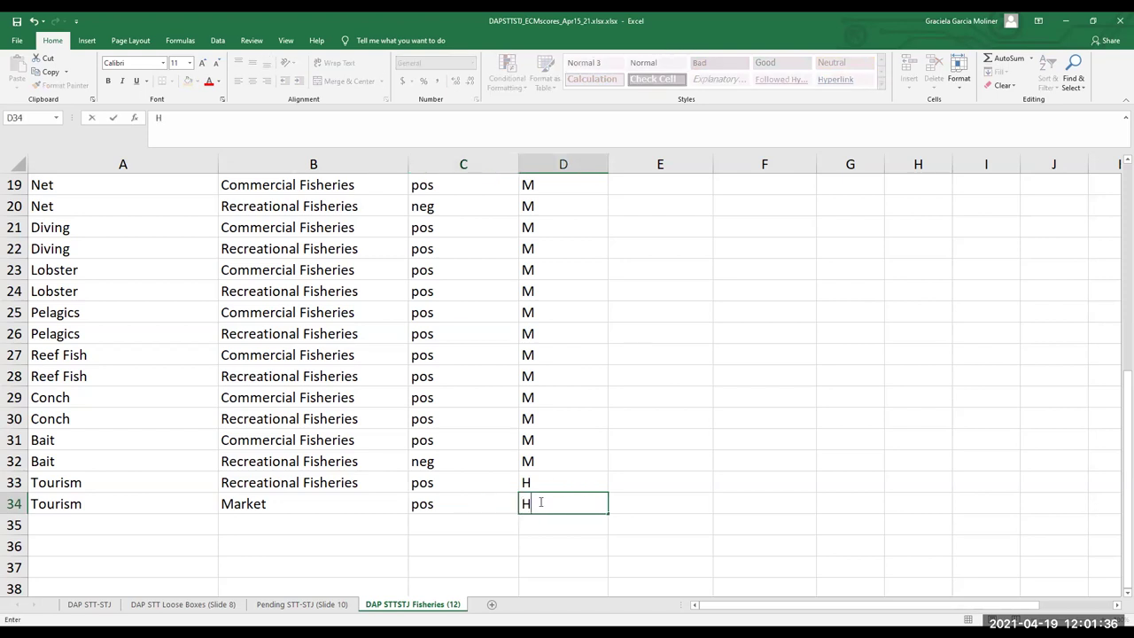
click(16, 22)
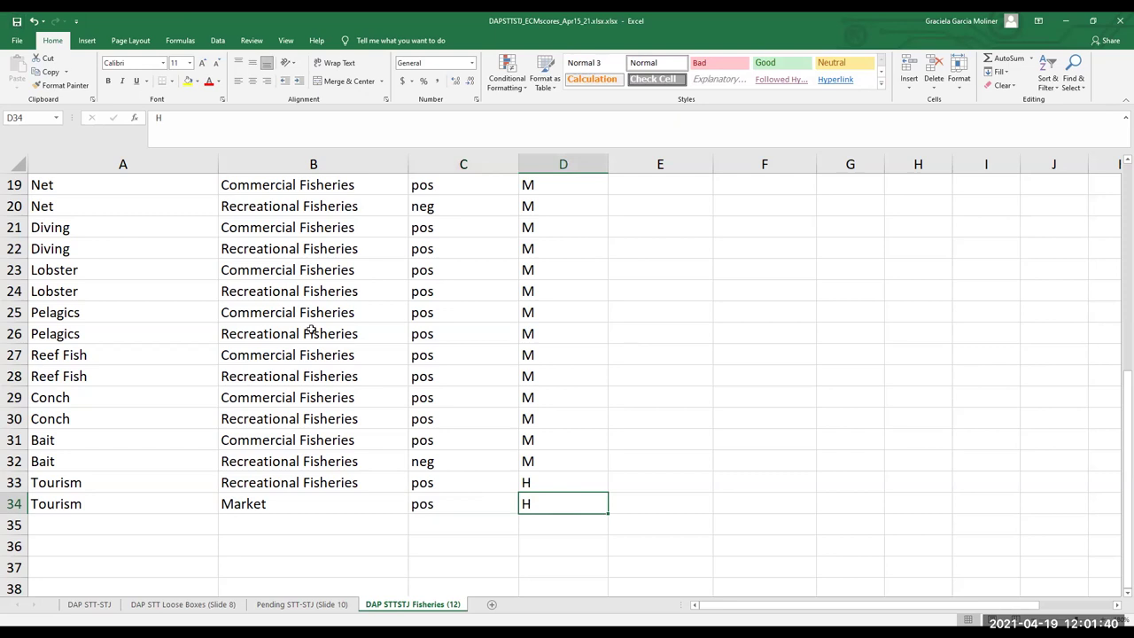